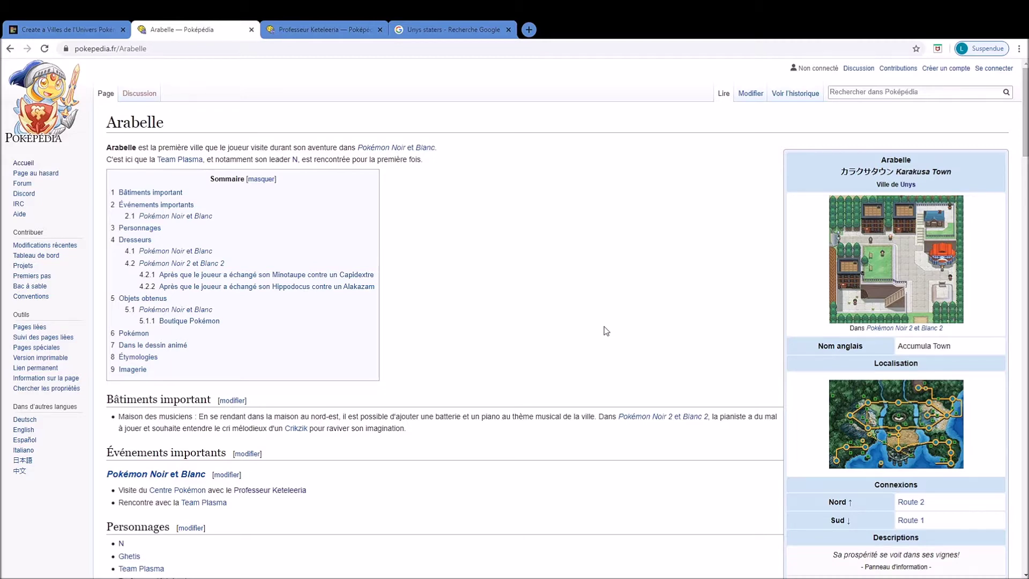
# Examine the Arabelle article on Poképédia, from its buildings and events to its trainers, items, etymology and images.
pyautogui.scroll(-6, 603, 327)
pyautogui.scroll(-15, 603, 326)
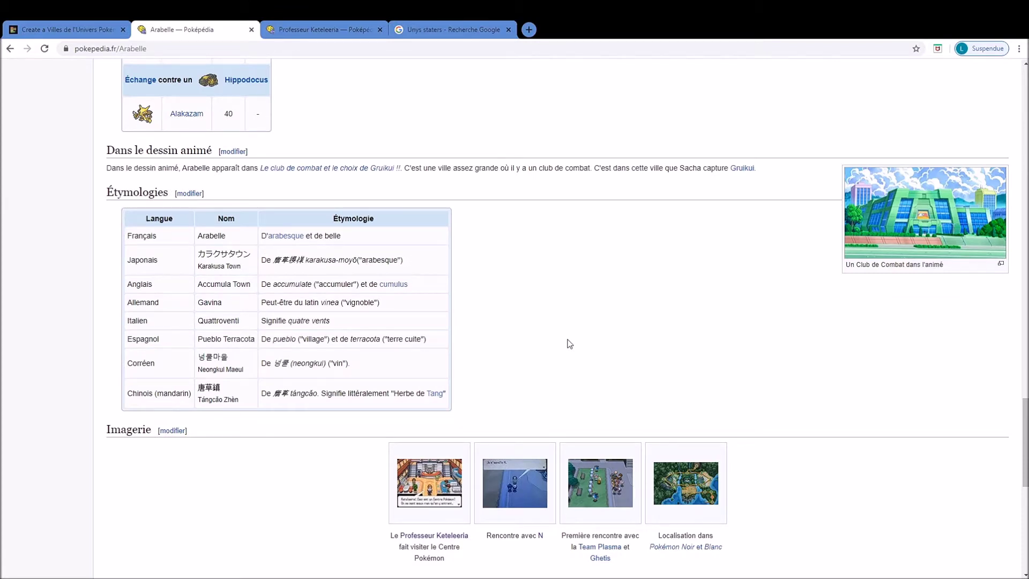
pyautogui.scroll(-5, 569, 344)
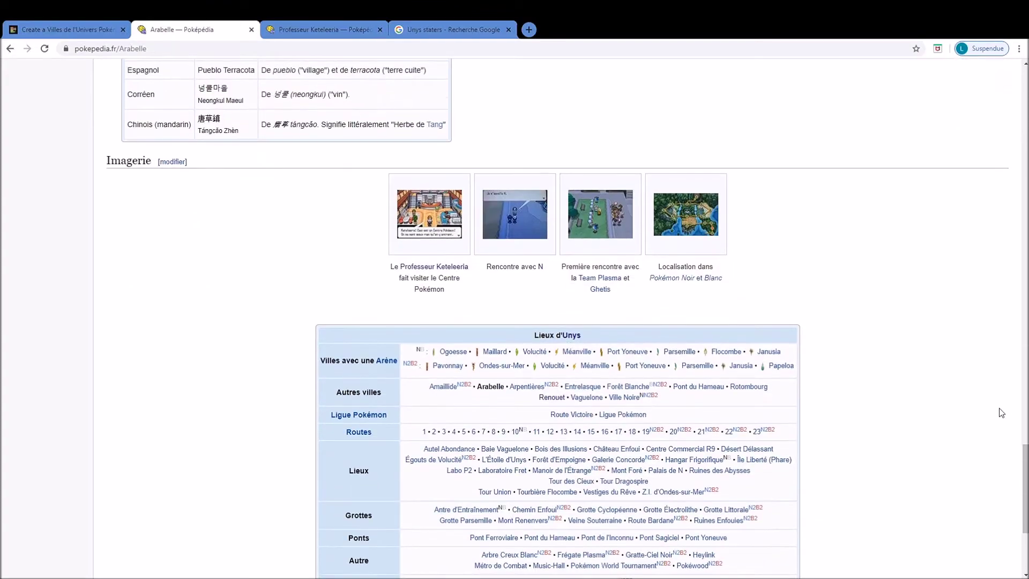
pyautogui.scroll(-3, 966, 405)
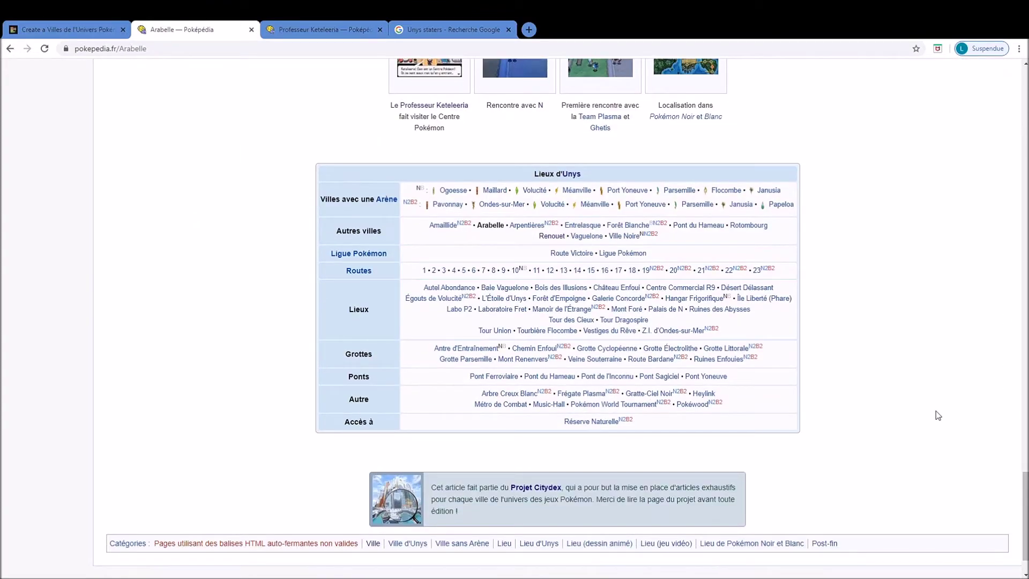
pyautogui.scroll(15, 935, 410)
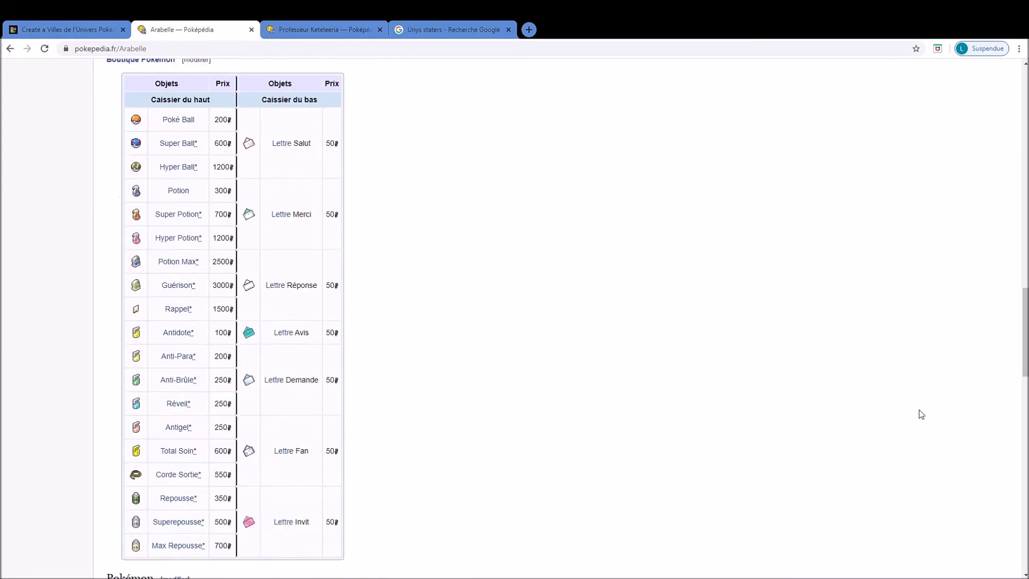
pyautogui.scroll(15, 921, 414)
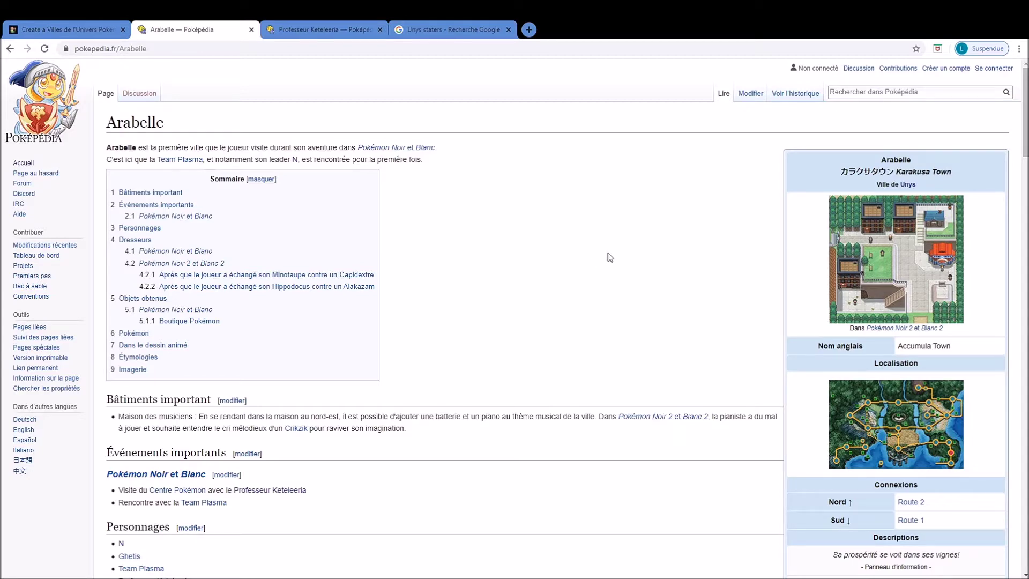
pyautogui.scroll(-13, 608, 260)
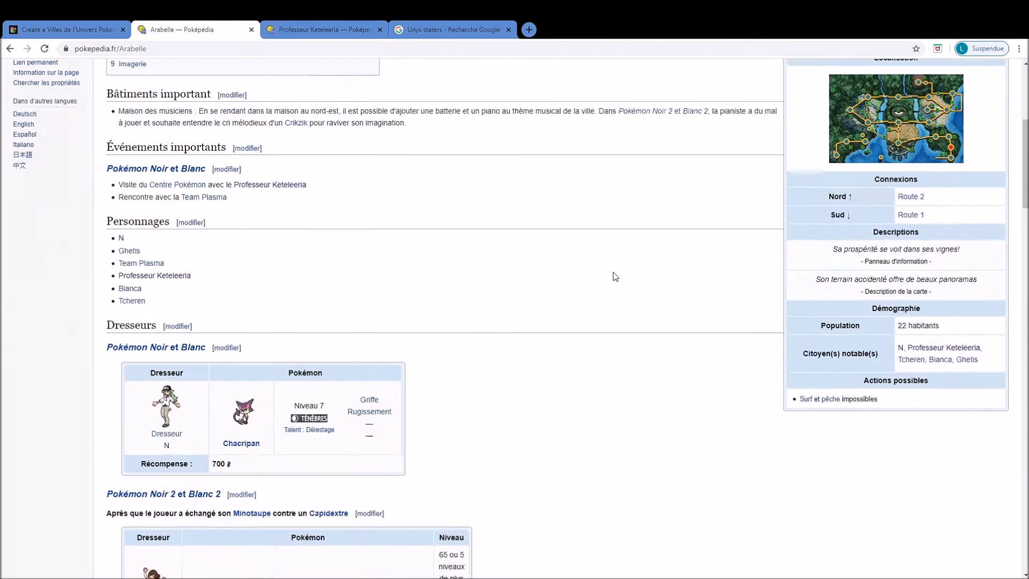
pyautogui.scroll(-6, 615, 277)
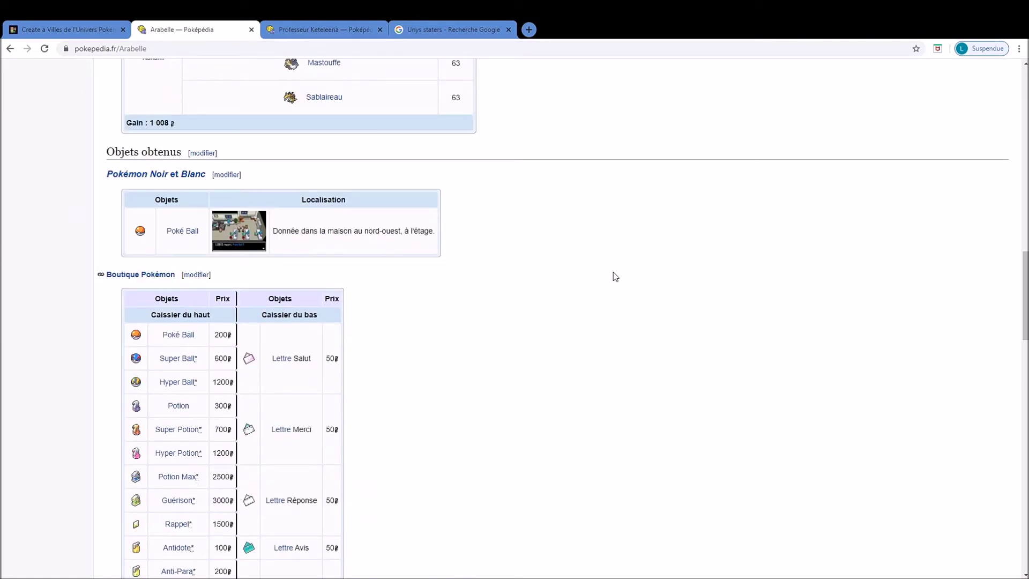
pyautogui.scroll(-15, 615, 277)
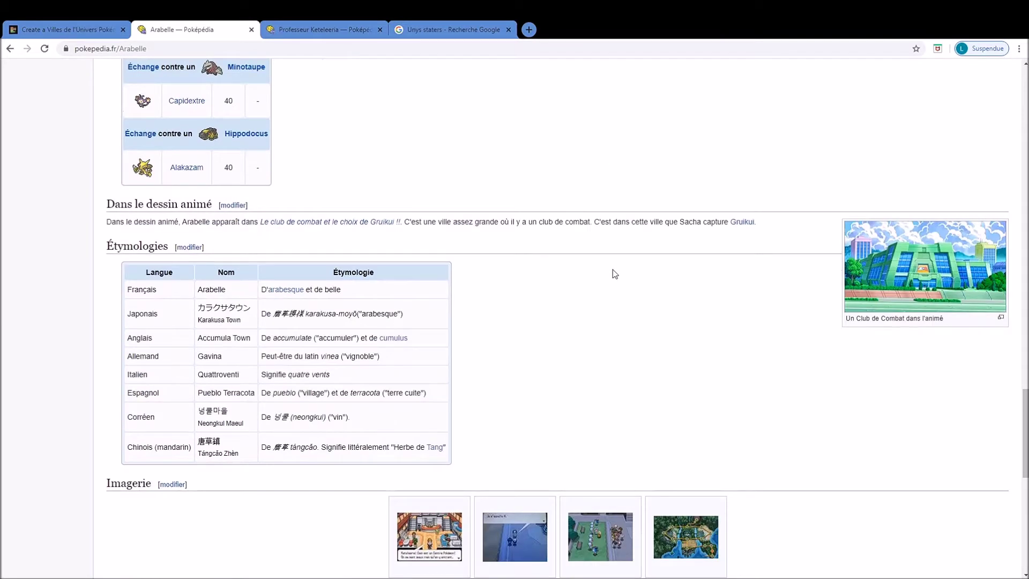
pyautogui.press('Home')
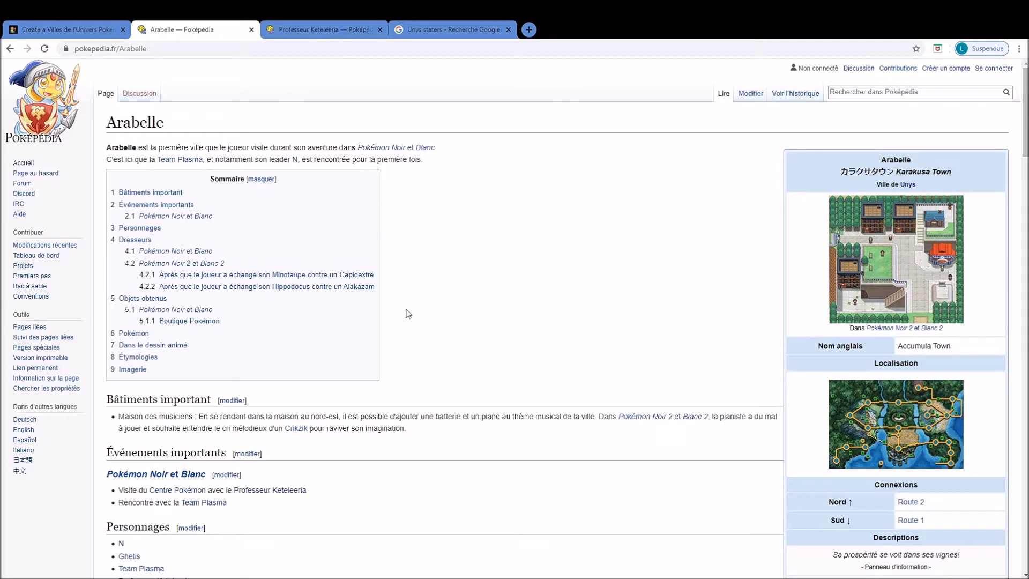
# Switch to the TierMaker town list and place the Arabelle map, the first unranked image, second in the C tier.
pyautogui.click(83, 25)
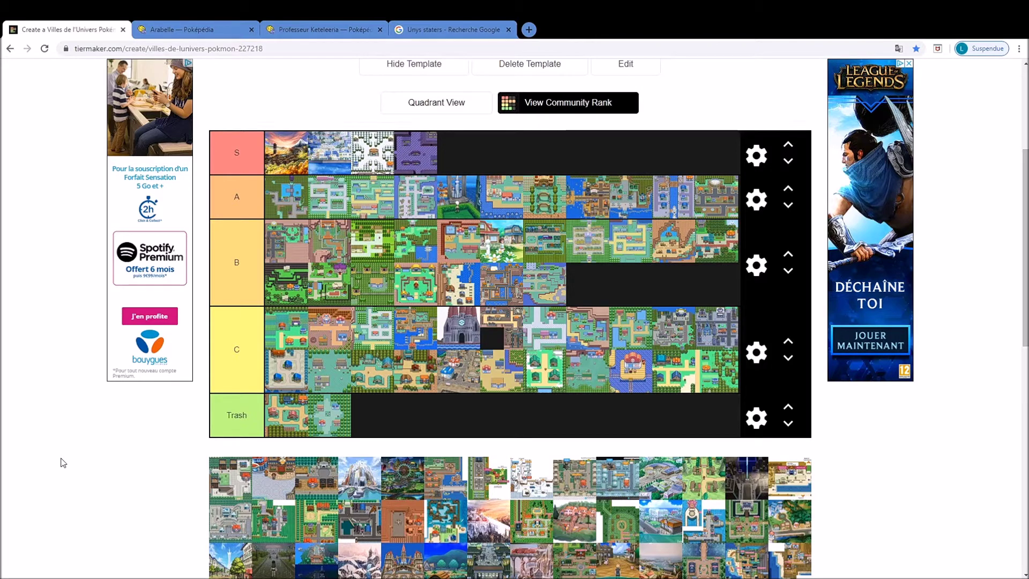
pyautogui.moveTo(217, 477); pyautogui.dragTo(322, 326)
# Close the Professeur Keteleeria page and open the Poképédia article on Ogoesse.
pyautogui.click(380, 30)
pyautogui.click(199, 30)
pyautogui.click(846, 94)
pyautogui.write('Ogoesse')
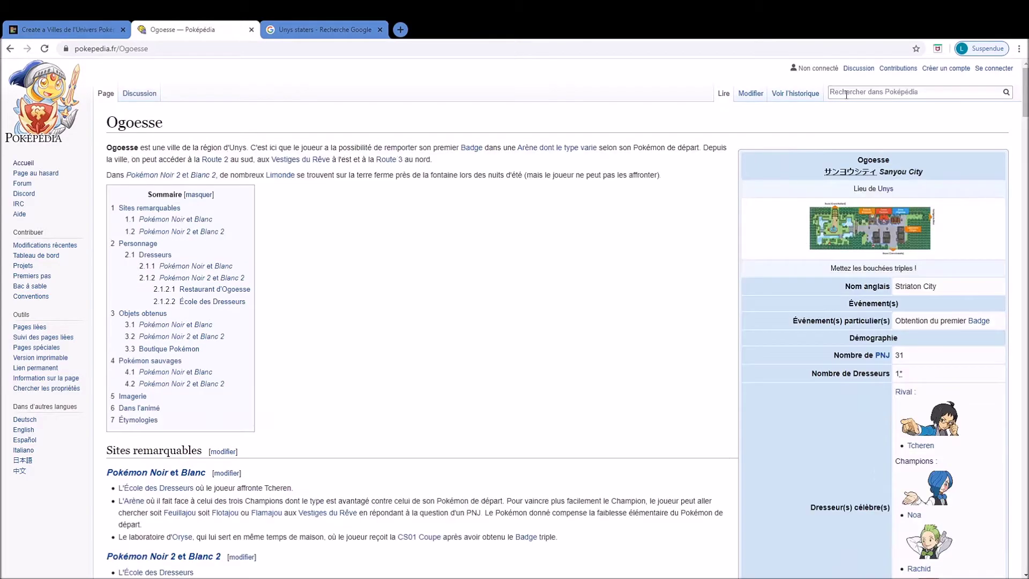
# Examine the Ogoesse article's notable sites, trainers, restaurant battles and obtainable items.
pyautogui.scroll(-1, 617, 352)
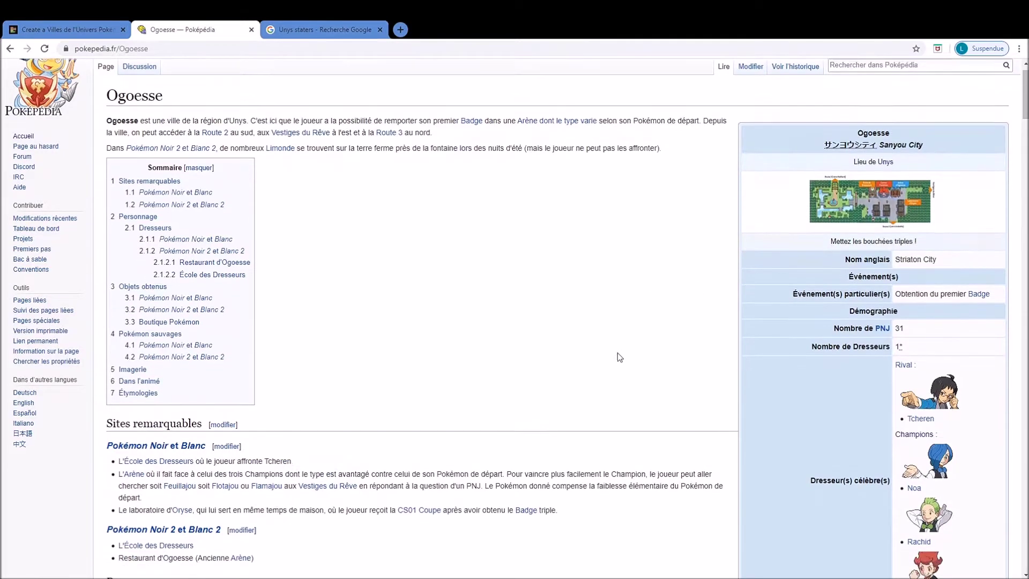
pyautogui.scroll(-7, 595, 369)
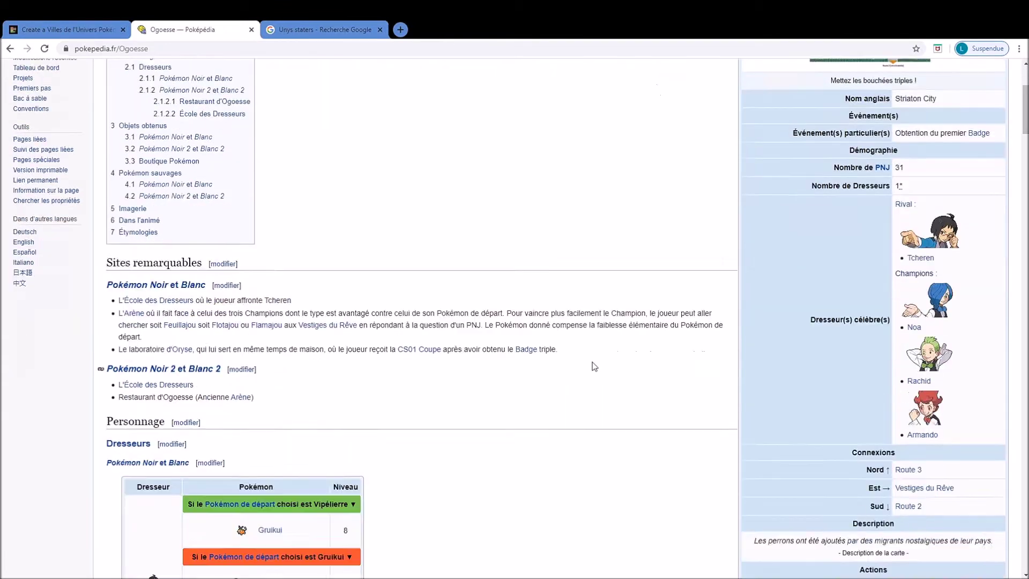
pyautogui.scroll(-6, 579, 326)
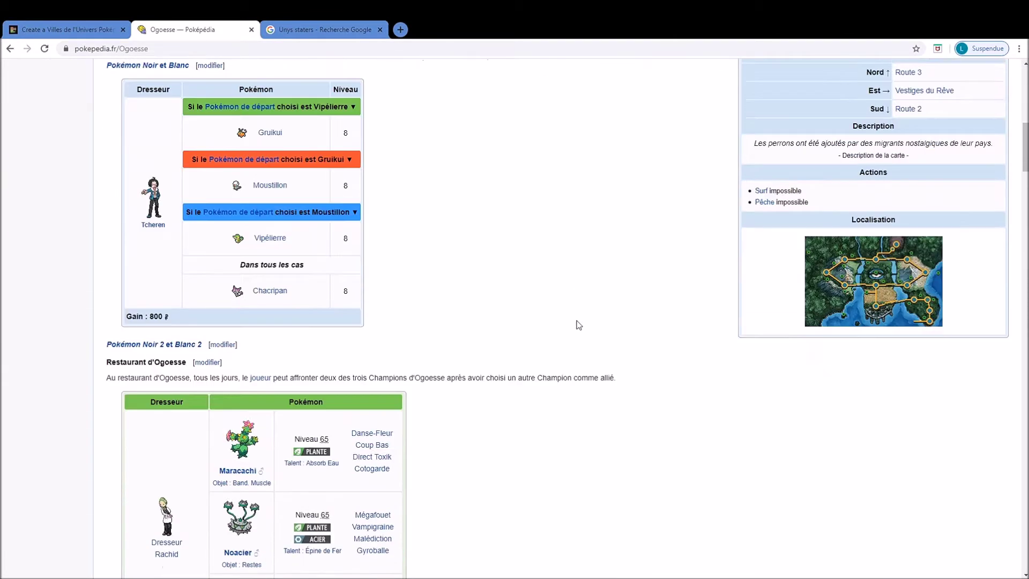
pyautogui.scroll(-18, 576, 324)
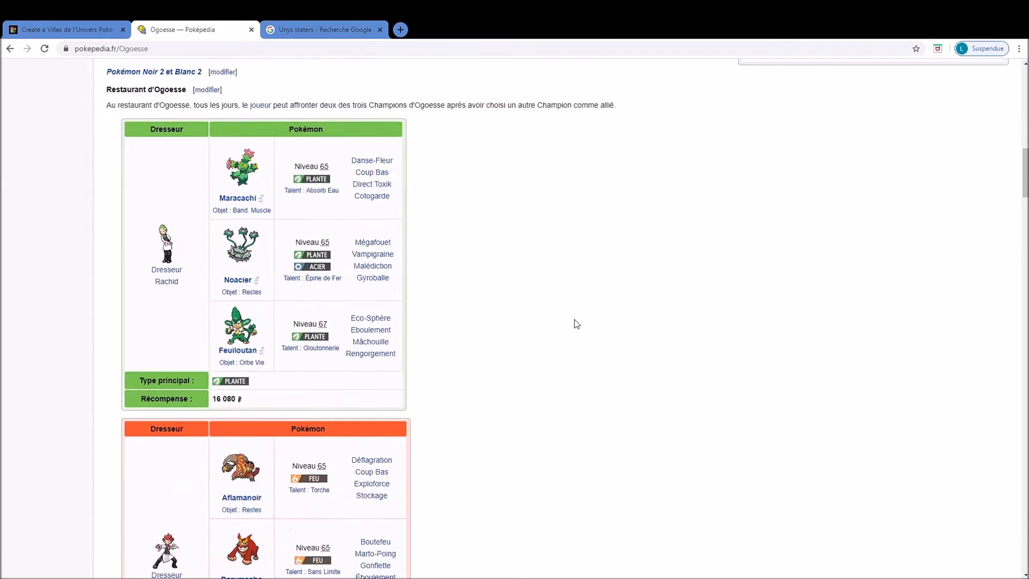
pyautogui.scroll(-1, 575, 320)
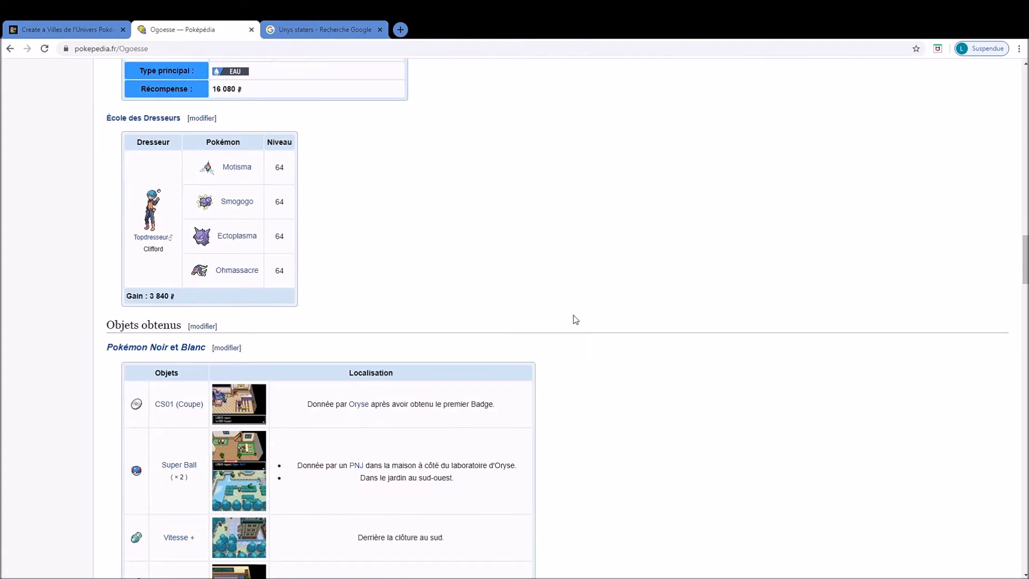
pyautogui.scroll(-3, 575, 320)
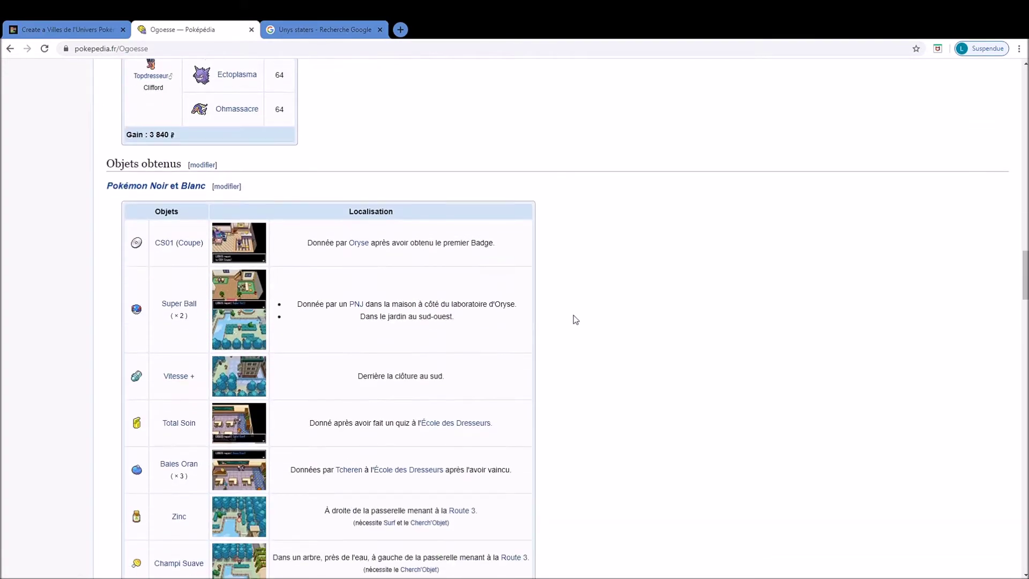
pyautogui.scroll(-5, 575, 320)
pyautogui.scroll(20, 574, 320)
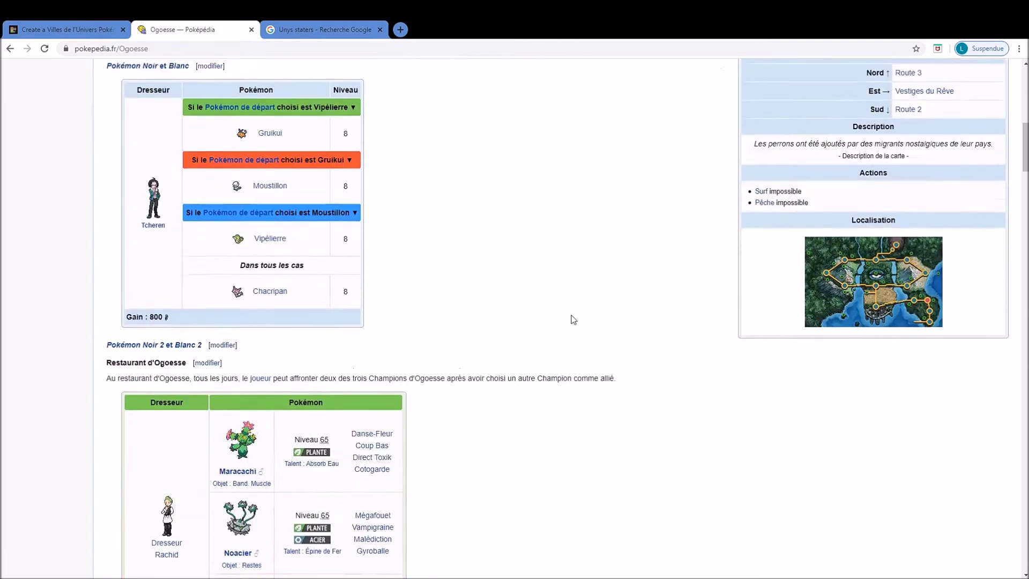
pyautogui.scroll(10, 574, 320)
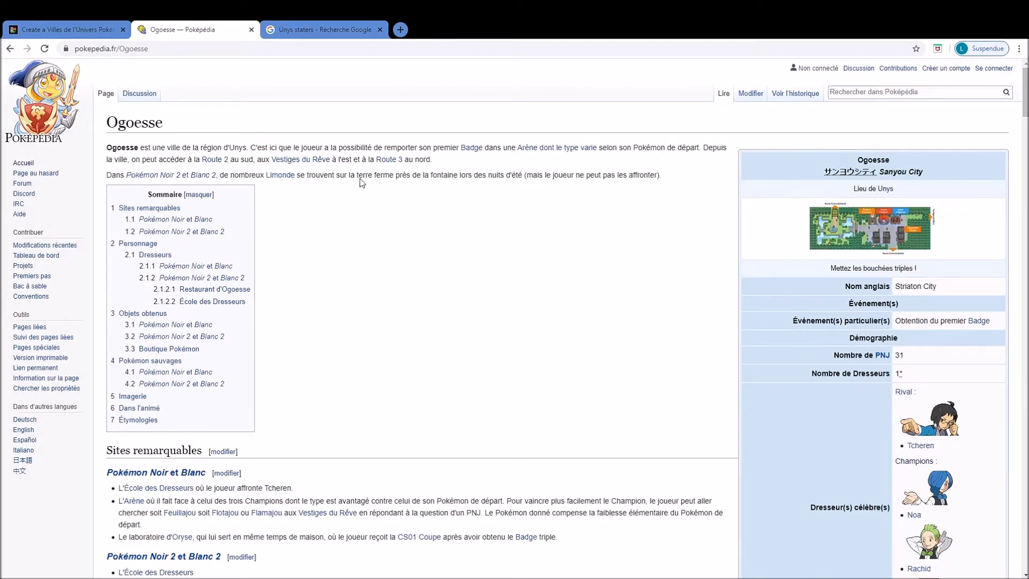
# Open the linked Vestiges du Rêve article separately, read its description, and close it again.
pyautogui.middleClick(309, 160)
pyautogui.click(306, 25)
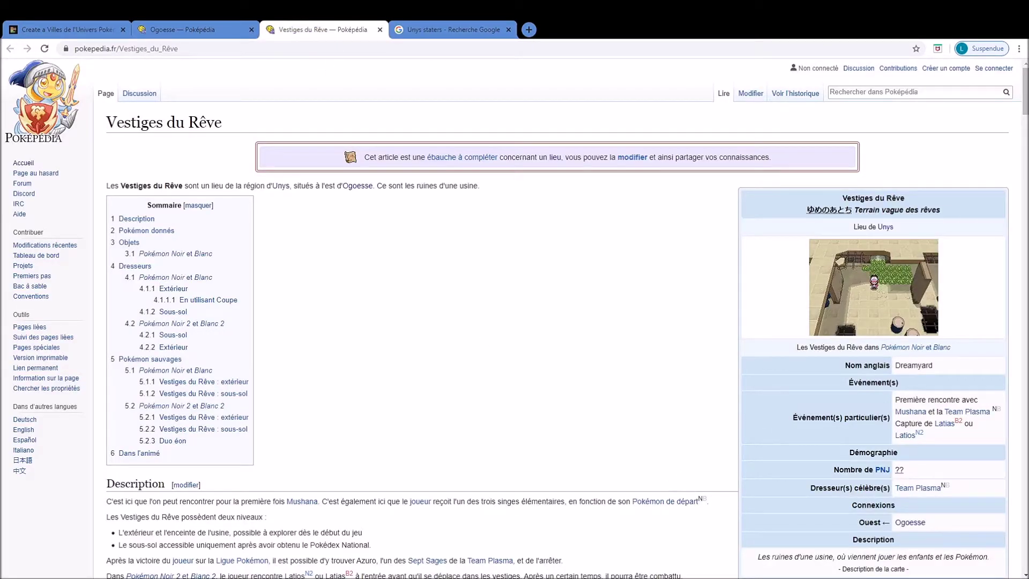
pyautogui.scroll(-5, 689, 425)
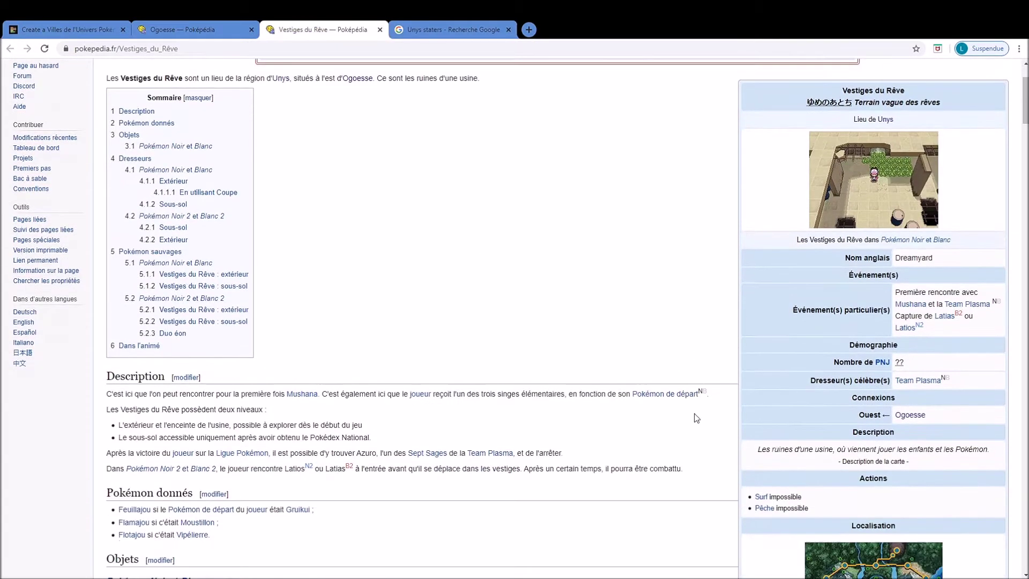
pyautogui.hotkey('ctrl', 'w')
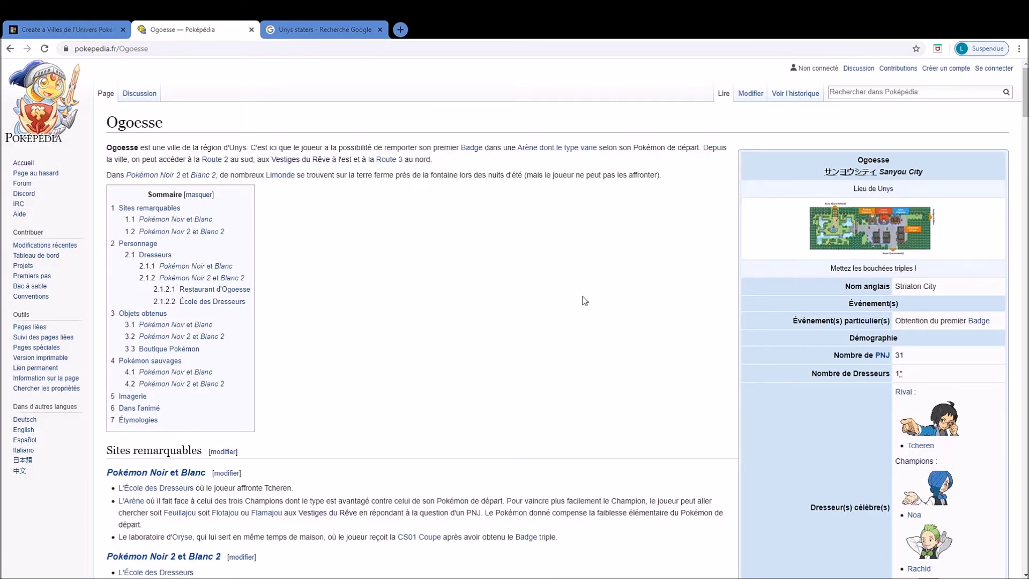
# Review the Ogoesse article again, covering its remarkable sites and the items obtained in each game version.
pyautogui.scroll(-9, 455, 335)
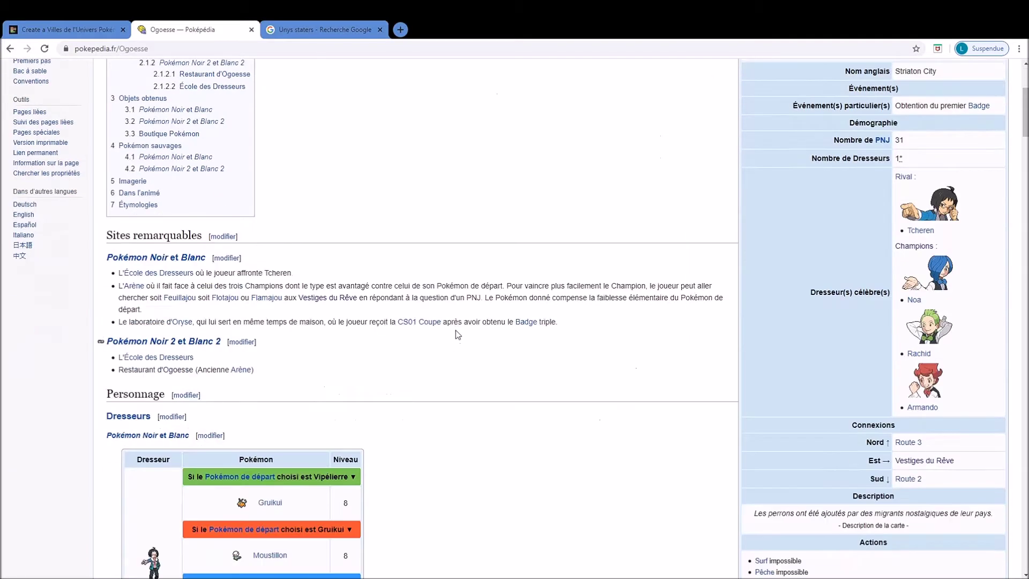
pyautogui.scroll(-2, 459, 320)
pyautogui.scroll(9, 460, 318)
pyautogui.scroll(1, 460, 318)
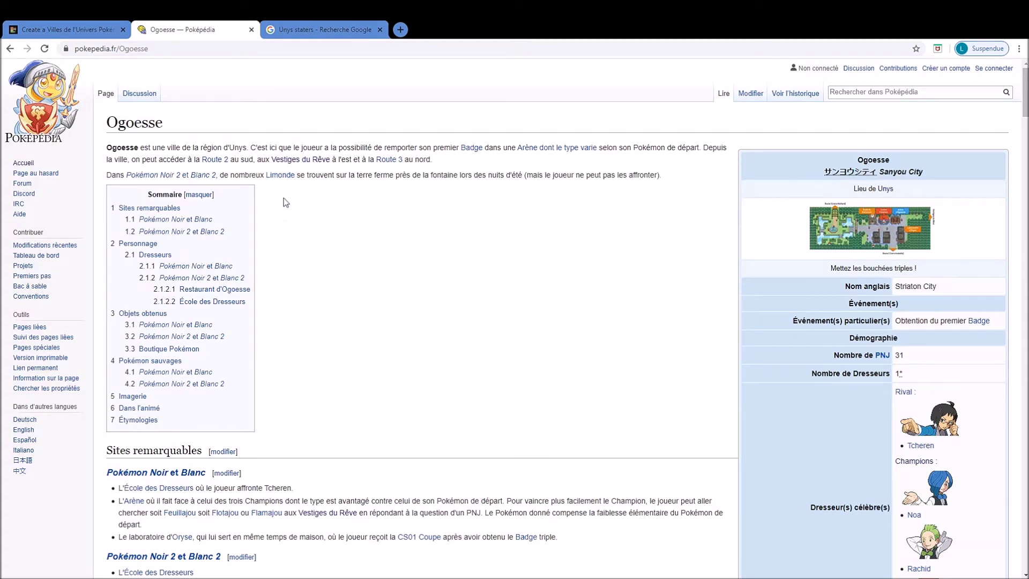
pyautogui.scroll(-3, 527, 332)
pyautogui.scroll(3, 529, 331)
pyautogui.scroll(-15, 530, 330)
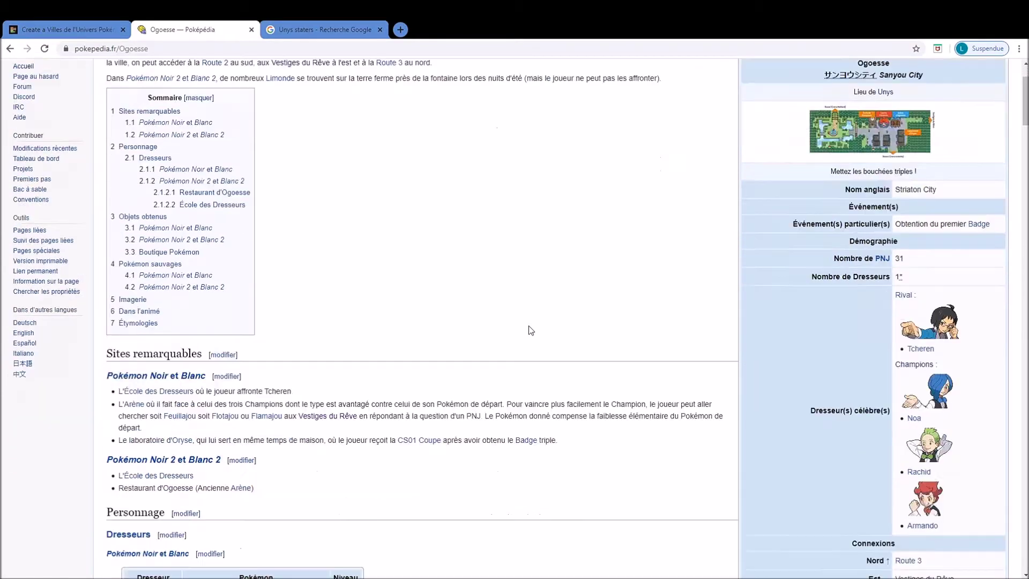
pyautogui.scroll(-18, 532, 329)
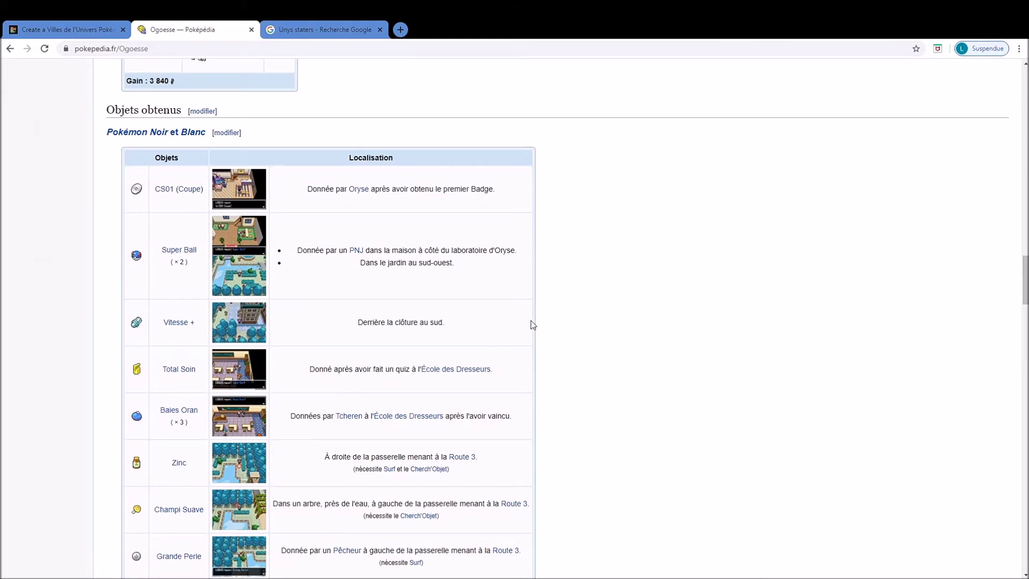
pyautogui.scroll(-11, 533, 326)
pyautogui.scroll(-15, 612, 326)
pyautogui.scroll(15, 578, 343)
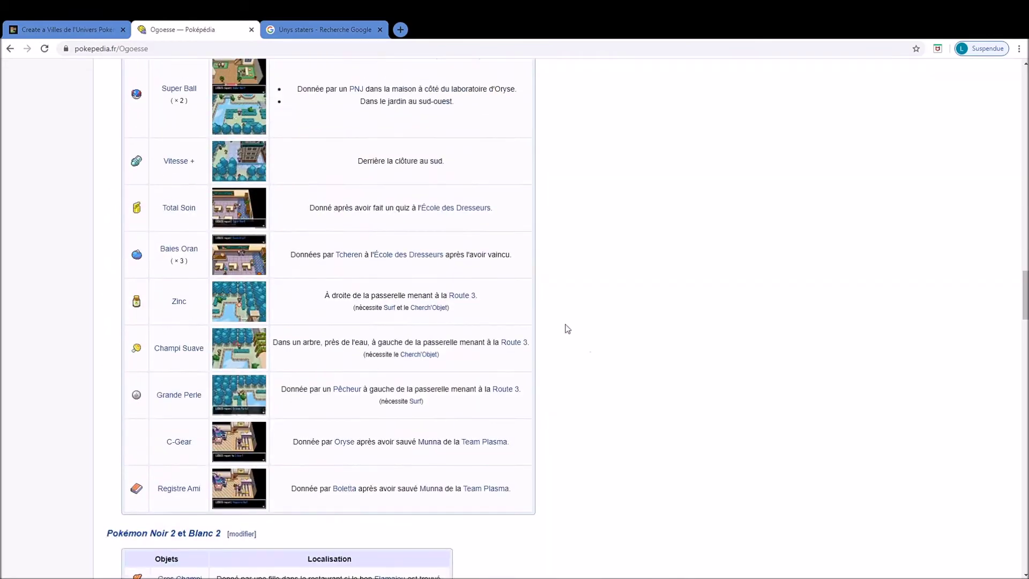
# Search Google Images for "Unys ogoesse" and preview the "01. Ogoesse - Poketto Monsutā" picture.
pyautogui.click(287, 22)
pyautogui.doubleClick(131, 81)
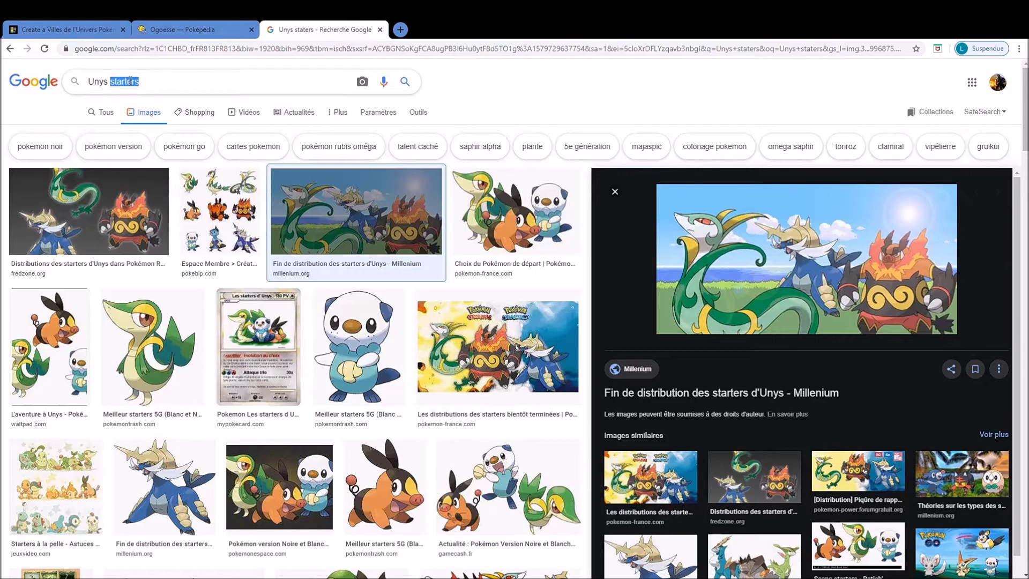
pyautogui.write('ogoesse')
pyautogui.press('Return')
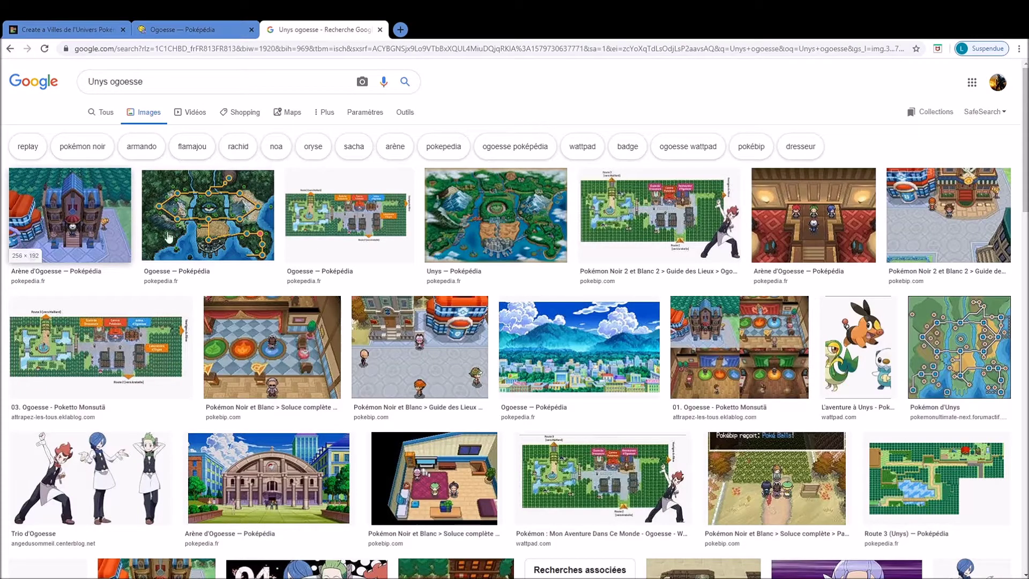
pyautogui.click(750, 364)
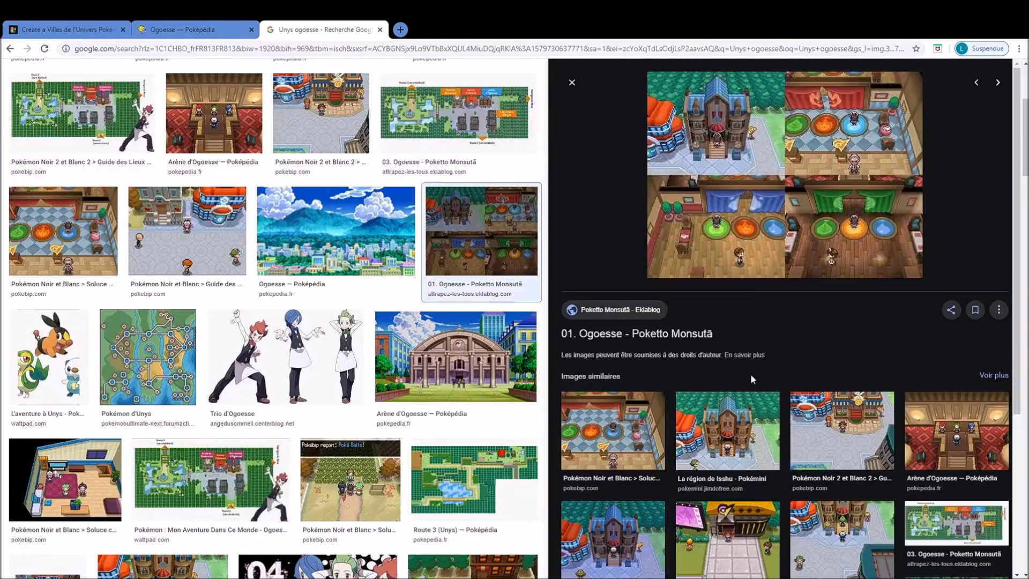
# Return to the TierMaker list and place the Ogoesse image, the first unranked one, eighth in the A tier.
pyautogui.click(57, 22)
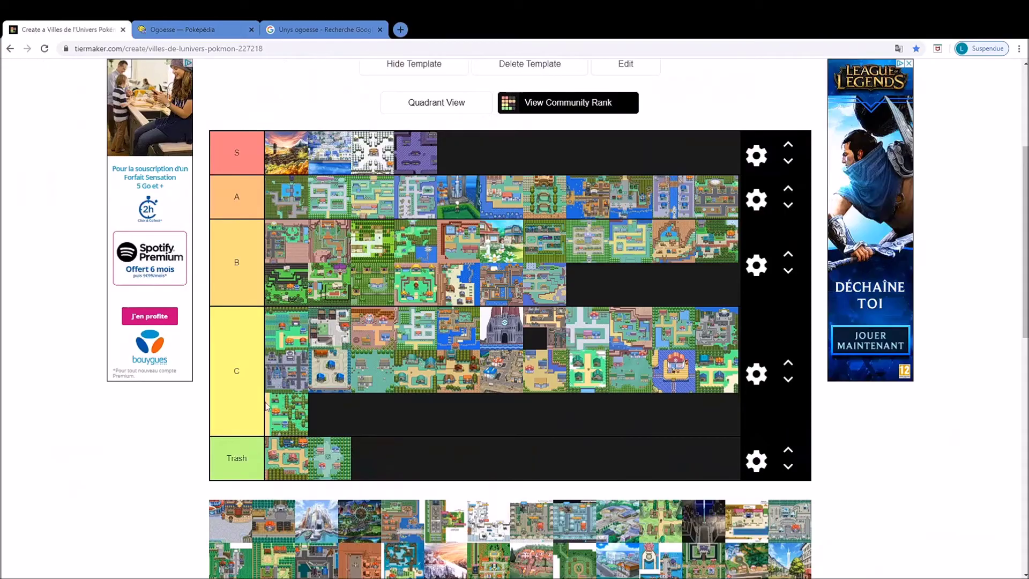
pyautogui.moveTo(231, 516); pyautogui.dragTo(588, 189)
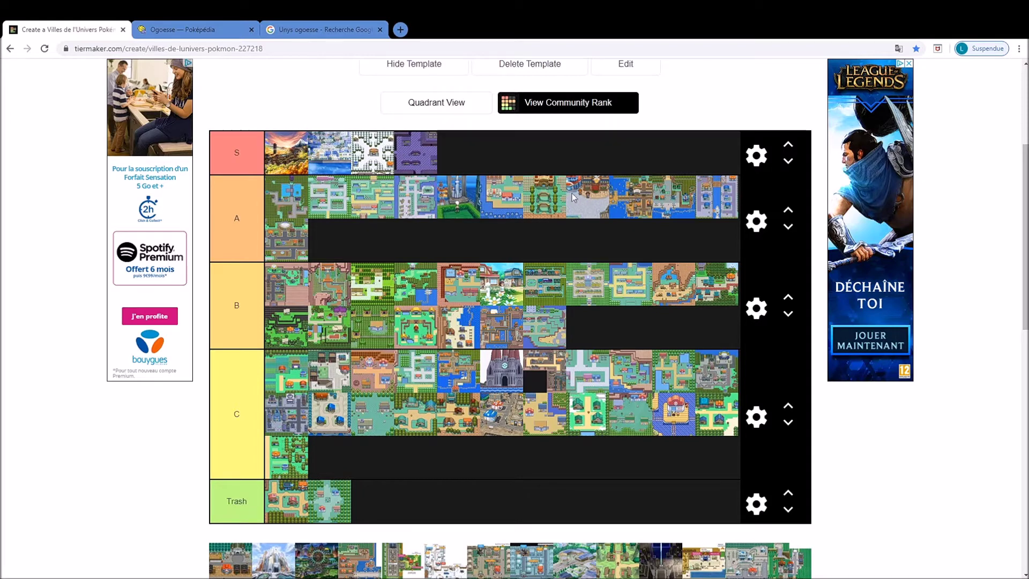
# Go back to Poképédia and open the article on Maillard.
pyautogui.click(175, 28)
pyautogui.scroll(15, 345, 161)
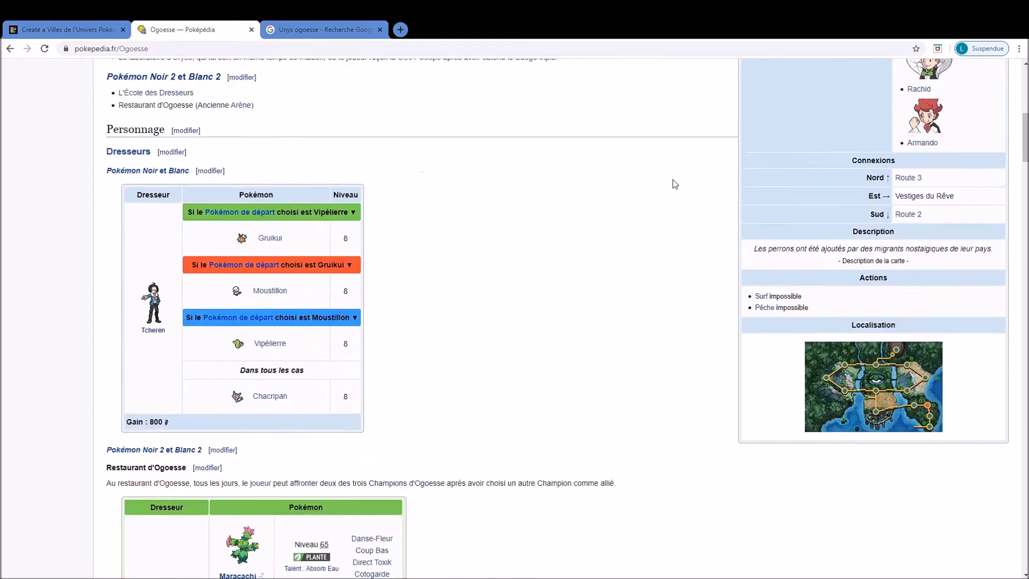
pyautogui.scroll(9, 674, 184)
pyautogui.click(847, 91)
pyautogui.write('Maillard')
pyautogui.press('Return')
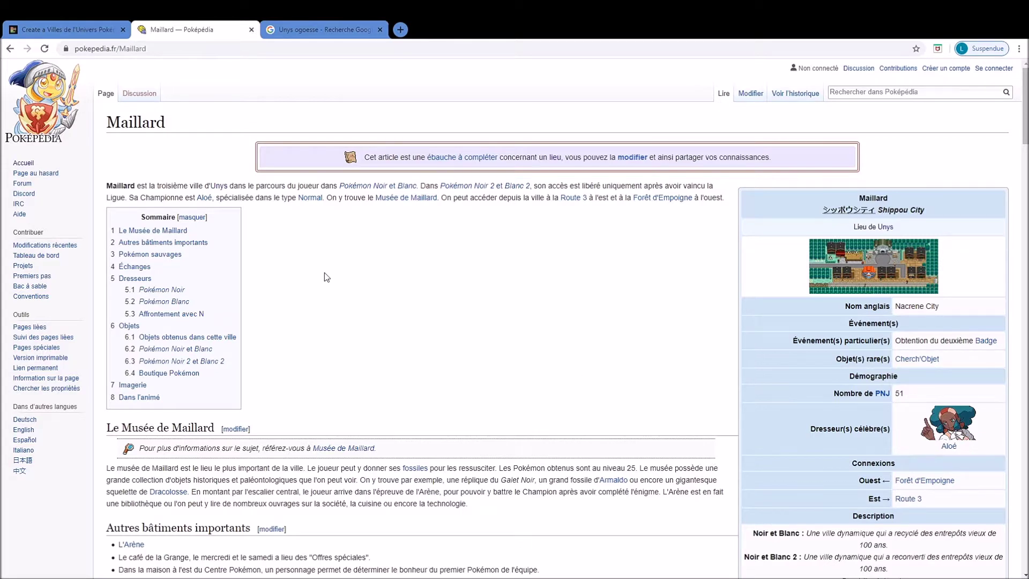
# Switch to Google Images and search for "Musée de maillard".
pyautogui.click(304, 24)
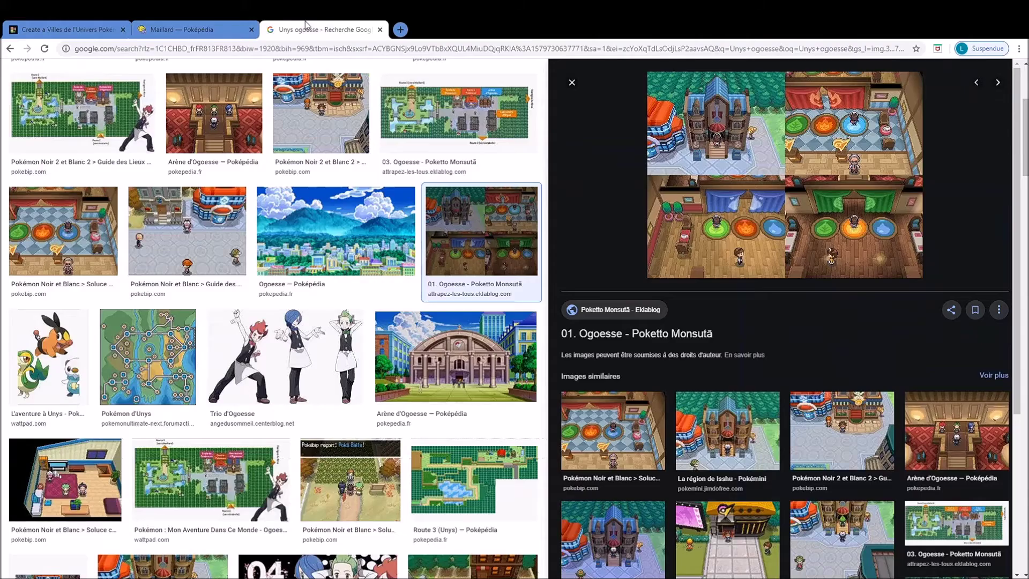
pyautogui.press('/')
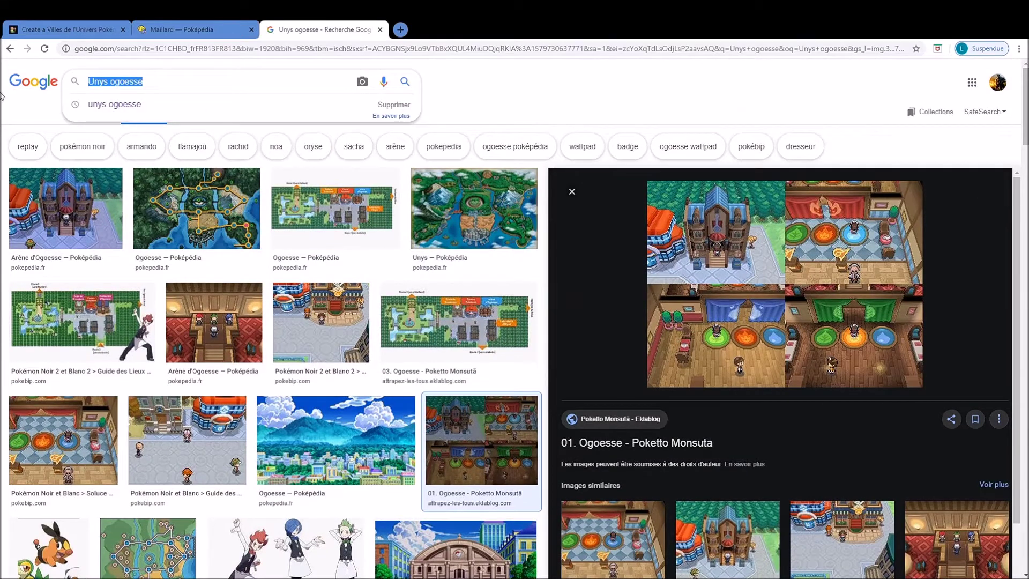
pyautogui.write('Musée de mail')
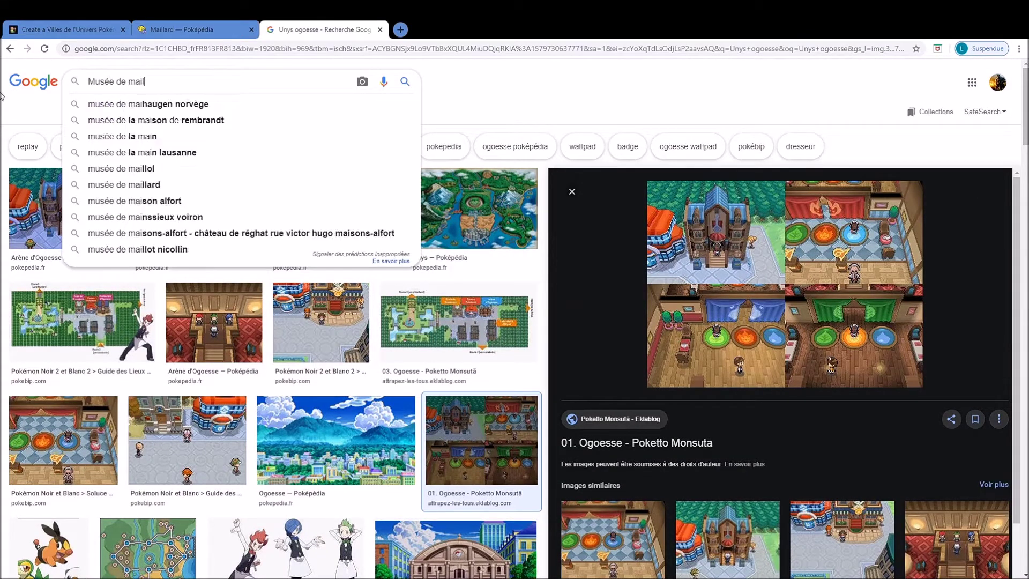
pyautogui.write('lard')
pyautogui.press('Return')
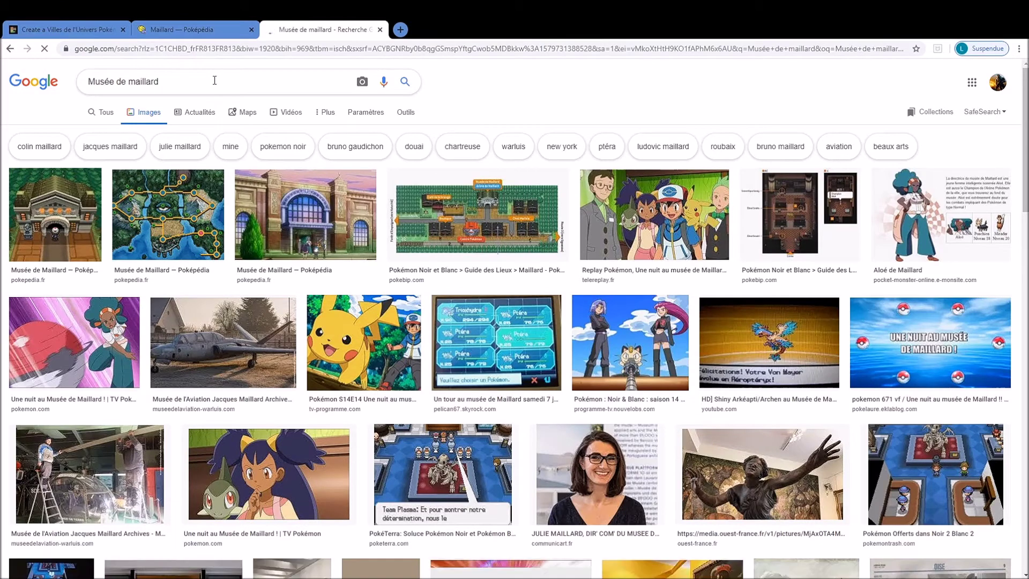
# Refine the image search to "pokémon Musée de maillard" and look through the resulting pictures.
pyautogui.click(215, 80)
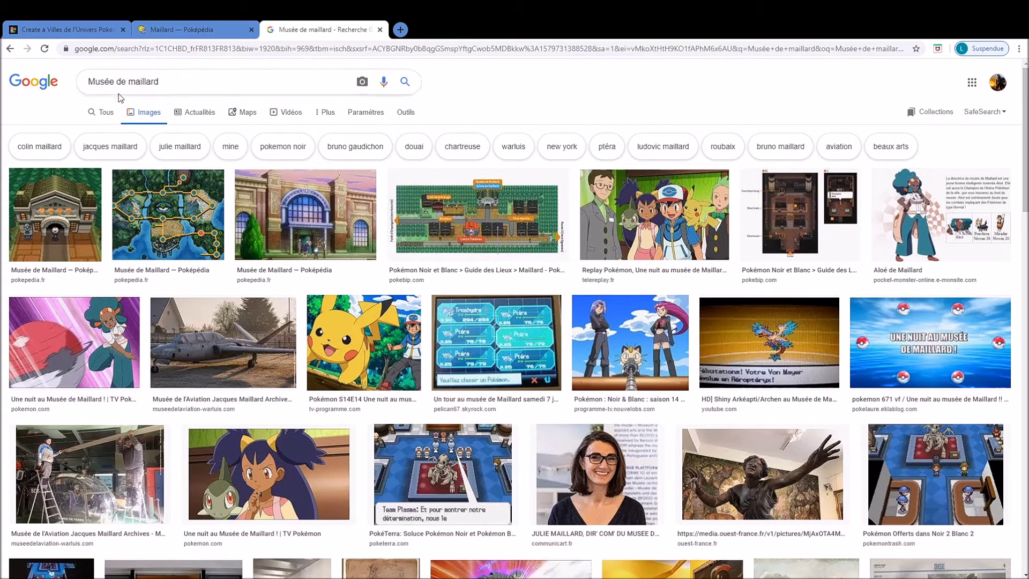
pyautogui.click(89, 84)
pyautogui.write('pokémon')
pyautogui.press('Return')
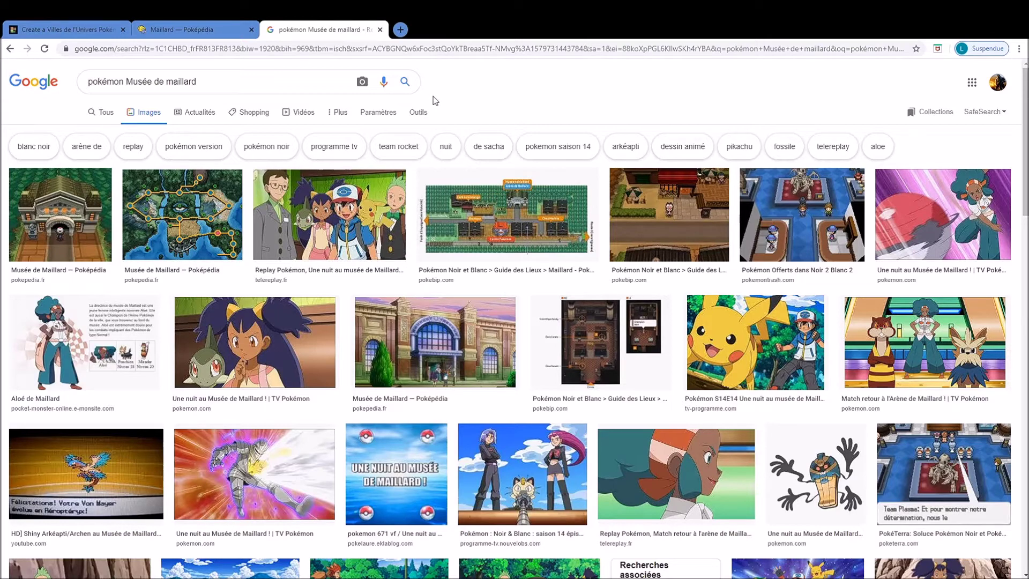
pyautogui.scroll(-2, 555, 110)
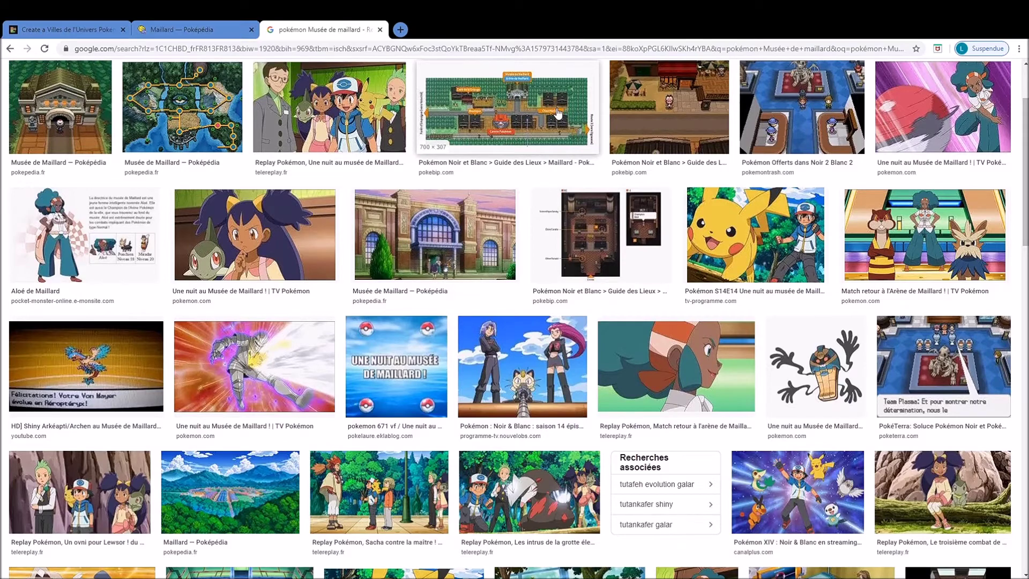
pyautogui.scroll(2, 568, 161)
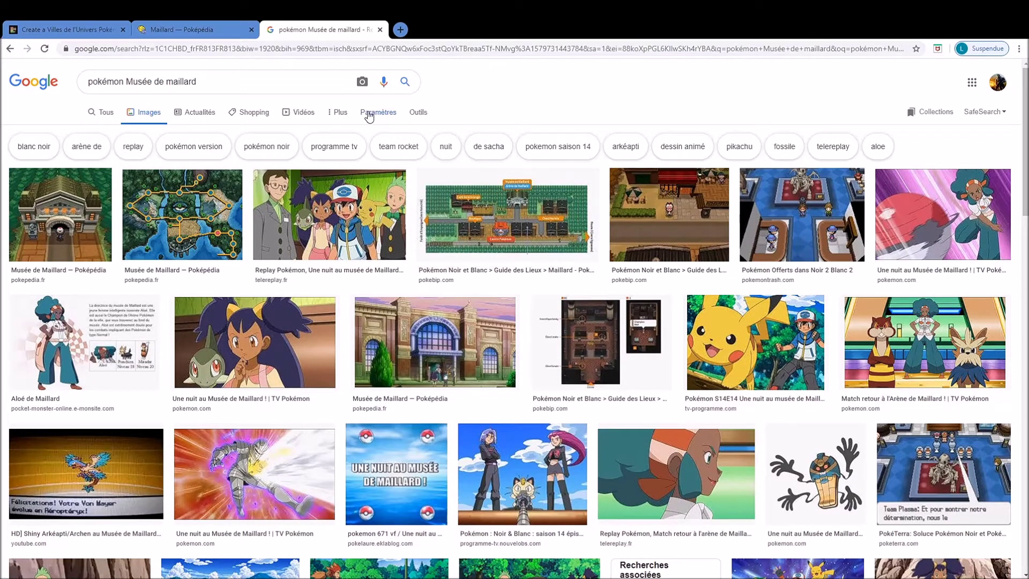
# Go back to the Maillard article, open the page on its champion Aloé separately, and review her artwork and Pokémon teams.
pyautogui.click(199, 29)
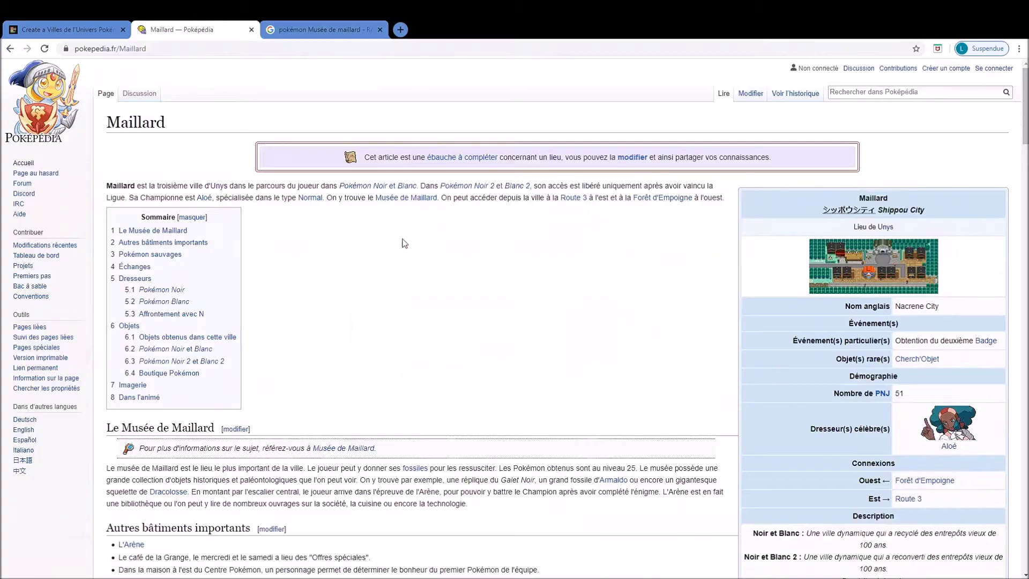
pyautogui.middleClick(948, 446)
pyautogui.click(324, 25)
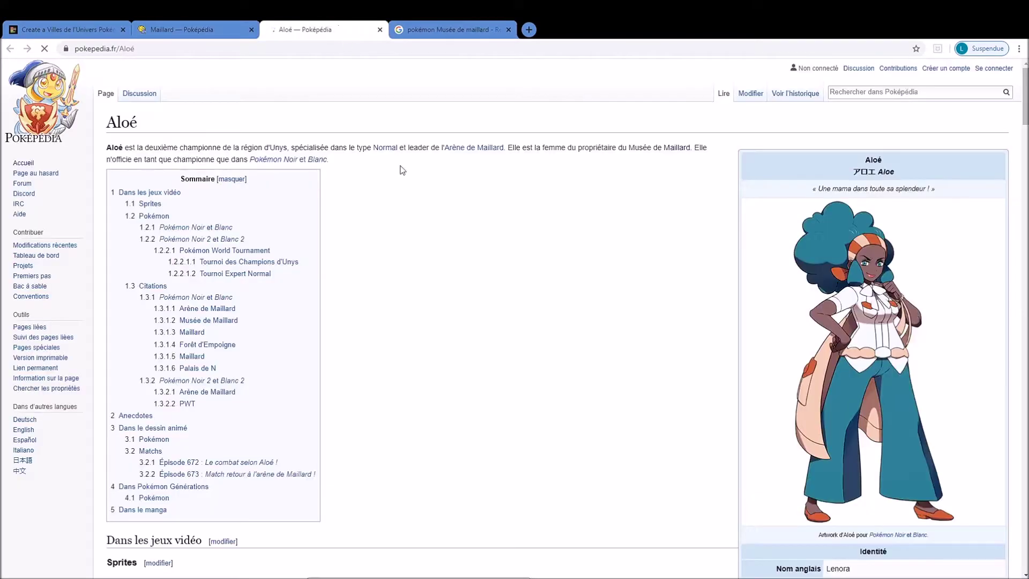
pyautogui.scroll(-4, 466, 395)
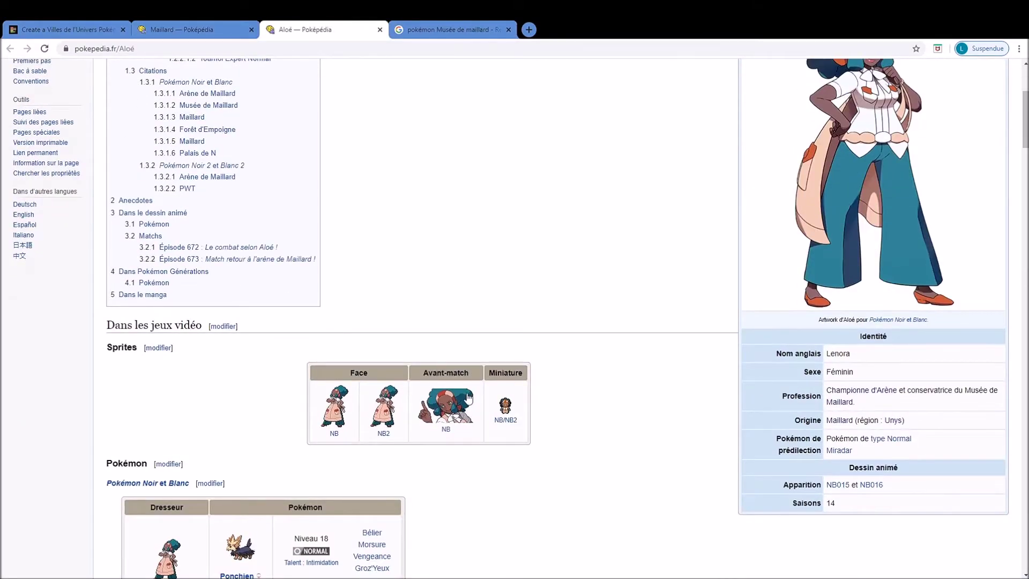
pyautogui.scroll(4, 468, 397)
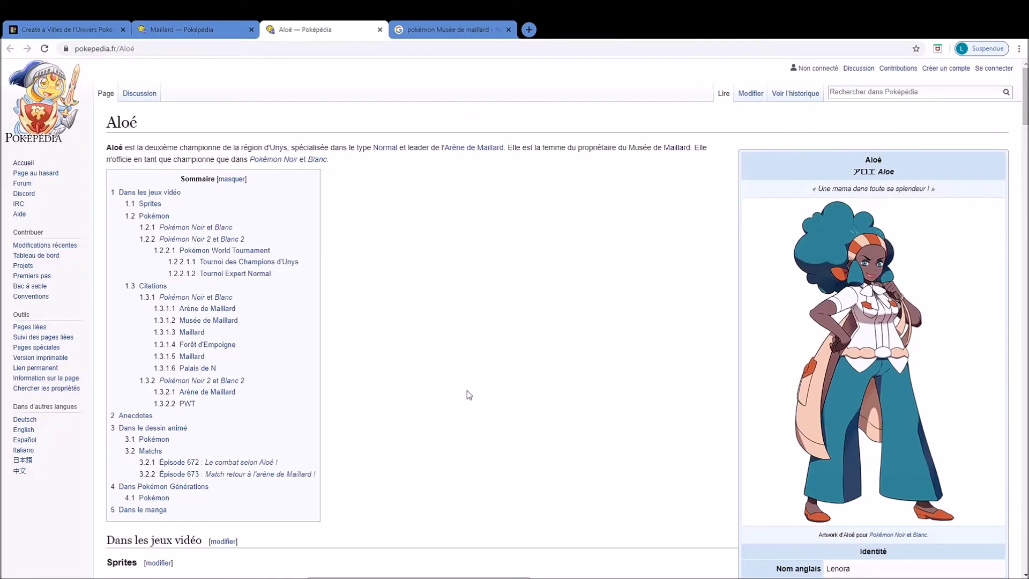
pyautogui.scroll(-7, 467, 395)
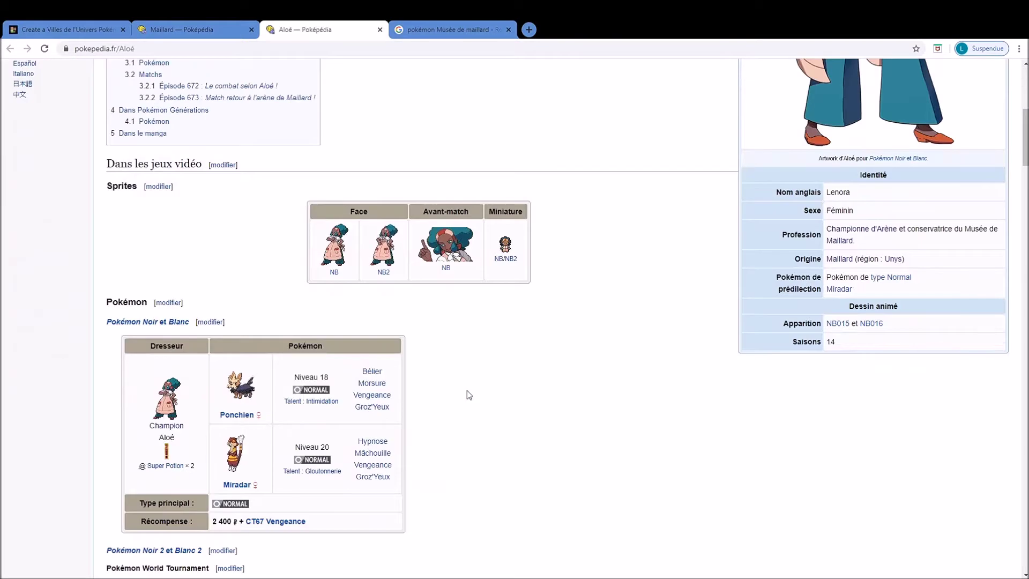
pyautogui.scroll(-5, 467, 395)
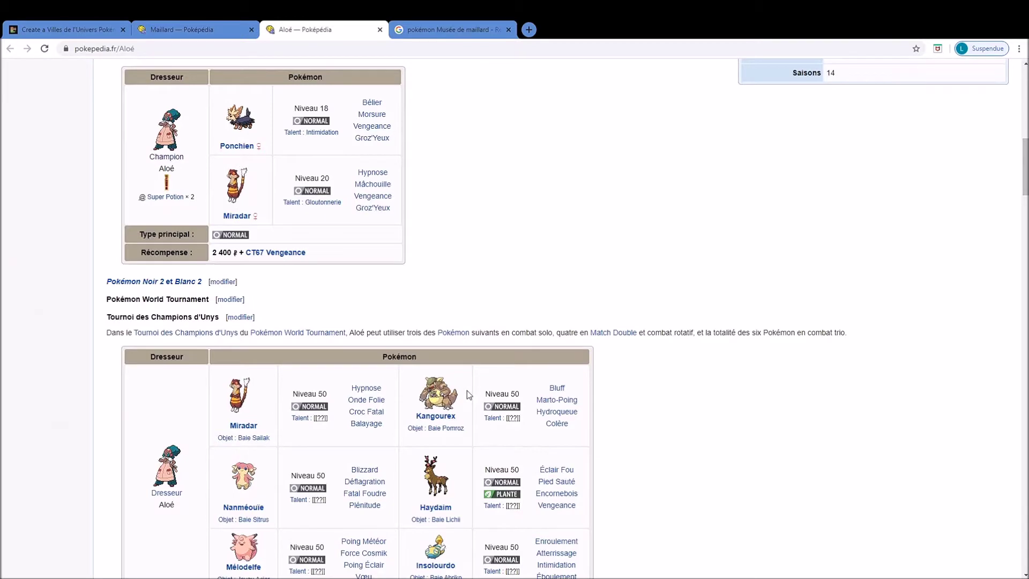
pyautogui.scroll(-5, 468, 395)
pyautogui.scroll(-1, 467, 394)
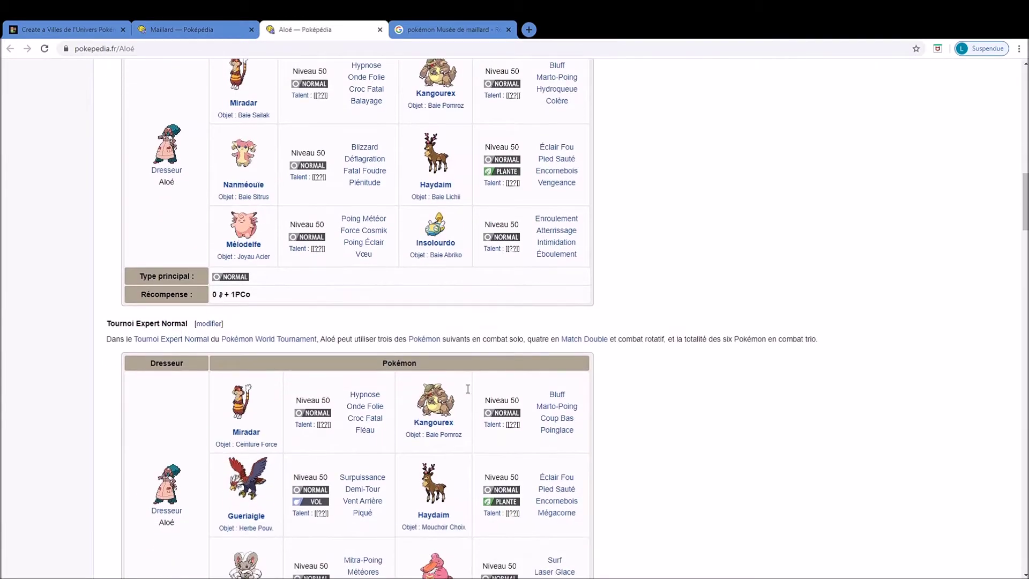
pyautogui.scroll(-8, 467, 388)
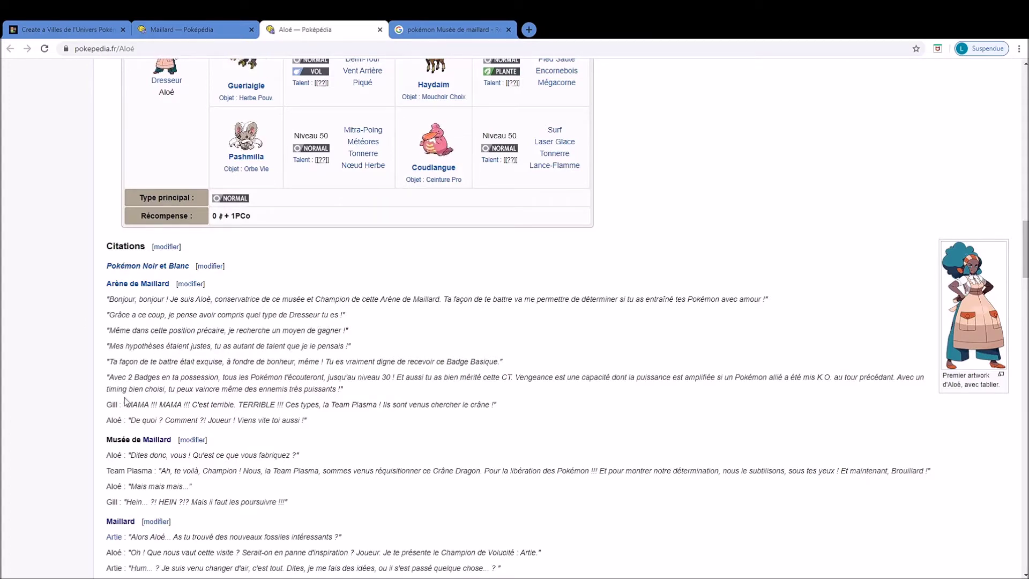
# Read Aloé's quotes from Pokémon Noir et Blanc, highlighting Gill's line about the stolen skull in the Arène de Maillard section.
pyautogui.moveTo(113, 404); pyautogui.dragTo(529, 414)
pyautogui.click(540, 416)
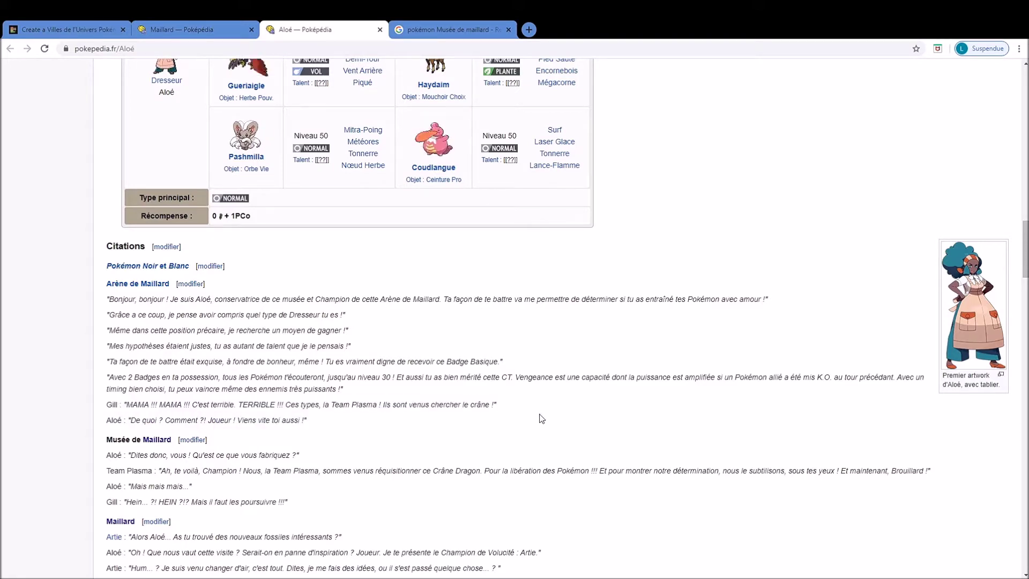
pyautogui.scroll(-3, 565, 429)
pyautogui.scroll(-4, 554, 429)
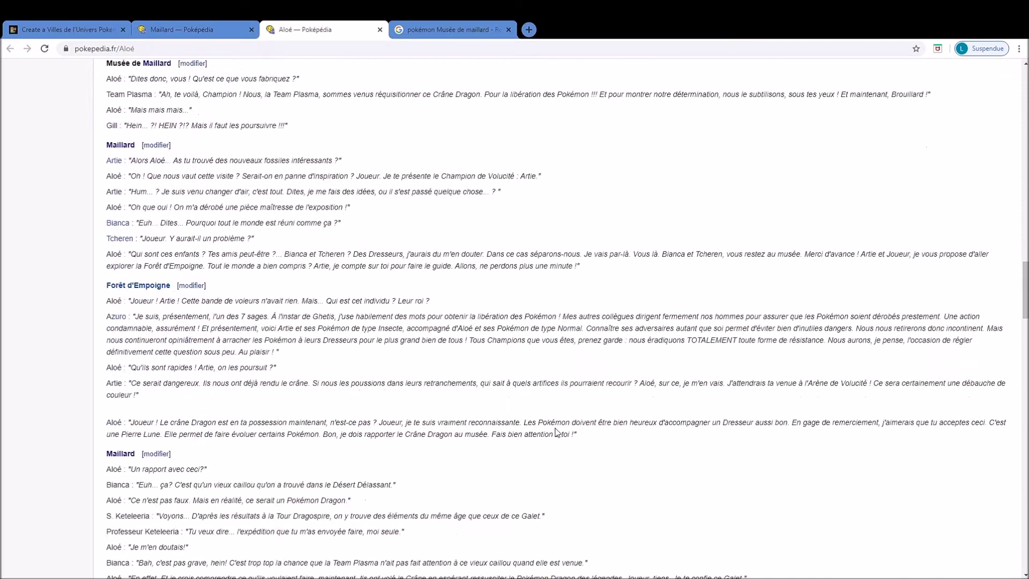
pyautogui.scroll(5, 557, 432)
pyautogui.scroll(6, 557, 432)
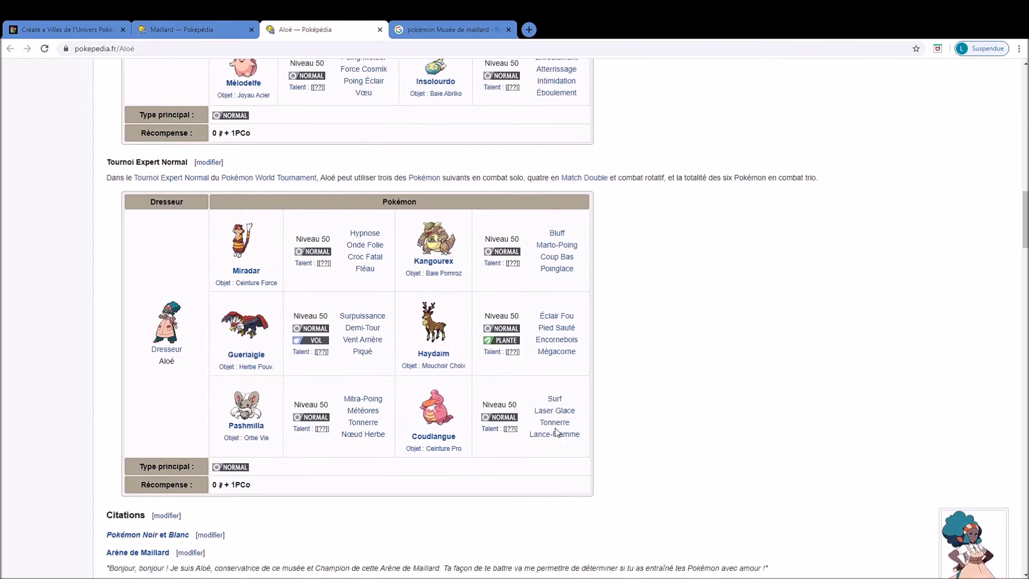
pyautogui.scroll(15, 557, 432)
# Return to the Maillard article, open its Musée de Maillard page separately, and review the description and fossil table.
pyautogui.hotkey('ctrl', 'shift', 'Tab')
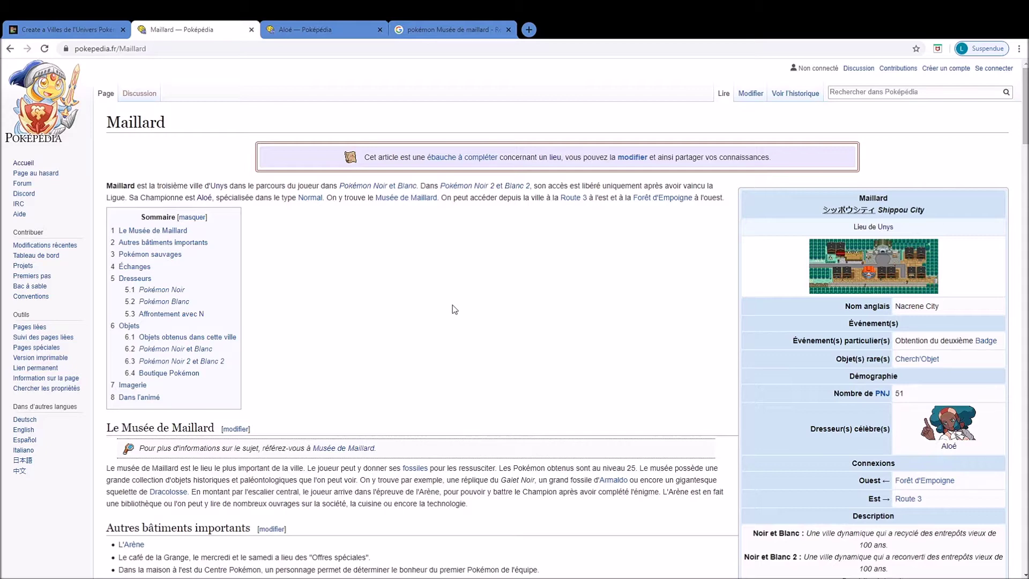
pyautogui.hotkey('ctrl', 'Tab')
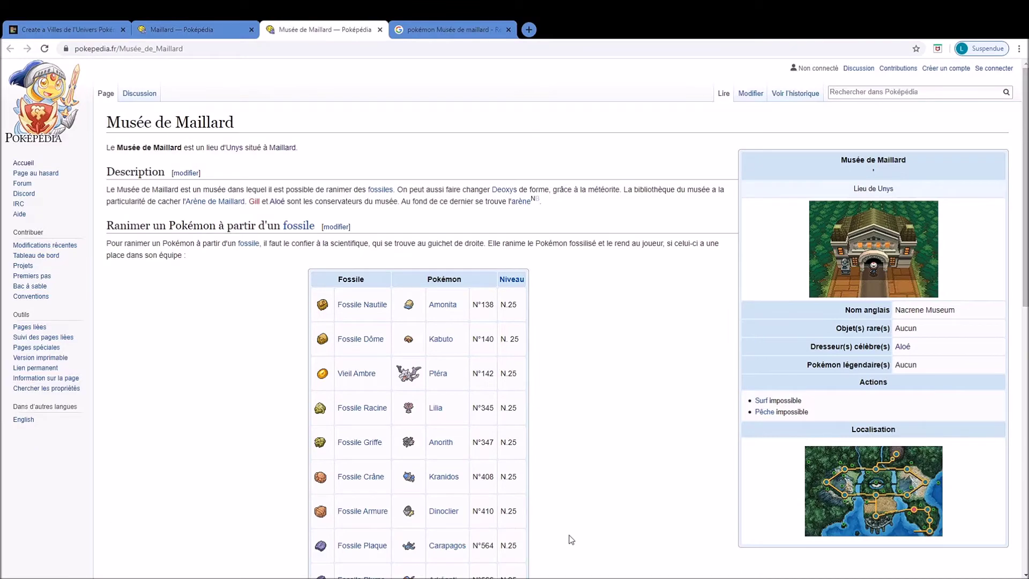
pyautogui.scroll(-15, 569, 539)
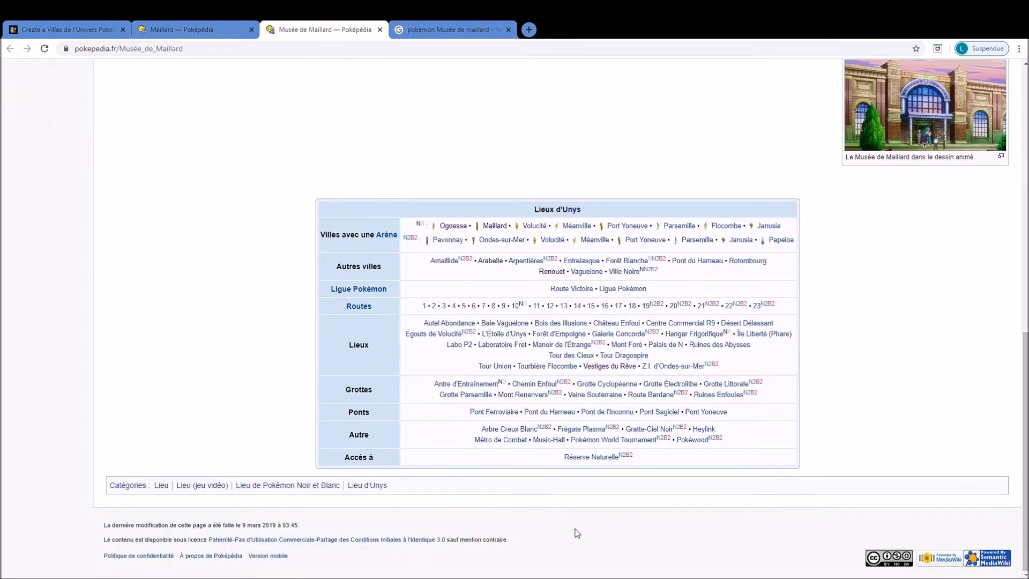
pyautogui.scroll(15, 576, 533)
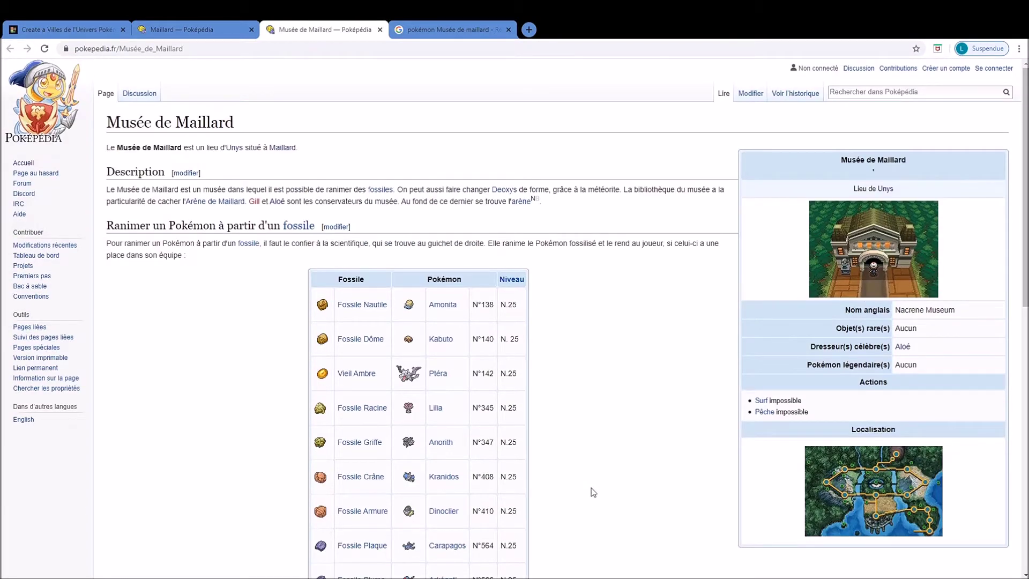
pyautogui.scroll(-3, 591, 489)
pyautogui.scroll(3, 591, 488)
# Glance at the TierMaker list and return to the Maillard article on Poképédia.
pyautogui.click(65, 29)
pyautogui.click(176, 26)
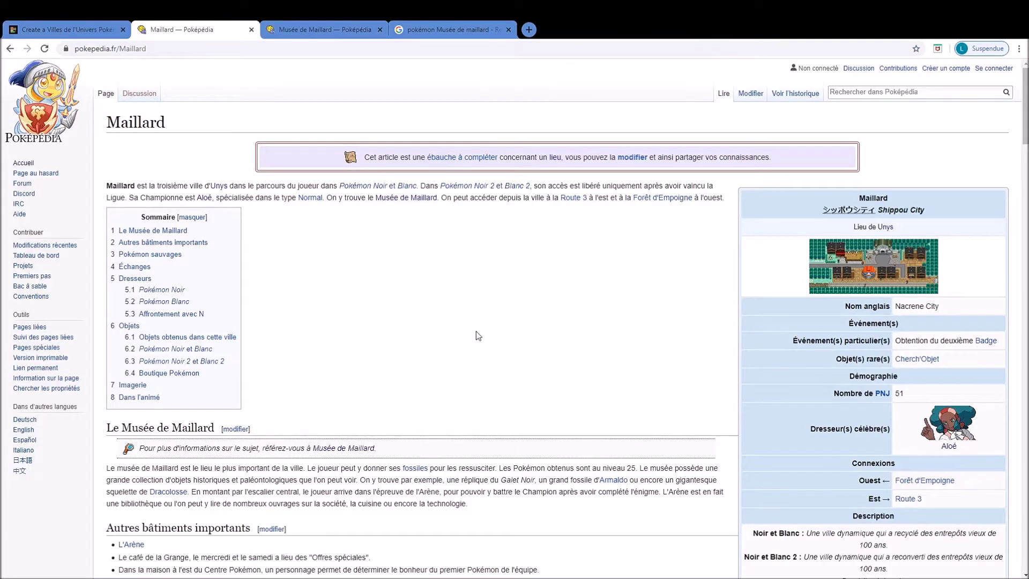
pyautogui.scroll(-3, 476, 335)
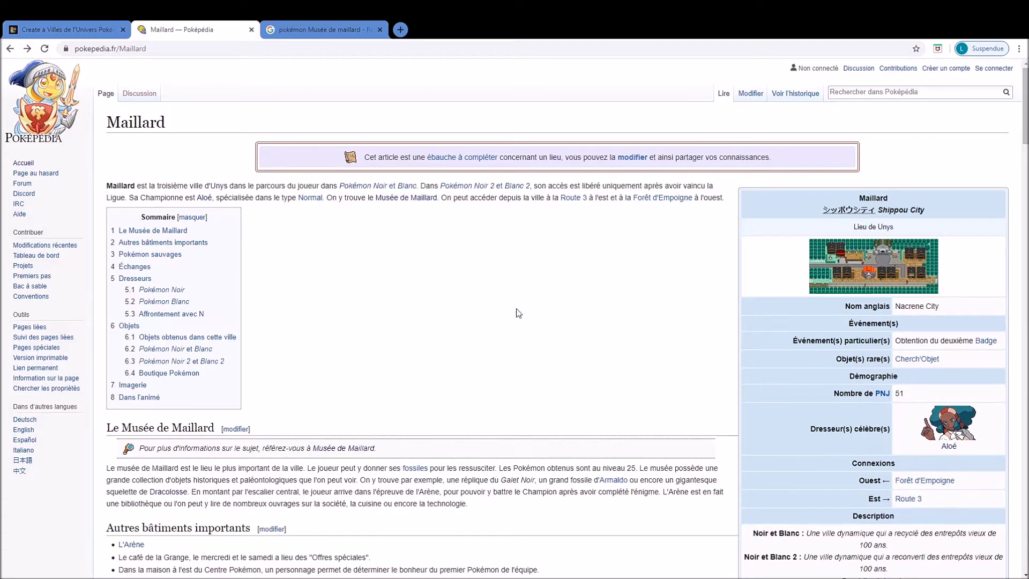
# Return to the TierMaker list and place the Maillard image, the first unranked one, fifth in the S tier after the purple town.
pyautogui.click(29, 28)
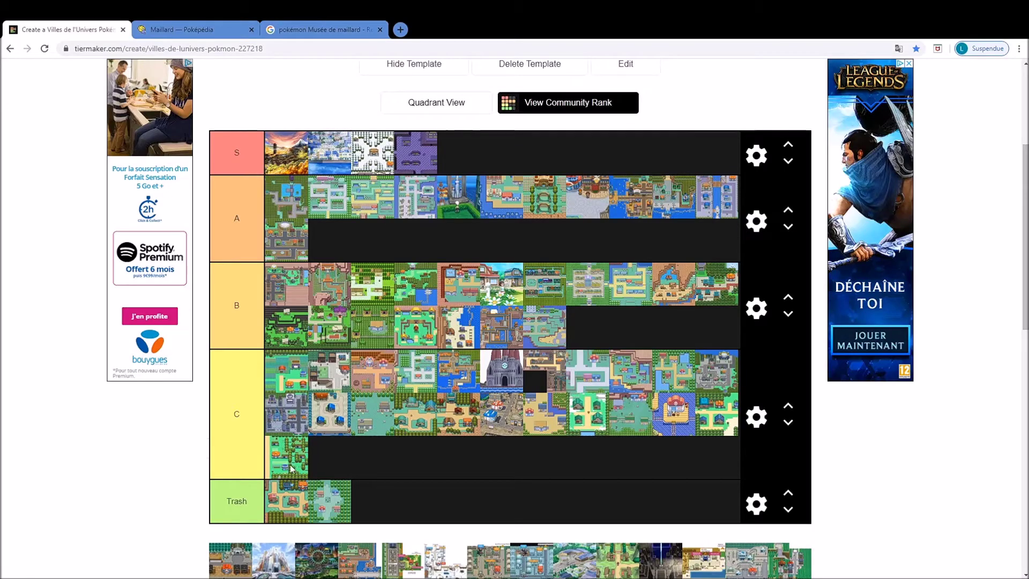
pyautogui.moveTo(219, 557); pyautogui.dragTo(405, 148)
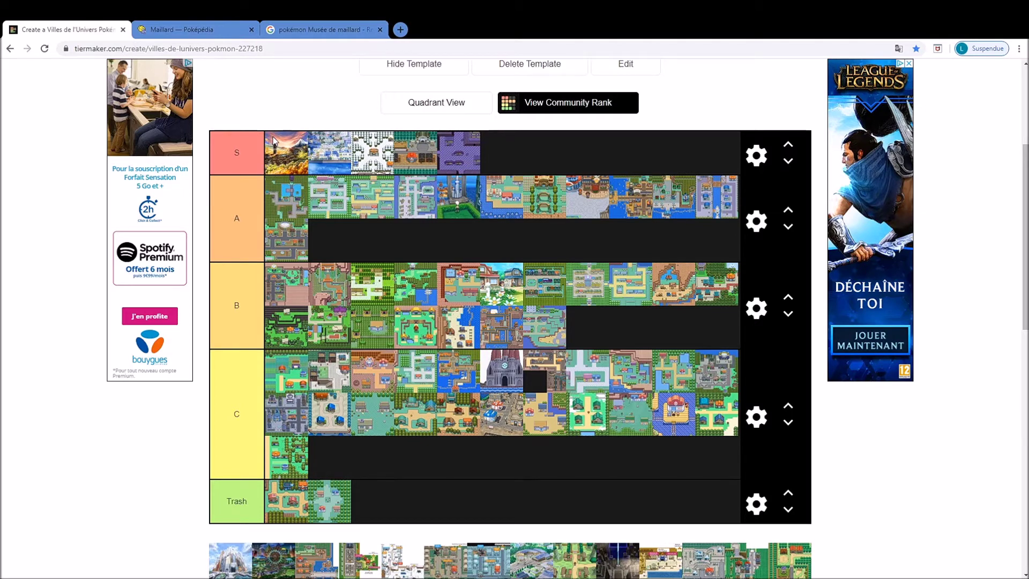
pyautogui.moveTo(440, 155); pyautogui.dragTo(465, 155)
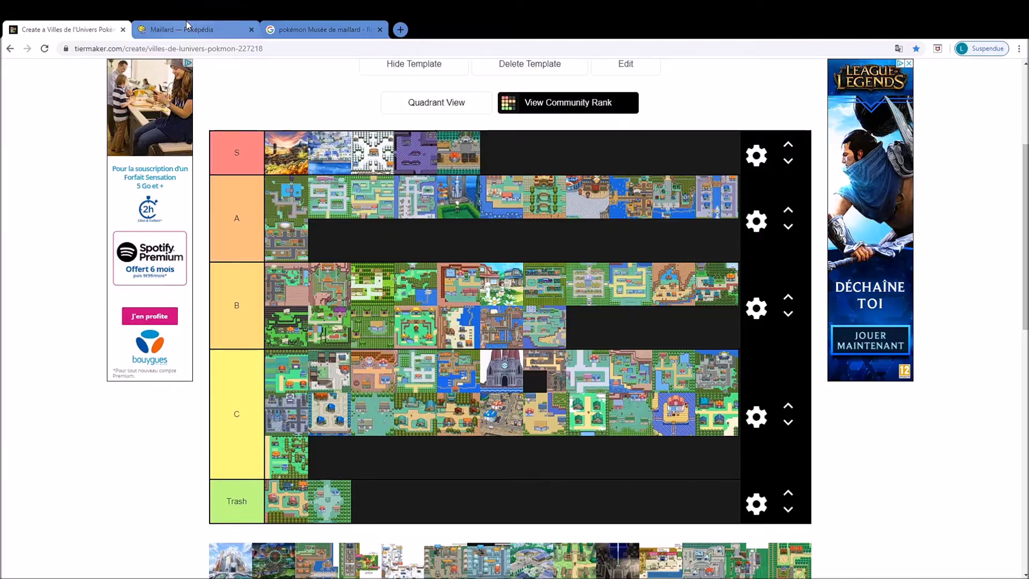
# Search Poképédia for "volucité" and review the Volucité article down to its remarkable sites.
pyautogui.click(185, 24)
pyautogui.click(924, 97)
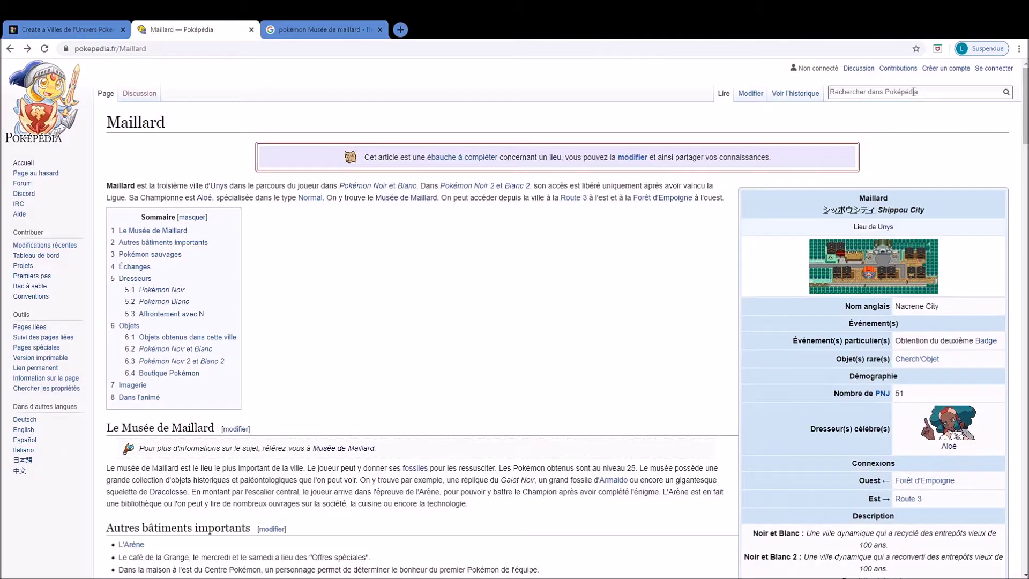
pyautogui.write('volucité')
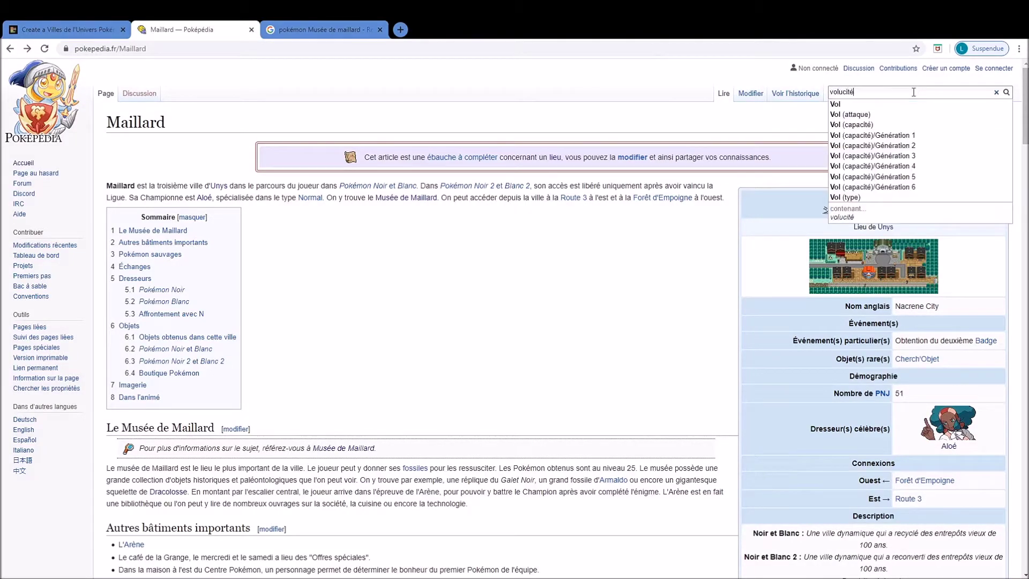
pyautogui.press('Return')
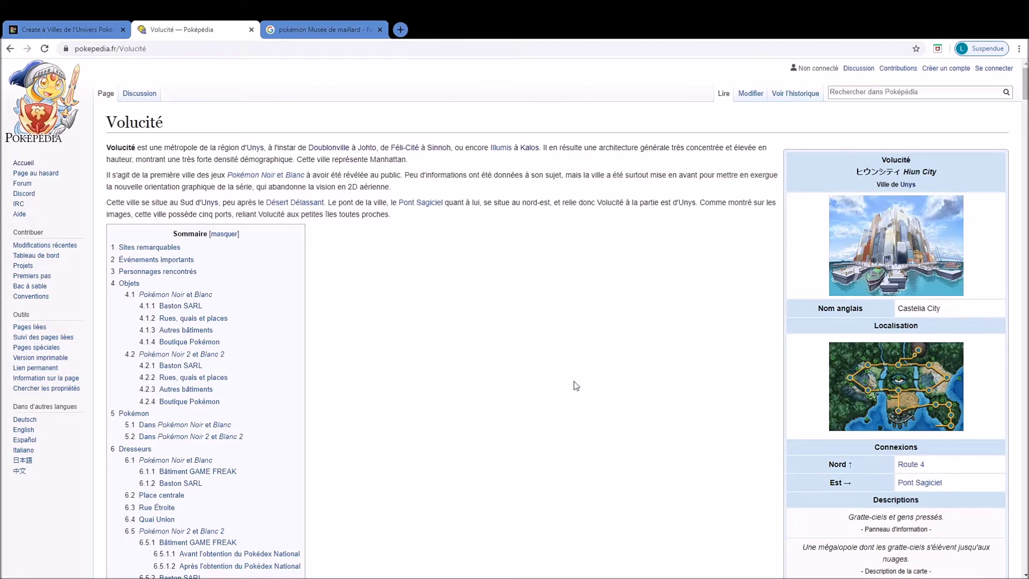
pyautogui.scroll(-2, 573, 315)
pyautogui.scroll(-2, 573, 329)
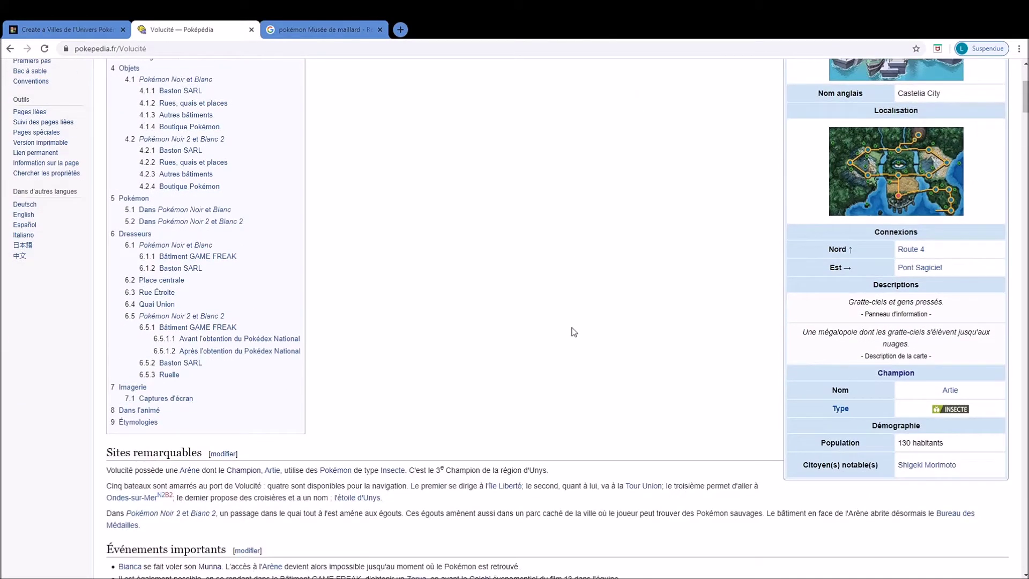
# Open the Pont Sagiciel article separately from Volucité's connections and review its description, objects and anime sections.
pyautogui.middleClick(929, 268)
pyautogui.click(307, 20)
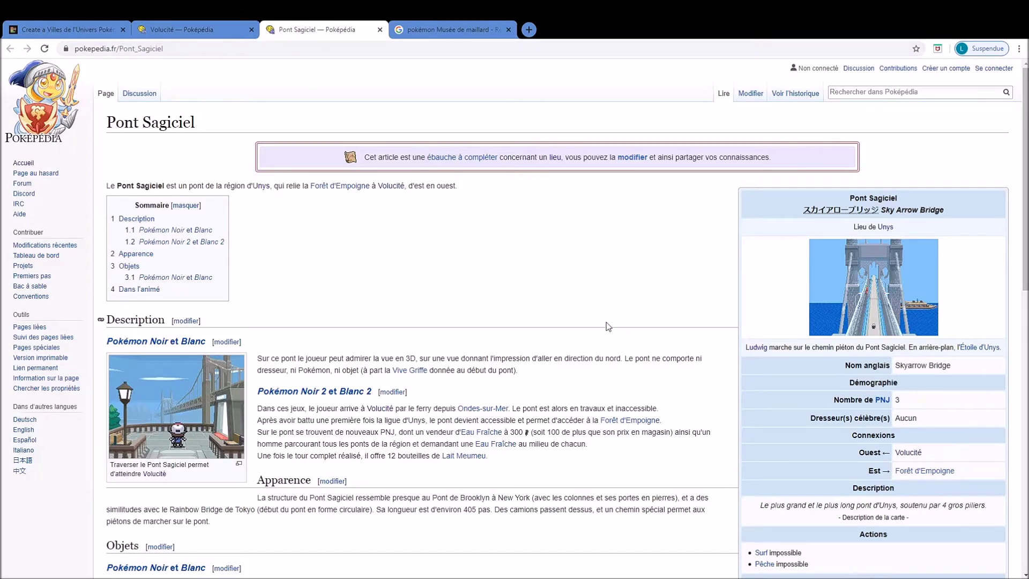
pyautogui.scroll(-4, 608, 327)
pyautogui.scroll(-5, 607, 325)
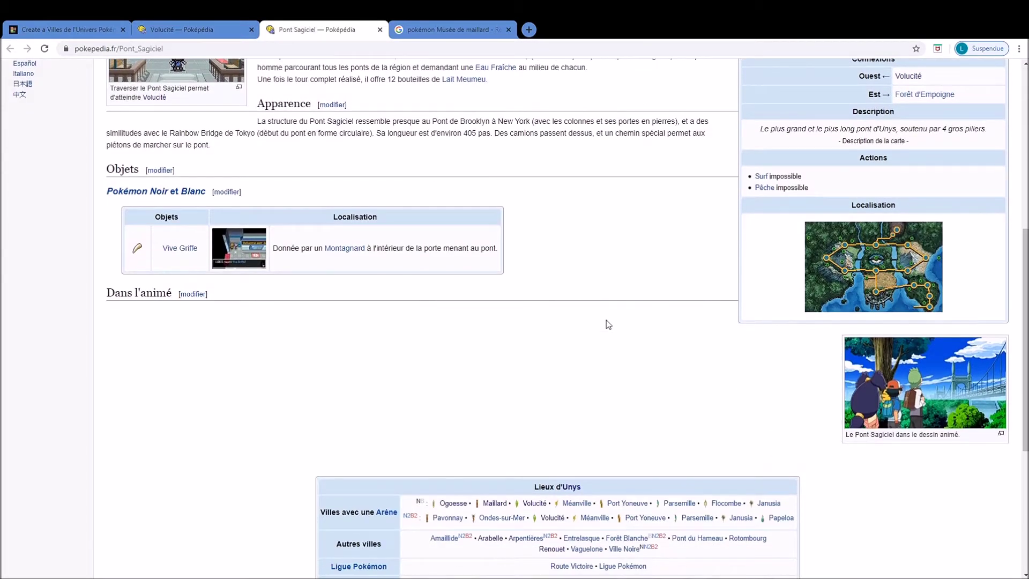
pyautogui.scroll(9, 607, 325)
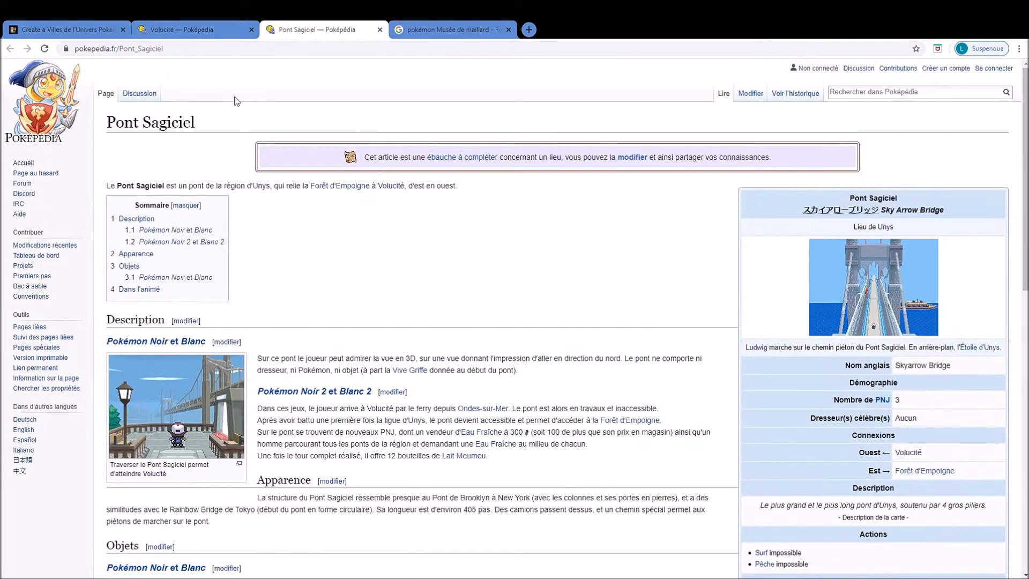
# Return to the Volucité article and review its objects, Pokémon, trainers, imagery and anime sections before going back to its introduction.
pyautogui.click(194, 26)
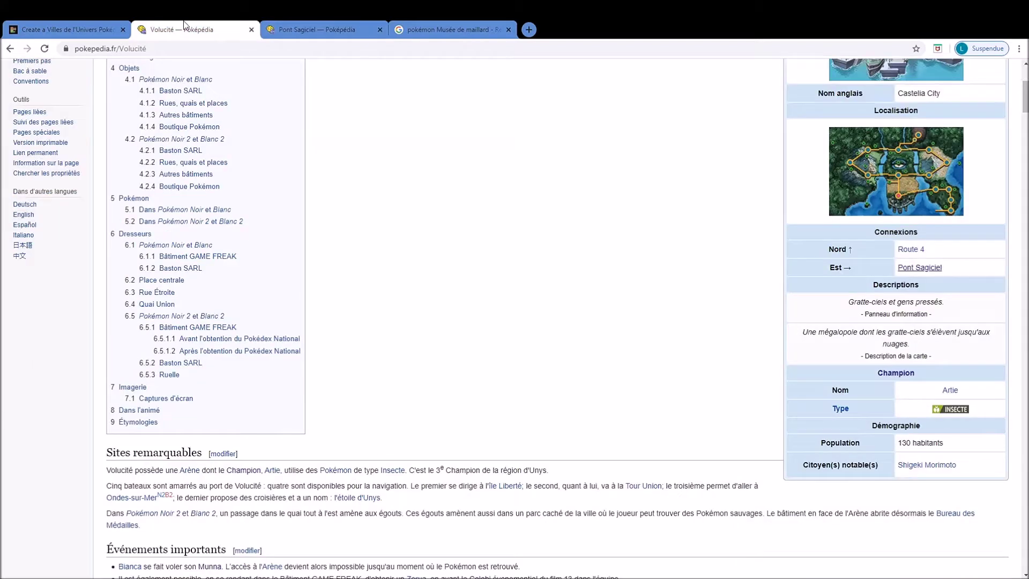
pyautogui.scroll(5, 510, 271)
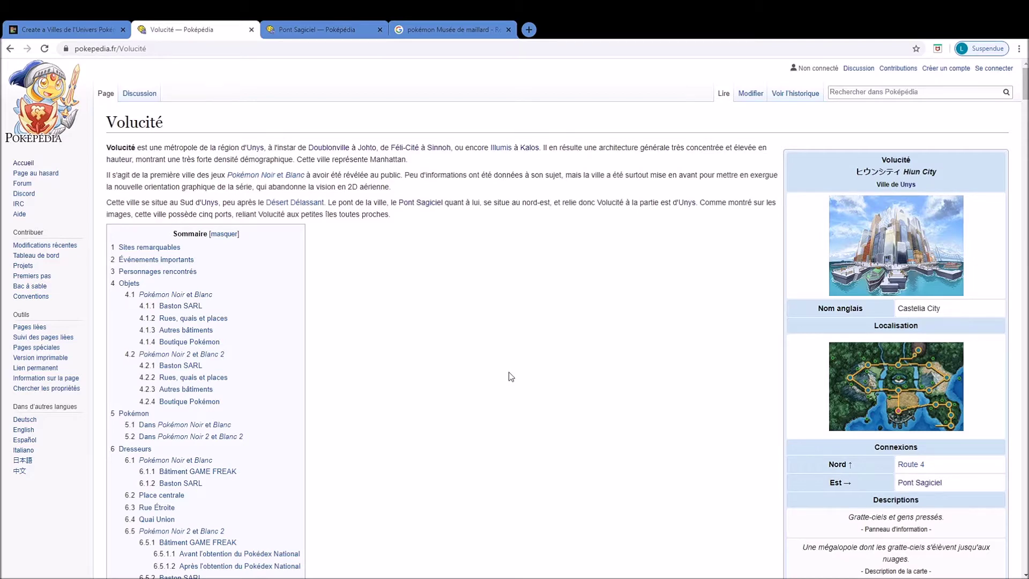
pyautogui.scroll(-20, 487, 375)
pyautogui.scroll(-20, 498, 394)
pyautogui.scroll(15, 522, 388)
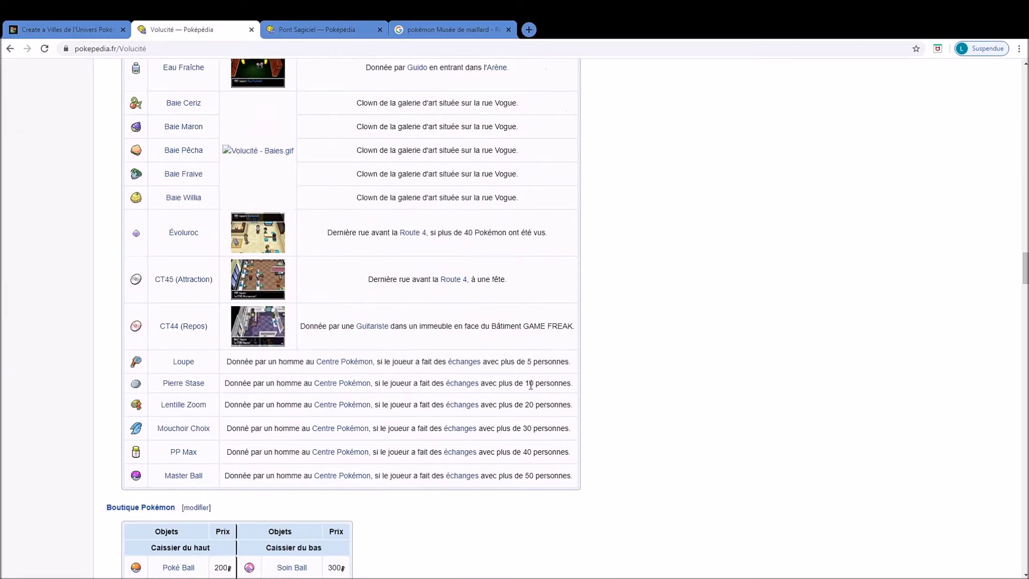
pyautogui.scroll(-20, 530, 385)
pyautogui.scroll(9, 534, 389)
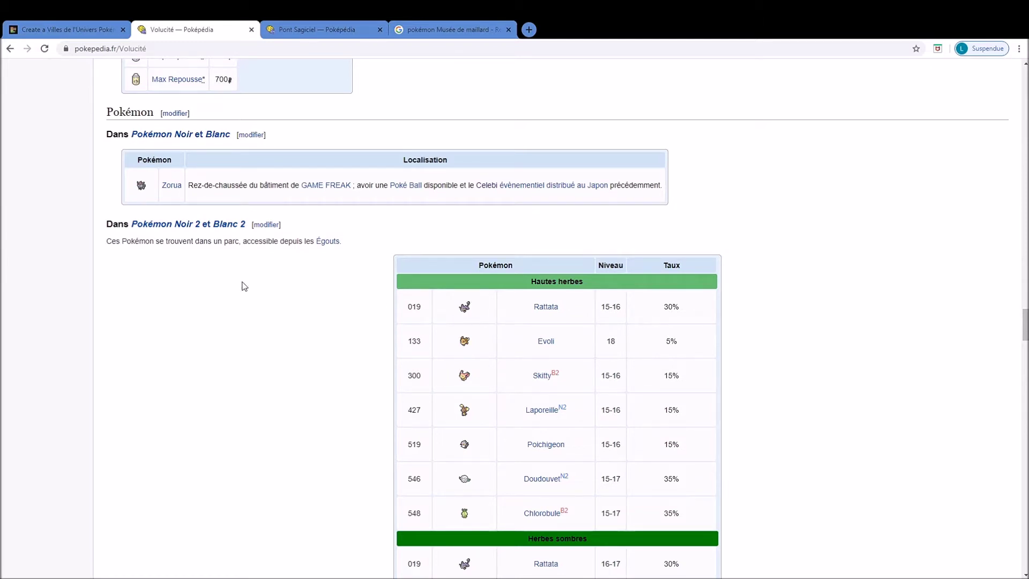
pyautogui.scroll(-20, 620, 292)
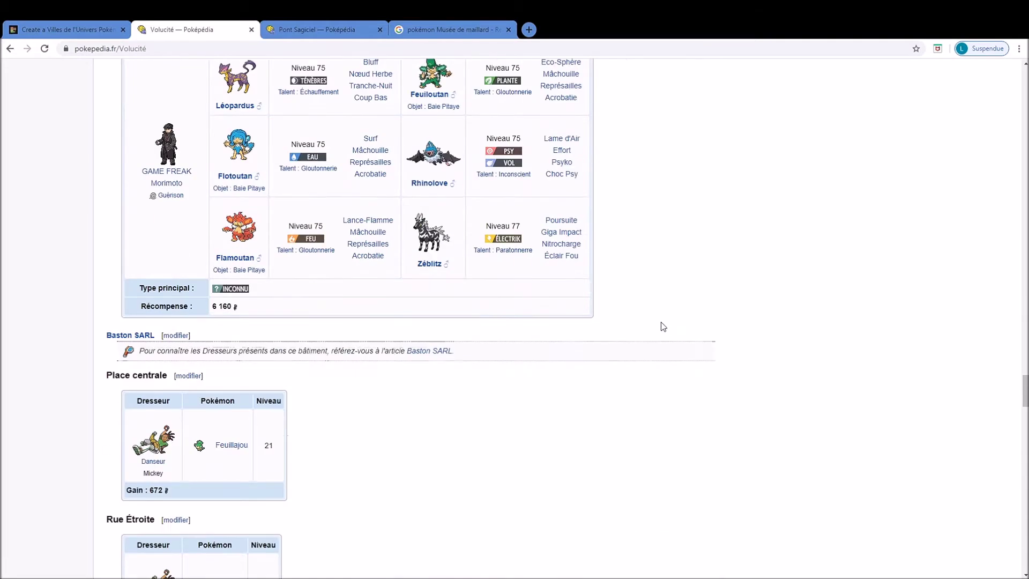
pyautogui.scroll(-1, 670, 324)
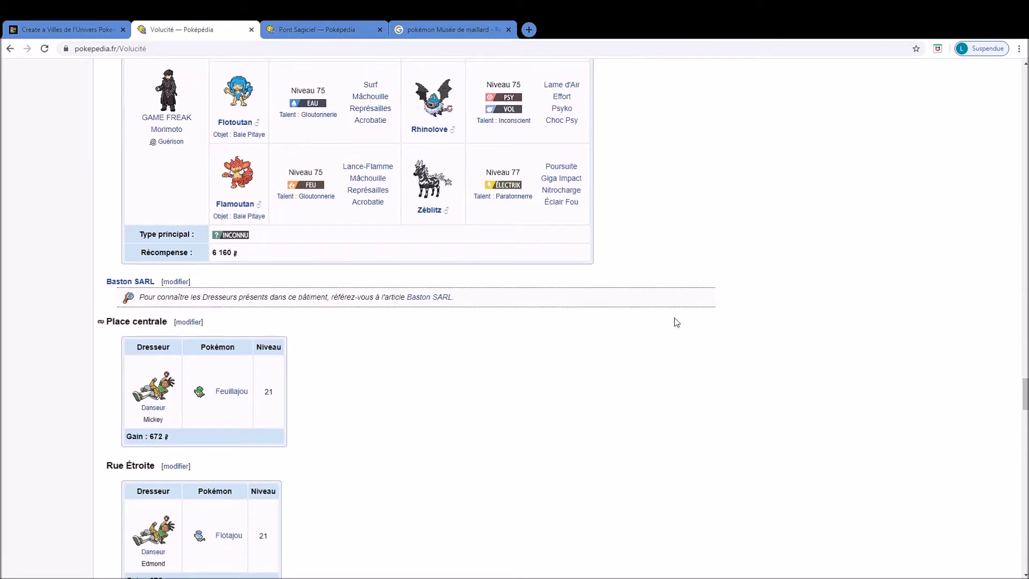
pyautogui.scroll(-20, 676, 321)
pyautogui.scroll(-13, 676, 324)
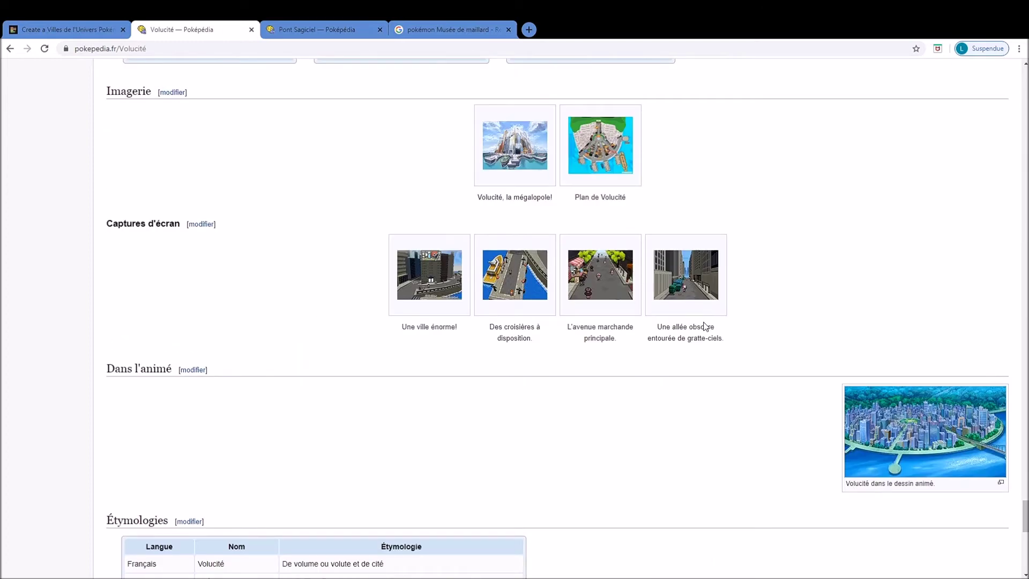
pyautogui.press('Home')
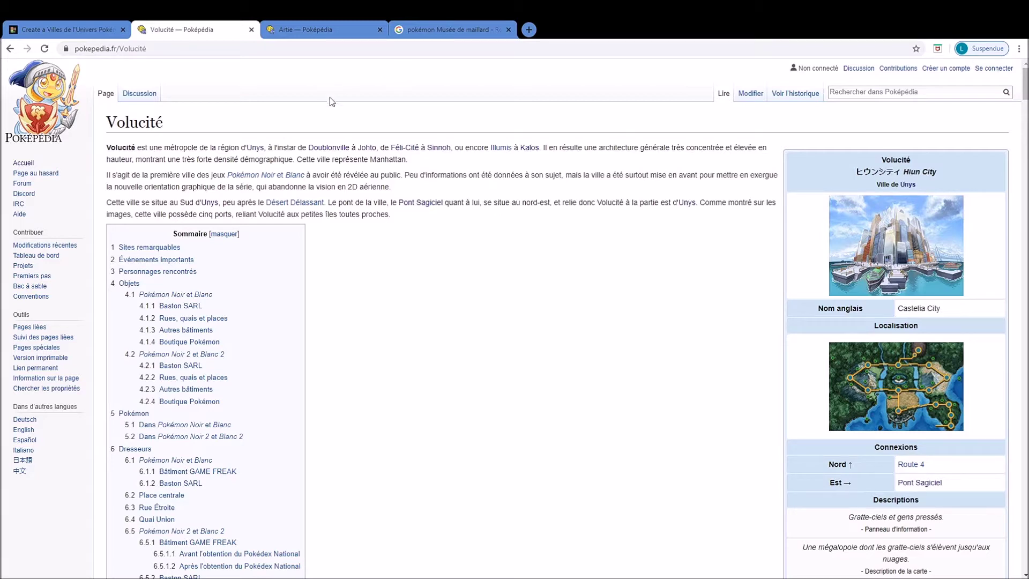
# Return to the TierMaker list and place the Volucité image, the first unranked one, fourth in the A tier.
pyautogui.click(75, 29)
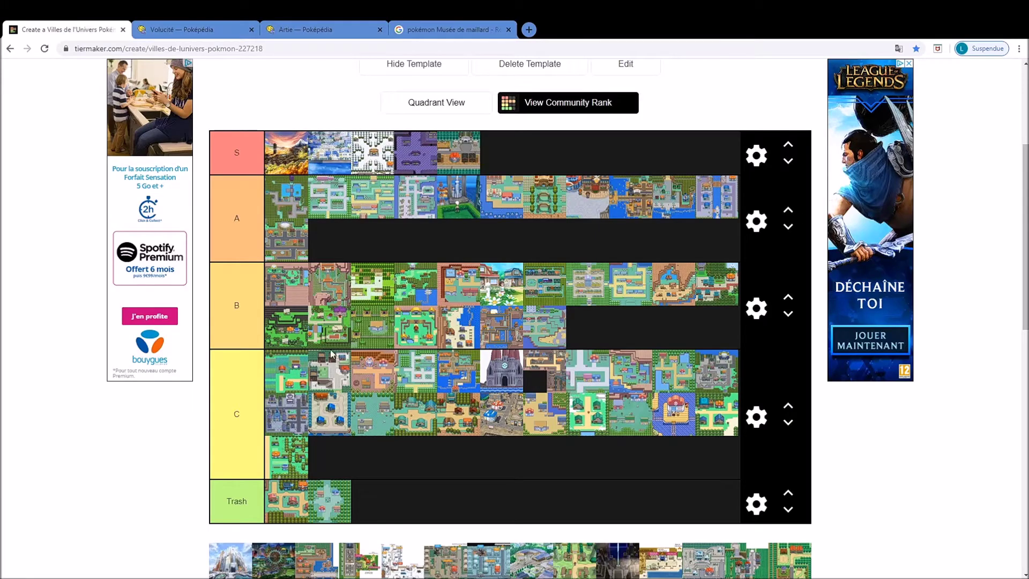
pyautogui.scroll(-1, 331, 354)
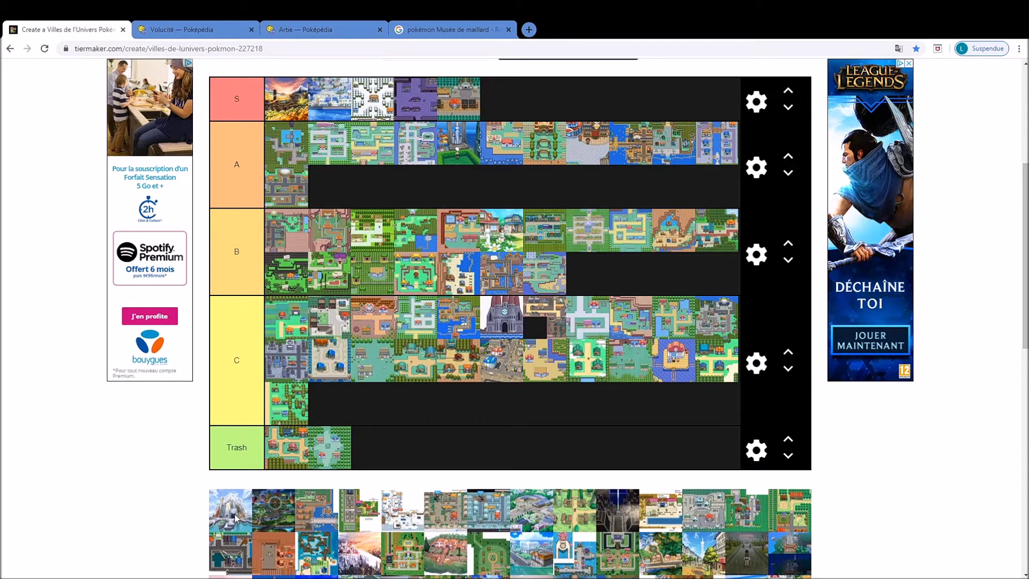
pyautogui.moveTo(234, 514); pyautogui.dragTo(409, 143)
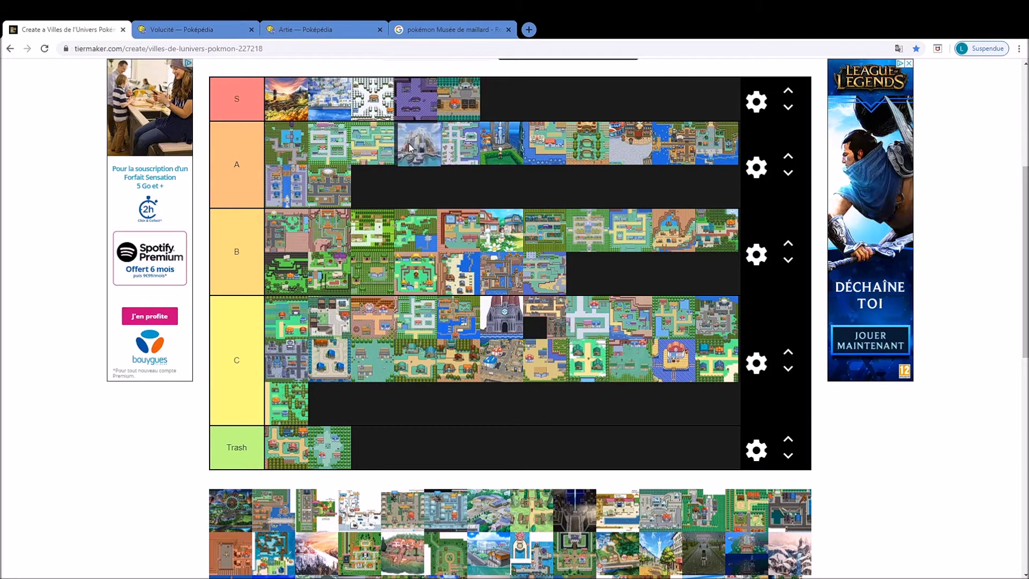
pyautogui.moveTo(409, 142); pyautogui.dragTo(411, 147)
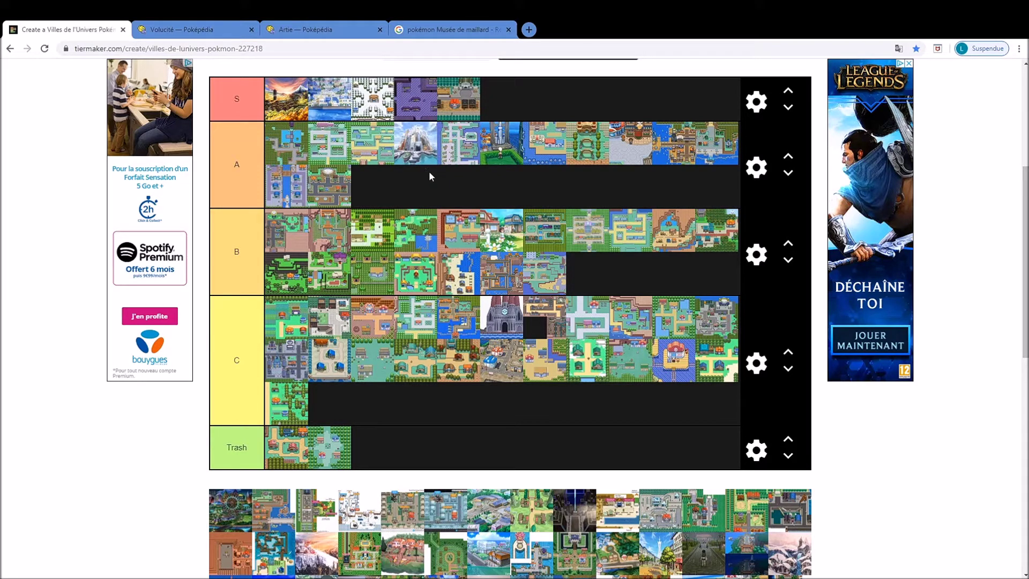
# Search Poképédia for "Méanville" and skim the beginning of the town's article.
pyautogui.click(199, 22)
pyautogui.click(922, 92)
pyautogui.write('Mé')
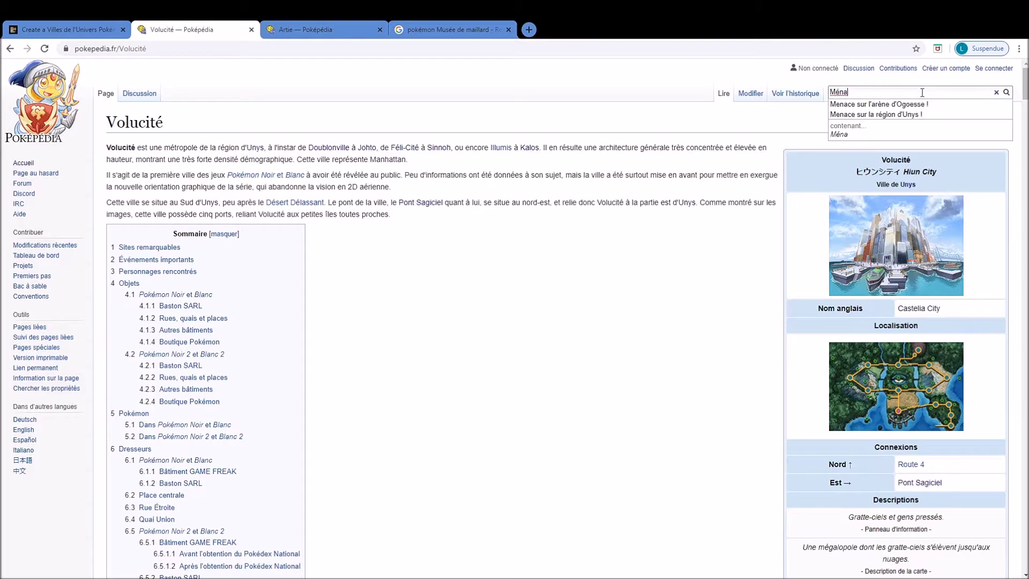
pyautogui.write('anville')
pyautogui.press('Return')
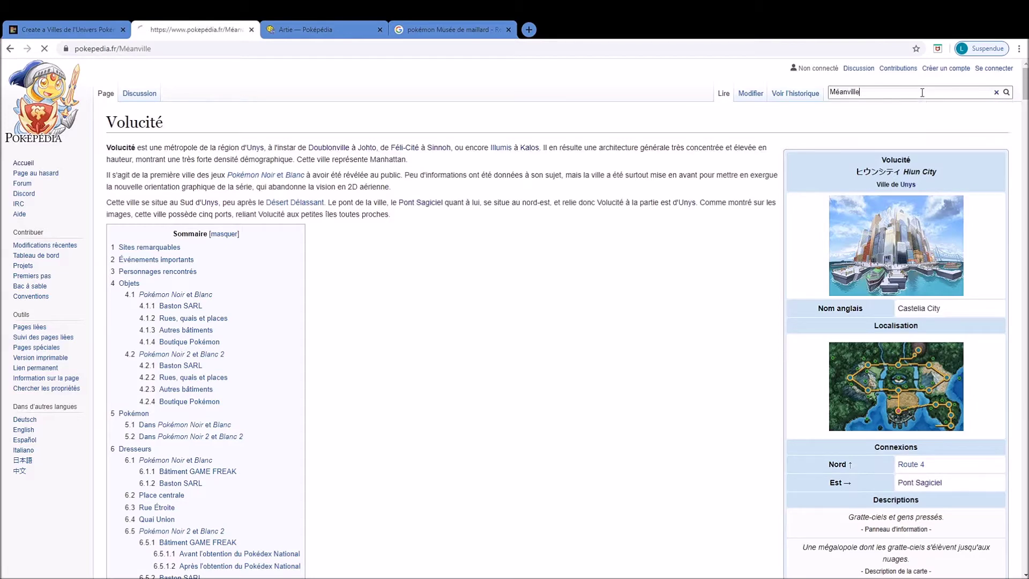
pyautogui.scroll(-4, 606, 343)
pyautogui.scroll(-3, 604, 341)
# Search Google Images for "pokémon Méanville" and preview the night view of the town and the similar daytime Ferris wheel picture.
pyautogui.click(453, 30)
pyautogui.moveTo(210, 82); pyautogui.dragTo(132, 81)
pyautogui.write('émon Mé')
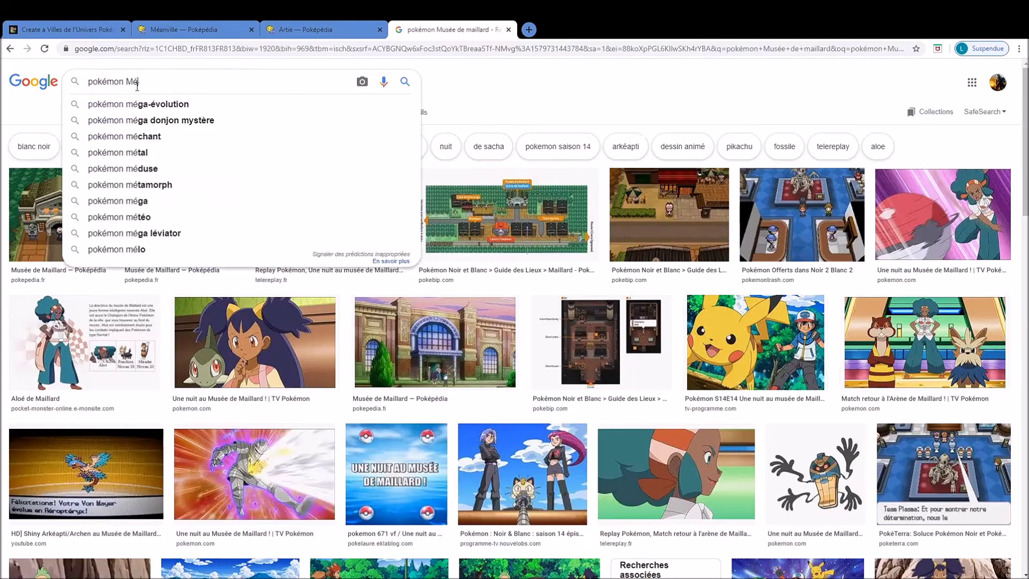
pyautogui.write('anville')
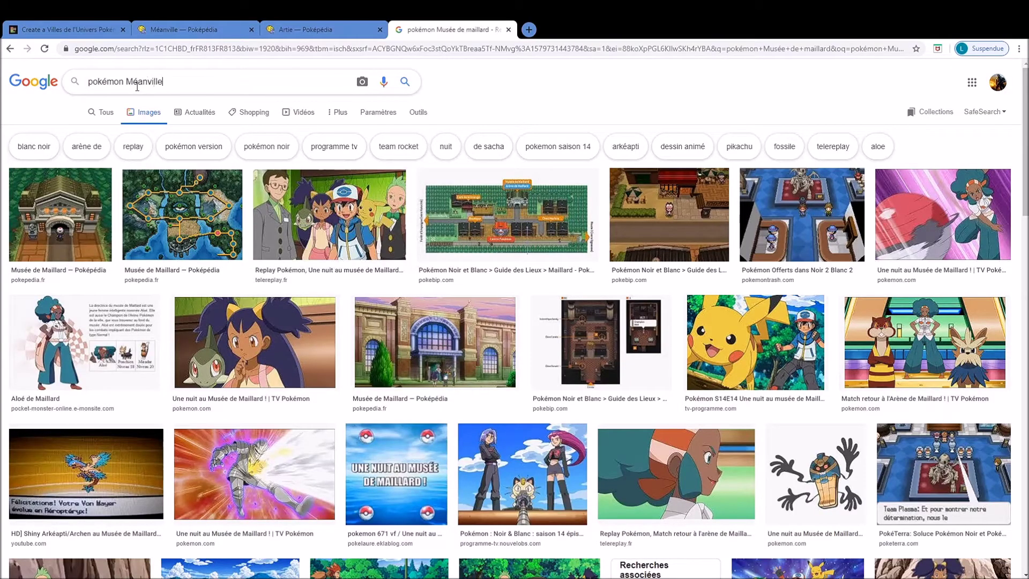
pyautogui.press('Return')
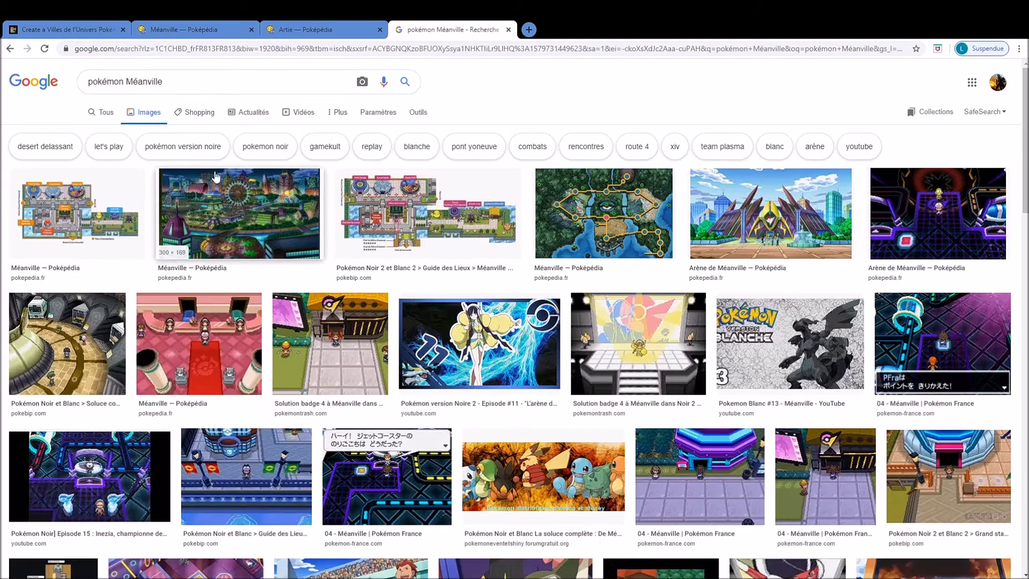
pyautogui.click(219, 177)
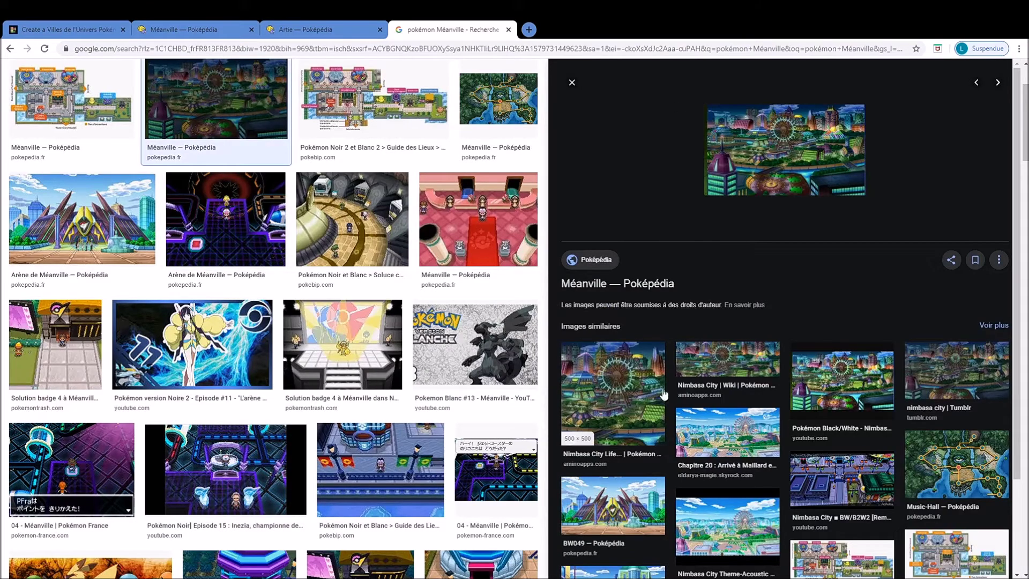
pyautogui.click(739, 426)
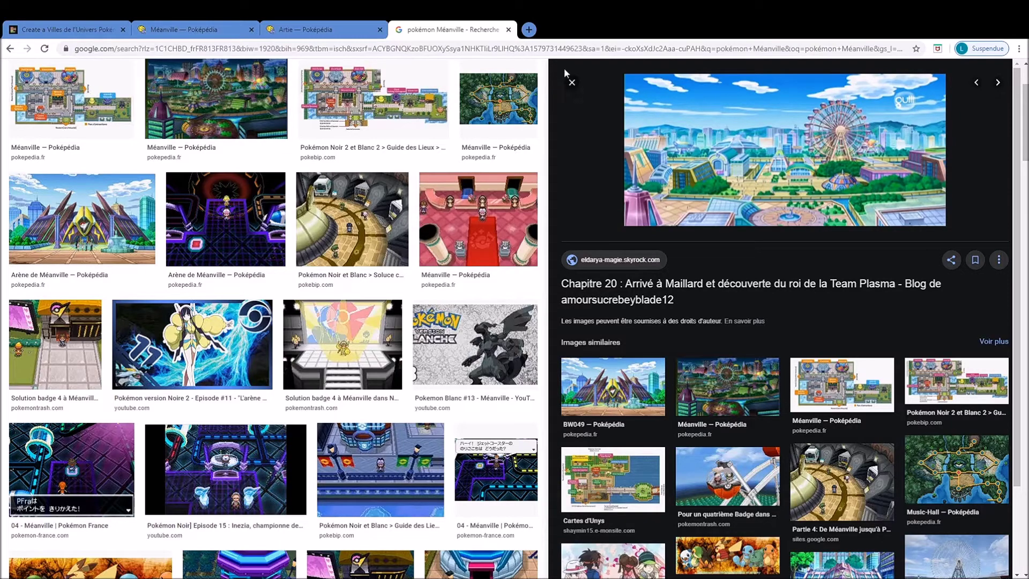
# Browse the Méanville image results and preview the similar image "La quête de l'Objet Trouvé dans Noir 2 Blanc 2".
pyautogui.scroll(-3, 448, 289)
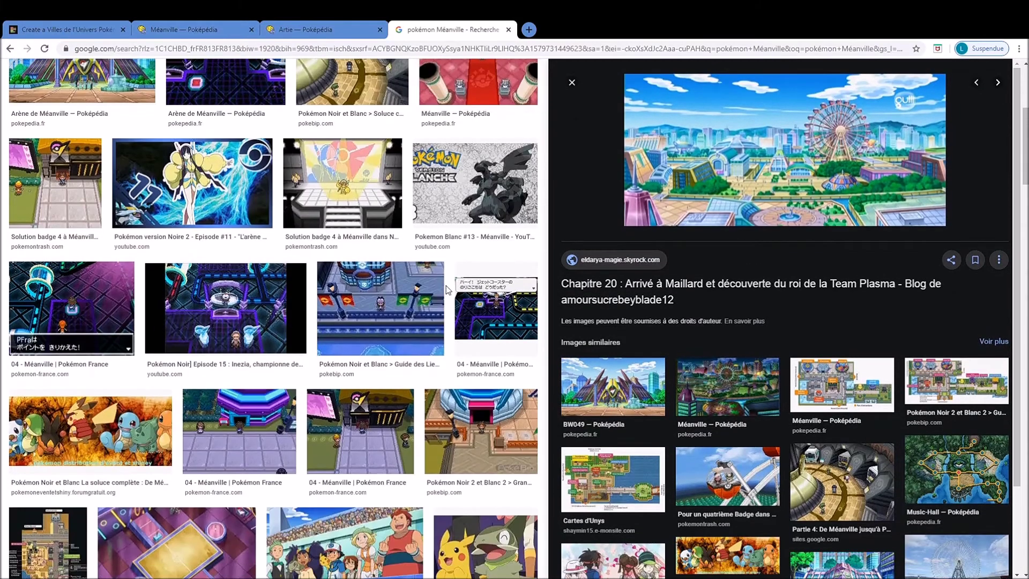
pyautogui.scroll(5, 445, 289)
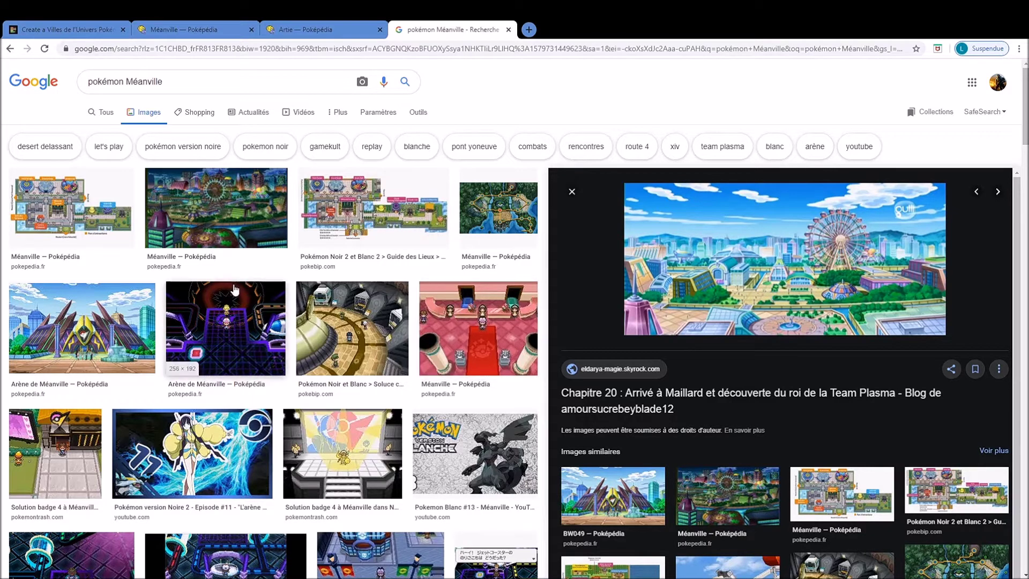
pyautogui.scroll(-3, 237, 291)
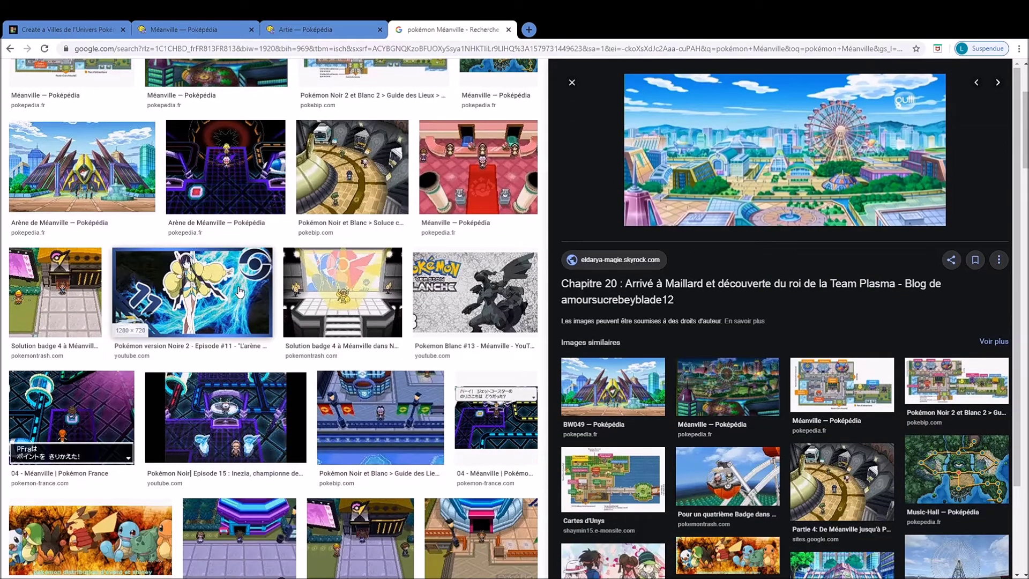
pyautogui.scroll(-2, 238, 292)
pyautogui.scroll(-2, 630, 348)
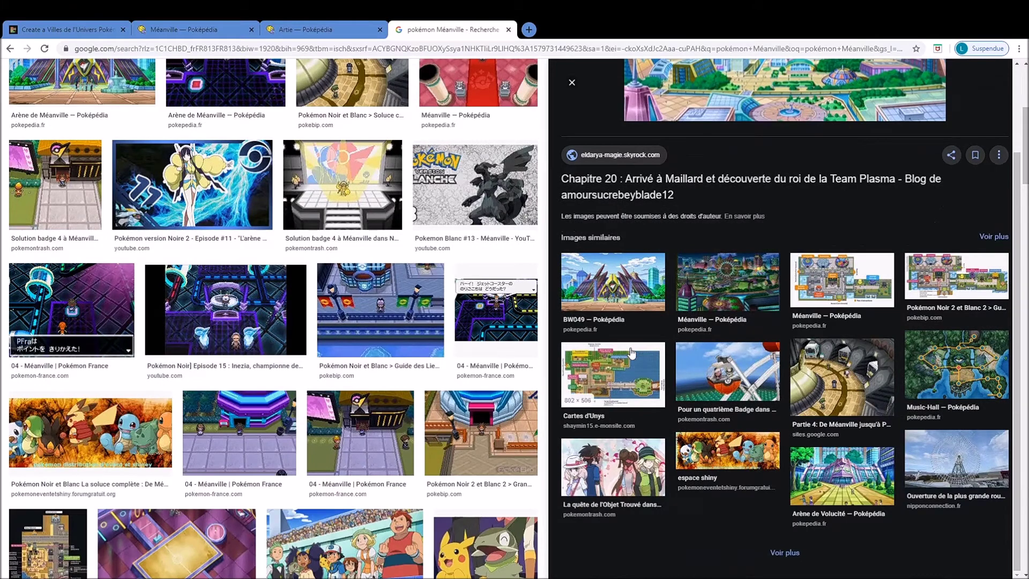
pyautogui.click(615, 457)
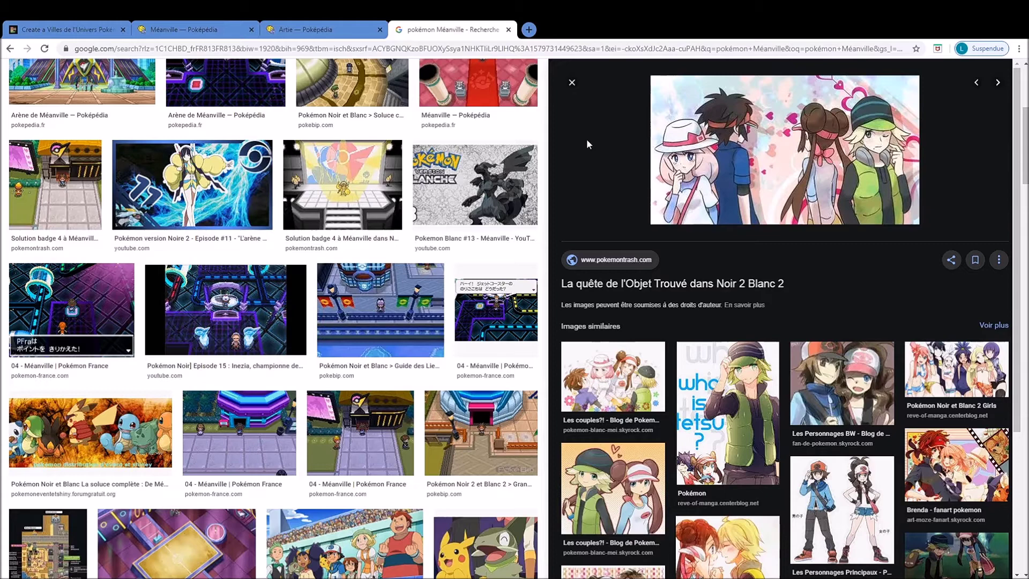
pyautogui.scroll(5, 584, 140)
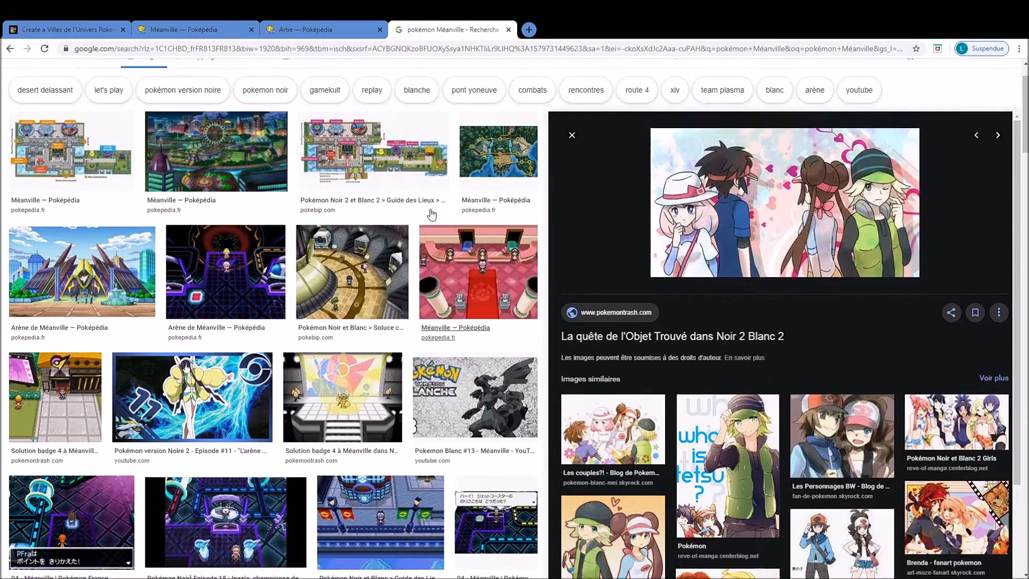
# Glance at the Artie article, close the image preview in Google Images and return to the Méanville article on Poképédia.
pyautogui.click(313, 32)
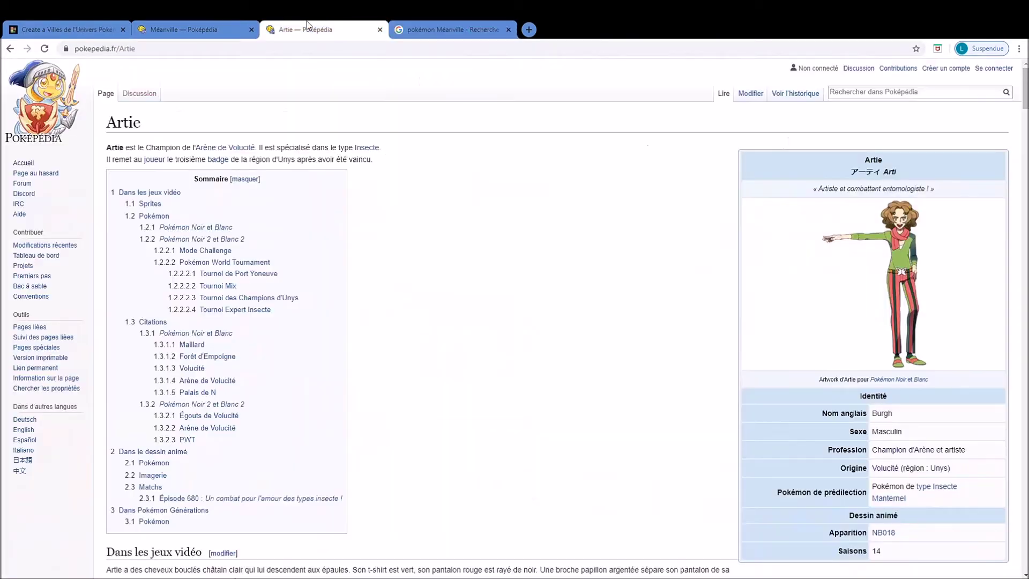
pyautogui.click(444, 27)
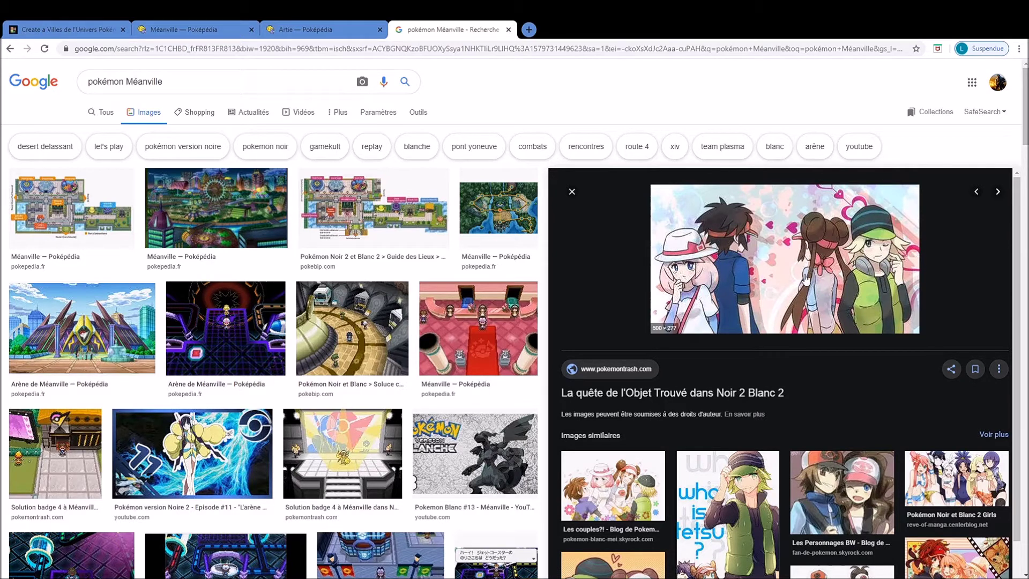
pyautogui.click(572, 194)
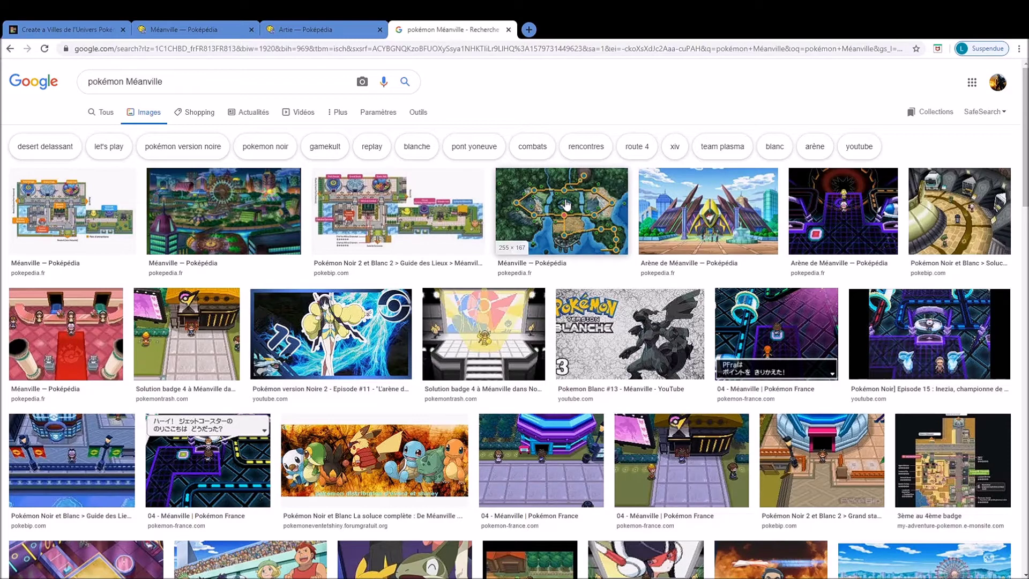
pyautogui.click(165, 24)
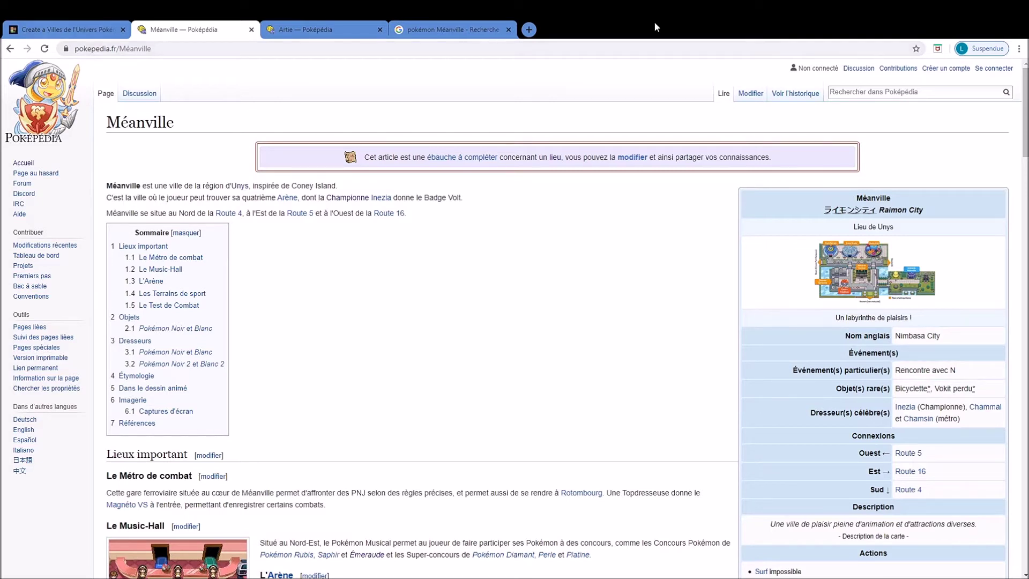
# Search Google Images for "pokémon music hall" and preview the Pokémon Espace picture of three Pokémon performing on stage.
pyautogui.click(444, 23)
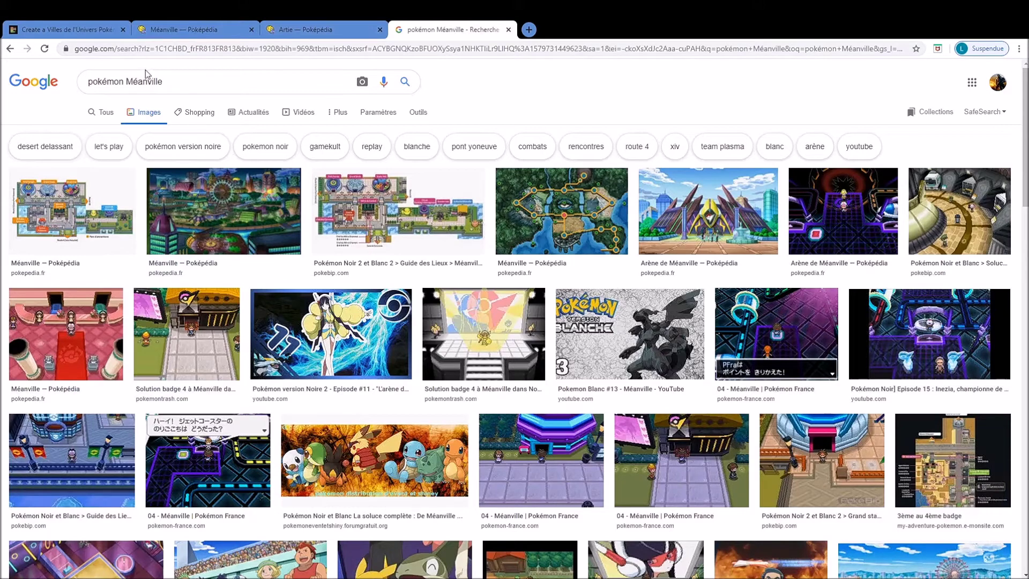
pyautogui.doubleClick(171, 80)
pyautogui.write('musci')
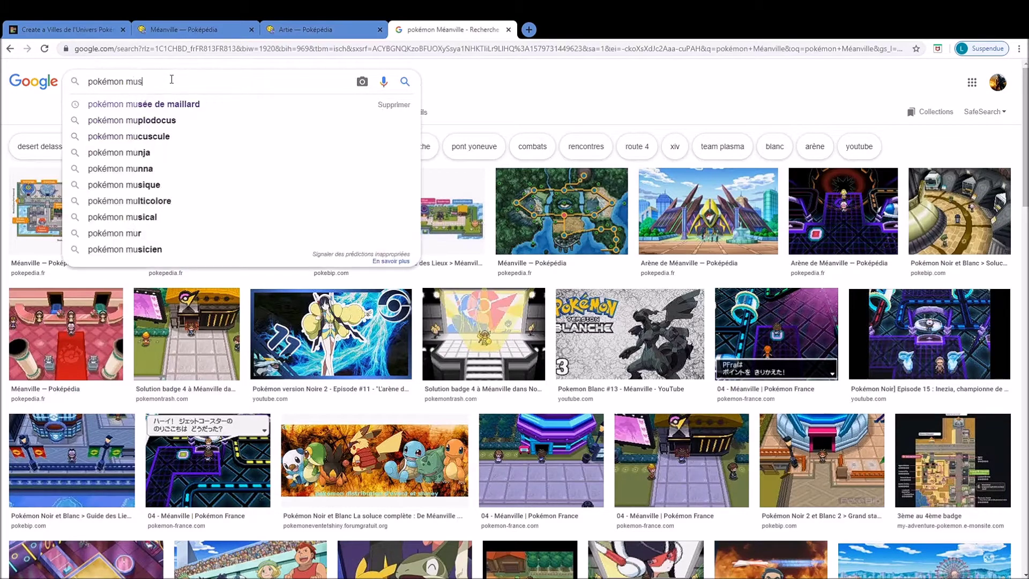
pyautogui.press('BackSpace')
pyautogui.press('BackSpace')
pyautogui.write('icall$')
pyautogui.press('Return')
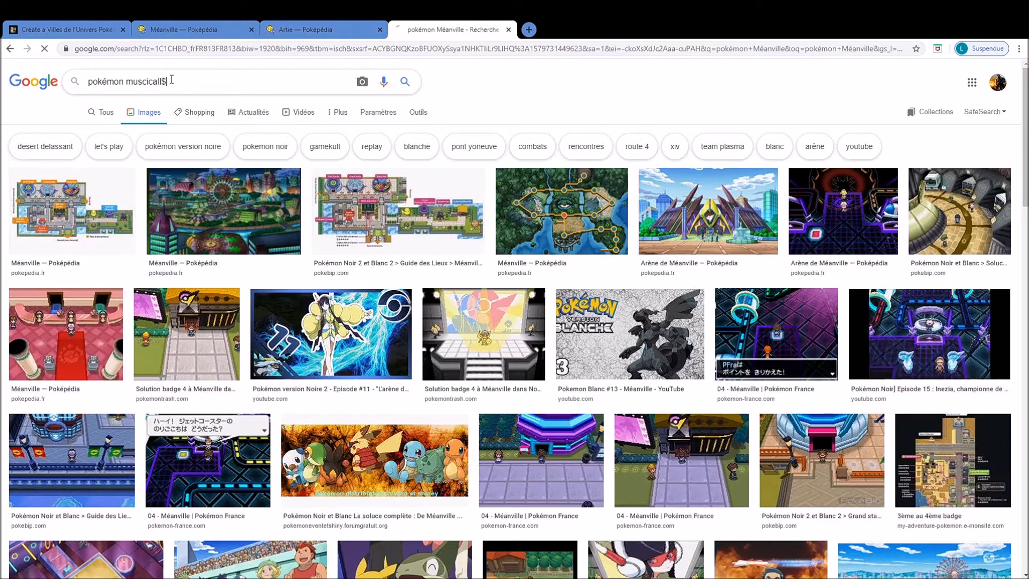
pyautogui.click(191, 83)
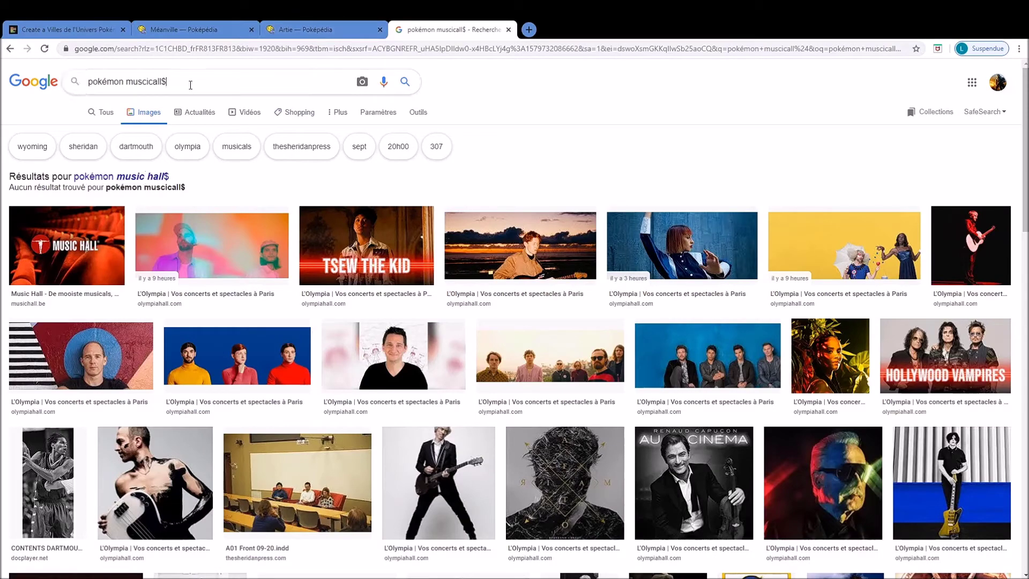
pyautogui.press('BackSpace')
pyautogui.press('Return')
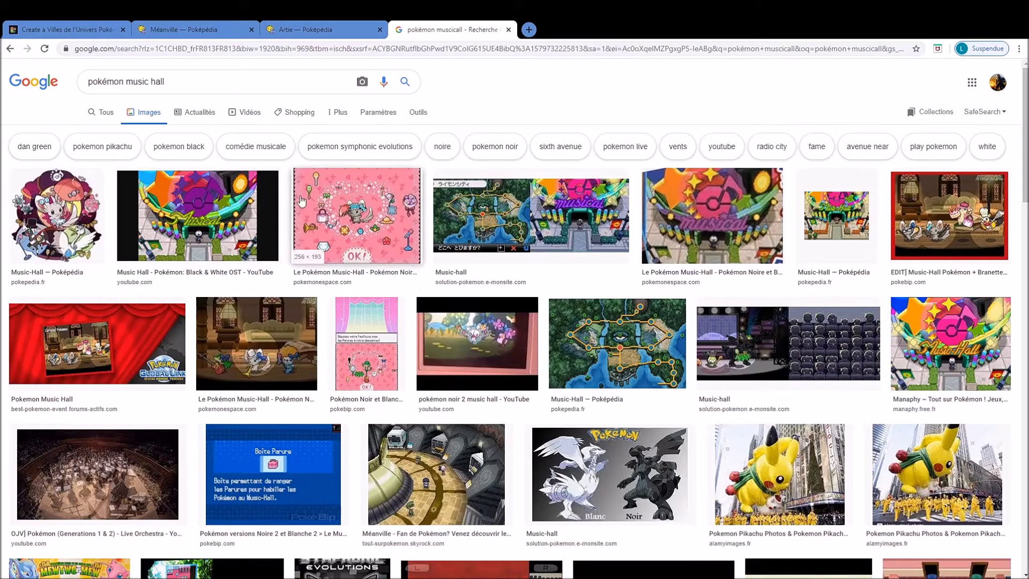
pyautogui.click(259, 359)
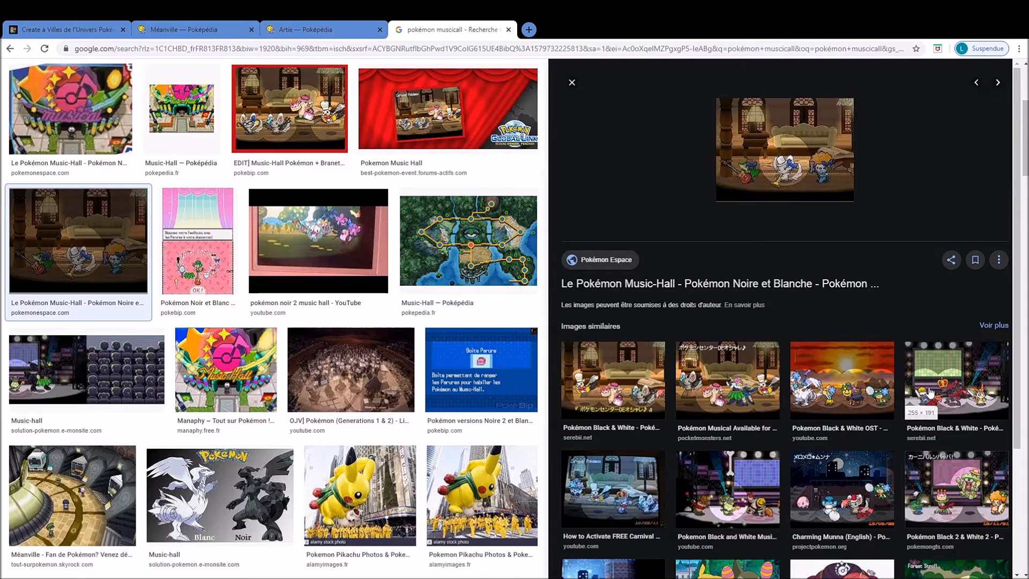
# Close the Artie article and return to the Méanville article on Poképédia.
pyautogui.scroll(4, 197, 209)
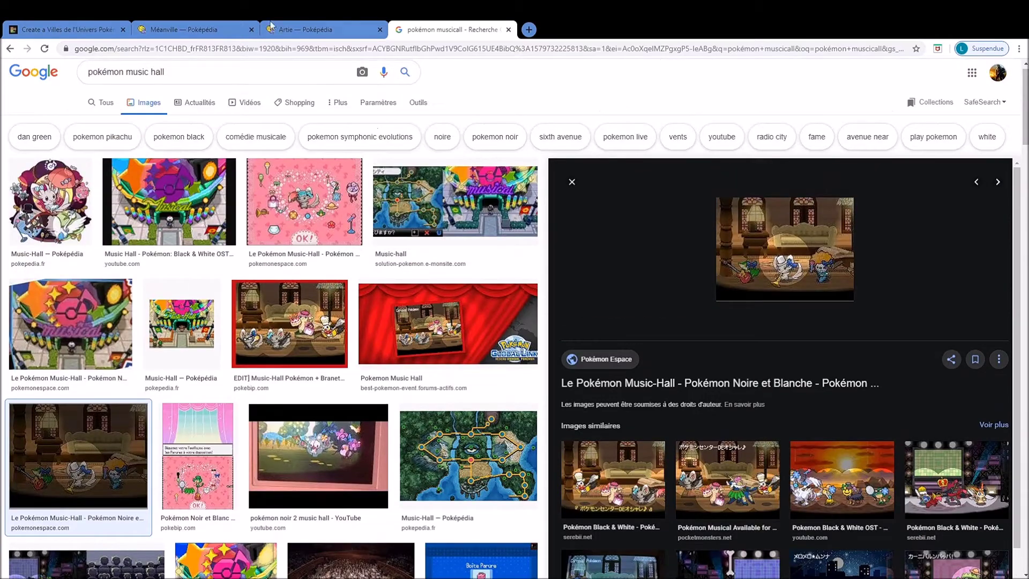
pyautogui.click(298, 22)
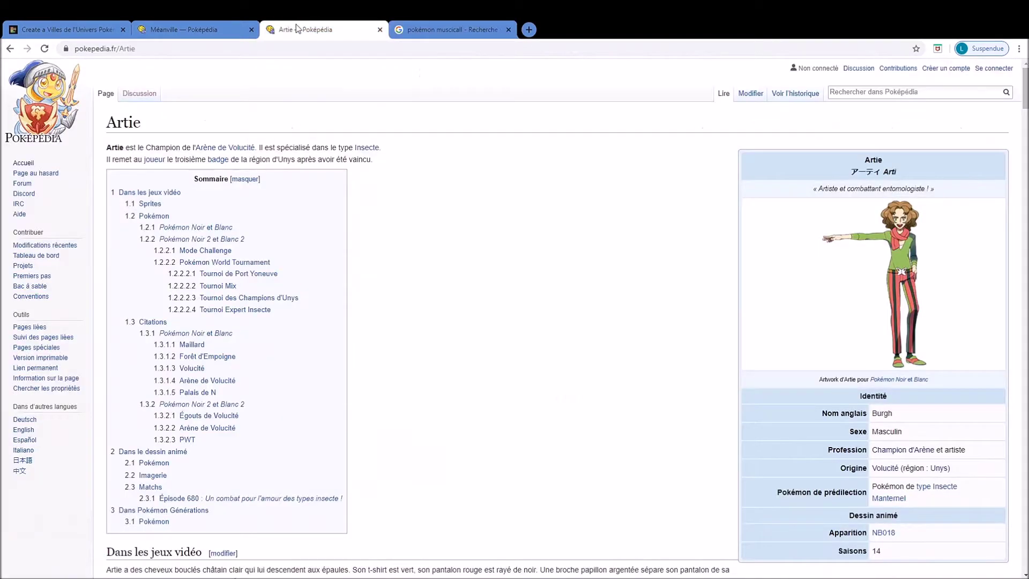
pyautogui.click(380, 30)
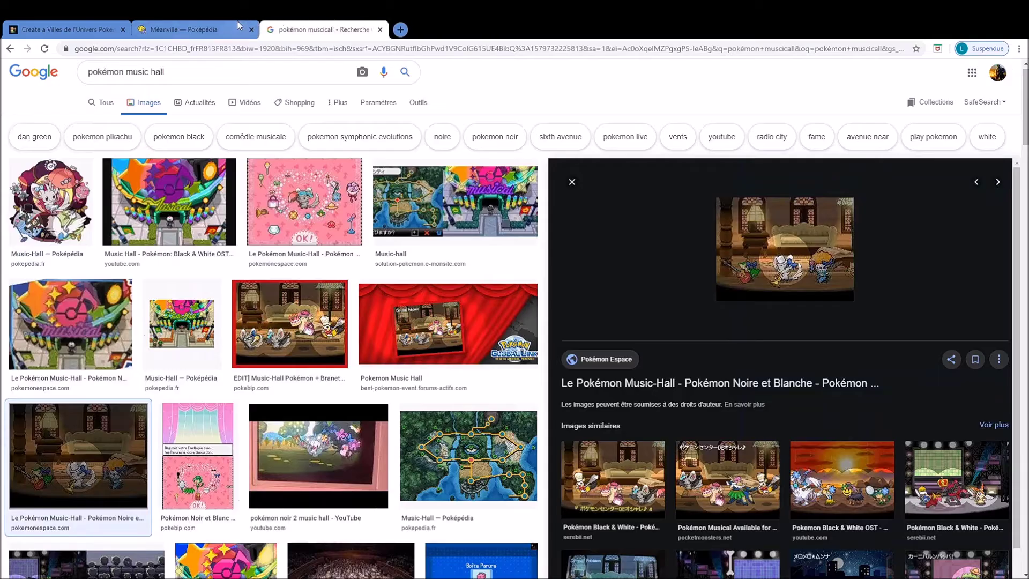
pyautogui.click(225, 27)
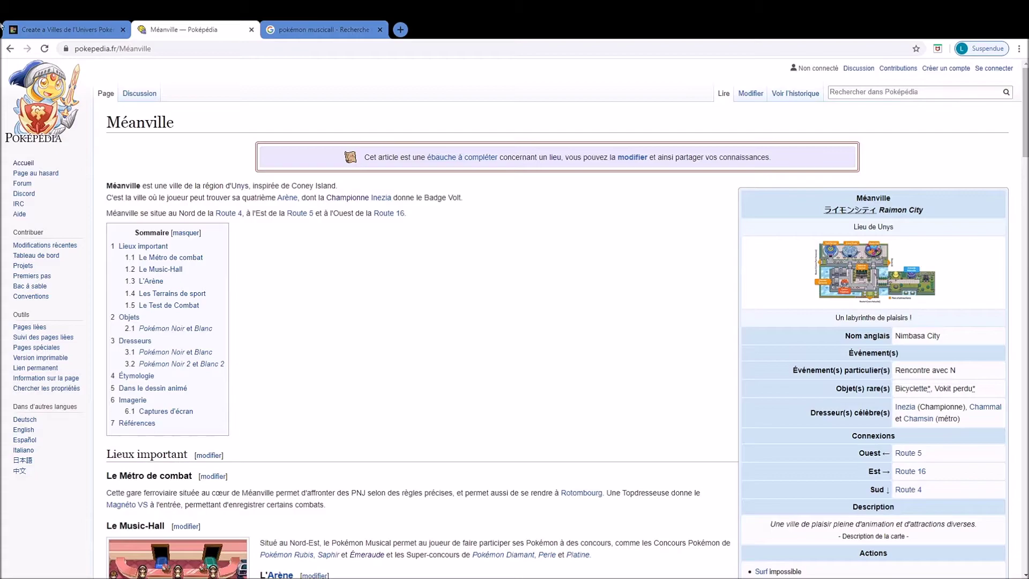
# Rank Méanville in tier A of the TierMaker list, placing its night picture third in the row.
pyautogui.click(75, 30)
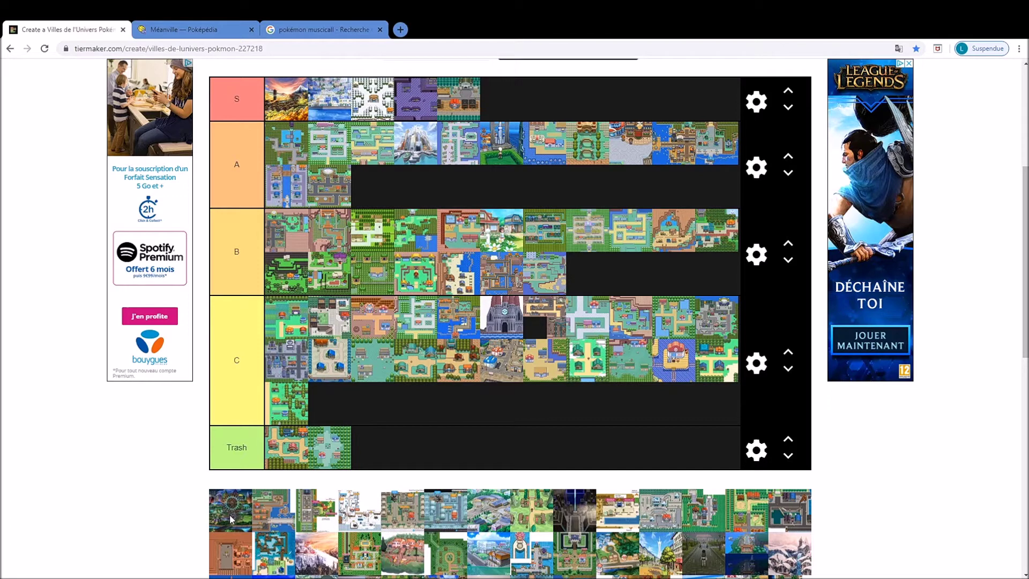
pyautogui.moveTo(227, 515); pyautogui.dragTo(275, 146)
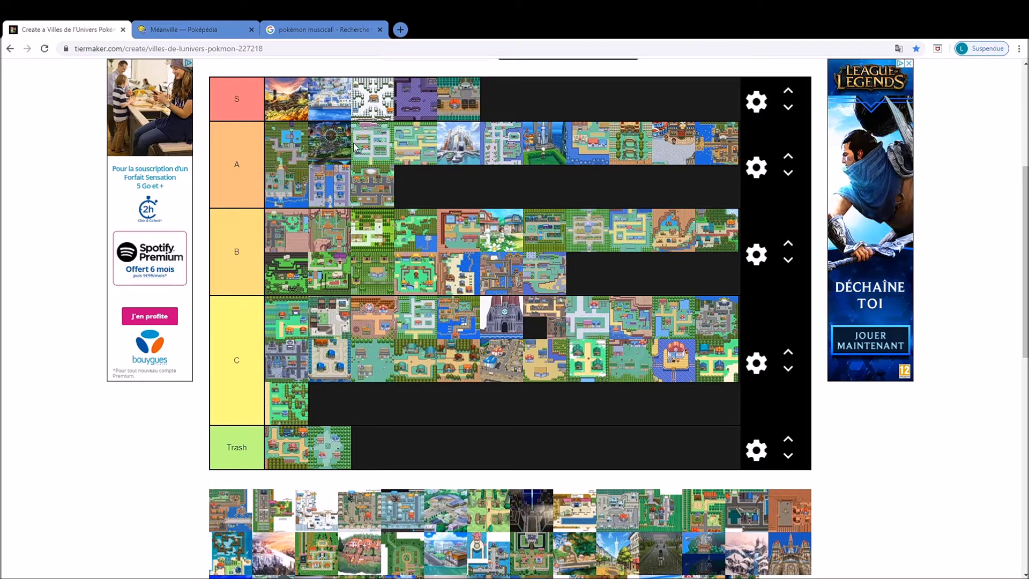
pyautogui.moveTo(330, 143); pyautogui.dragTo(374, 143)
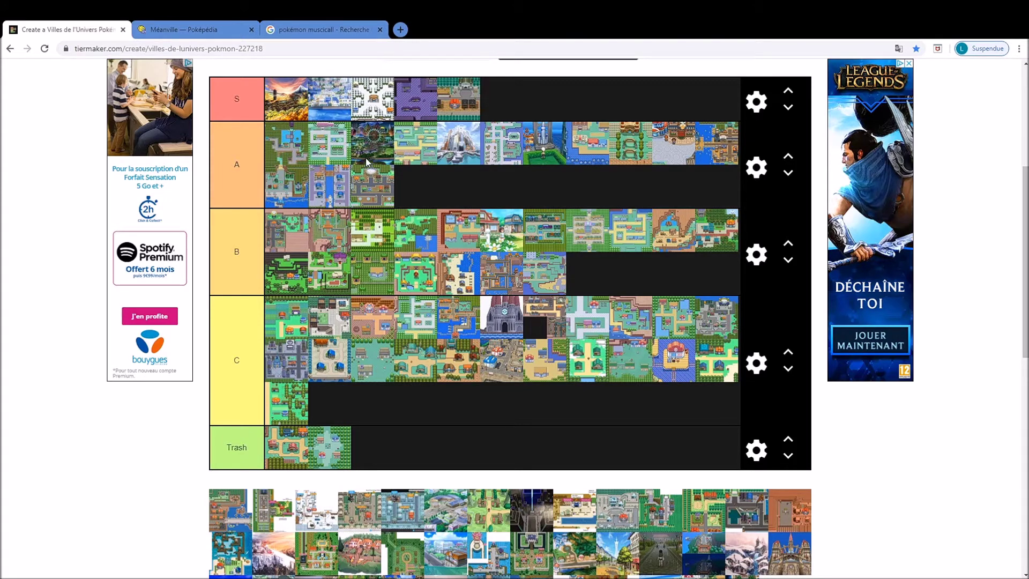
# Search Poképédia for "port y" and open the Port Yoneuve article.
pyautogui.click(204, 21)
pyautogui.click(886, 89)
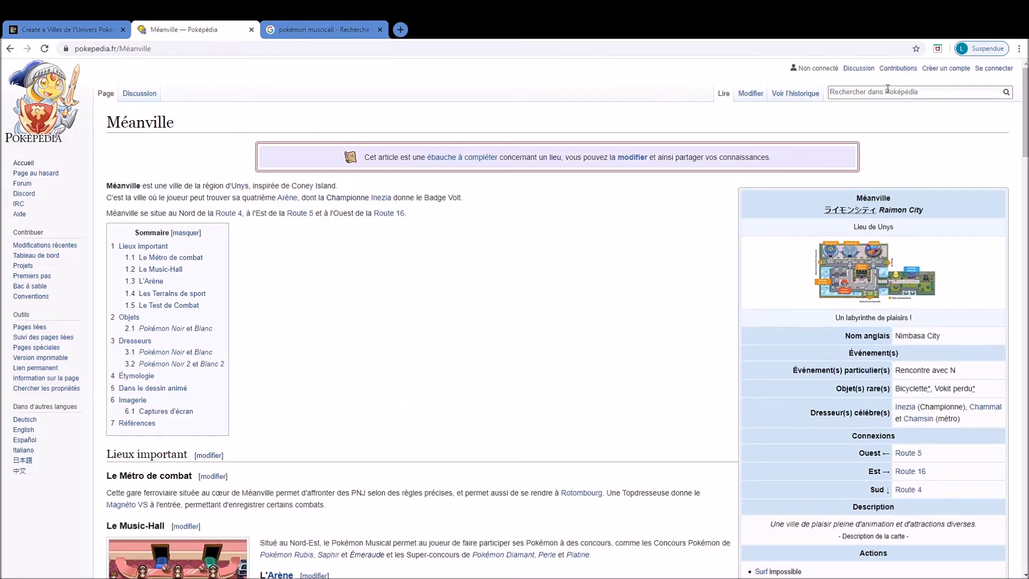
pyautogui.write('po')
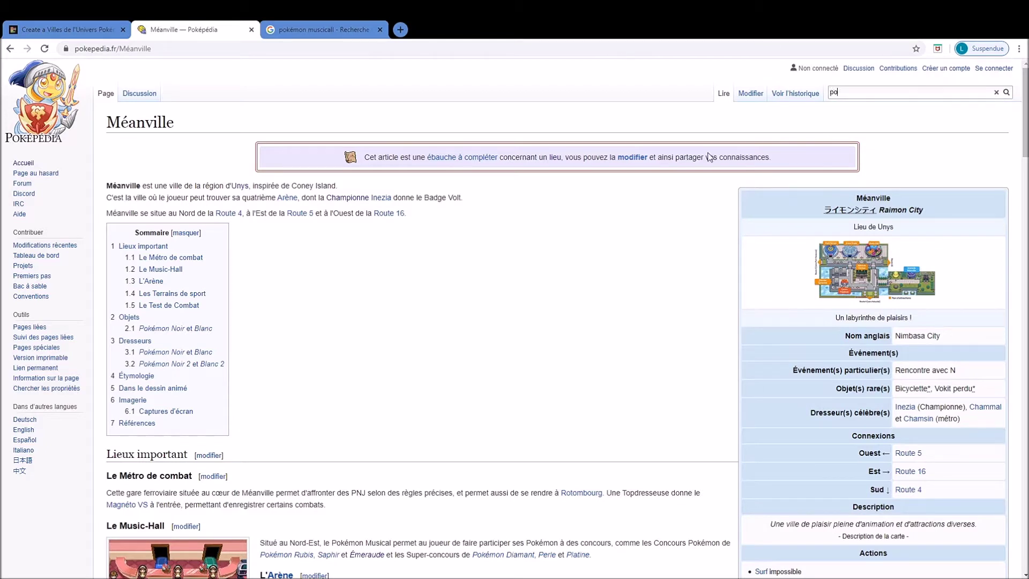
pyautogui.write('rt y')
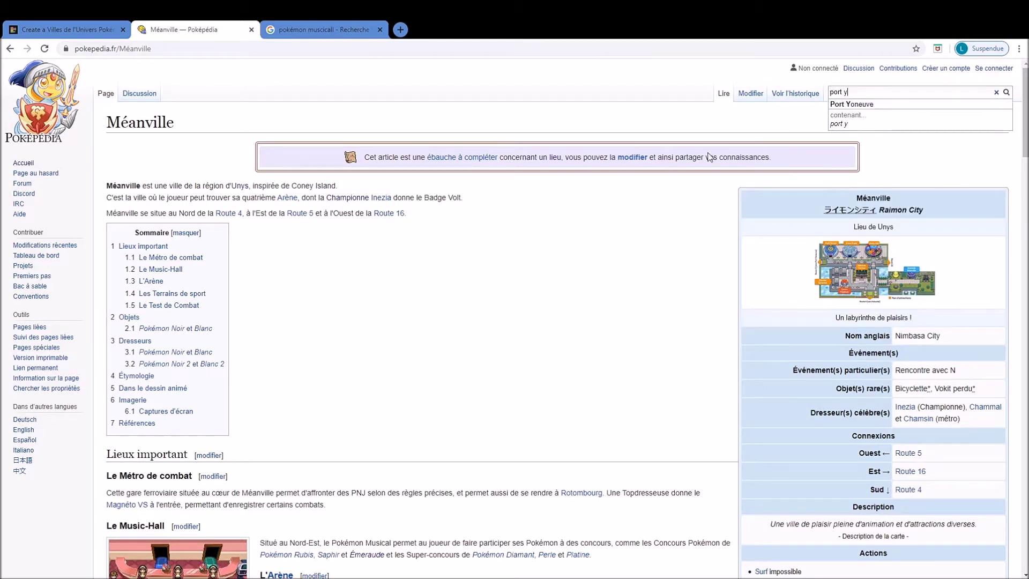
pyautogui.press('Down')
pyautogui.press('Return')
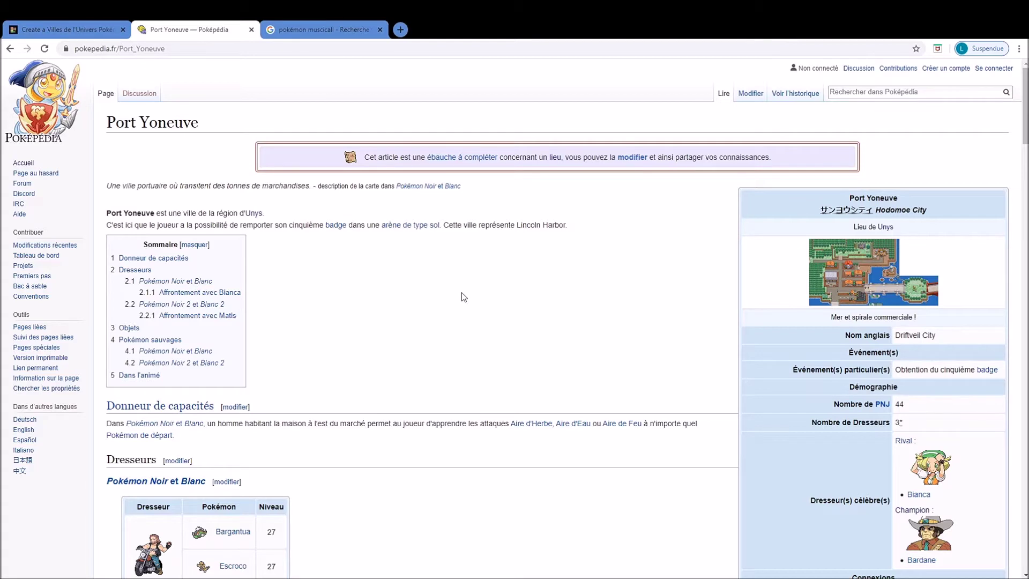
# Read through the Port Yoneuve article's trainers, wild Pokémon and anime sections, opening the Matis article in a separate tab.
pyautogui.scroll(-3, 462, 295)
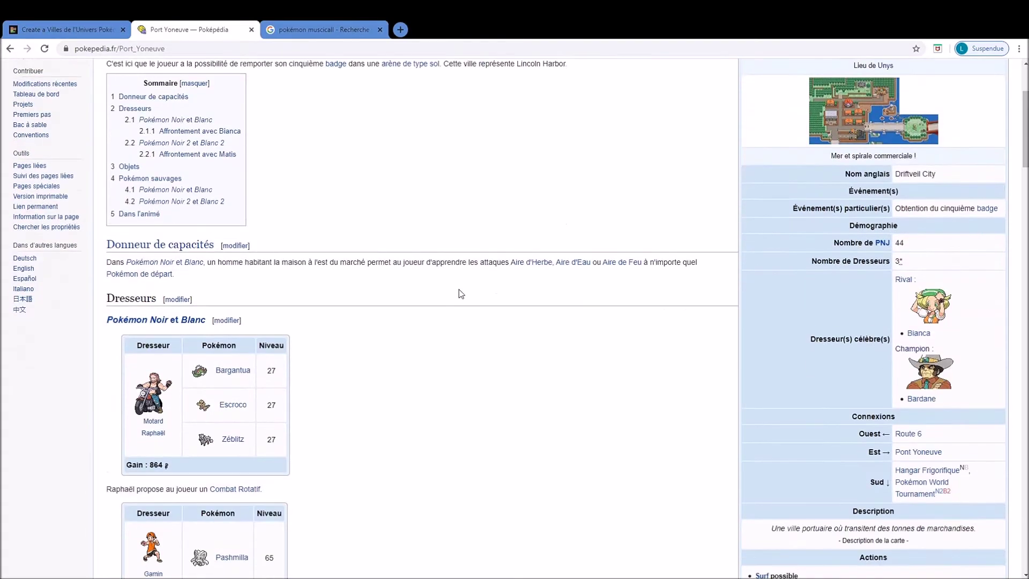
pyautogui.scroll(-2, 461, 294)
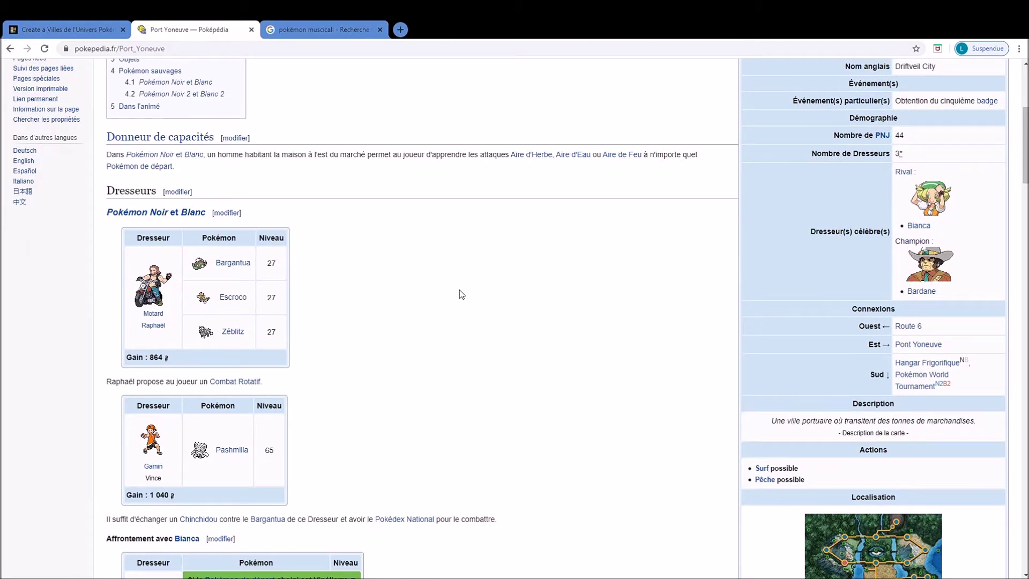
pyautogui.scroll(-8, 493, 265)
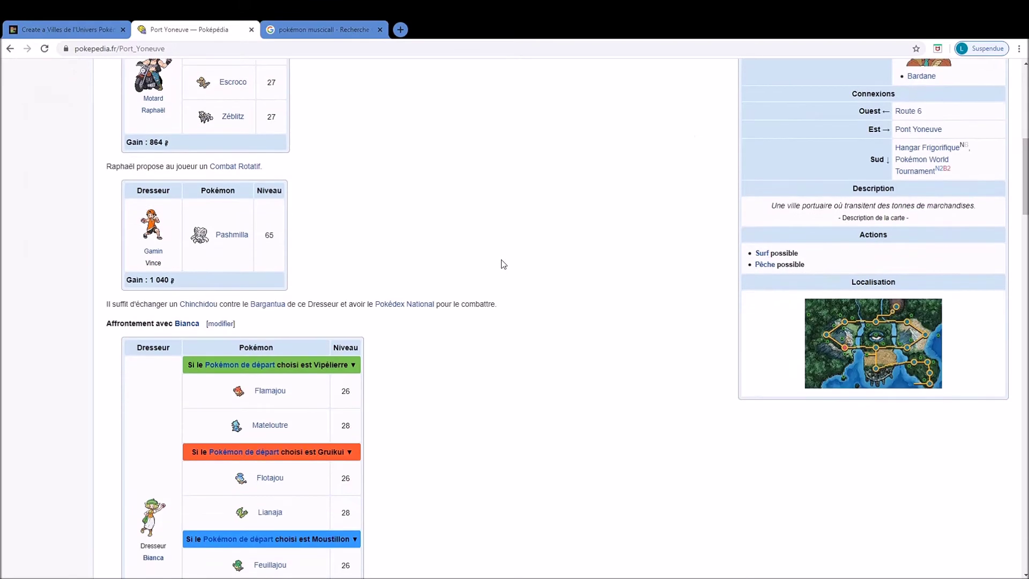
pyautogui.scroll(-7, 509, 271)
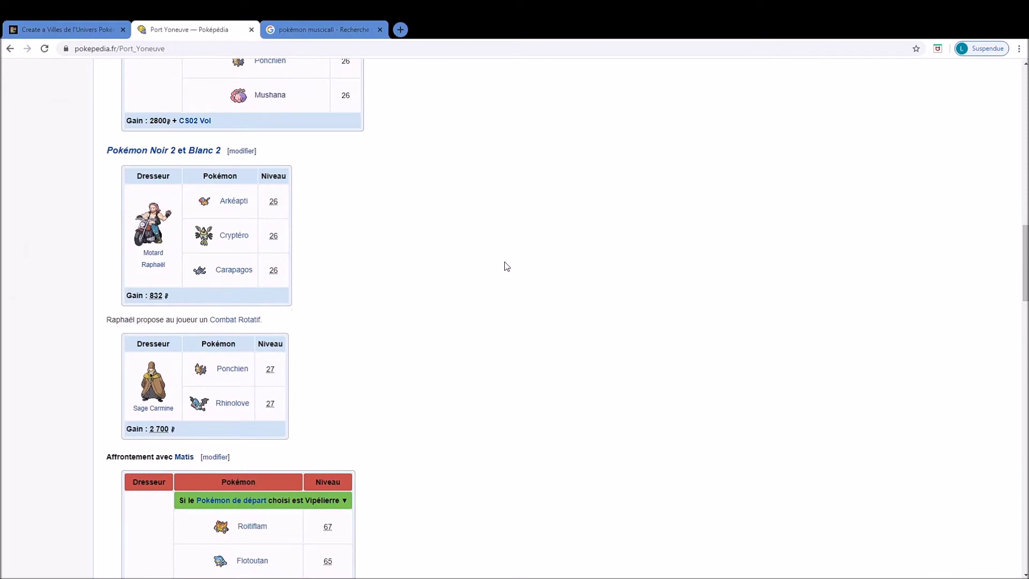
pyautogui.scroll(-16, 503, 266)
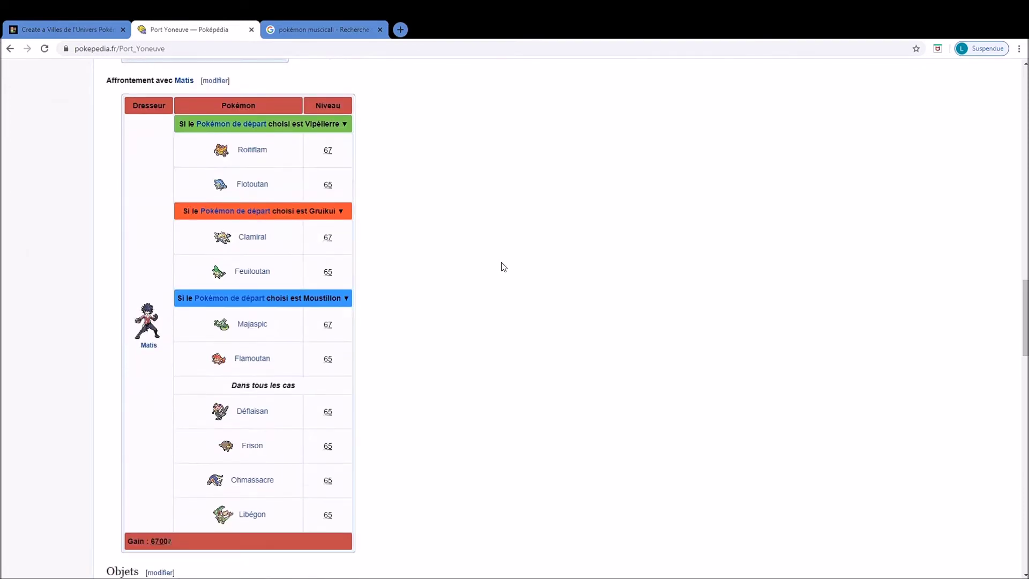
pyautogui.scroll(20, 499, 250)
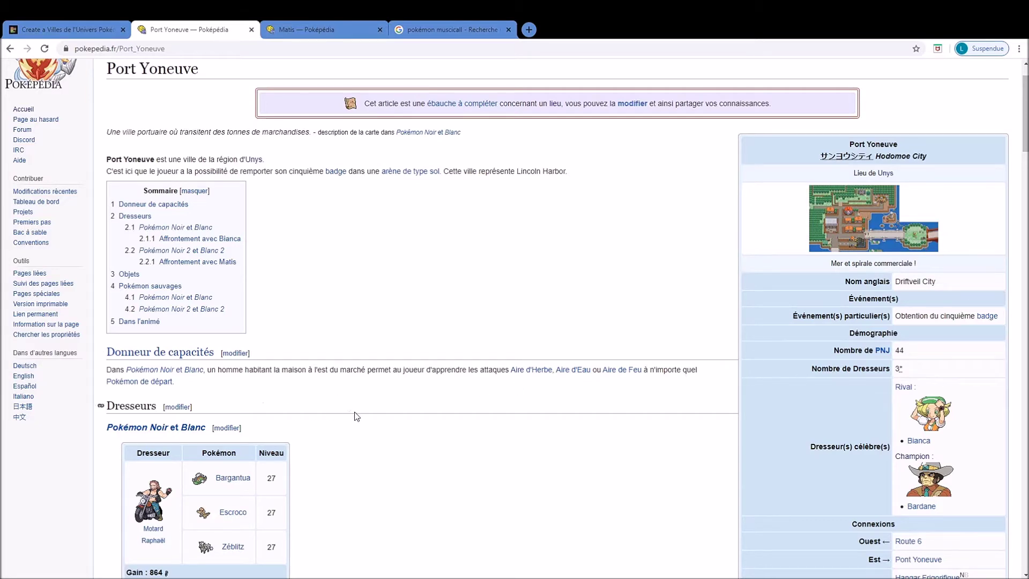
pyautogui.scroll(-10, 359, 414)
pyautogui.scroll(-15, 375, 410)
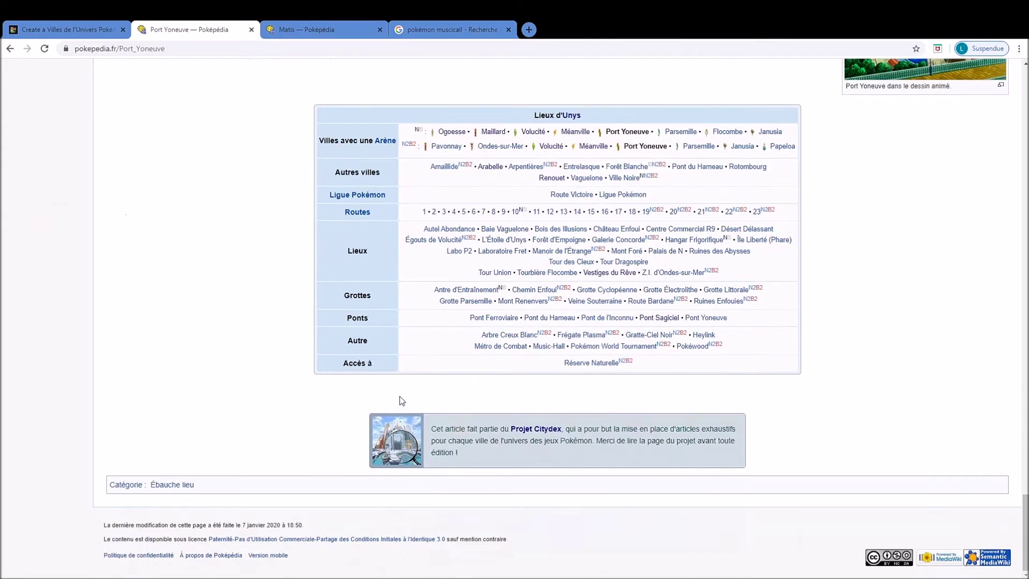
pyautogui.scroll(7, 402, 401)
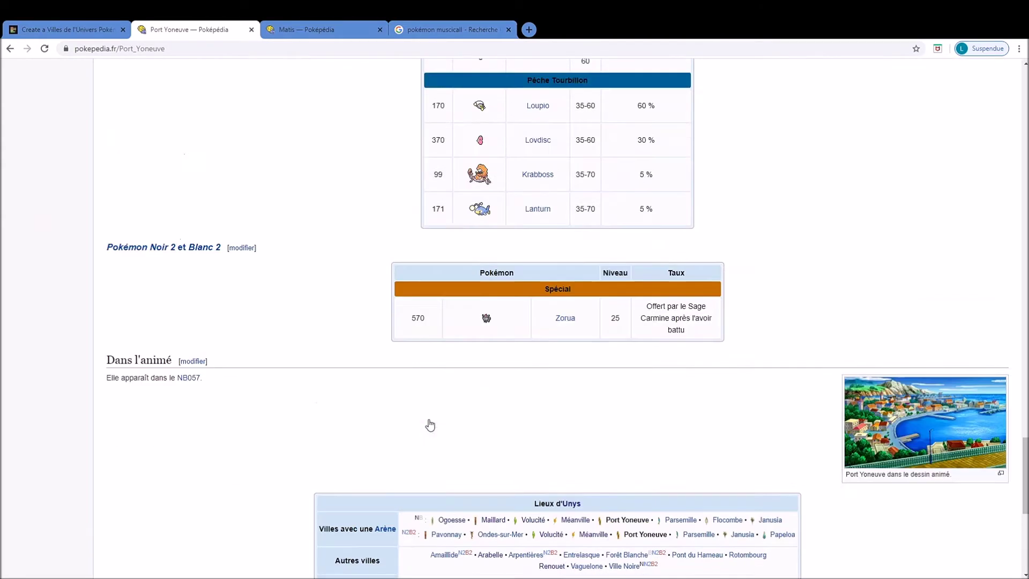
pyautogui.scroll(20, 430, 424)
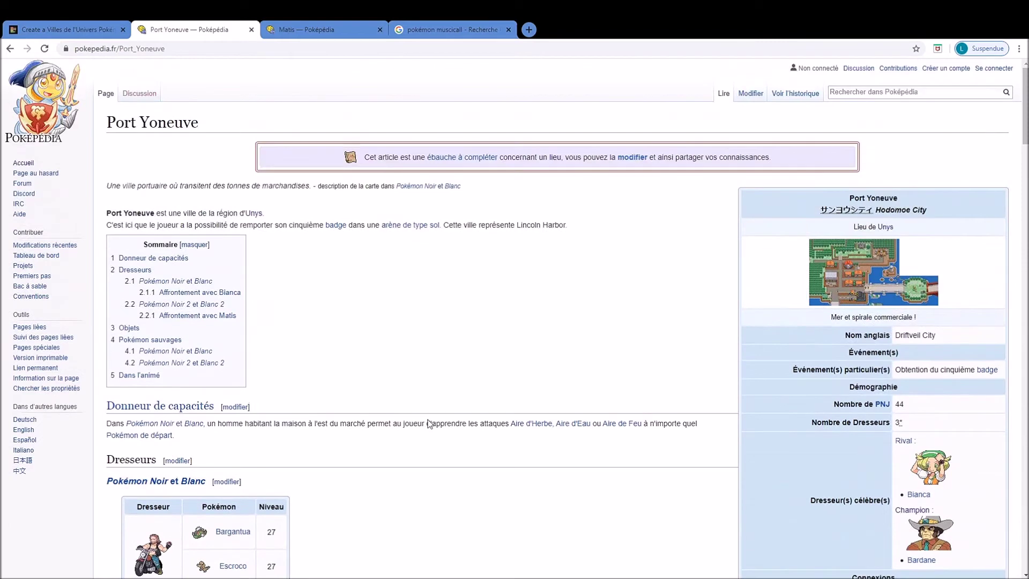
# Look at the Matis article and open the Pokémon World Tournament article from there through a Poképédia search.
pyautogui.click(323, 21)
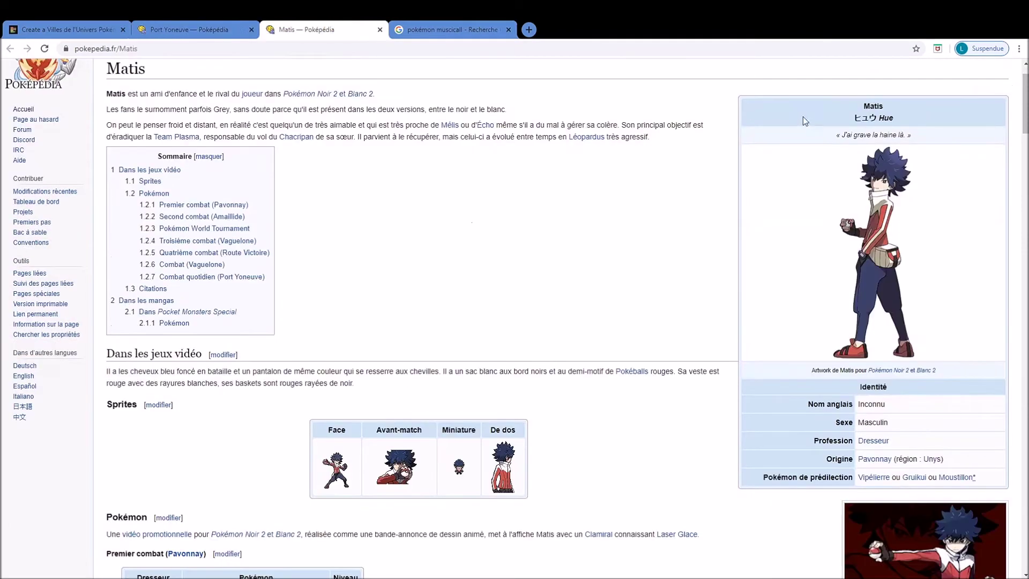
pyautogui.click(883, 94)
pyautogui.write('Po')
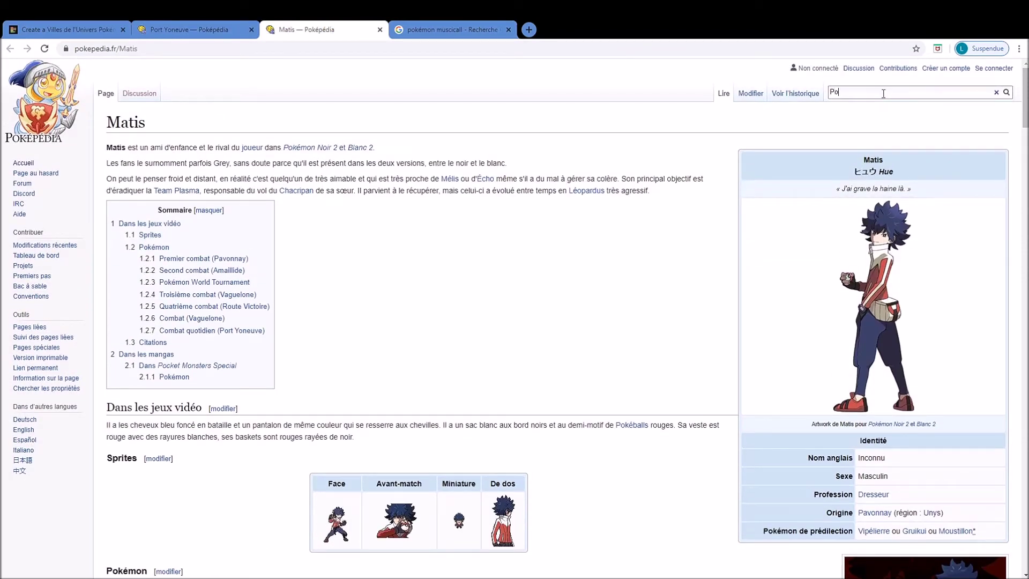
pyautogui.write('kemon worl')
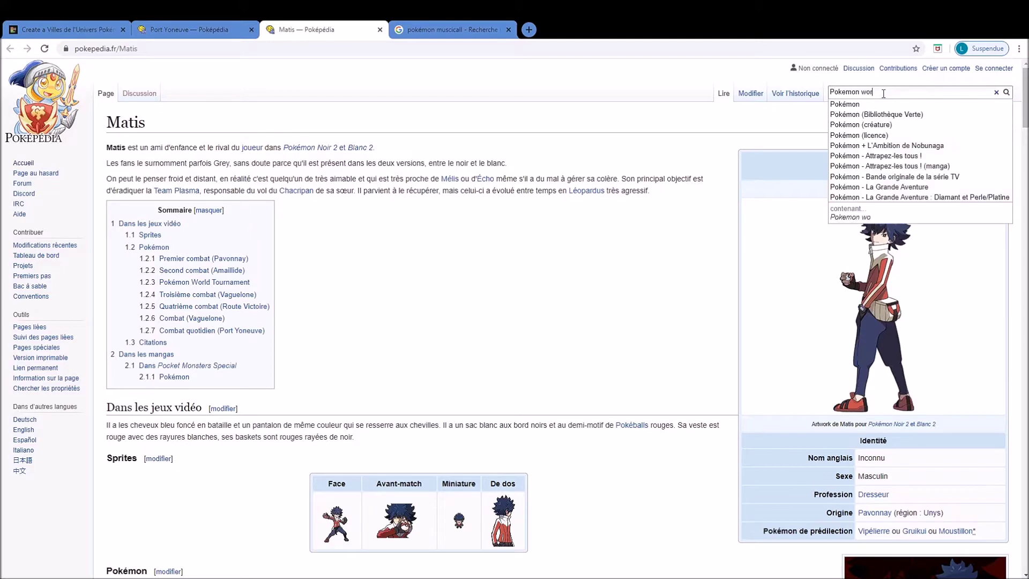
pyautogui.click(873, 114)
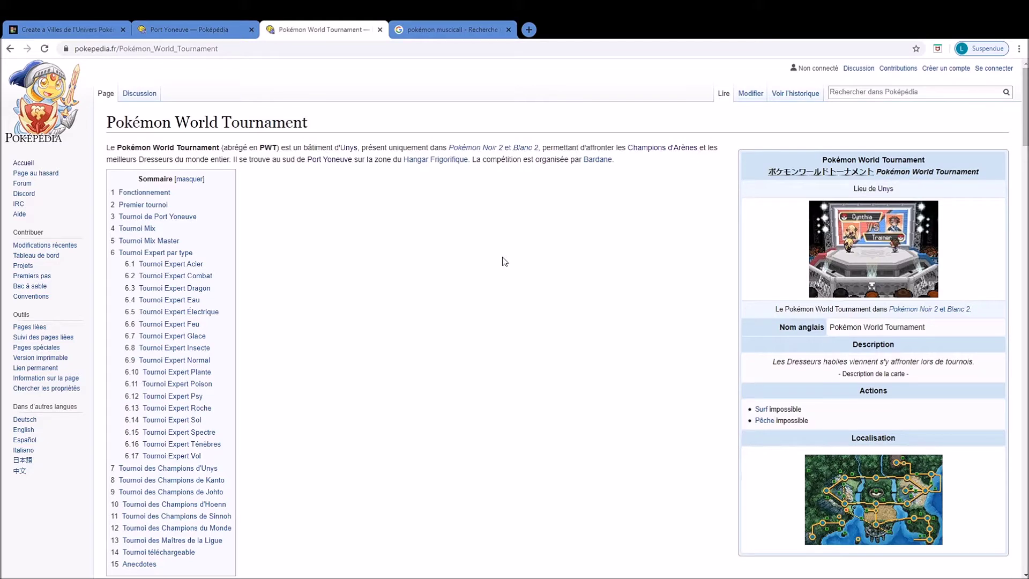
# Browse the Pokémon World Tournament article and expand the participant lists of the Tournoi Expert Feu and Tournoi Expert Acier.
pyautogui.scroll(-8, 443, 266)
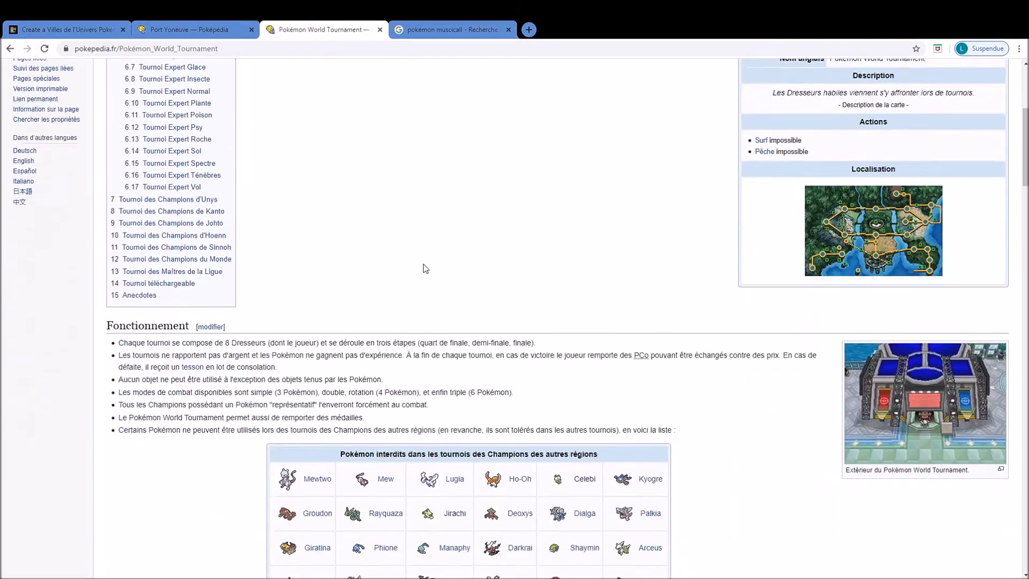
pyautogui.scroll(-10, 424, 267)
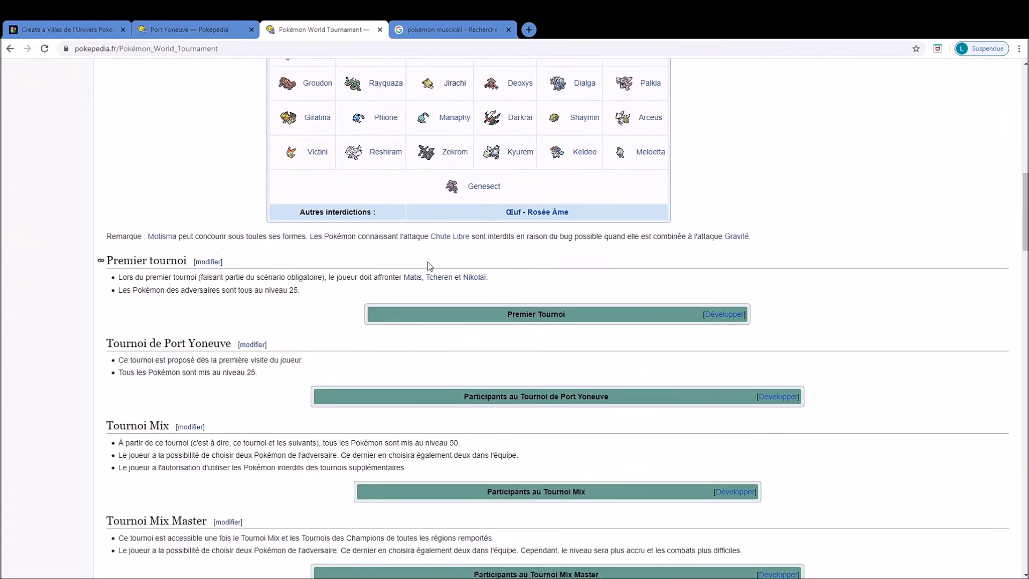
pyautogui.scroll(4, 844, 368)
pyautogui.scroll(9, 844, 368)
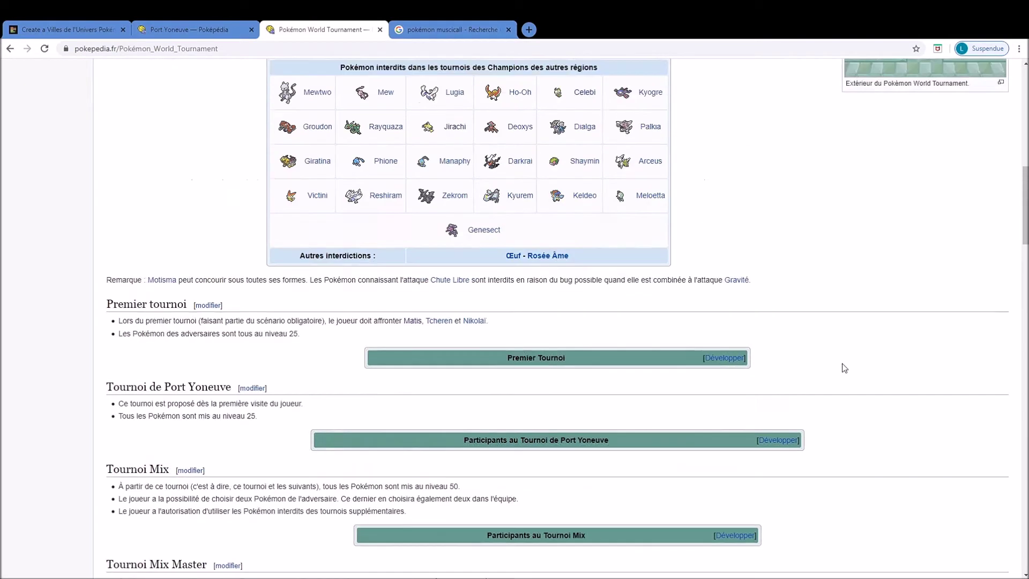
pyautogui.scroll(4, 747, 388)
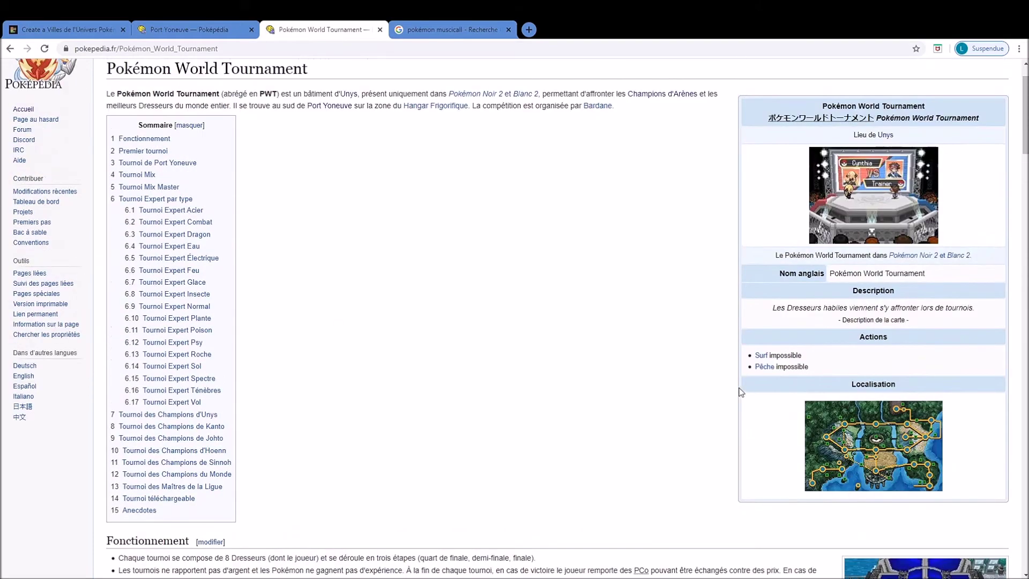
pyautogui.scroll(-15, 615, 381)
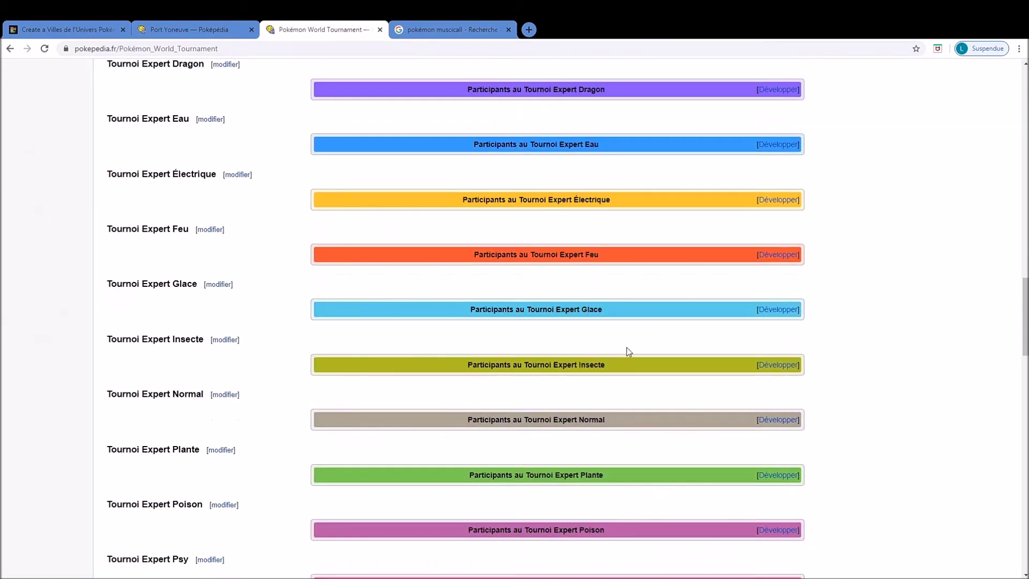
pyautogui.click(779, 256)
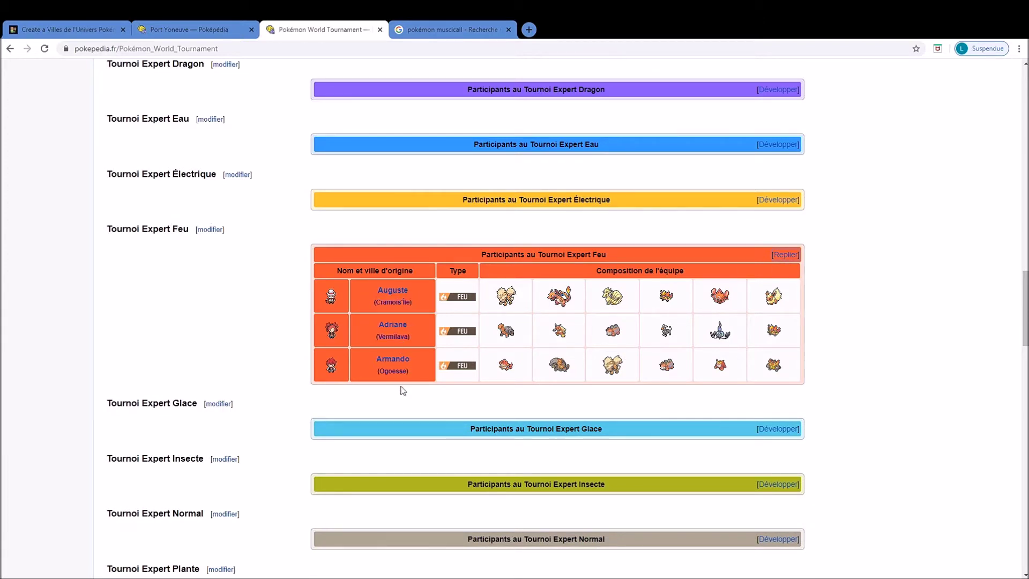
pyautogui.scroll(7, 392, 381)
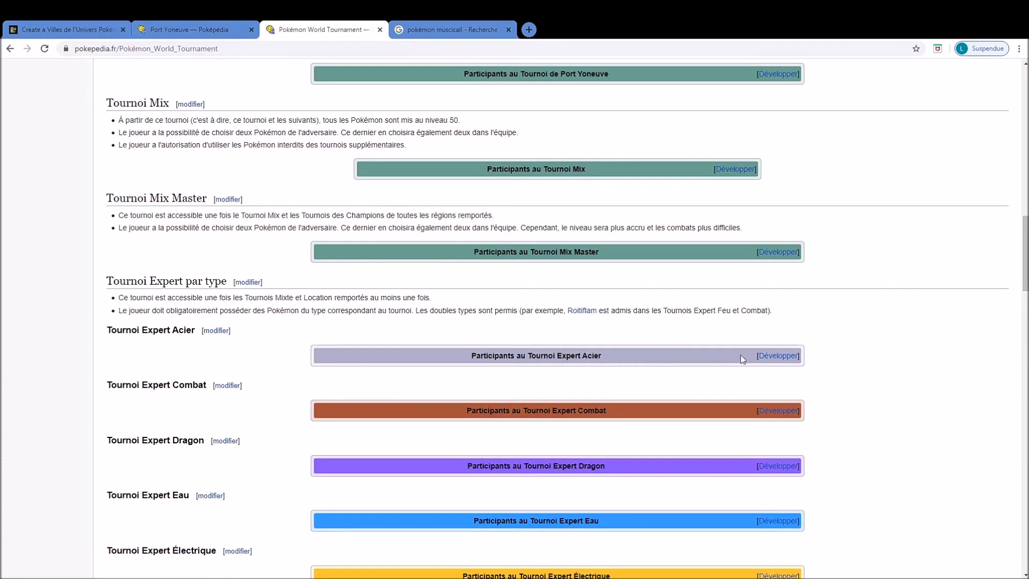
pyautogui.click(780, 357)
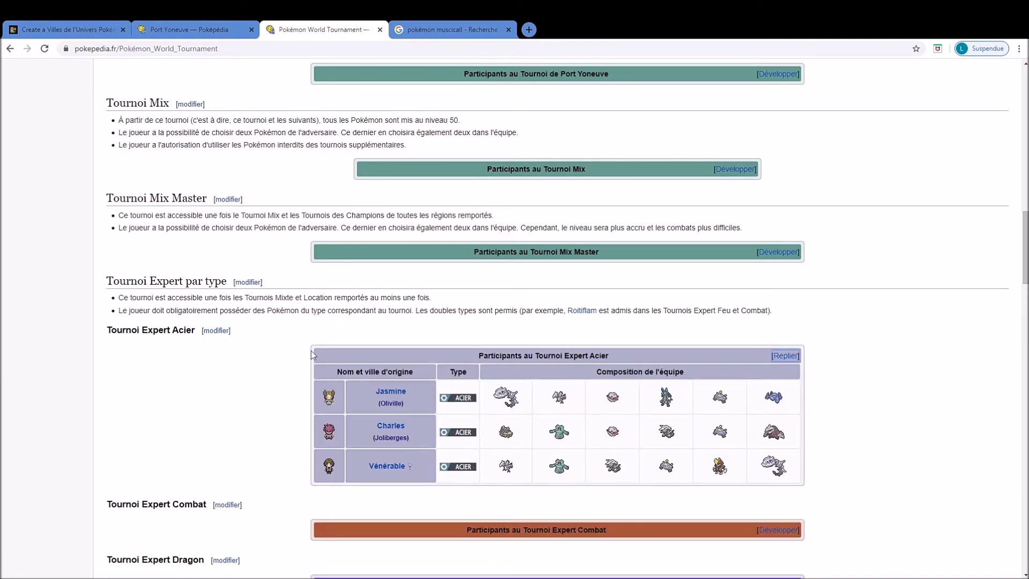
# Return to the Port Yoneuve article and view its town map image at full size.
pyautogui.click(220, 30)
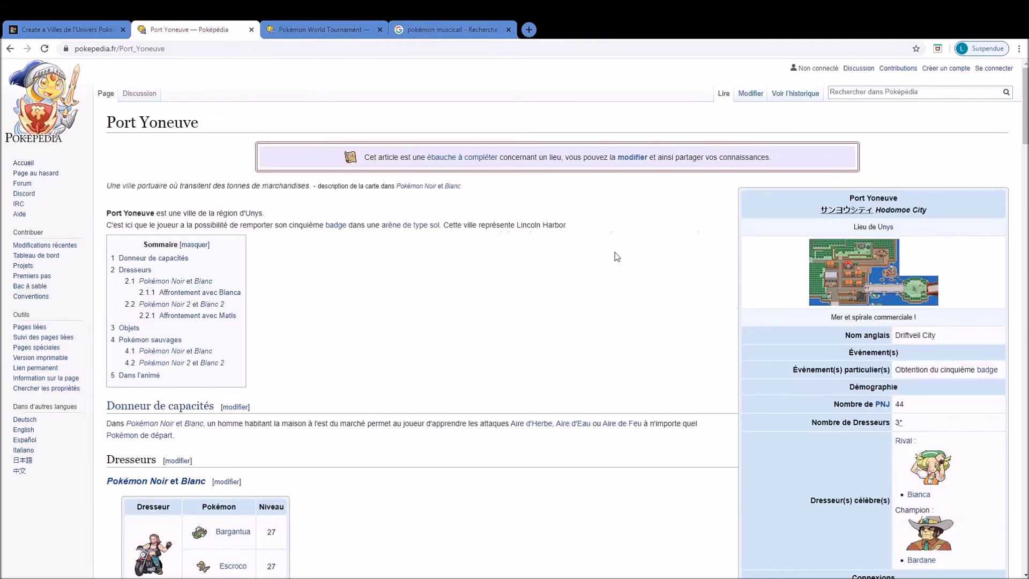
pyautogui.click(857, 271)
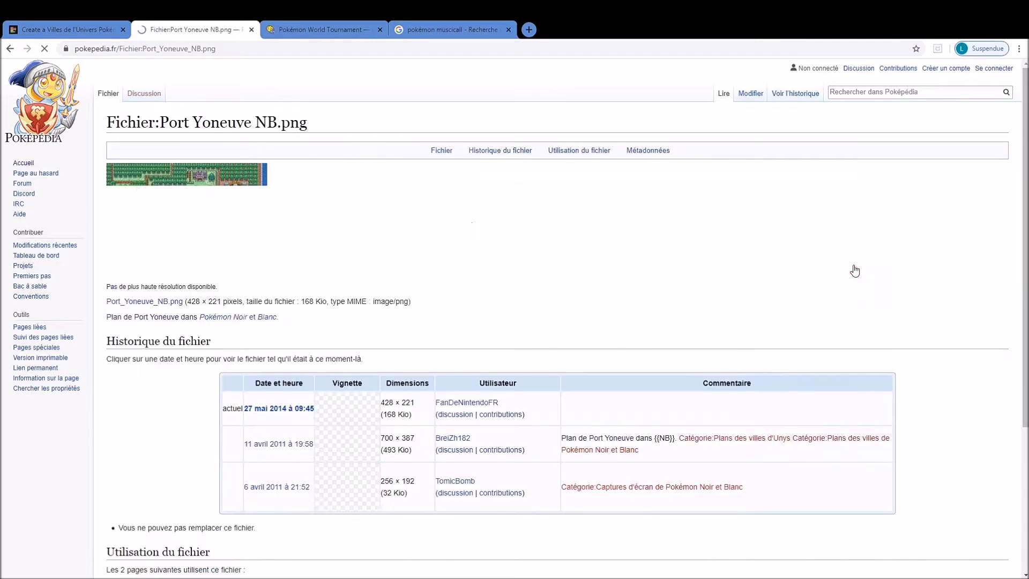
pyautogui.click(208, 251)
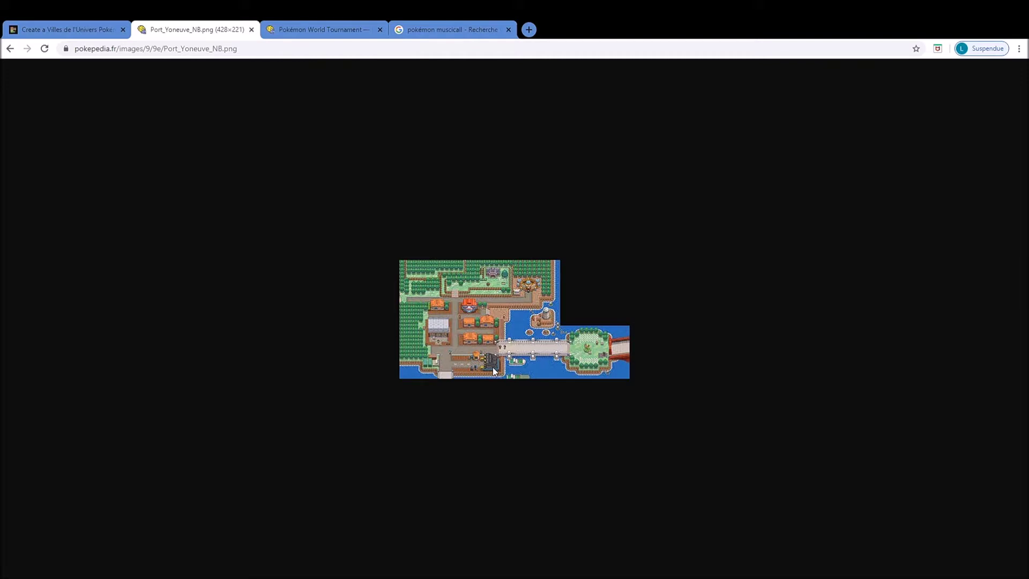
# Go back to the Port Yoneuve article and open the Parsemille article through a Poképédia search.
pyautogui.click(12, 52)
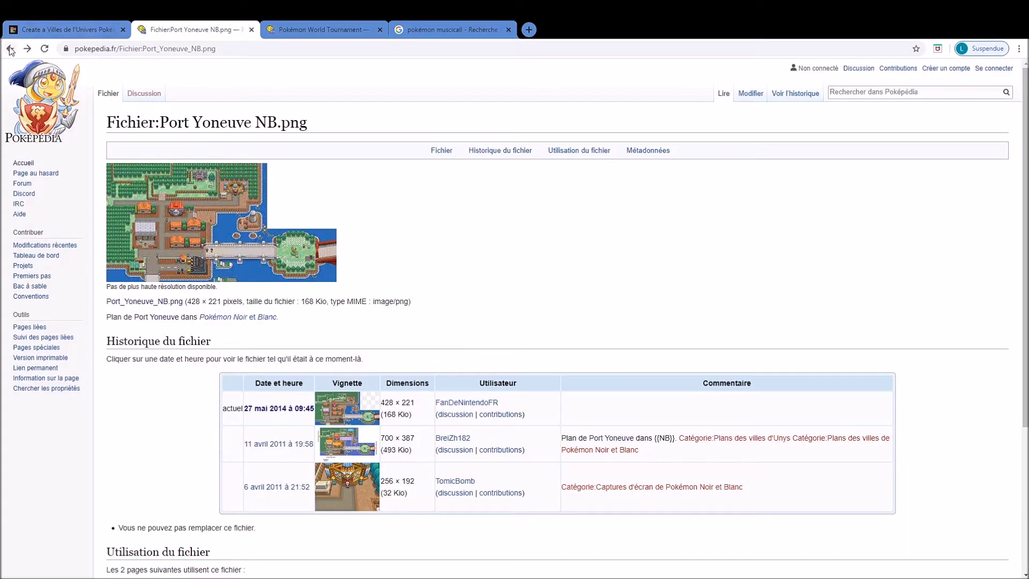
pyautogui.click(10, 49)
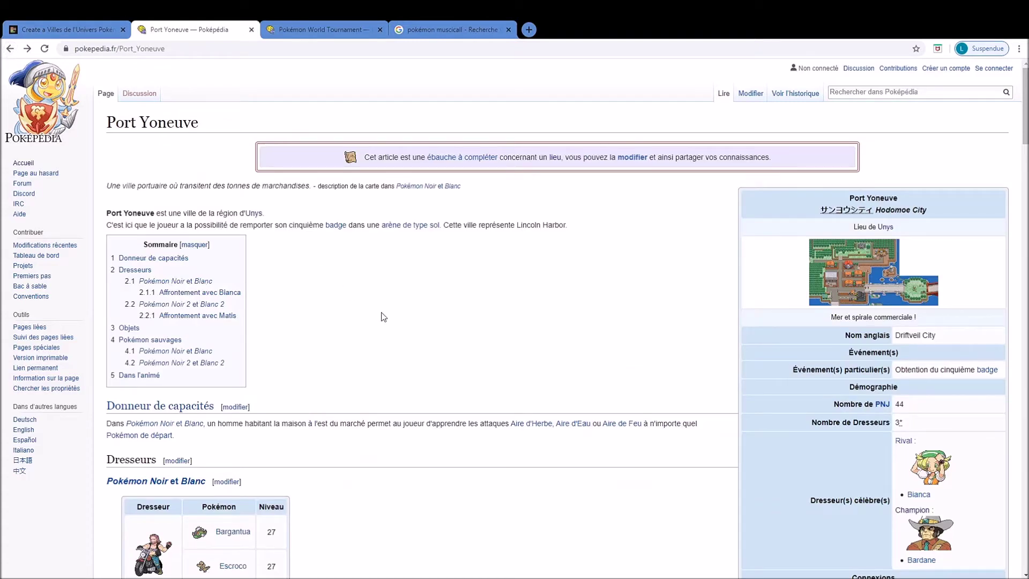
pyautogui.click(70, 30)
pyautogui.click(194, 24)
pyautogui.click(883, 95)
pyautogui.write('P')
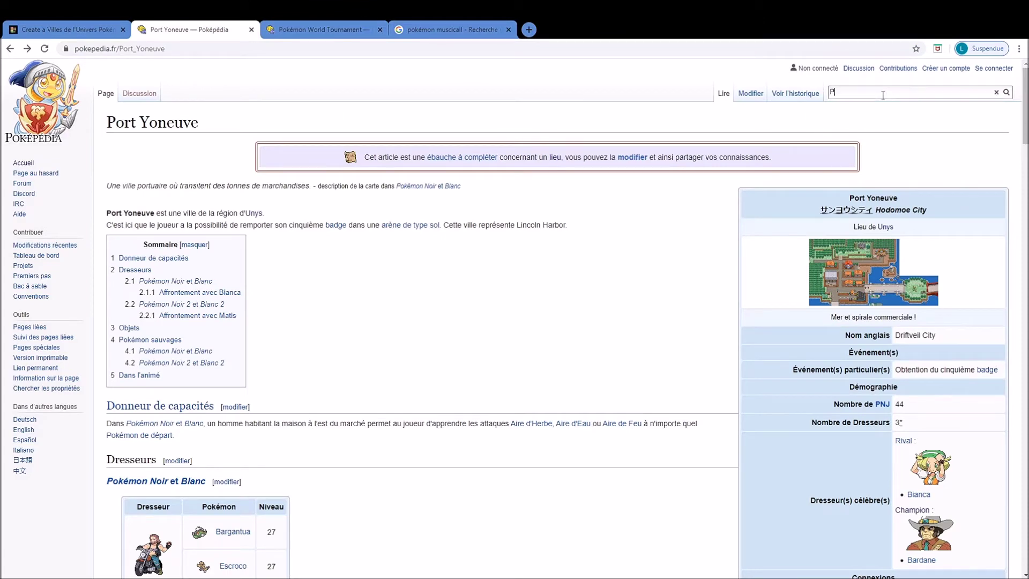
pyautogui.write('arsemille')
pyautogui.press('Return')
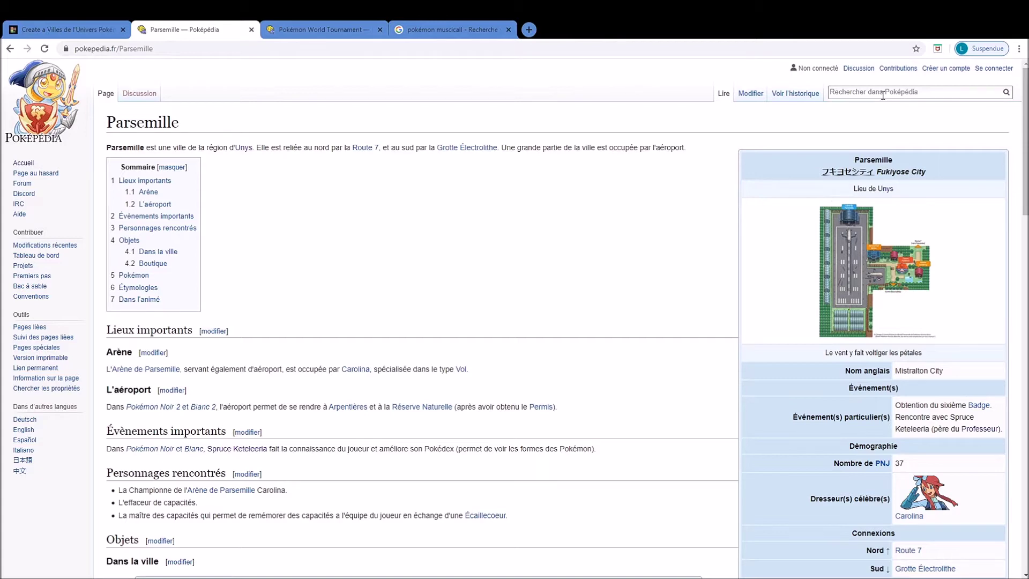
# Open the Grotte Électrolithe article from Parsemille in a separate tab and browse its description, items and trainers sections.
pyautogui.middleClick(923, 568)
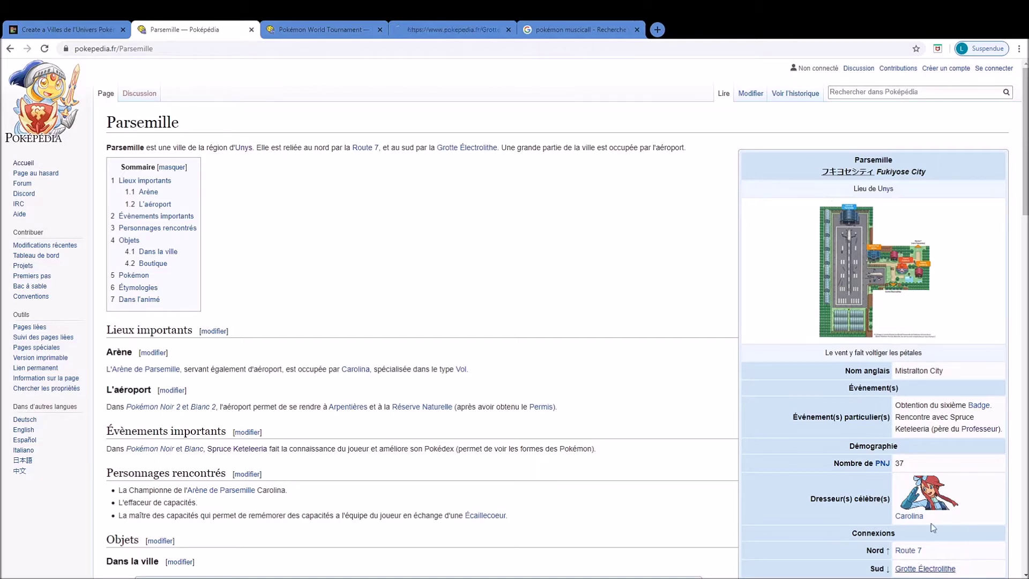
pyautogui.click(455, 22)
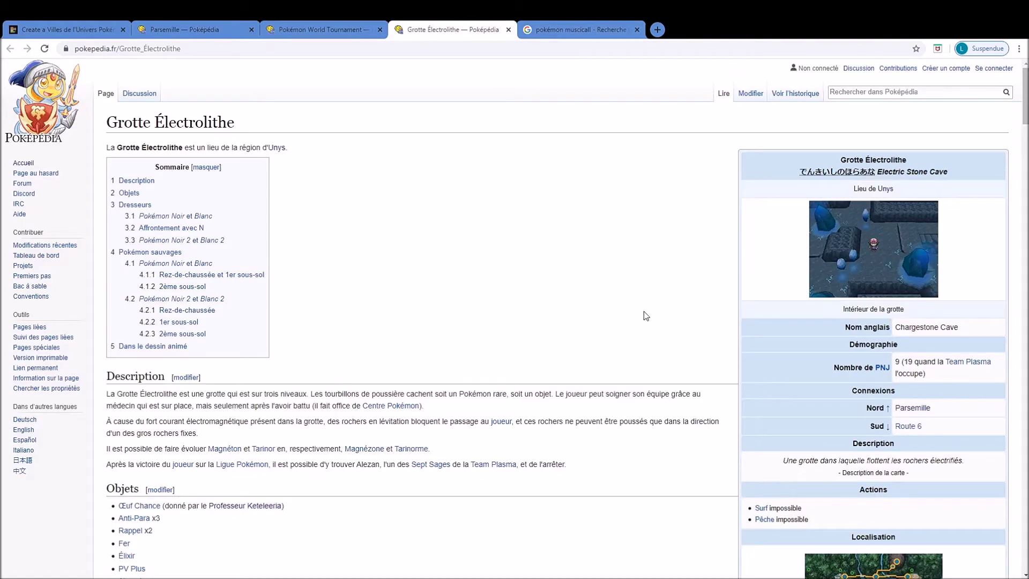
pyautogui.scroll(-10, 646, 316)
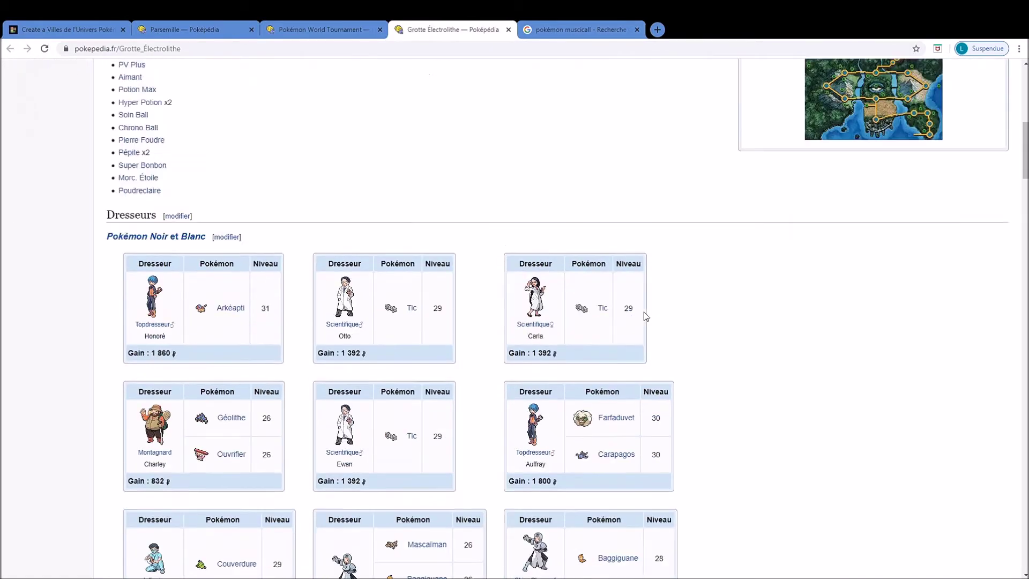
pyautogui.scroll(10, 645, 316)
pyautogui.scroll(-15, 645, 315)
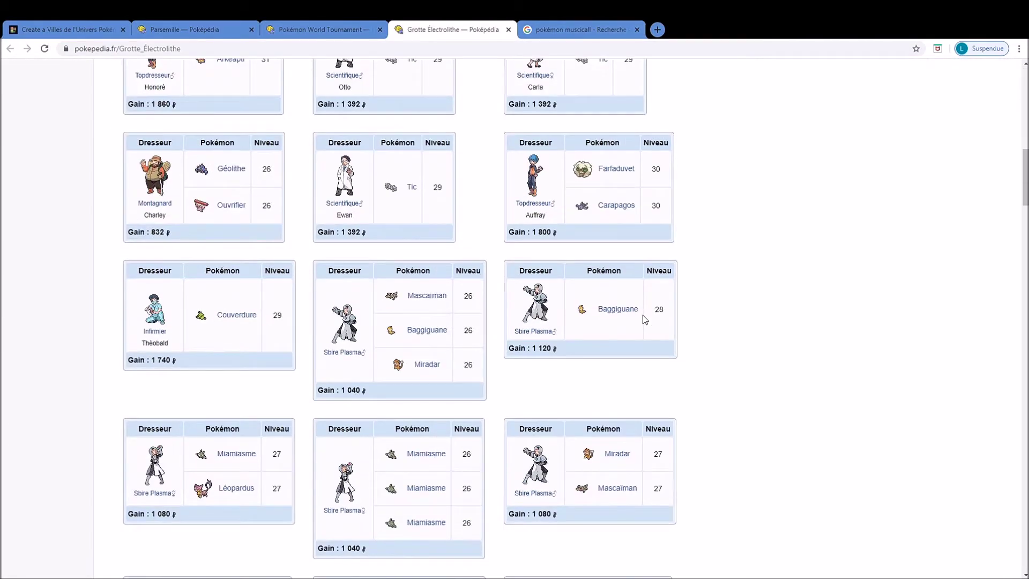
pyautogui.scroll(-1, 800, 323)
pyautogui.scroll(-20, 800, 324)
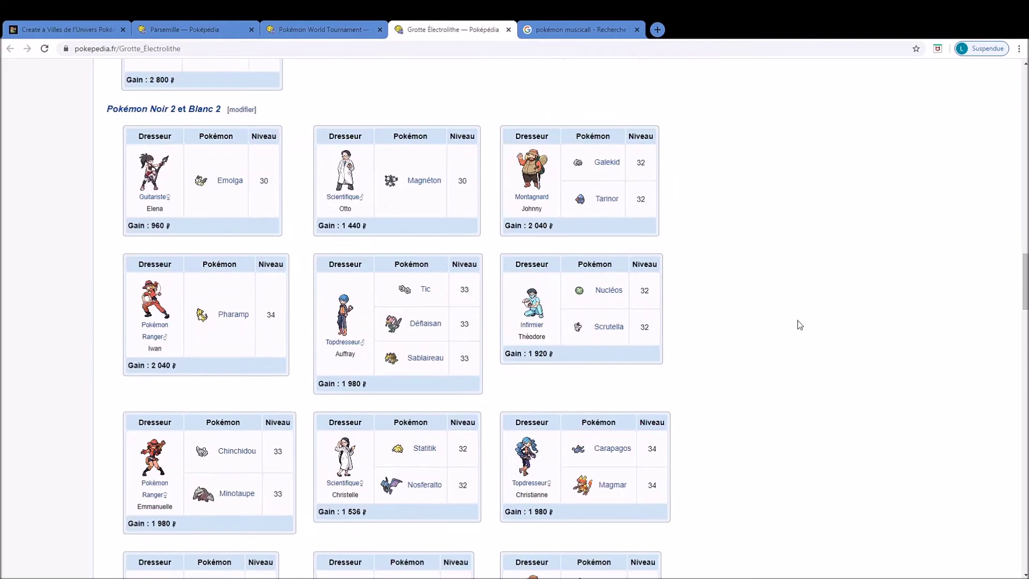
pyautogui.scroll(10, 796, 321)
# Search Google Images for STATITIK, enlarge and save the drawing of Statitiks clinging to a plug, then close the preview.
pyautogui.click(591, 29)
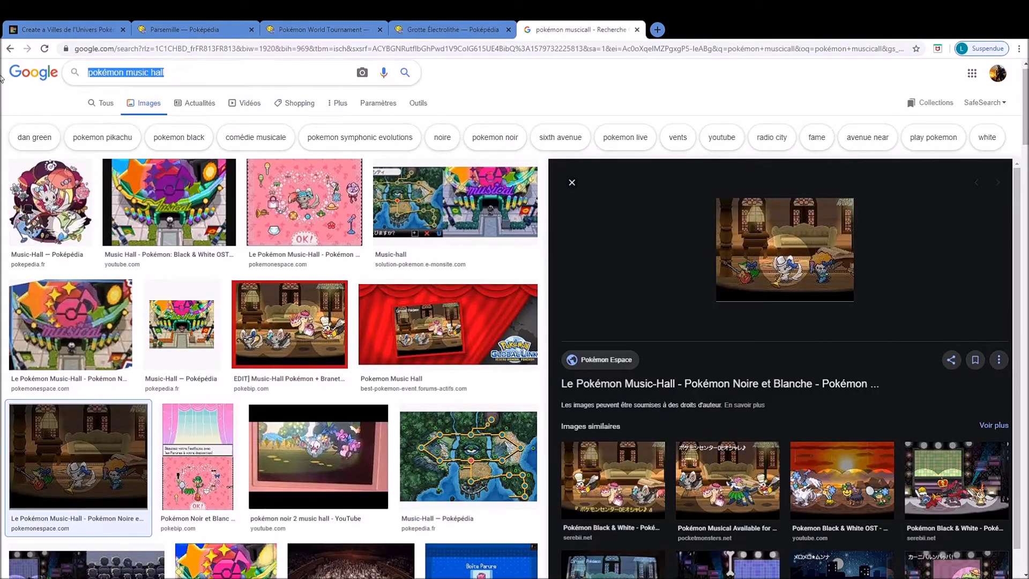
pyautogui.write('STATITIK')
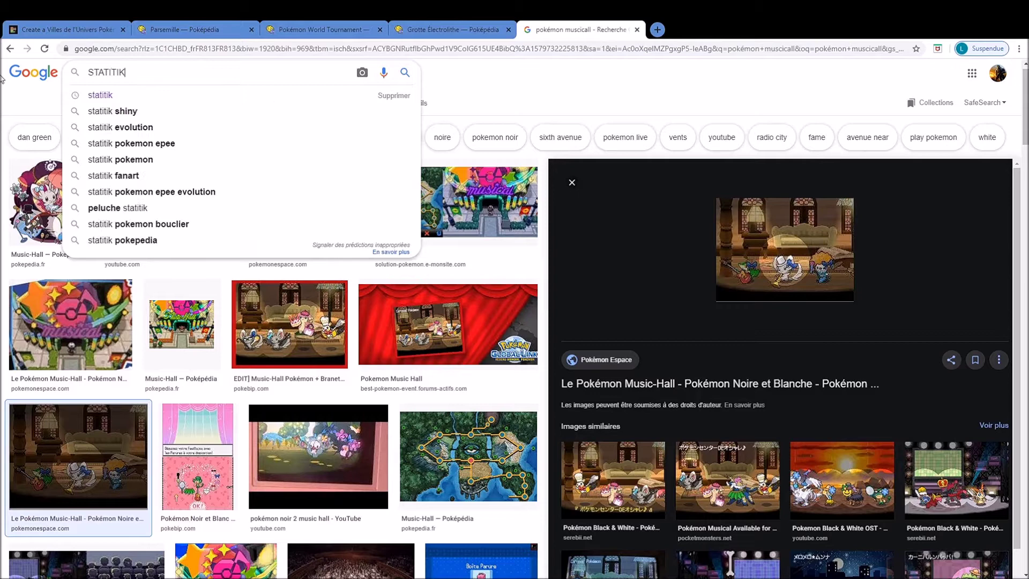
pyautogui.press('Return')
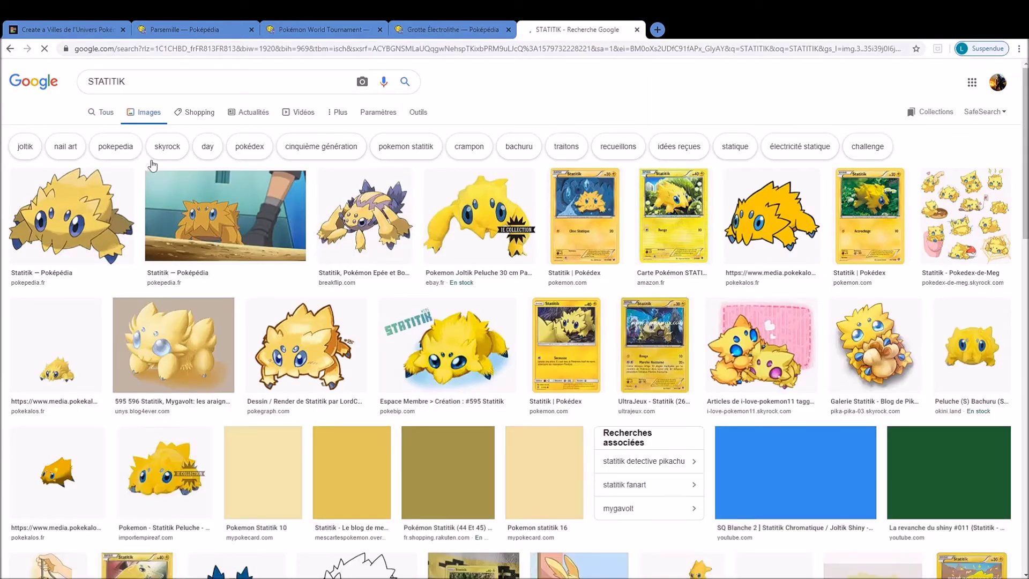
pyautogui.click(272, 213)
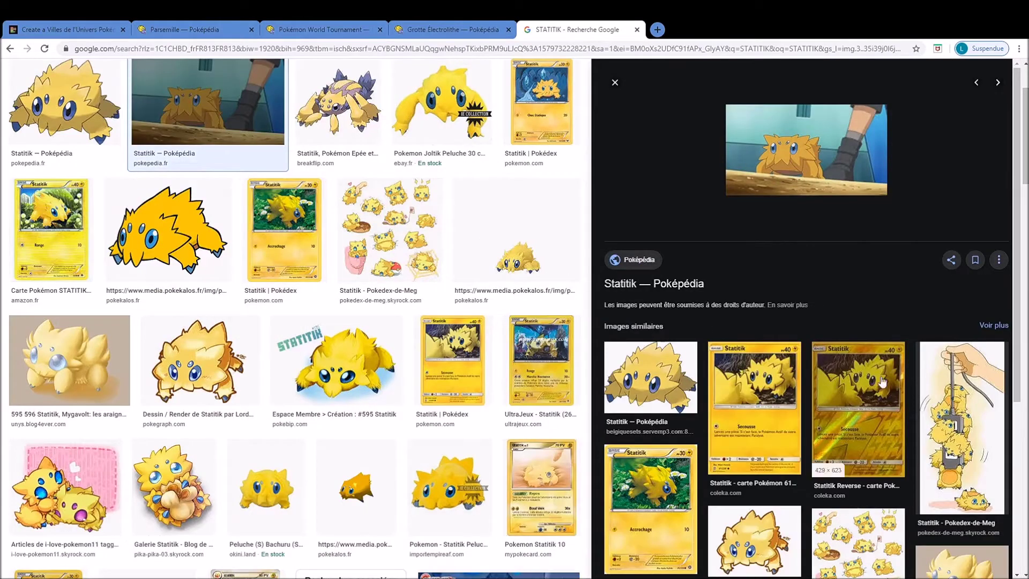
pyautogui.click(990, 405)
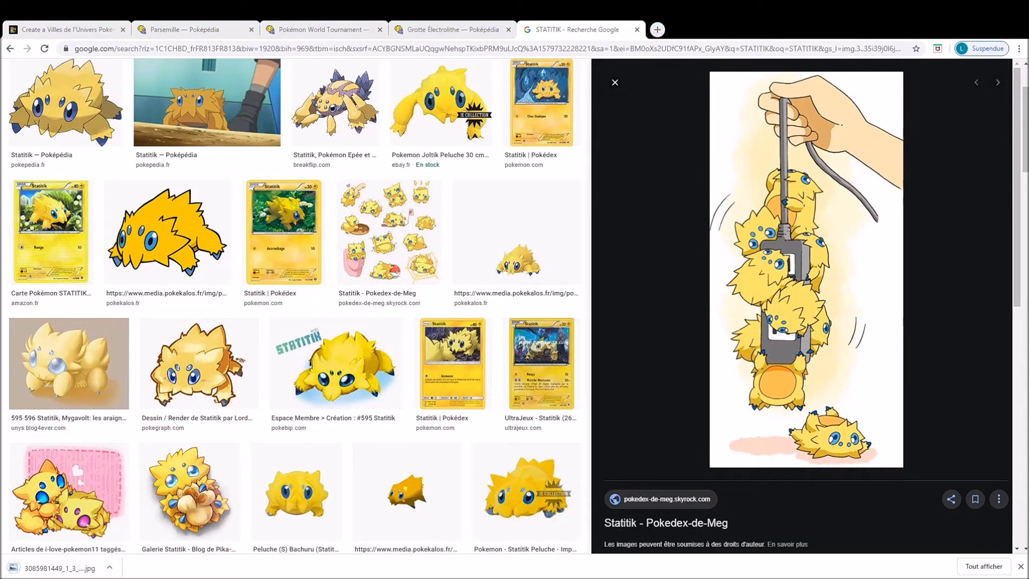
pyautogui.click(615, 84)
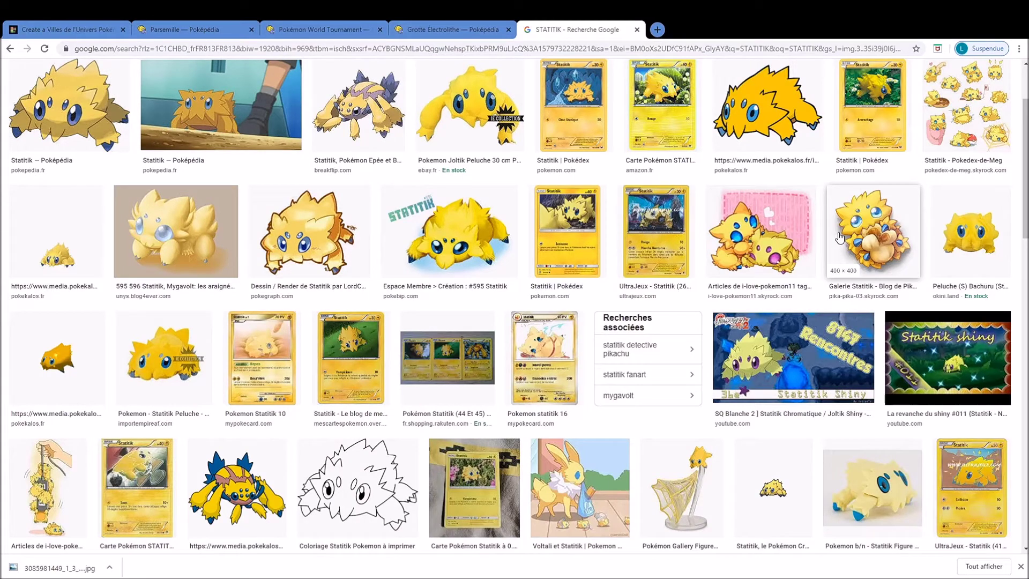
pyautogui.scroll(2, 839, 238)
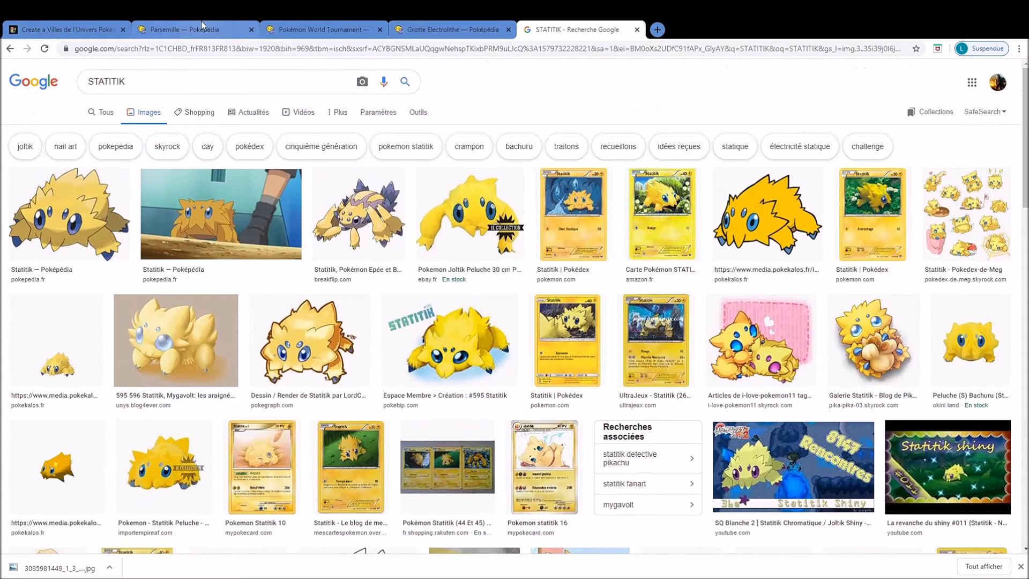
# Close the Pokémon World Tournament and Grotte Électrolithe tabs.
pyautogui.click(305, 27)
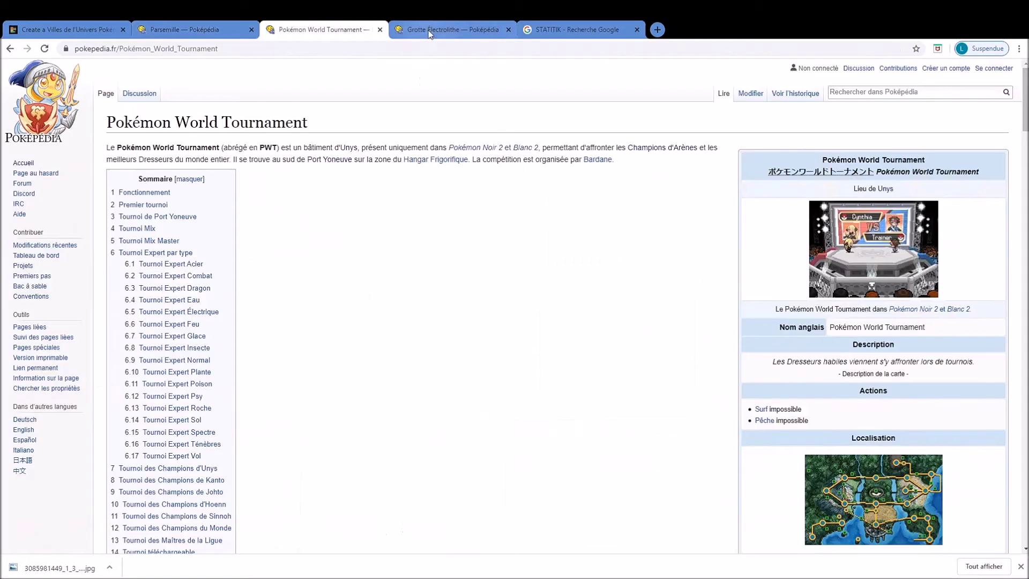
pyautogui.click(501, 30)
pyautogui.click(380, 29)
pyautogui.click(380, 29)
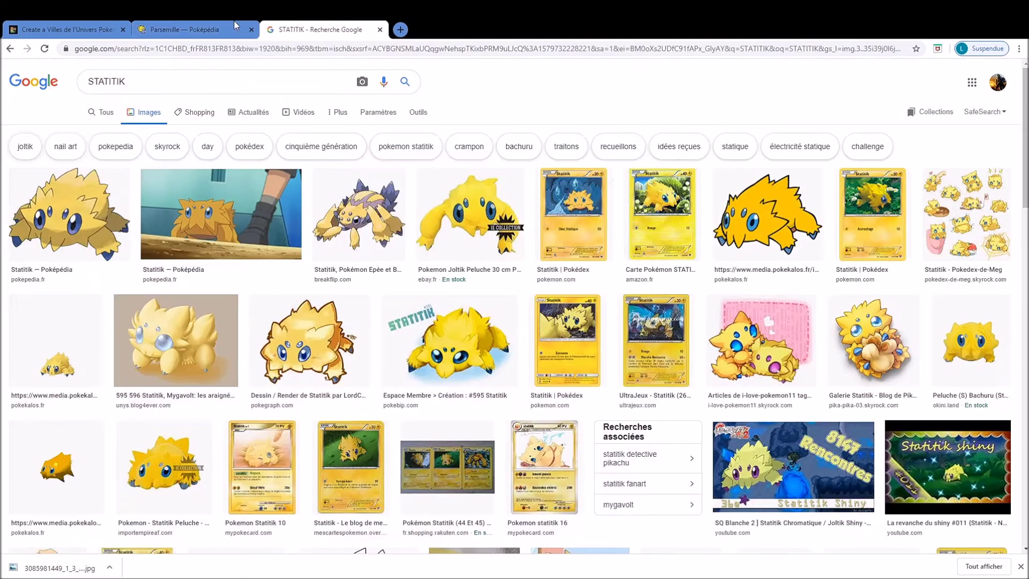
# Place the Parsemille map in tier C of the tier list, checking it against the town's Poképédia article.
pyautogui.click(257, 29)
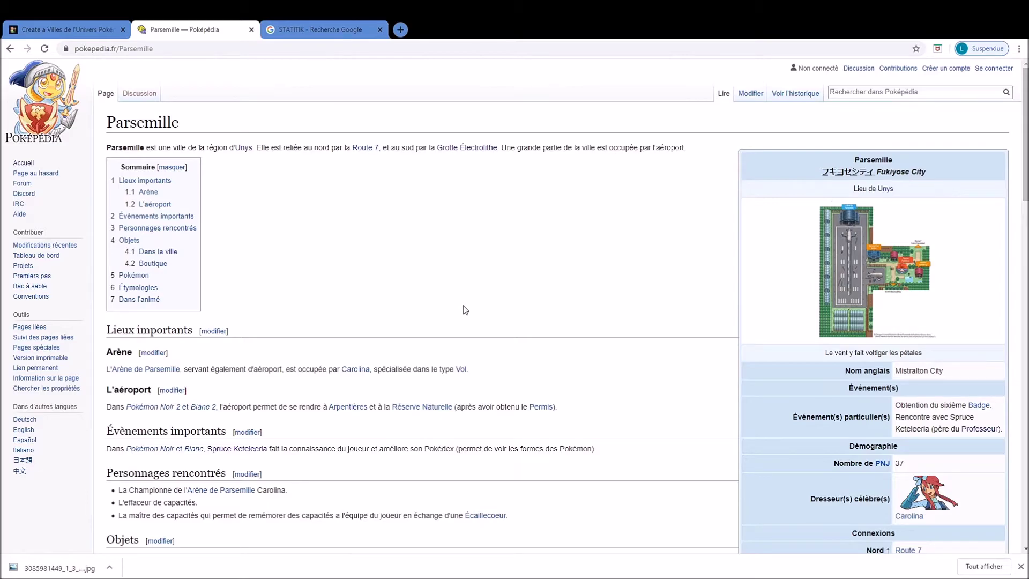
pyautogui.hotkey('ctrl', 'pageup')
pyautogui.moveTo(236, 514); pyautogui.dragTo(298, 409)
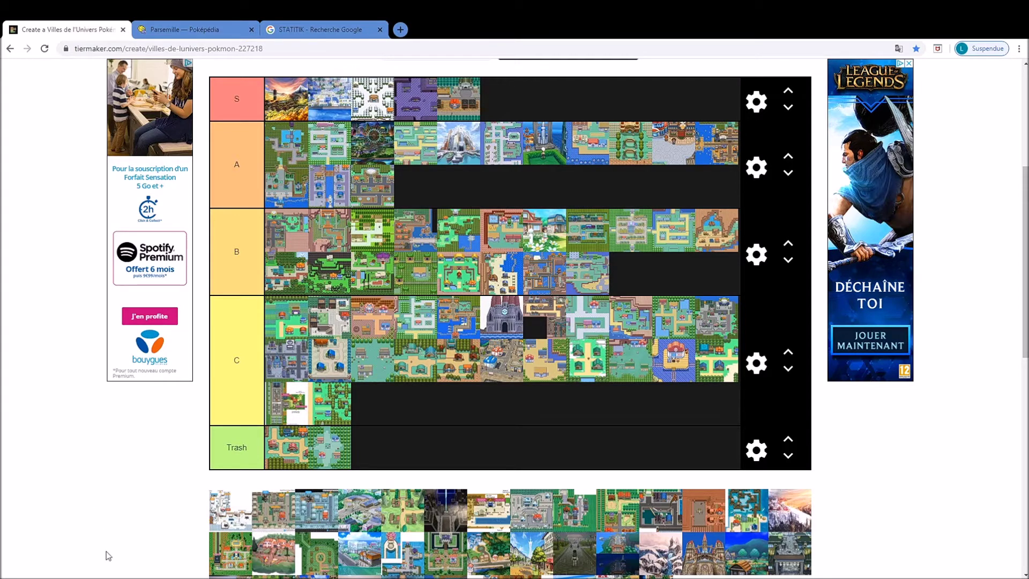
pyautogui.click(208, 22)
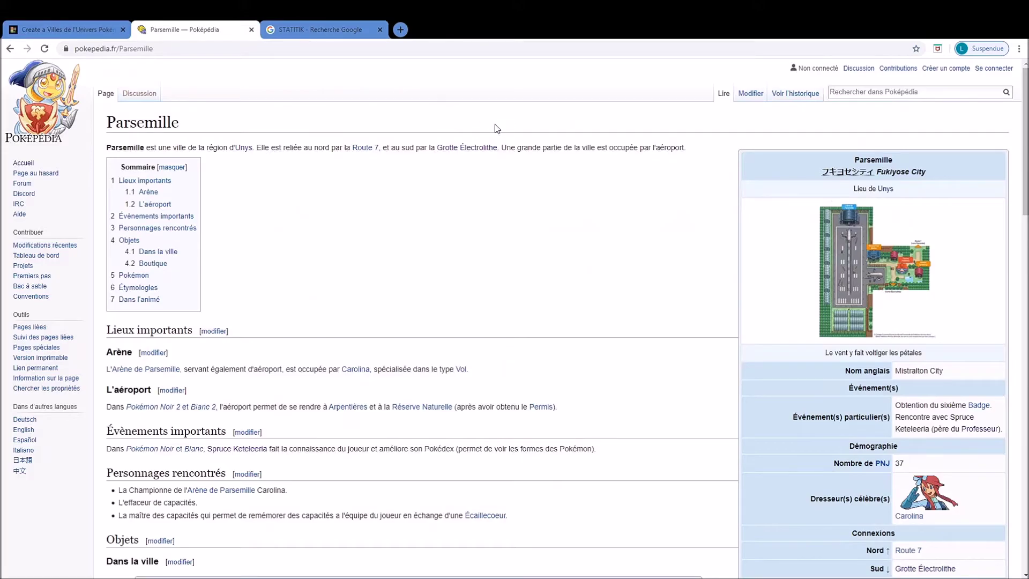
pyautogui.click(35, 27)
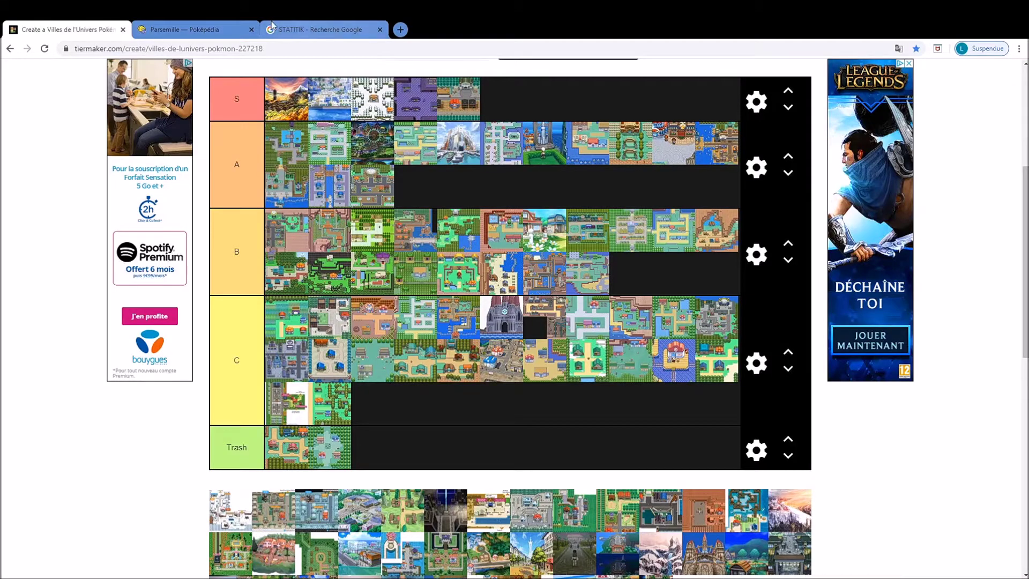
# Search Poképédia for Flocombe, correcting the misspelled name, and open the town's article.
pyautogui.click(238, 29)
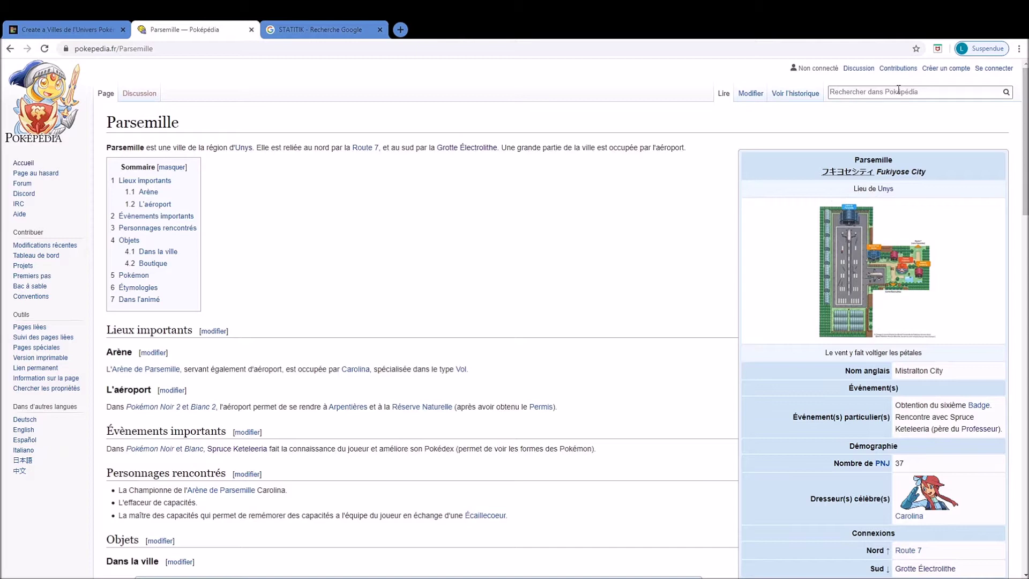
pyautogui.click(899, 89)
pyautogui.write('Flocomble')
pyautogui.press('Return')
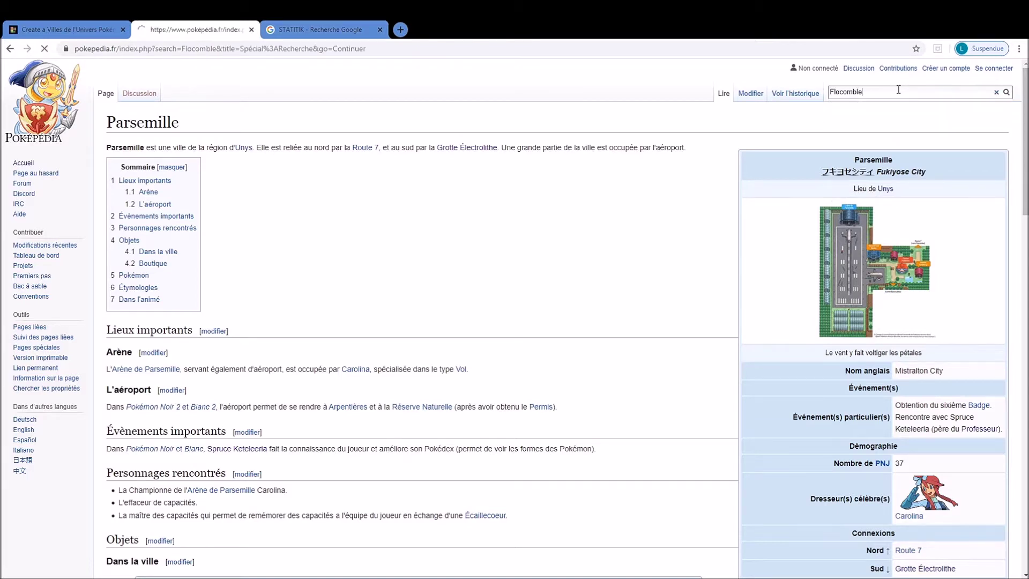
pyautogui.click(175, 157)
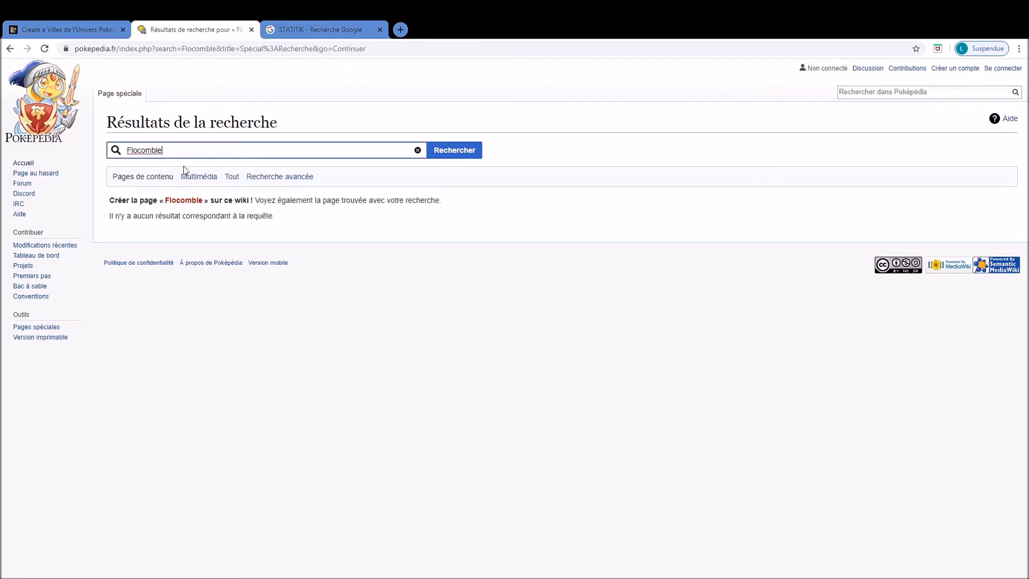
pyautogui.press('BackSpace')
pyautogui.press('BackSpace')
pyautogui.write('e')
pyautogui.press('Return')
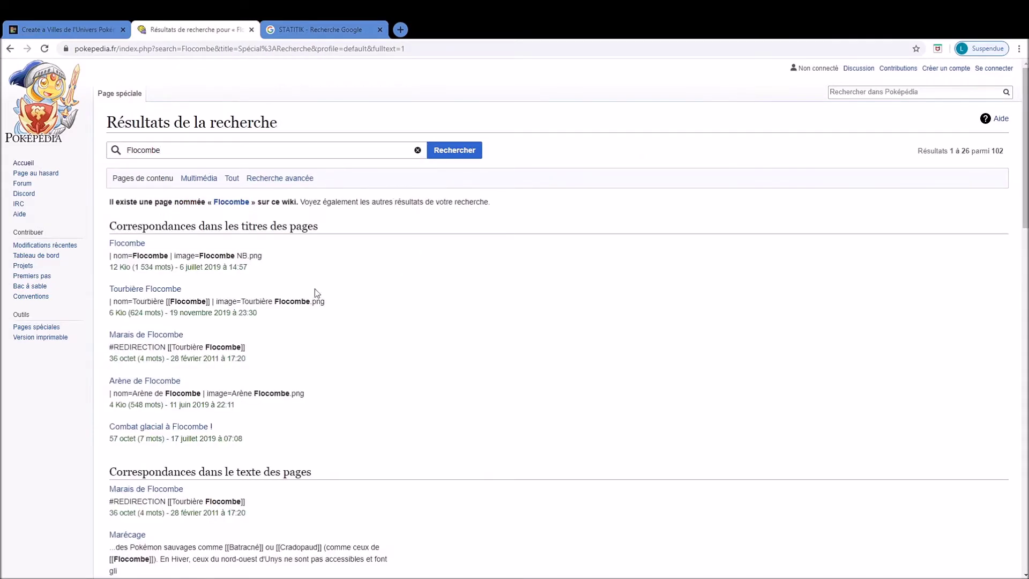
pyautogui.click(133, 245)
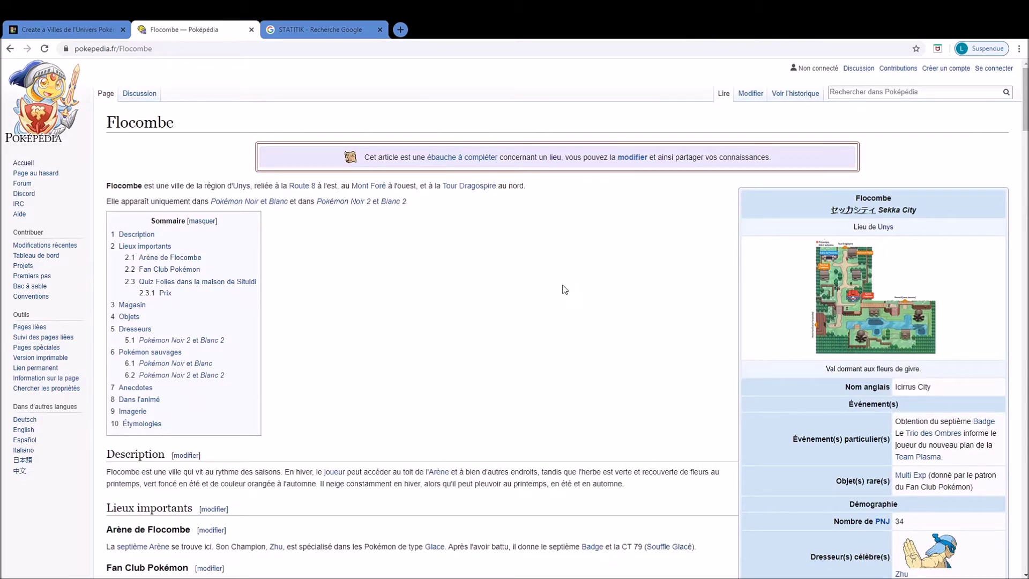
# Read the Flocombe article's description and important places, and open the Tour Dragospire article in a separate tab.
pyautogui.scroll(-2, 541, 278)
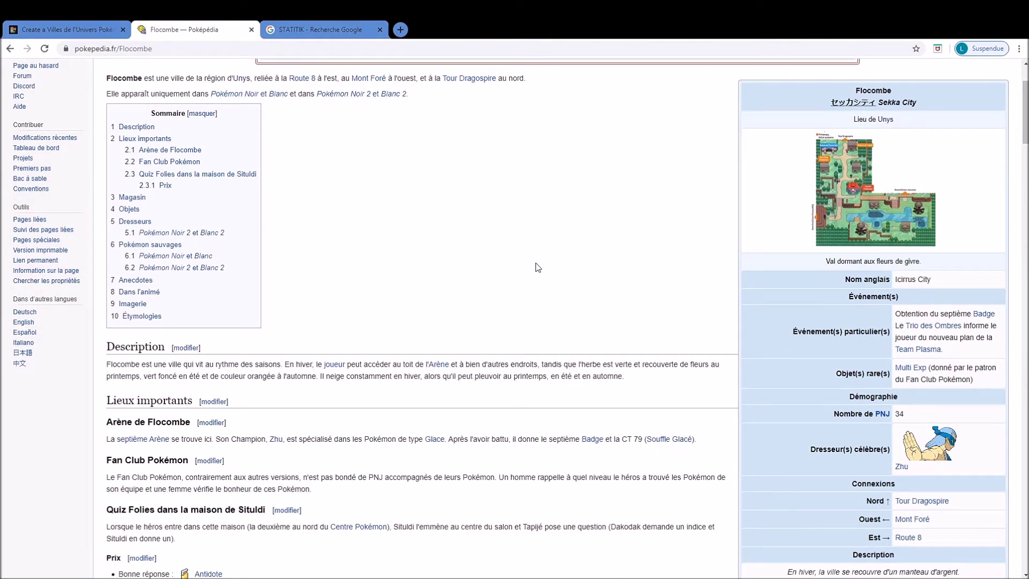
pyautogui.scroll(-3, 537, 267)
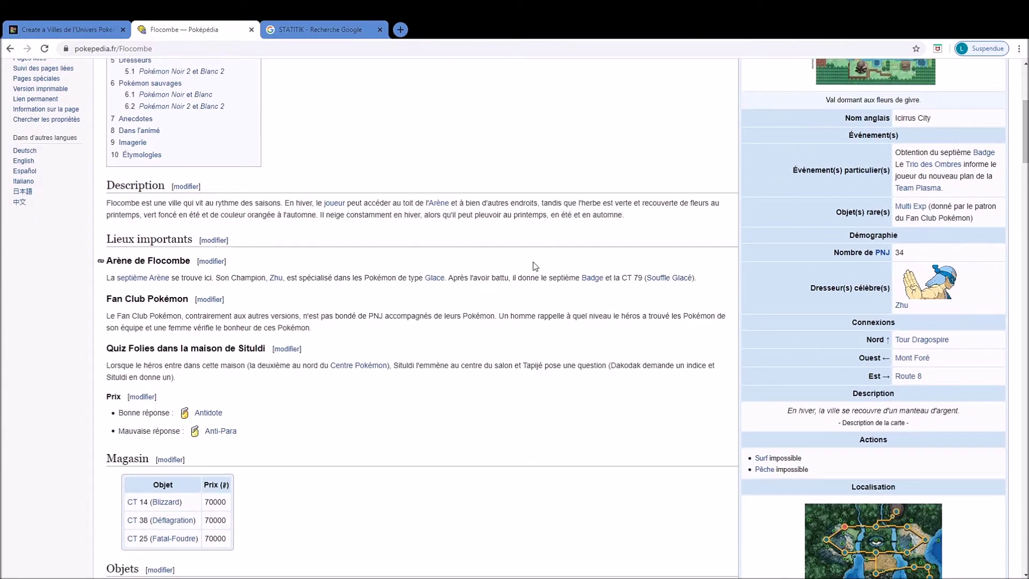
pyautogui.scroll(4, 534, 266)
pyautogui.middleClick(469, 132)
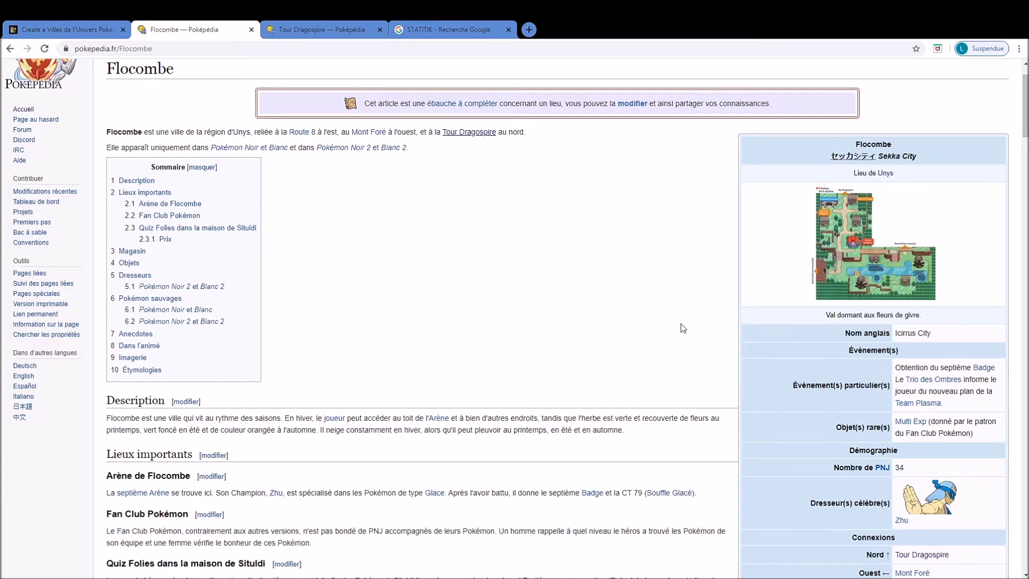
# Browse the Tour Dragospire article's items and wild Pokémon sections, then return to the Flocombe article.
pyautogui.hotkey('ctrl', 'Tab')
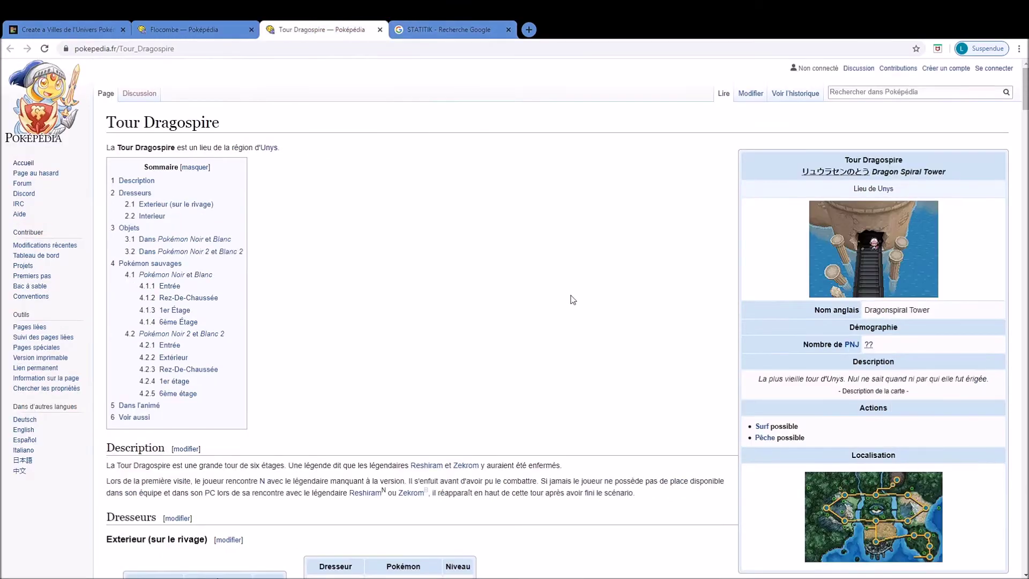
pyautogui.scroll(-5, 576, 341)
pyautogui.scroll(-20, 576, 342)
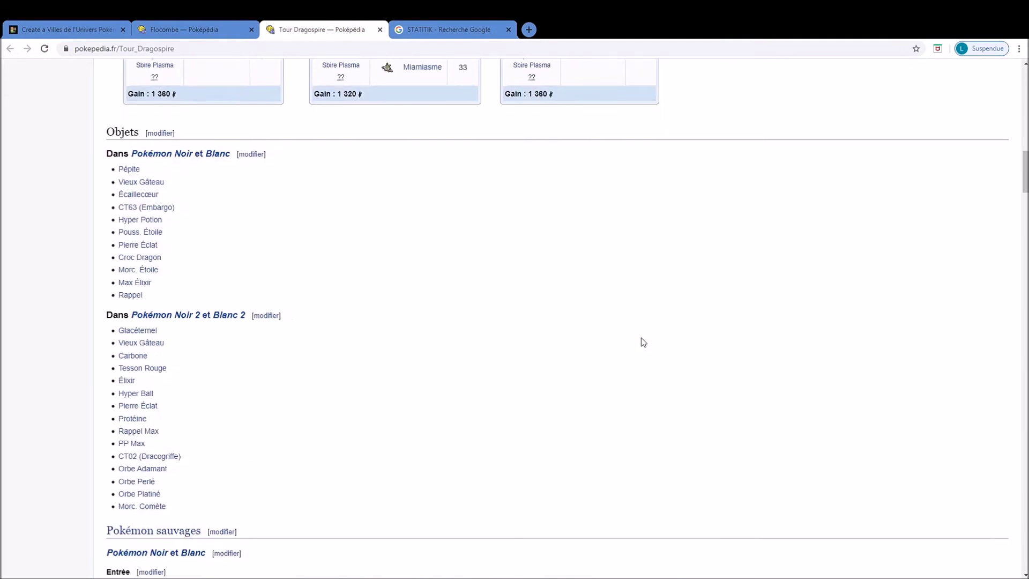
pyautogui.scroll(-12, 645, 341)
pyautogui.scroll(20, 777, 332)
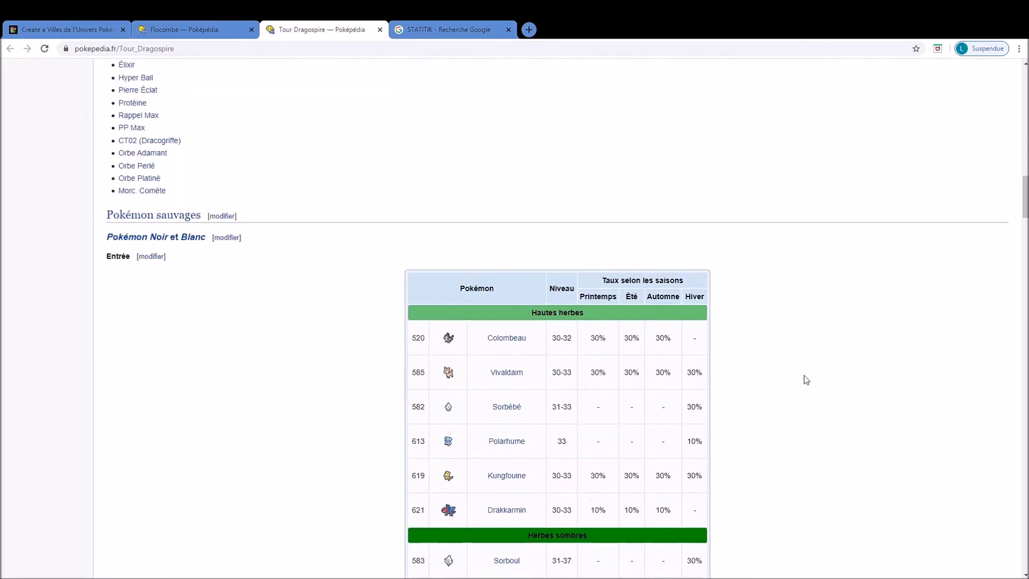
pyautogui.scroll(15, 805, 376)
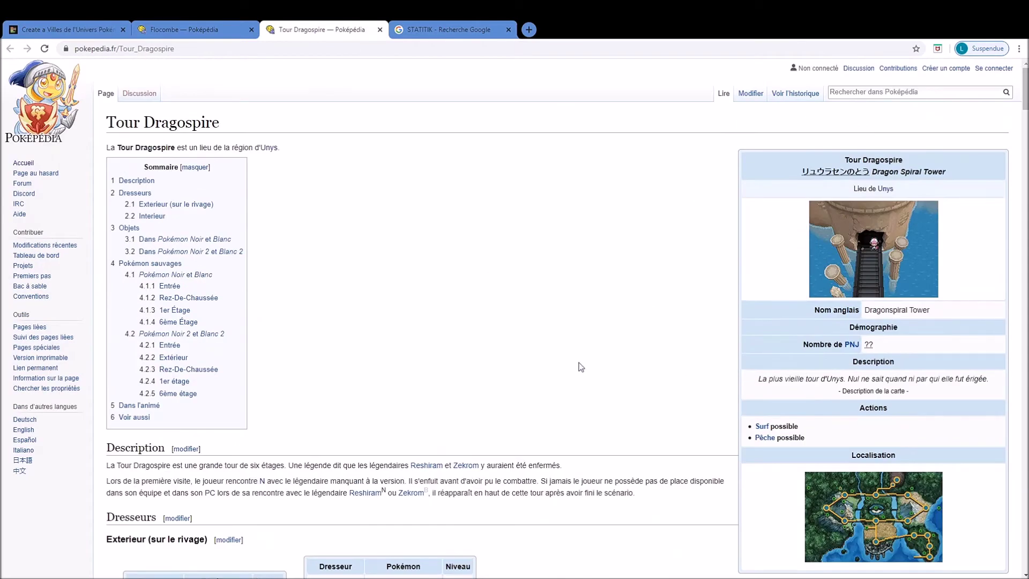
pyautogui.click(211, 21)
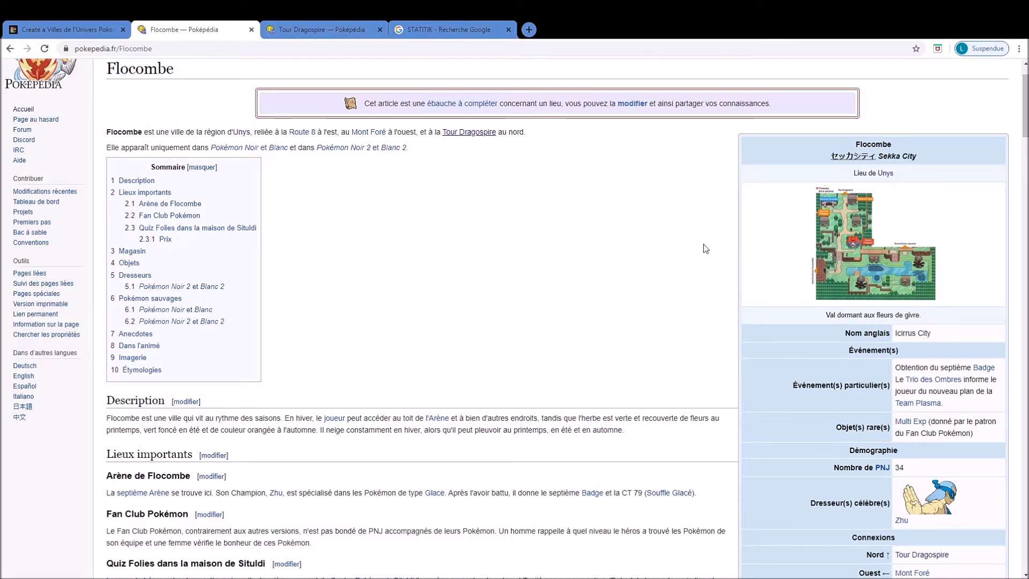
# Open the Flocombe map file from its article in a separate tab, close the Tour Dragospire article, and return to the Flocombe article.
pyautogui.scroll(-6, 586, 287)
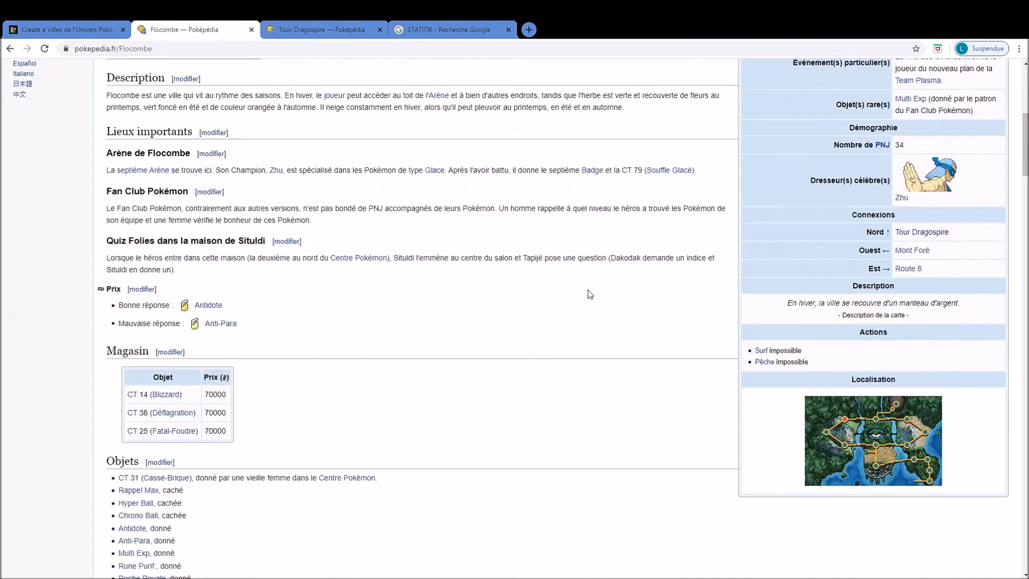
pyautogui.scroll(7, 586, 288)
pyautogui.middleClick(819, 324)
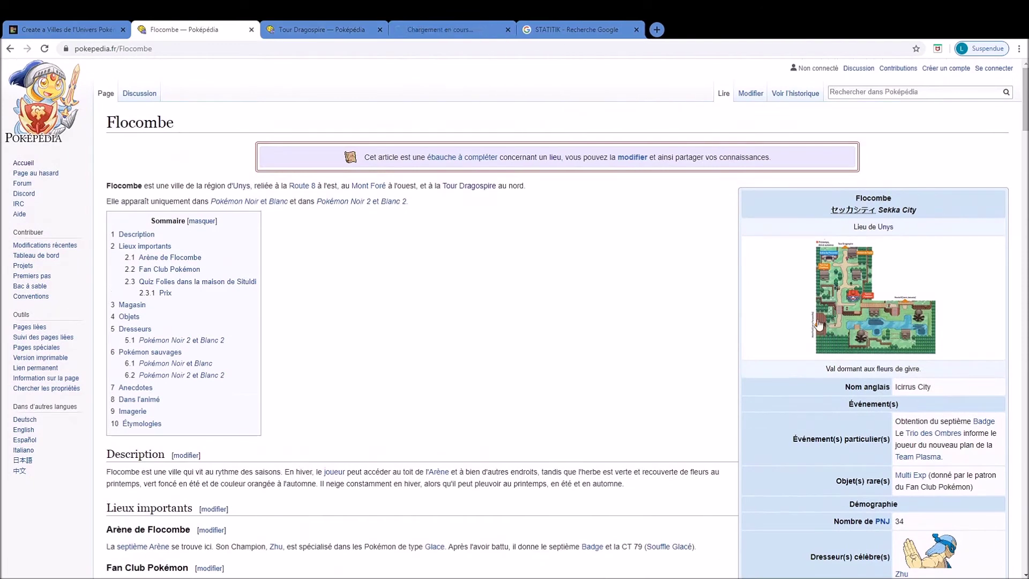
pyautogui.click(444, 23)
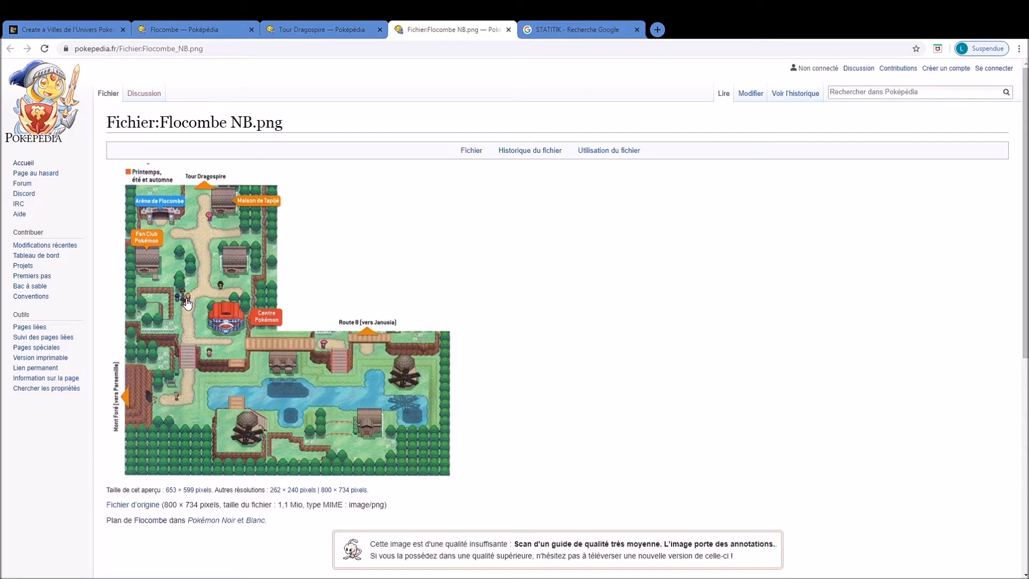
pyautogui.click(380, 30)
pyautogui.click(214, 29)
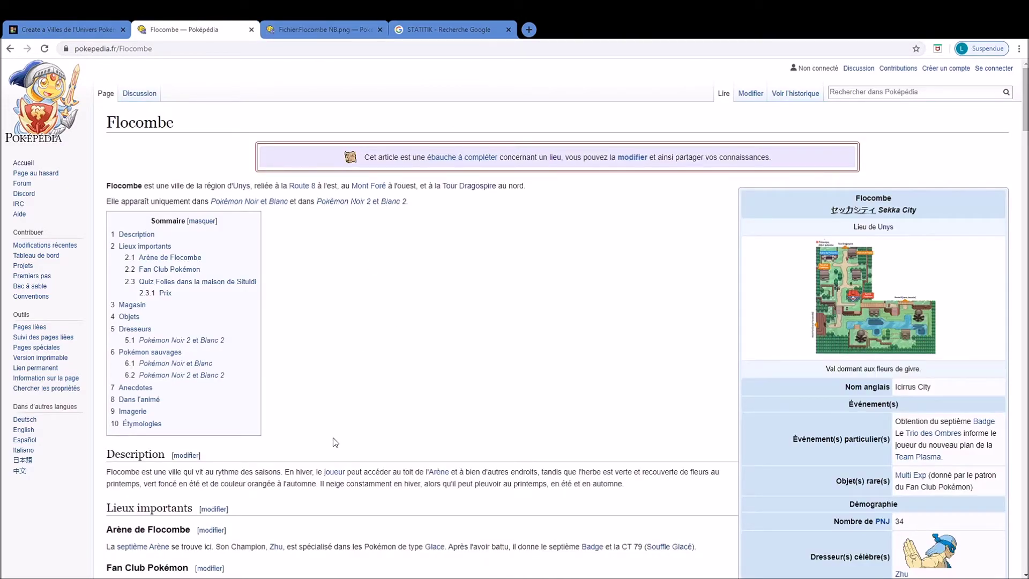
# Skim the Flocombe article, then place the snowy Flocombe map in tier C of the tier list.
pyautogui.scroll(-6, 334, 440)
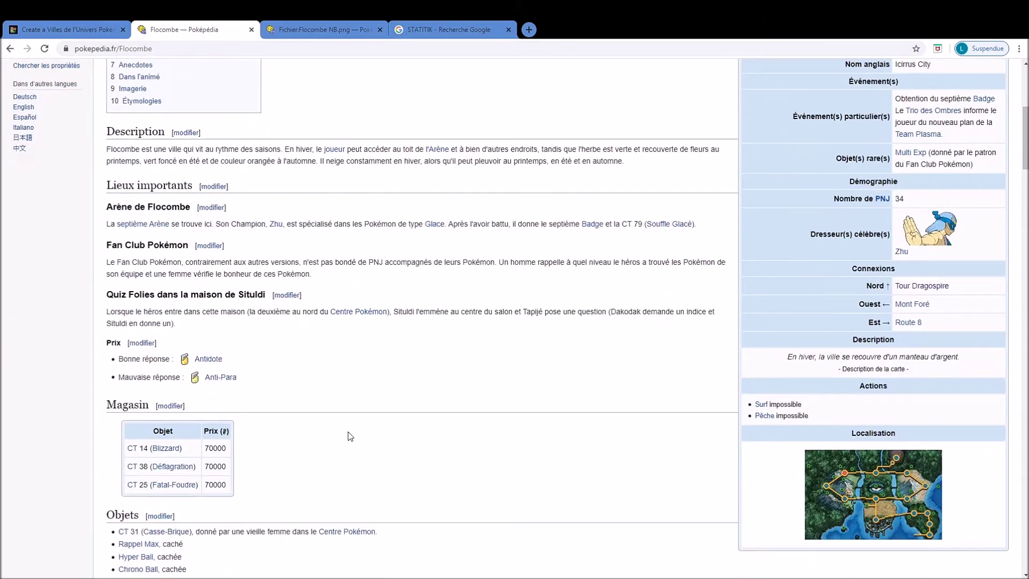
pyautogui.scroll(-7, 355, 429)
pyautogui.scroll(-7, 461, 446)
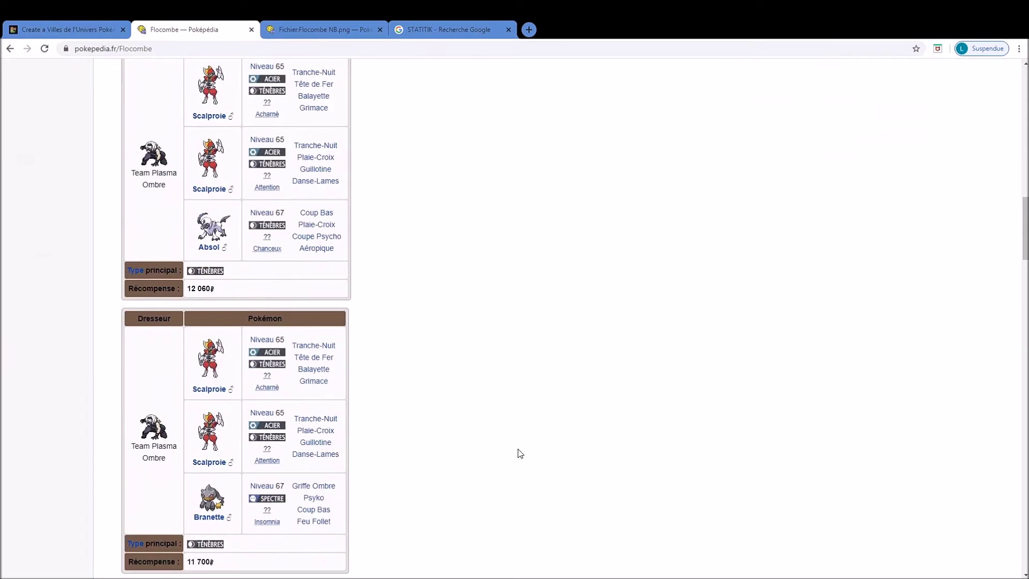
pyautogui.scroll(20, 520, 452)
pyautogui.scroll(2, 520, 452)
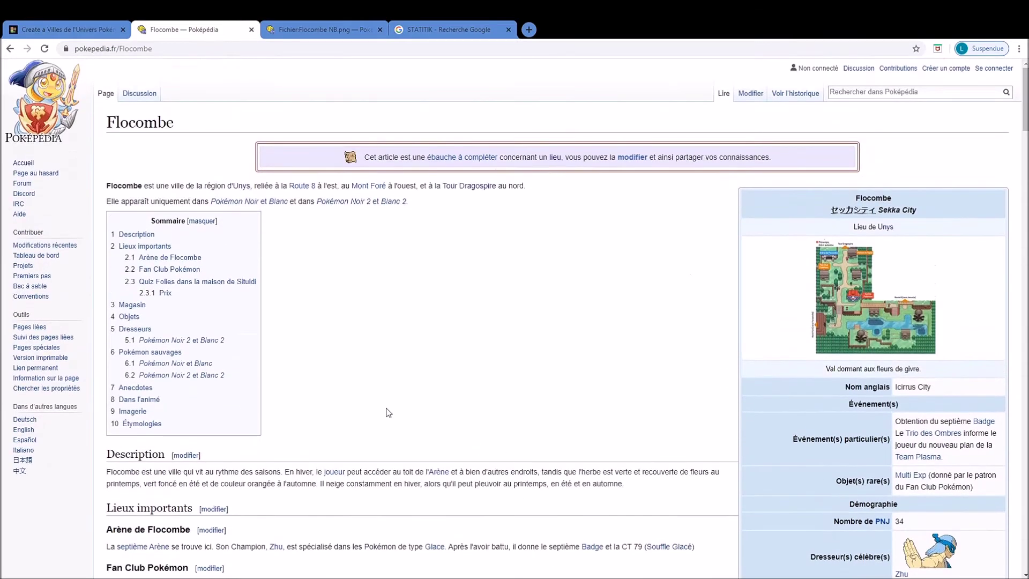
pyautogui.click(86, 28)
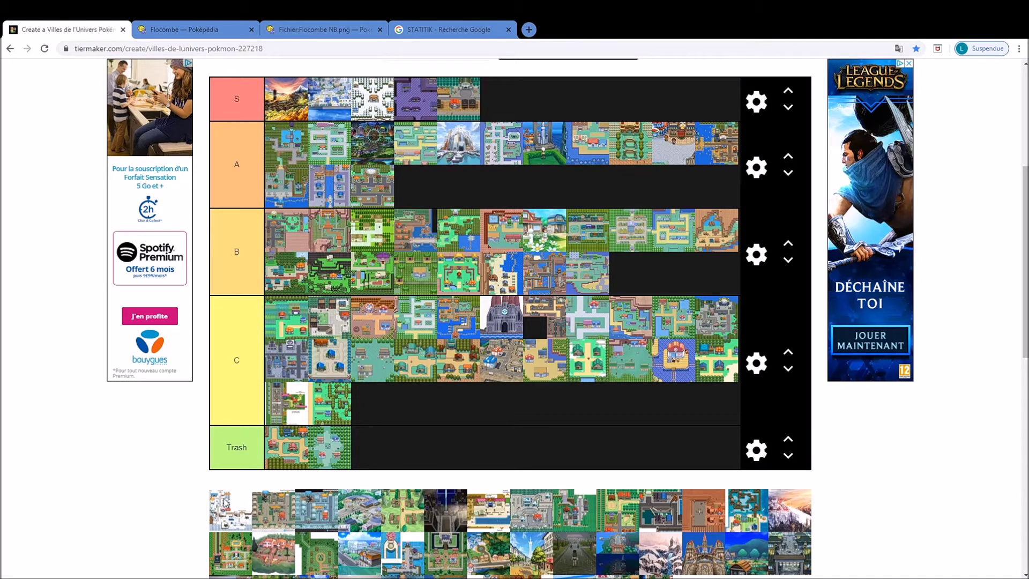
pyautogui.moveTo(239, 512); pyautogui.dragTo(503, 358)
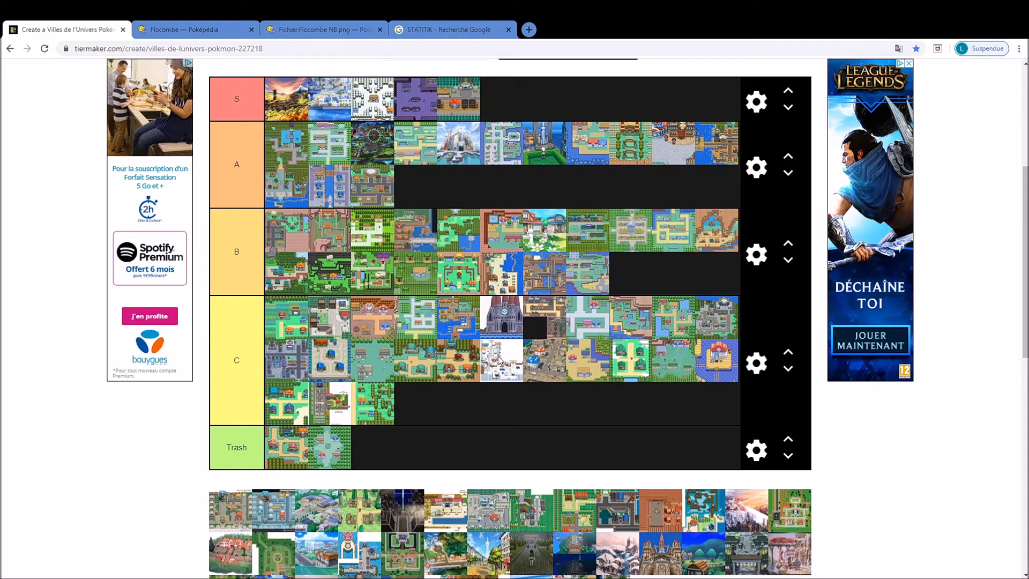
# Search Poképédia for Janusia and read the introduction and important places in the town's article.
pyautogui.click(174, 29)
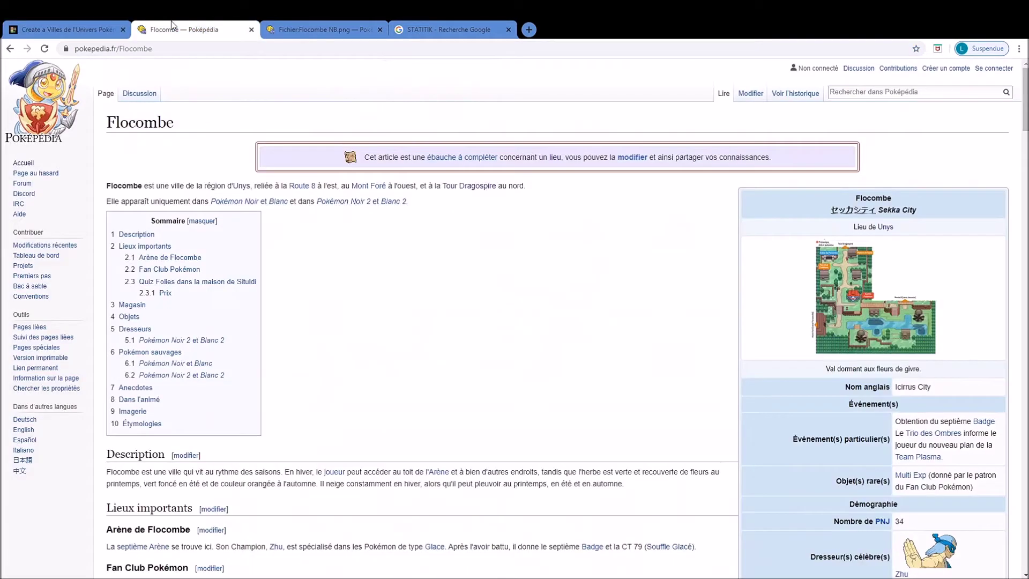
pyautogui.click(928, 90)
pyautogui.write('Janusia')
pyautogui.press('Return')
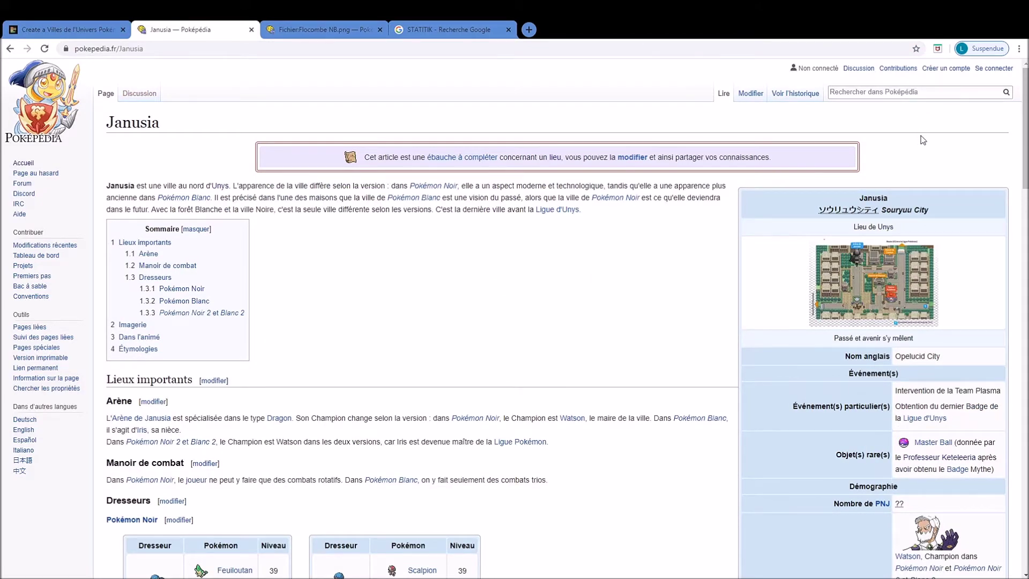
pyautogui.scroll(-3, 623, 275)
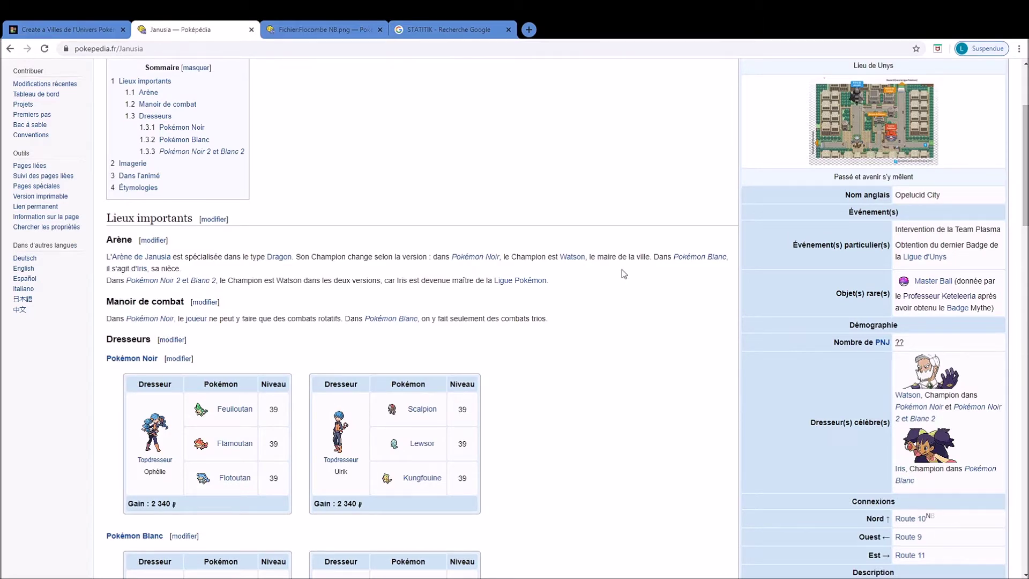
pyautogui.scroll(3, 623, 274)
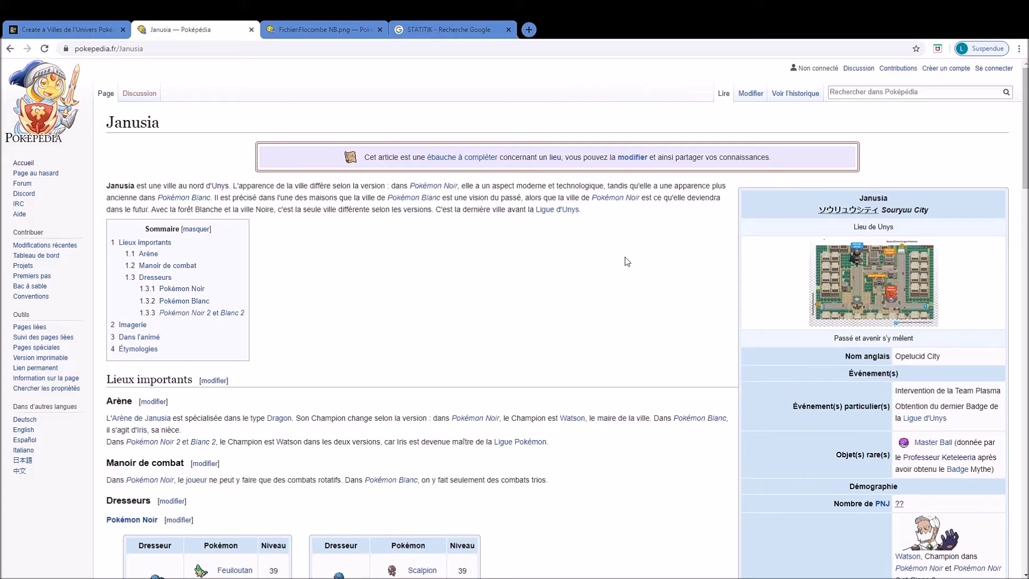
# Replace the STATITIK query in Google Images with a search for Janusia.
pyautogui.click(424, 24)
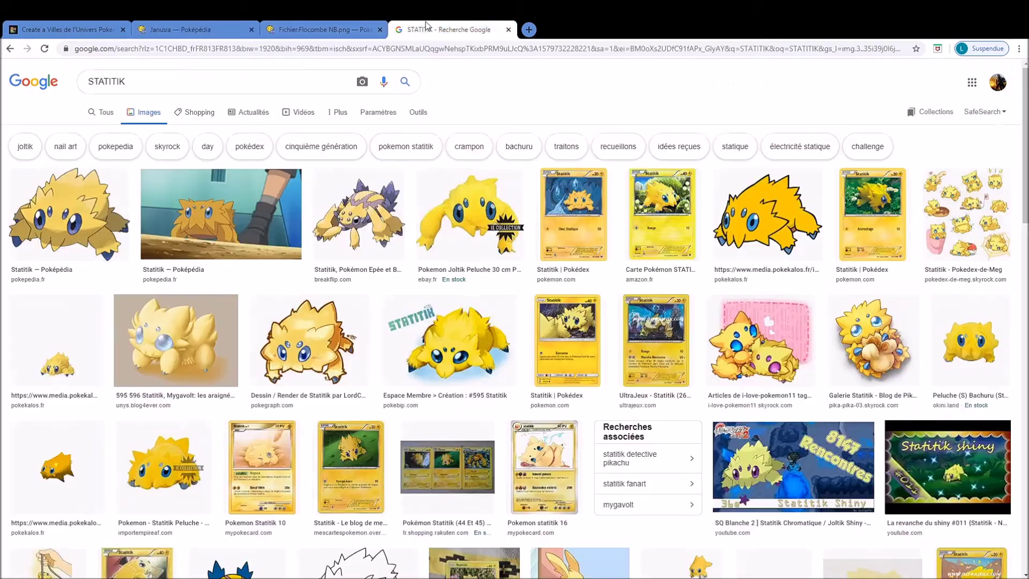
pyautogui.doubleClick(203, 84)
pyautogui.write('Janusia')
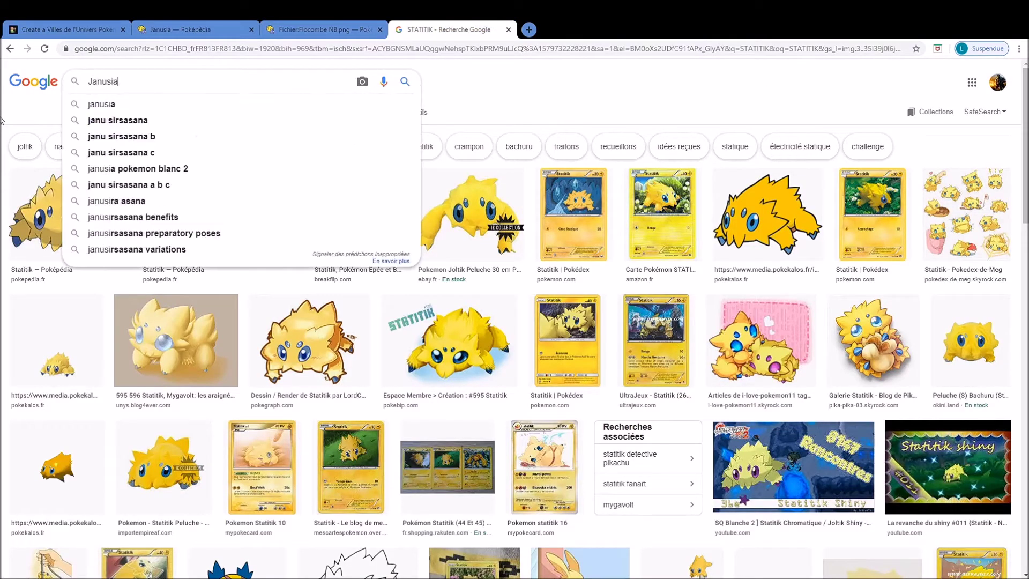
pyautogui.press('Return')
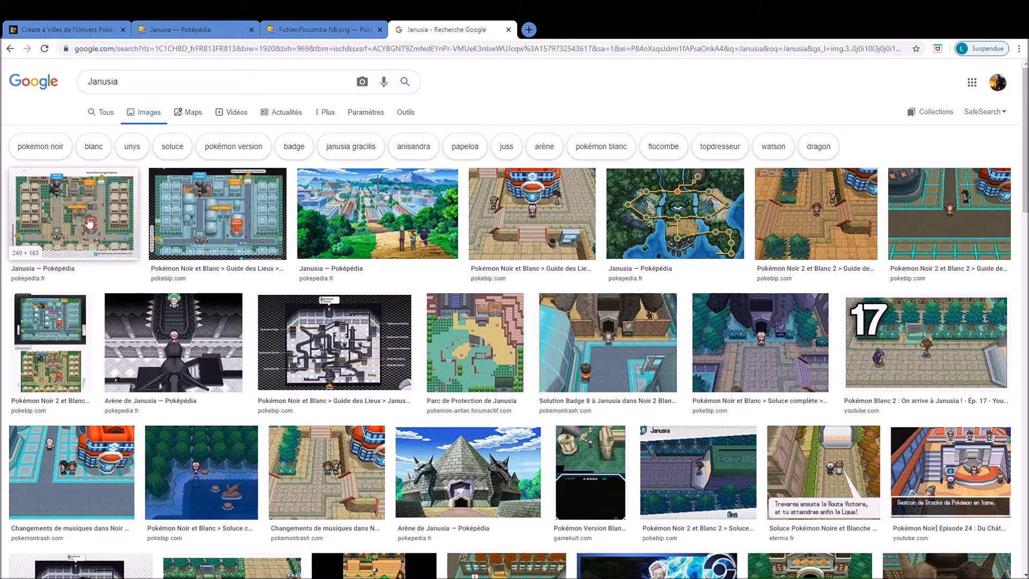
# Compare enlarged Janusia maps from Poképédia and Pokébip, then open the related image showing the Noire 2 and Blanche 2 versions.
pyautogui.click(81, 199)
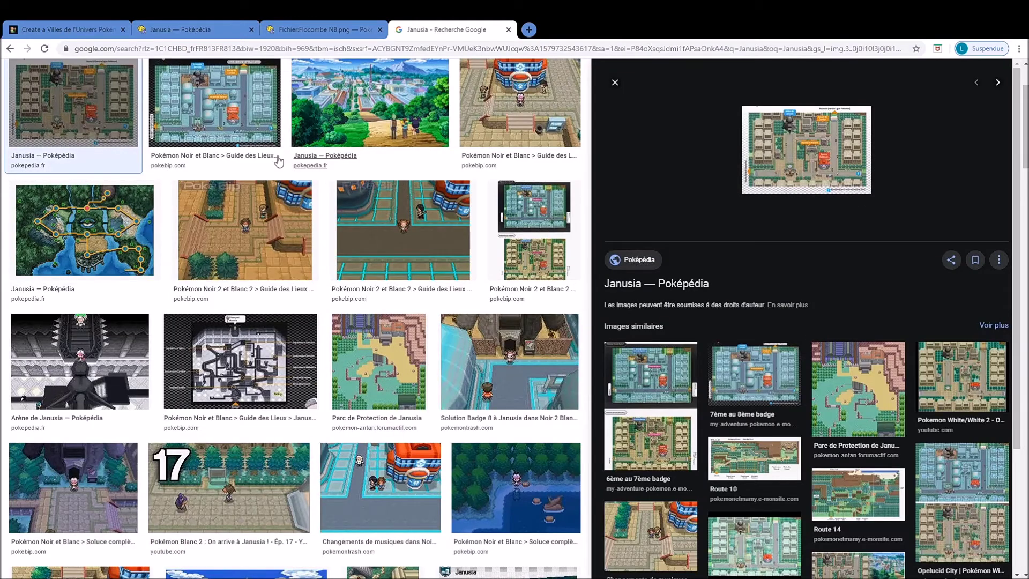
pyautogui.click(204, 121)
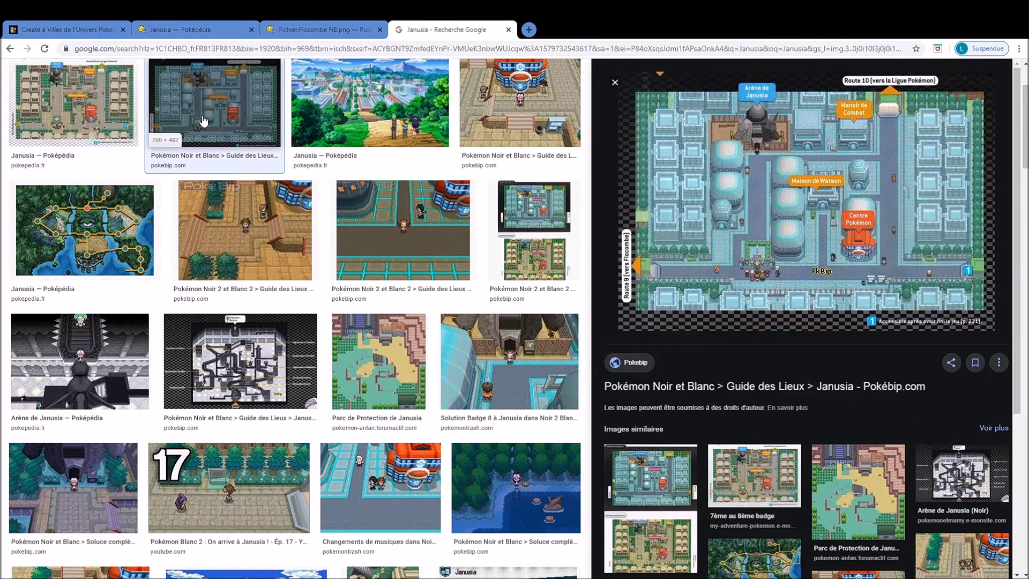
pyautogui.click(80, 111)
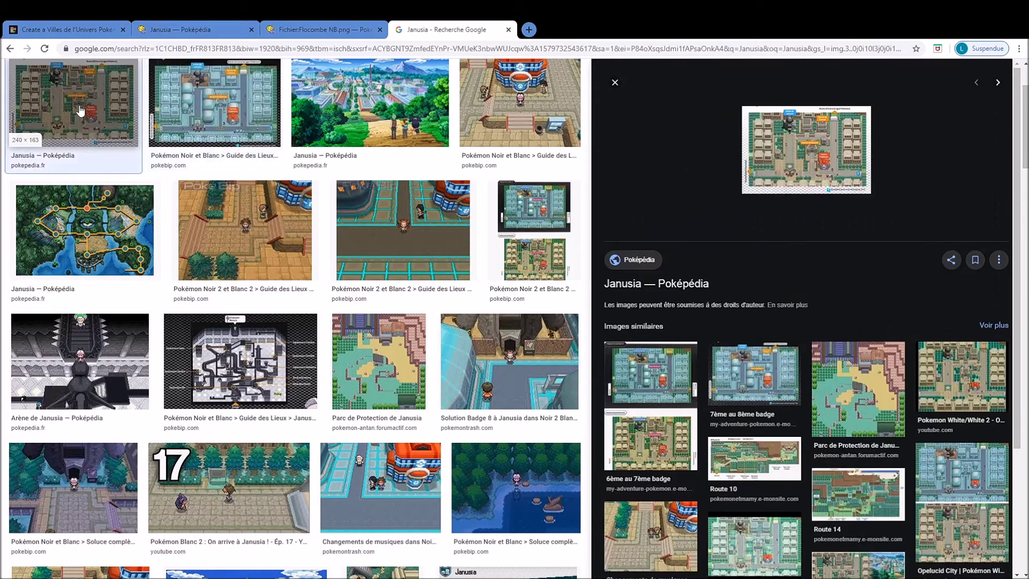
pyautogui.click(643, 448)
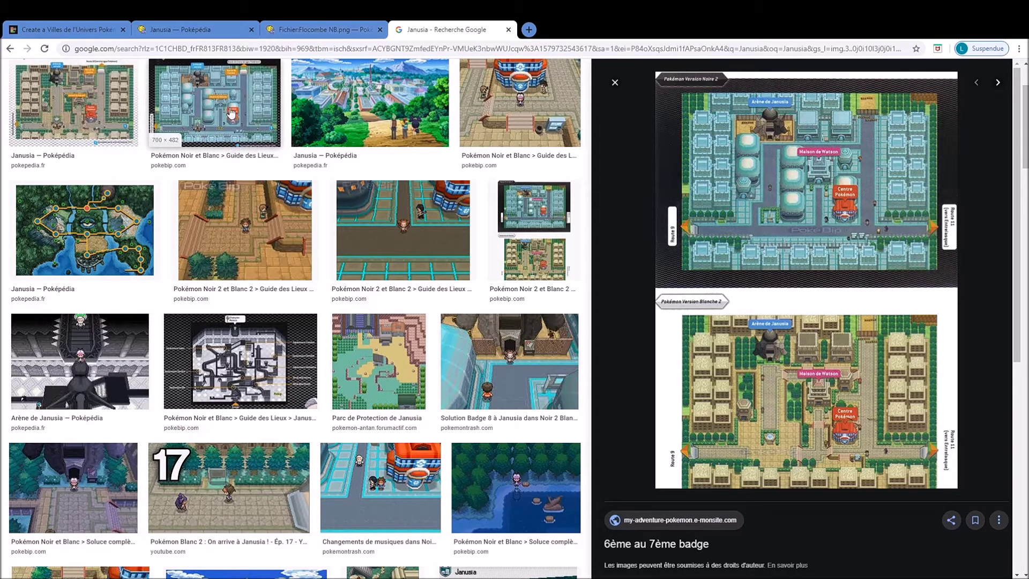
# Place the Janusia map in tier C of the tier list and review the remaining town images.
pyautogui.click(35, 28)
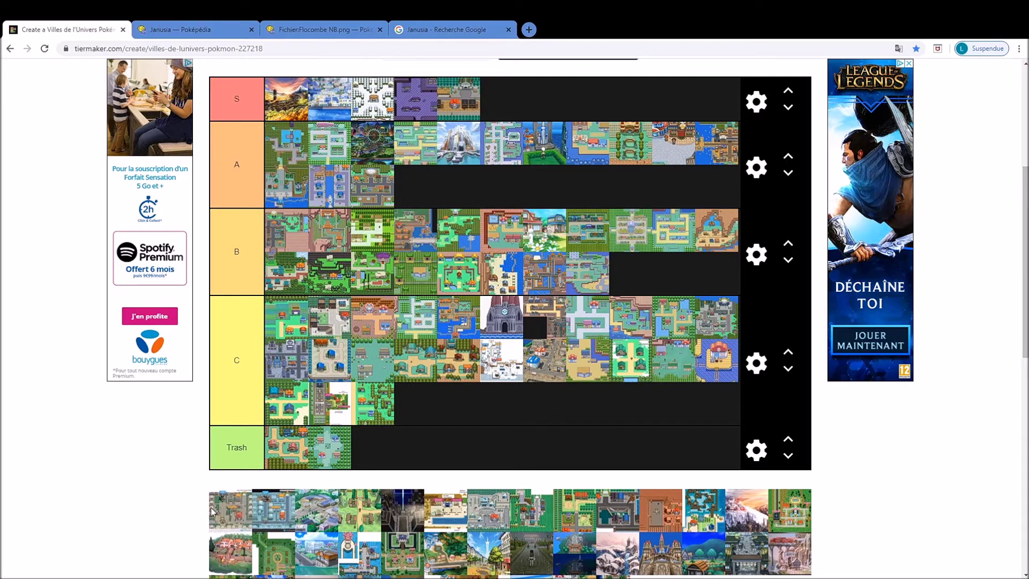
pyautogui.moveTo(225, 506); pyautogui.dragTo(516, 319)
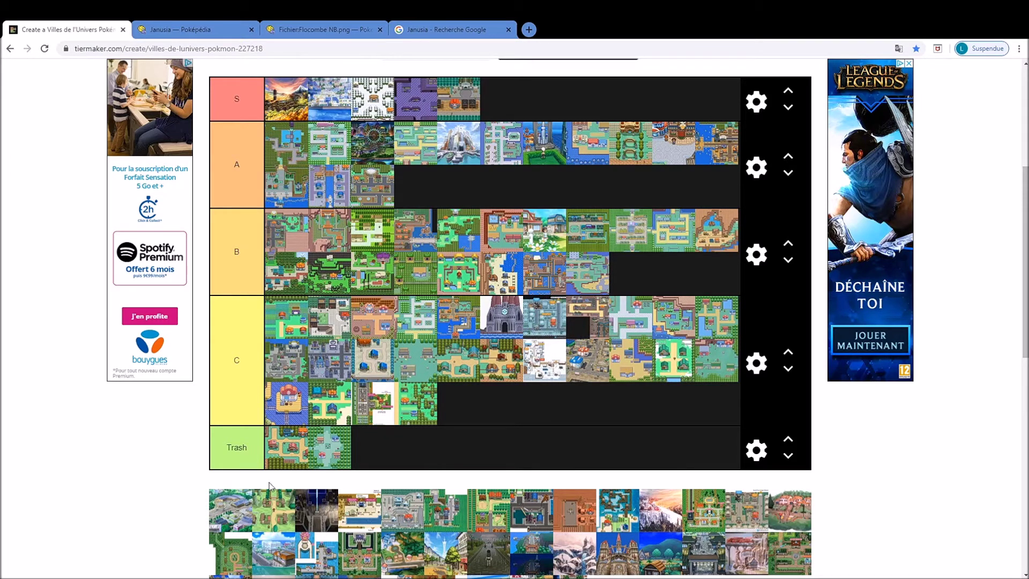
pyautogui.scroll(-1, 289, 474)
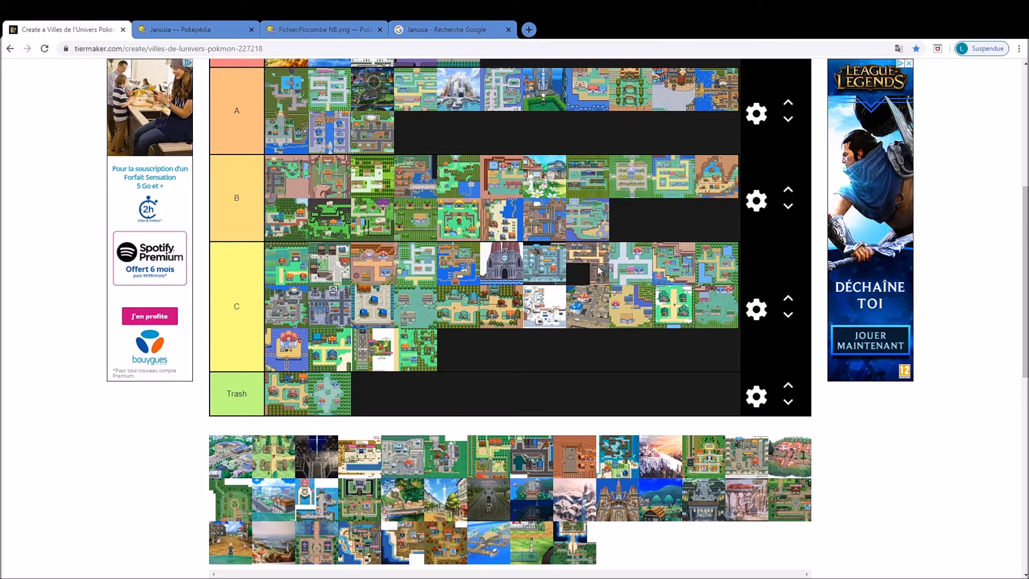
pyautogui.scroll(1, 402, 161)
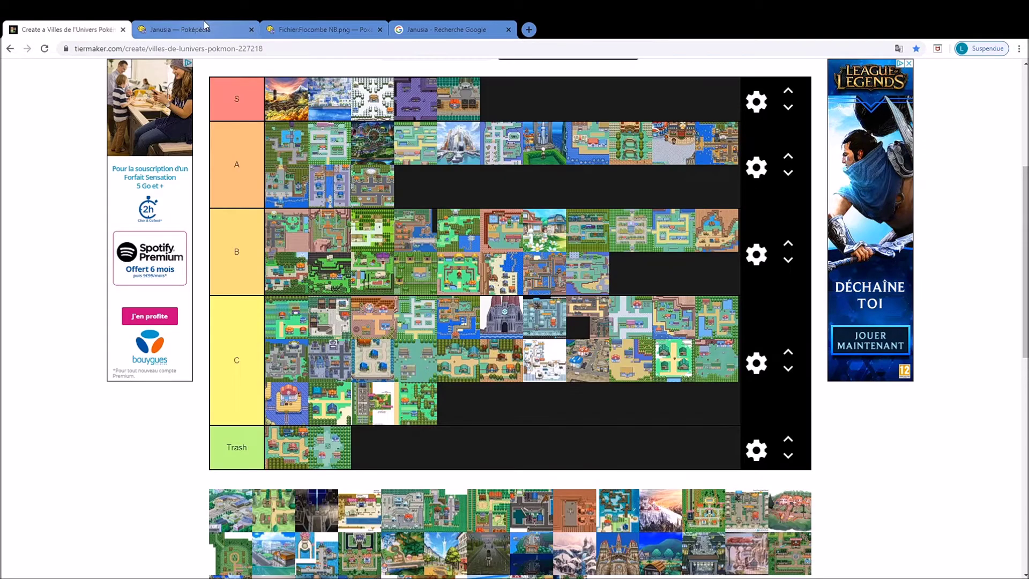
# Search Poképédia for Rotombourg and browse the town's article down to its anime appearances.
pyautogui.click(204, 28)
pyautogui.click(869, 95)
pyautogui.write('Rotombourg')
pyautogui.press('Return')
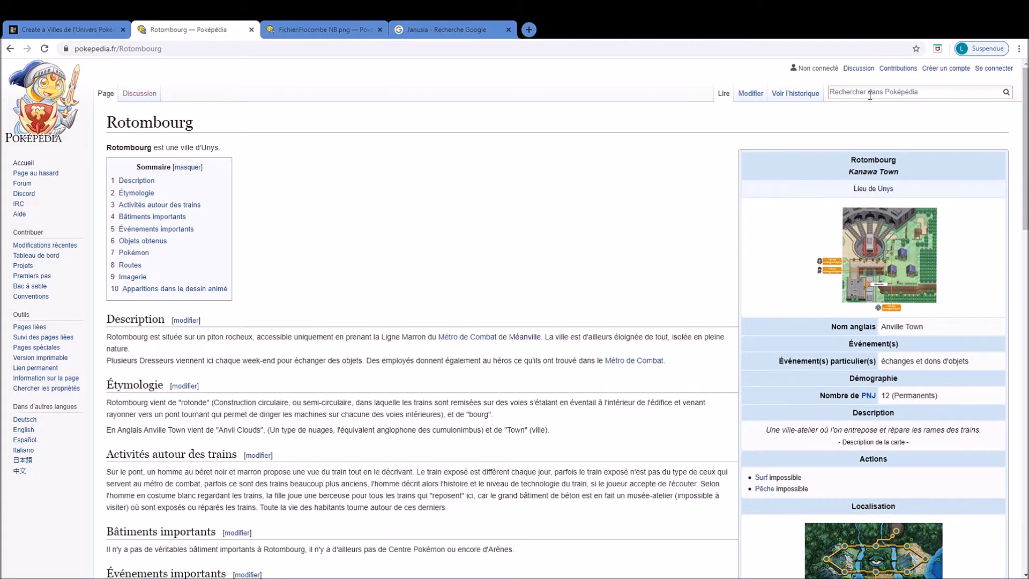
pyautogui.scroll(-12, 558, 195)
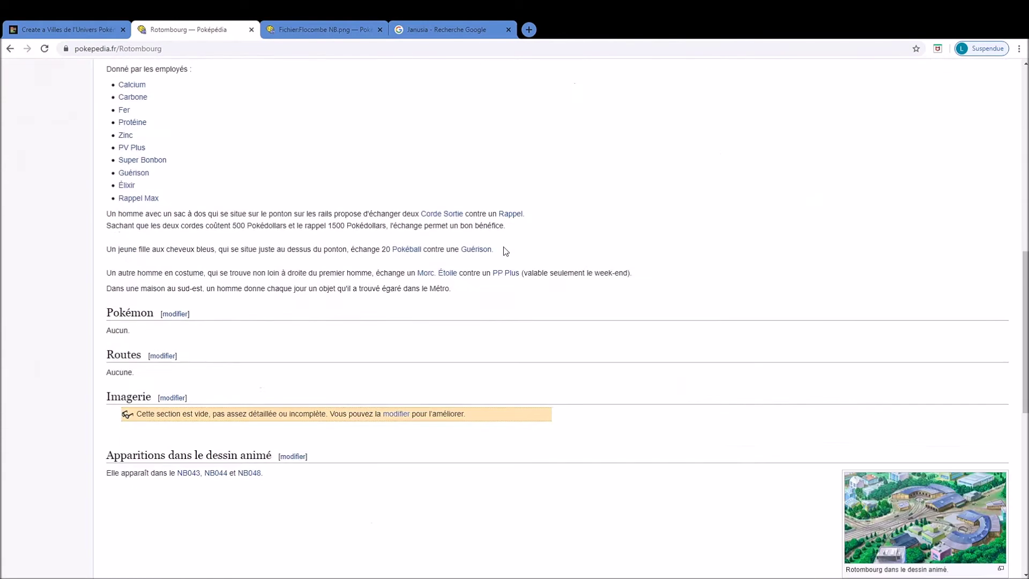
# Check the Rotombourg article, return to the tier list and place the Rotombourg aerial image in the second row of tier C.
pyautogui.scroll(-3, 506, 247)
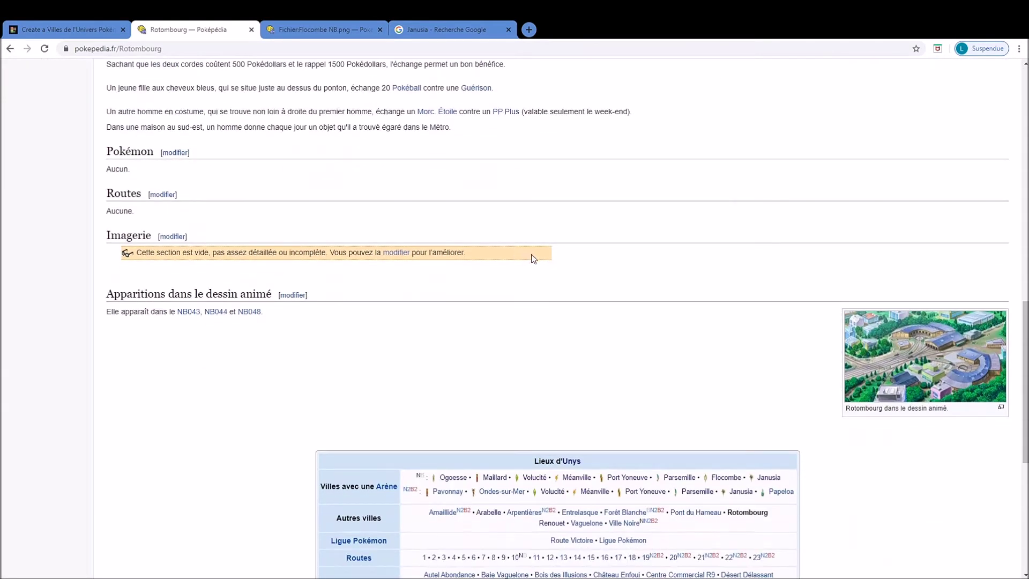
pyautogui.scroll(15, 552, 363)
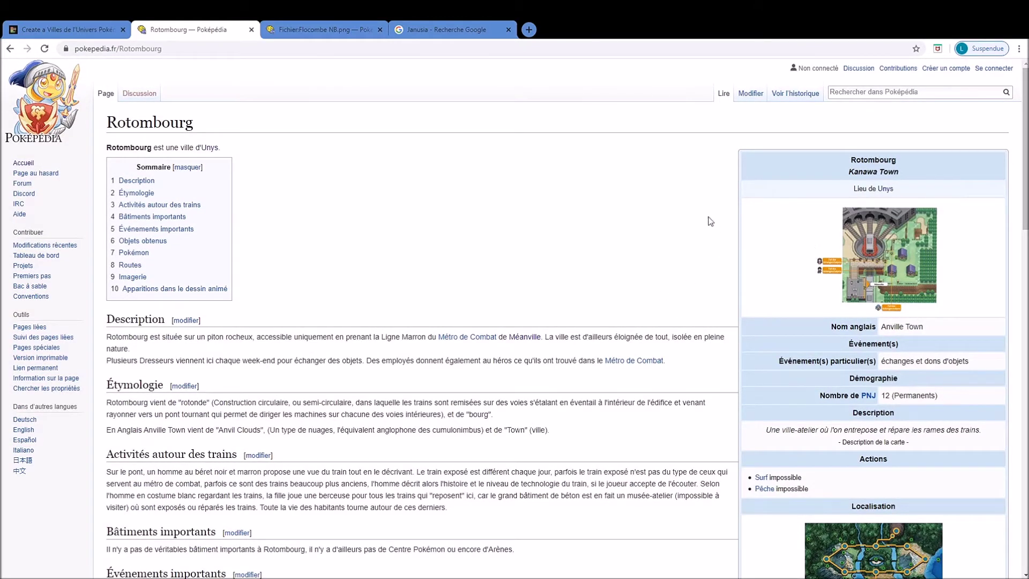
pyautogui.click(75, 26)
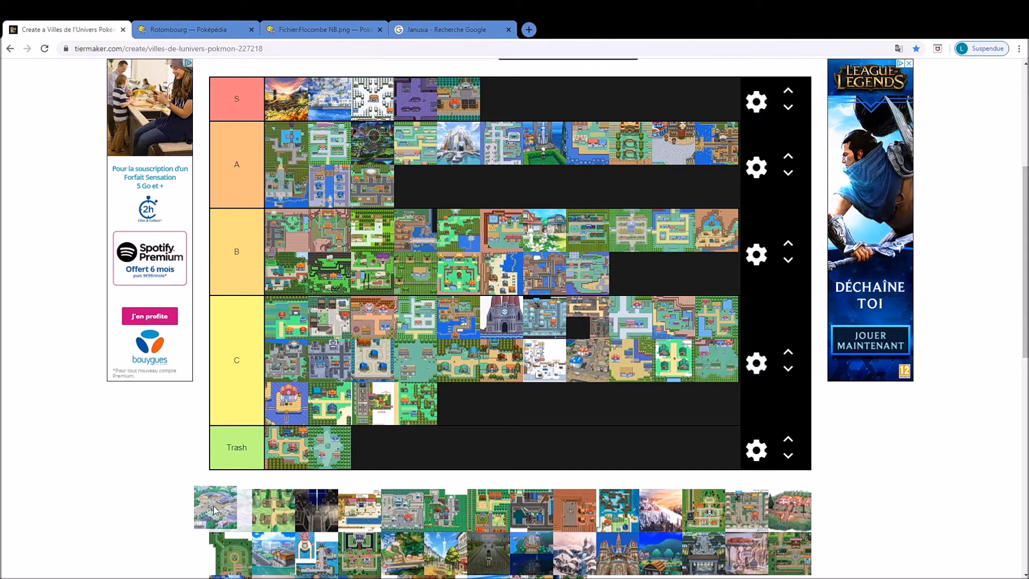
pyautogui.moveTo(213, 505)
pyautogui.mouseDown()
pyautogui.moveTo(205, 503)
pyautogui.moveTo(214, 503)
pyautogui.mouseUp()
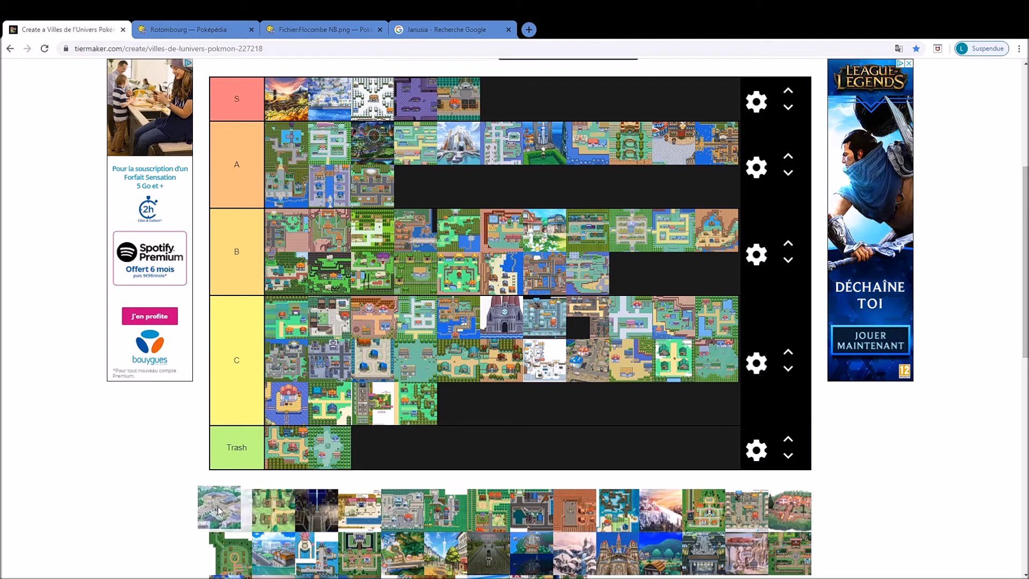
pyautogui.scroll(-3, 219, 505)
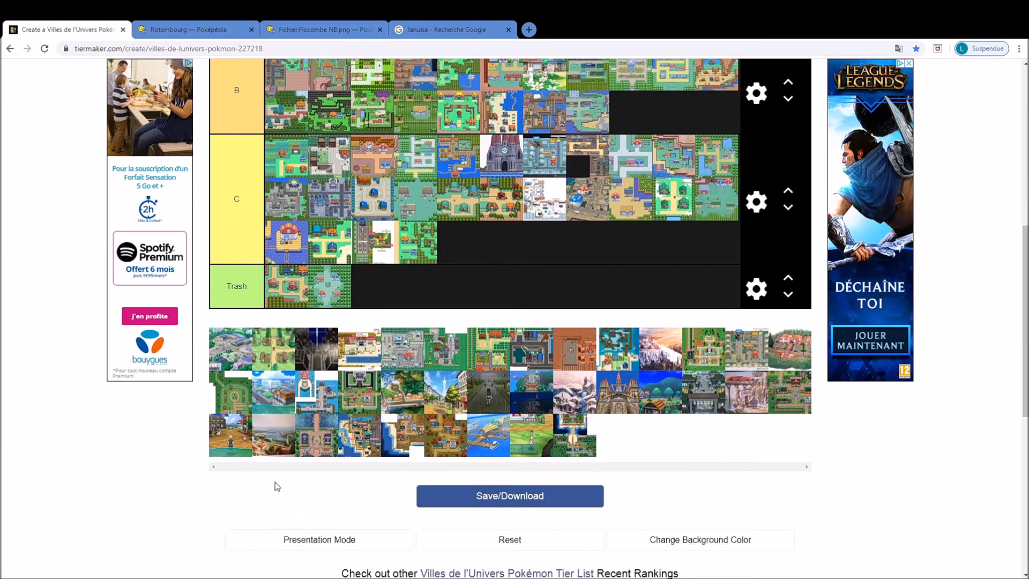
pyautogui.scroll(3, 289, 477)
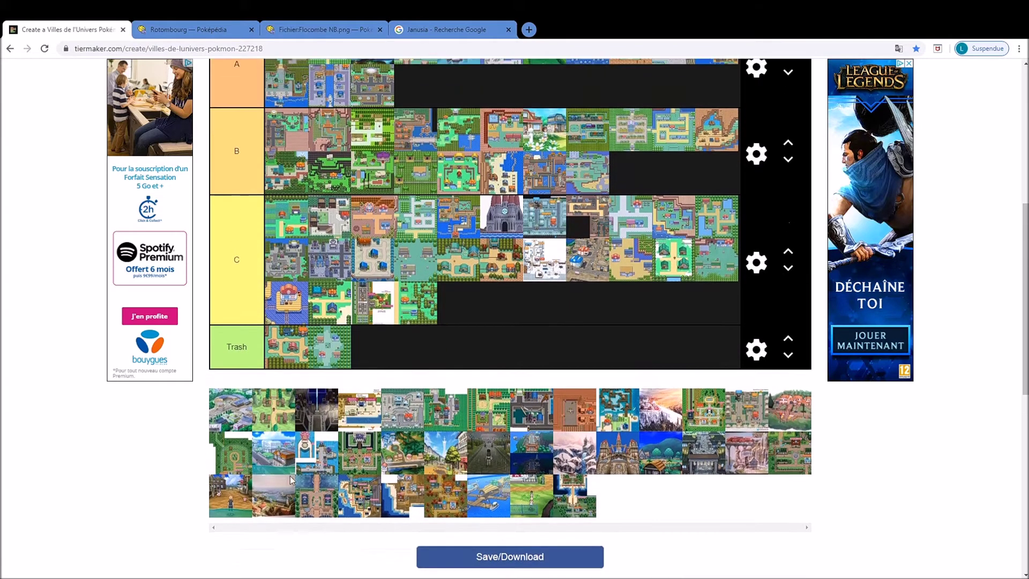
pyautogui.moveTo(235, 511); pyautogui.dragTo(595, 355)
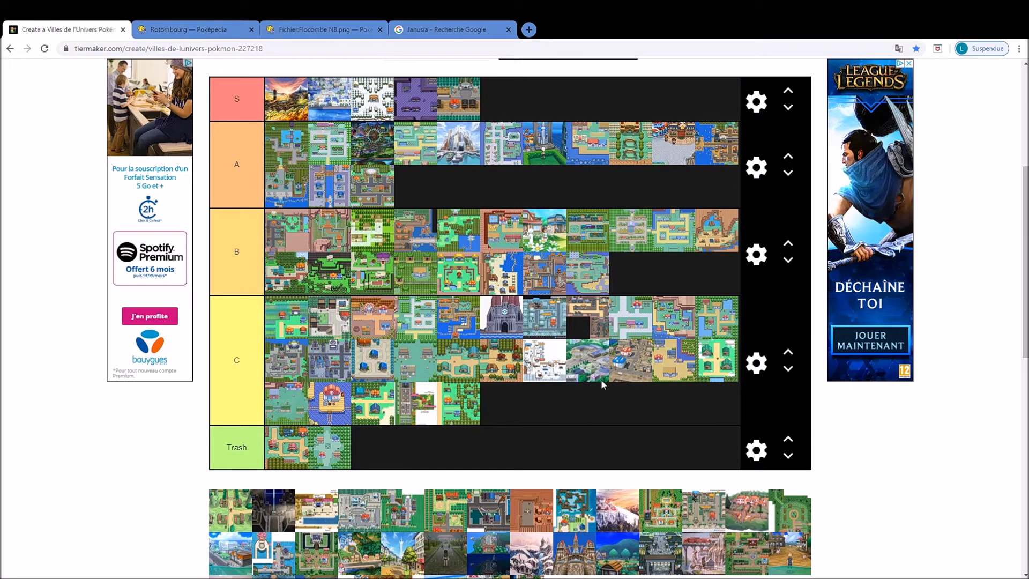
# Search Poképédia for "Forêt Blanche" and open its article.
pyautogui.click(223, 20)
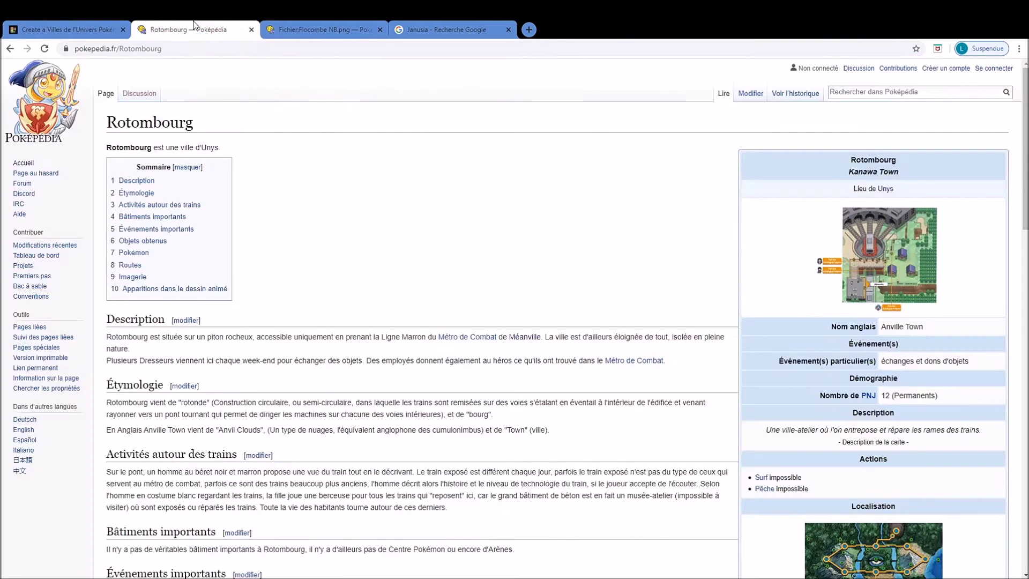
pyautogui.click(876, 90)
pyautogui.write('Forêt Blanche')
pyautogui.press('Return')
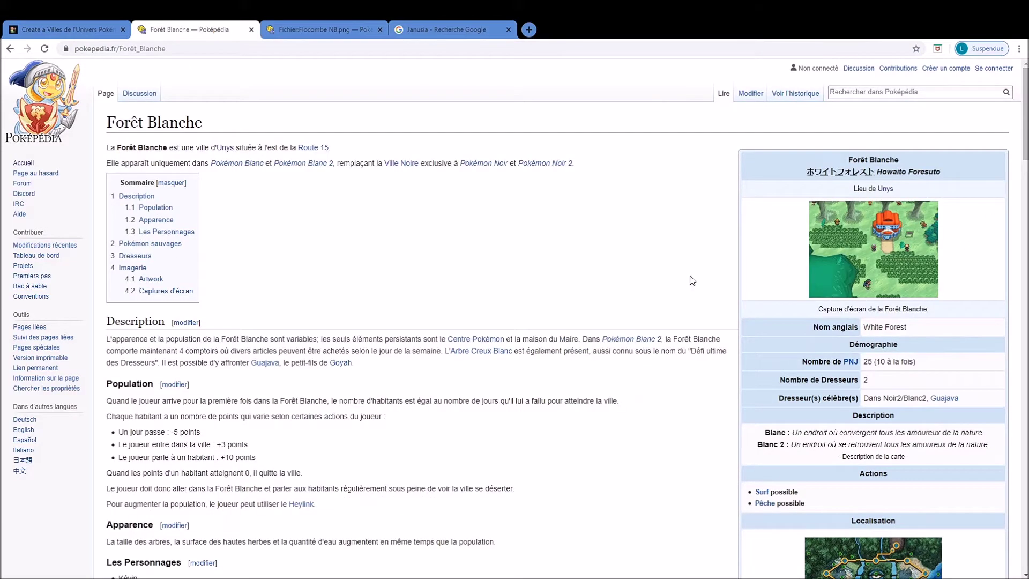
# Read the Forêt Blanche description and population sections, highlighting the three rules on how residents' points change.
pyautogui.scroll(-3, 579, 248)
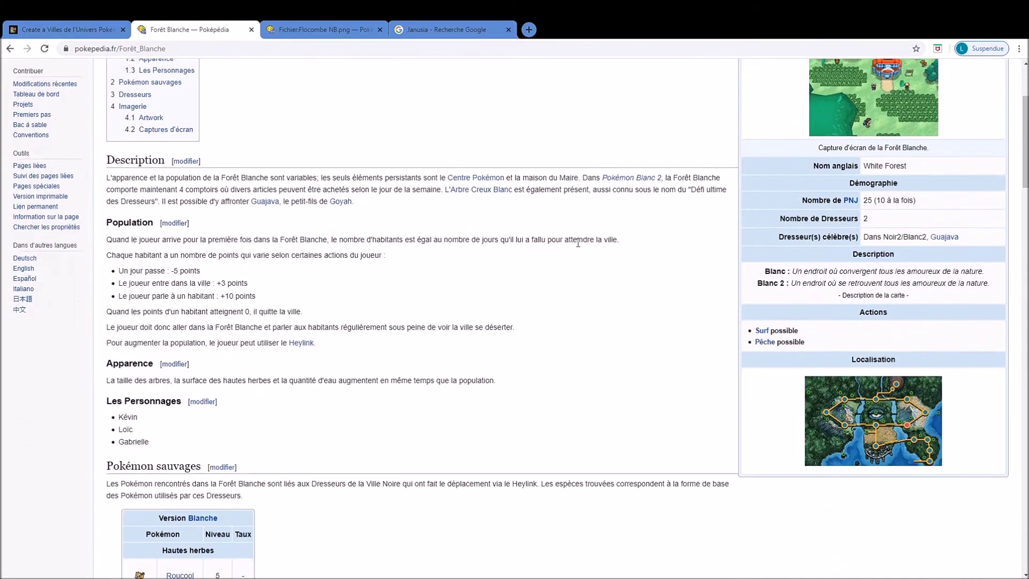
pyautogui.scroll(3, 576, 240)
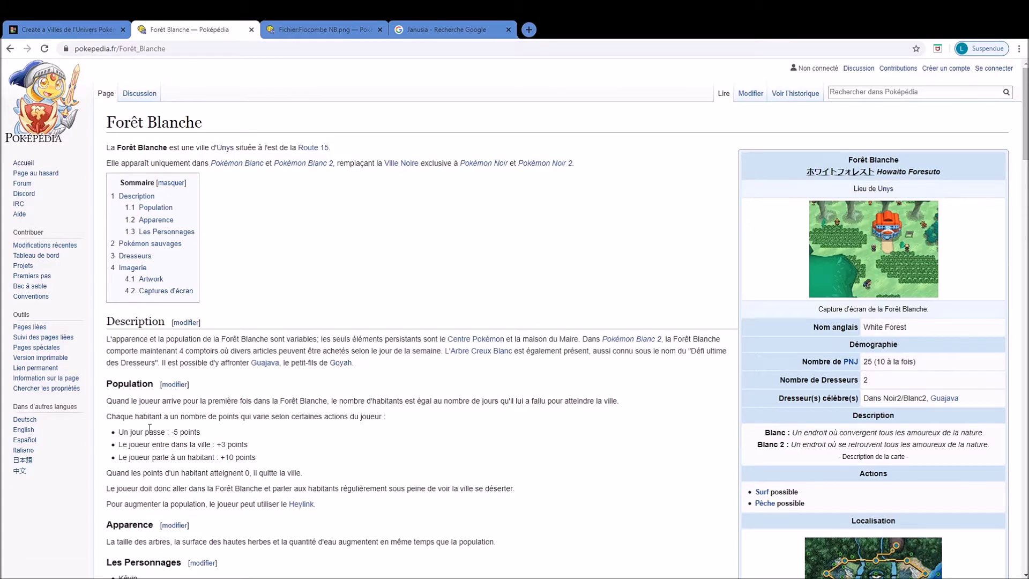
pyautogui.scroll(-2, 150, 424)
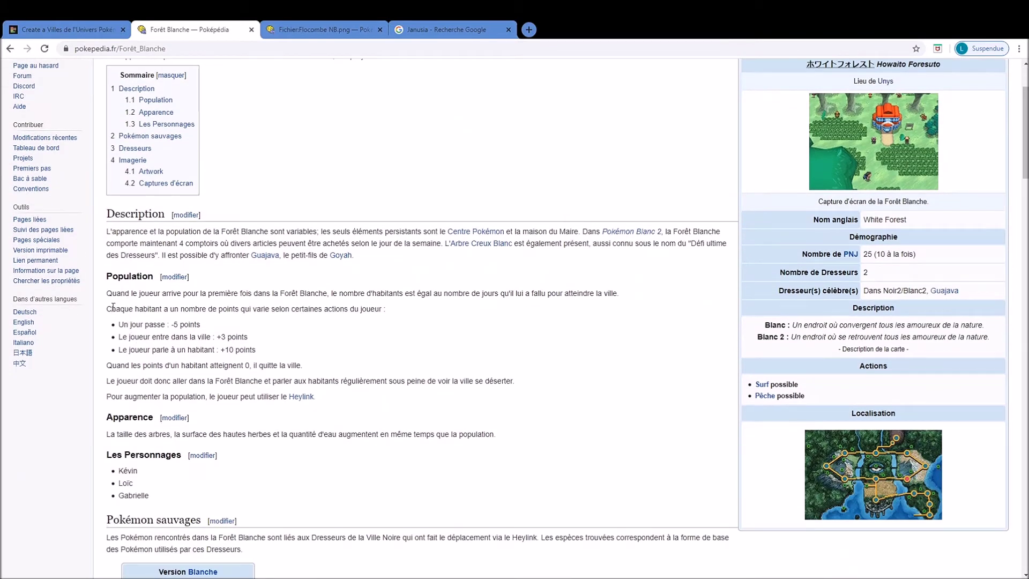
pyautogui.moveTo(118, 324); pyautogui.dragTo(252, 353)
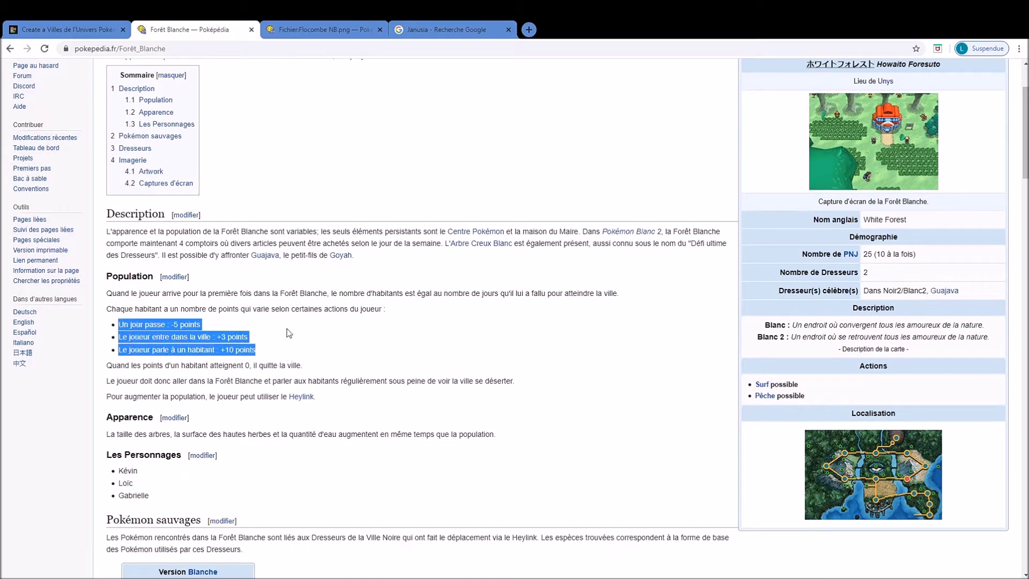
pyautogui.click(147, 321)
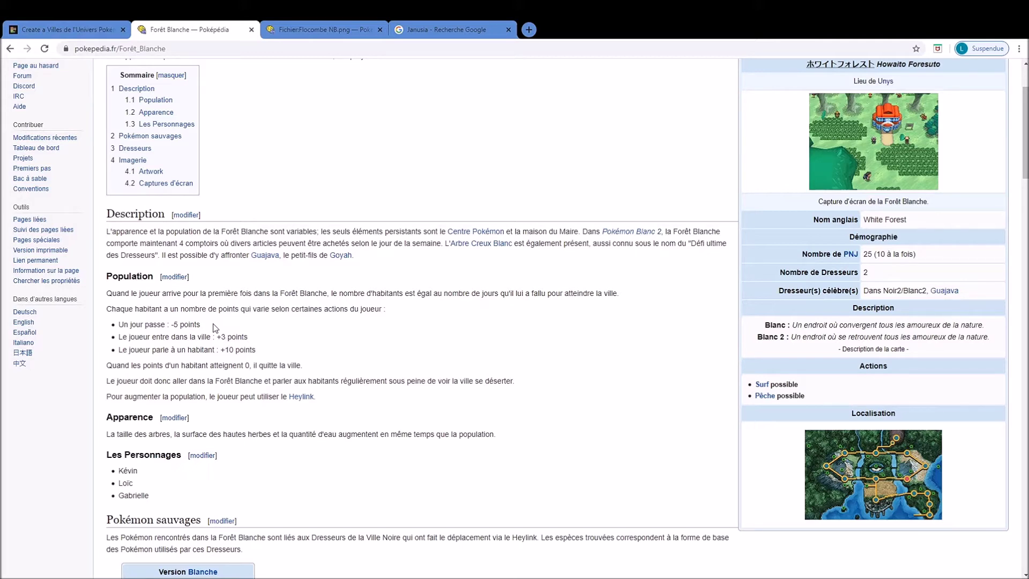
pyautogui.scroll(-9, 385, 363)
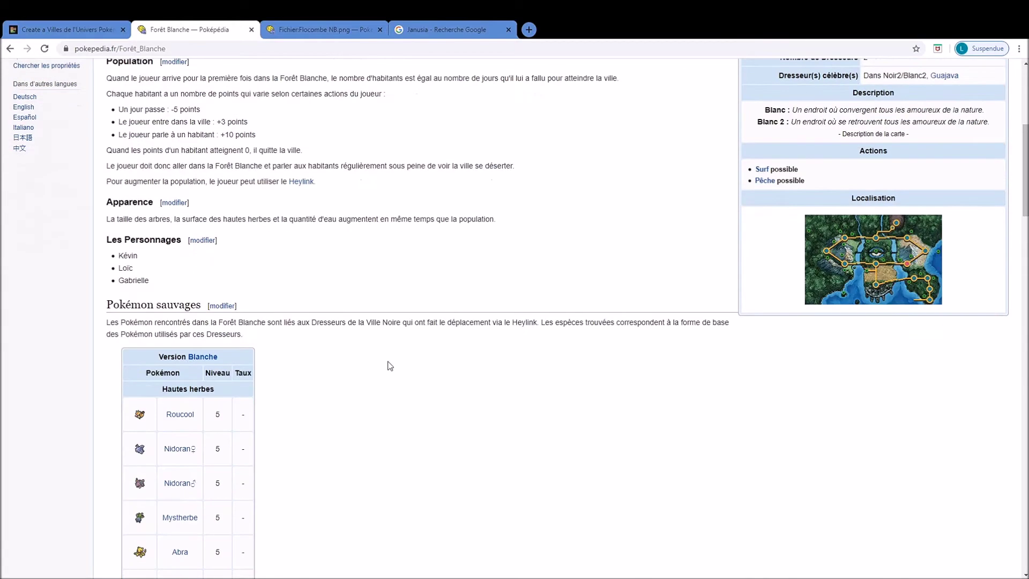
pyautogui.scroll(15, 614, 362)
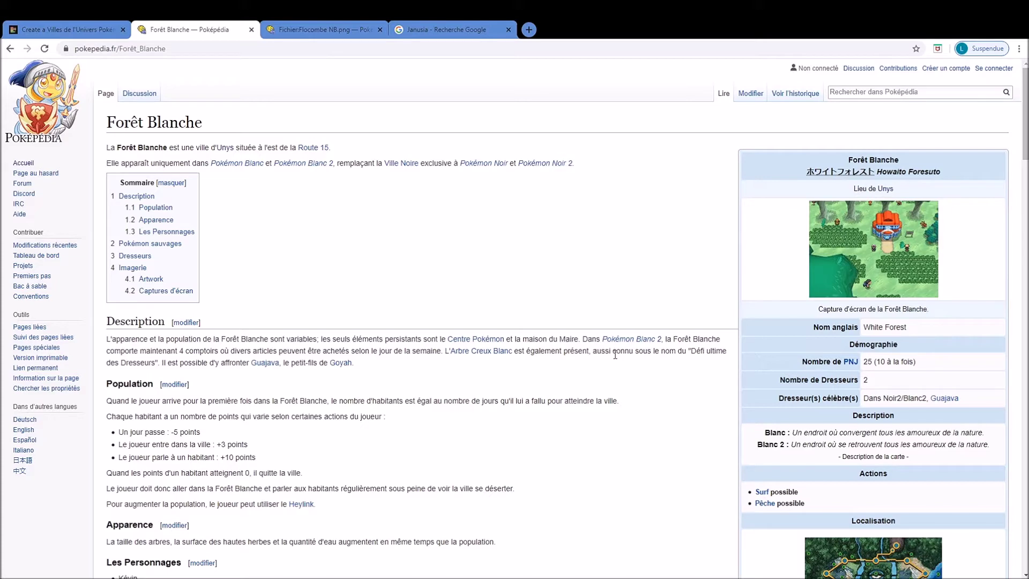
# Look through the Forêt Blanche article's wild Pokémon, trainers, artwork and screenshots, and return to its introduction.
pyautogui.scroll(-4, 615, 355)
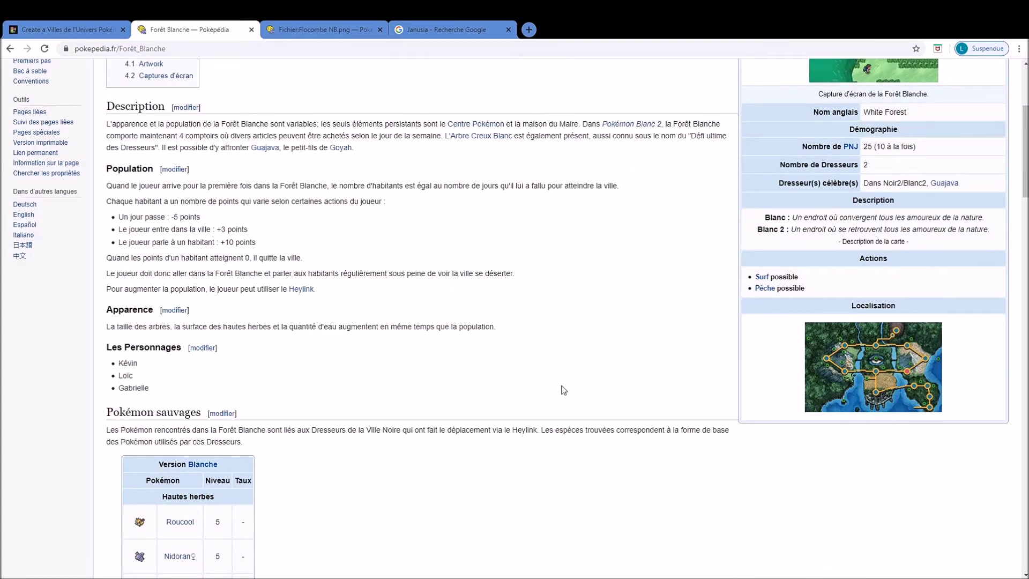
pyautogui.scroll(-20, 563, 389)
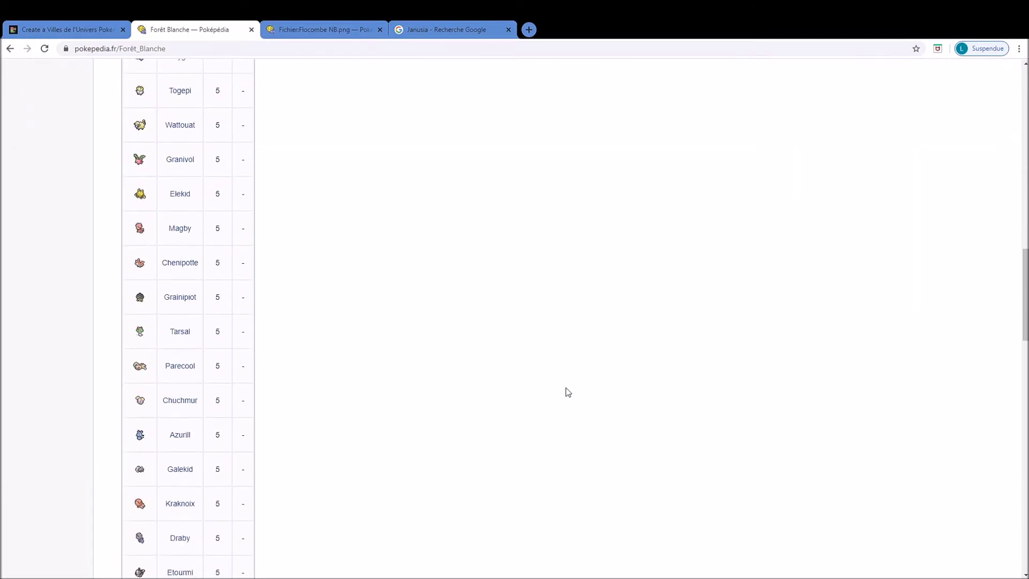
pyautogui.scroll(-1, 567, 397)
pyautogui.scroll(1, 567, 397)
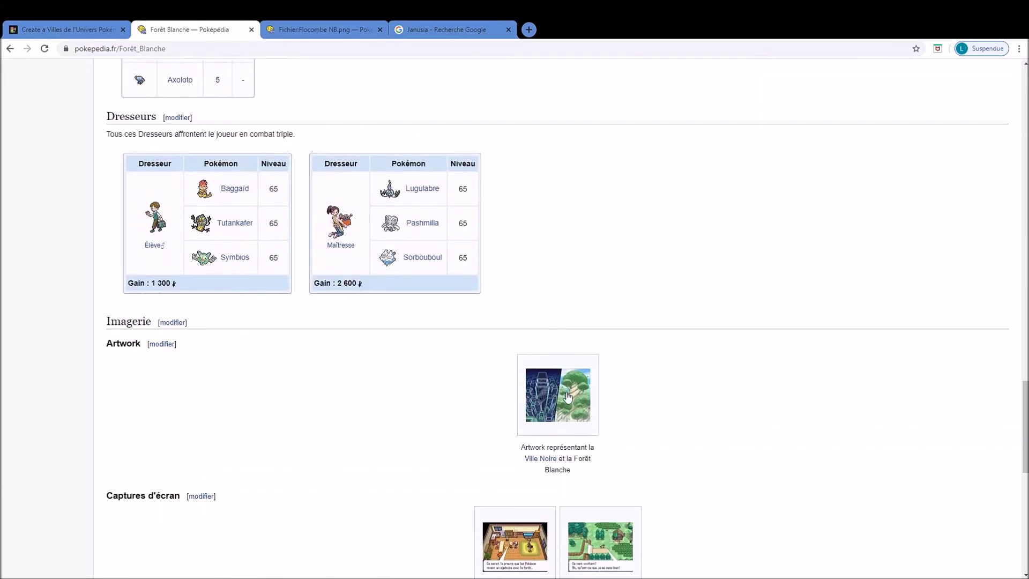
pyautogui.scroll(-7, 567, 396)
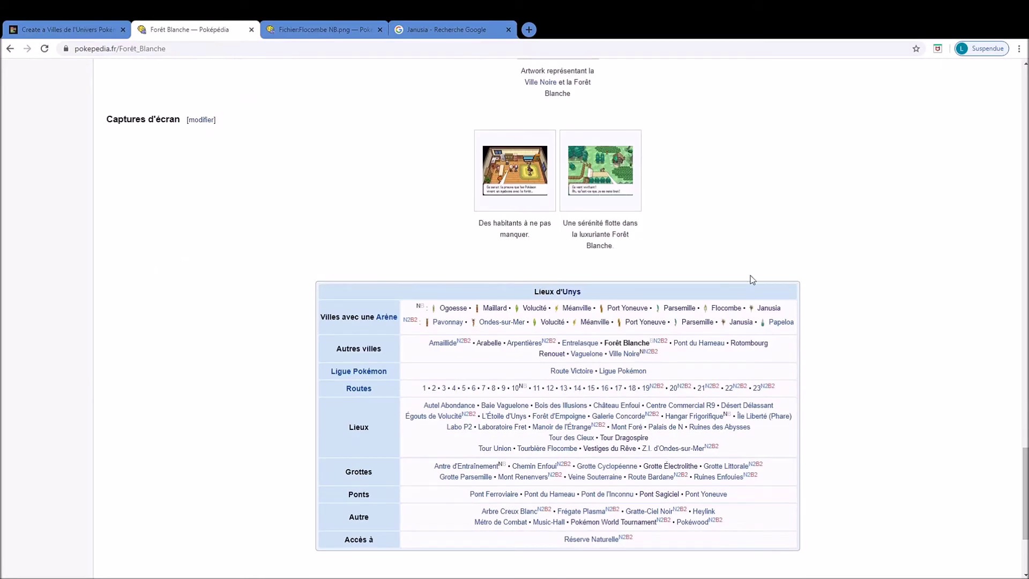
pyautogui.scroll(-3, 751, 278)
pyautogui.scroll(15, 744, 300)
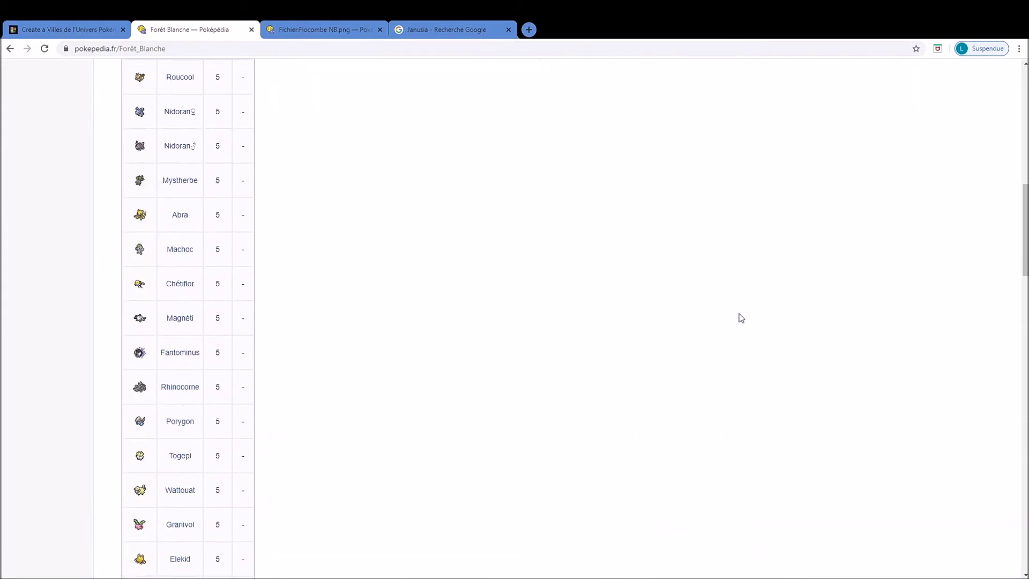
pyautogui.scroll(10, 740, 318)
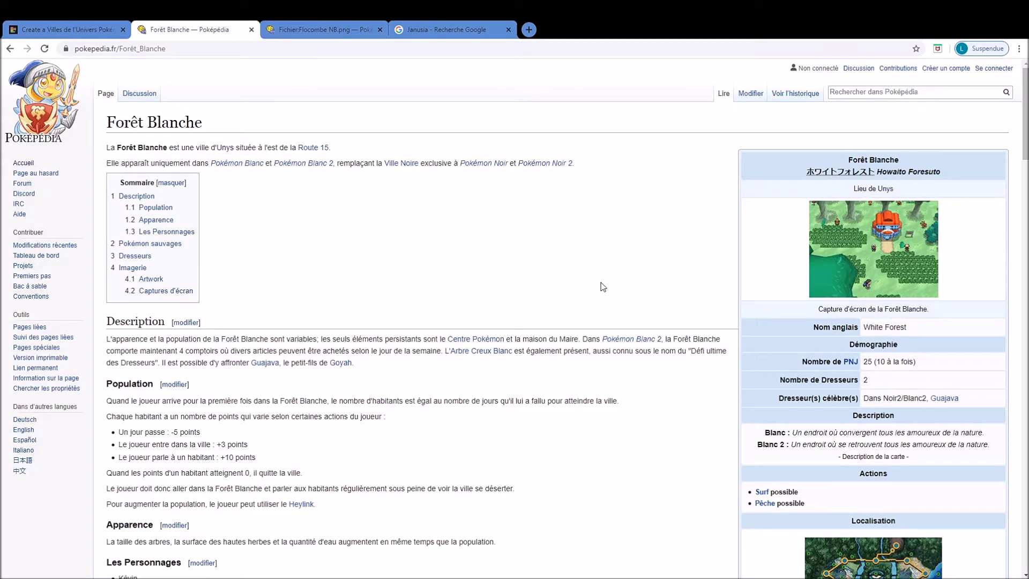
# Open the Guajava article in a separate tab and examine his teams in Pokémon Noir 2 and Blanc 2.
pyautogui.middleClick(265, 363)
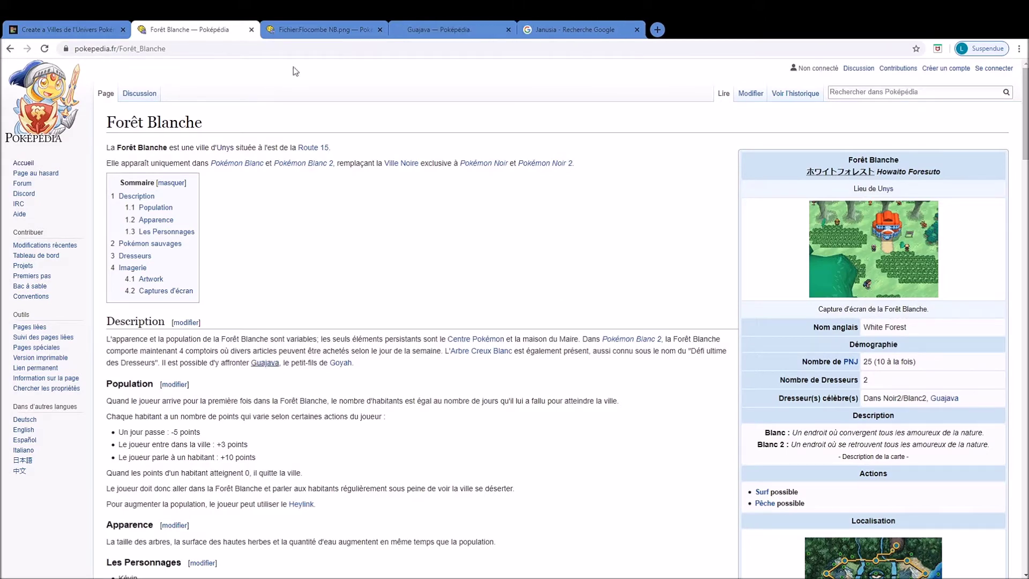
pyautogui.click(413, 28)
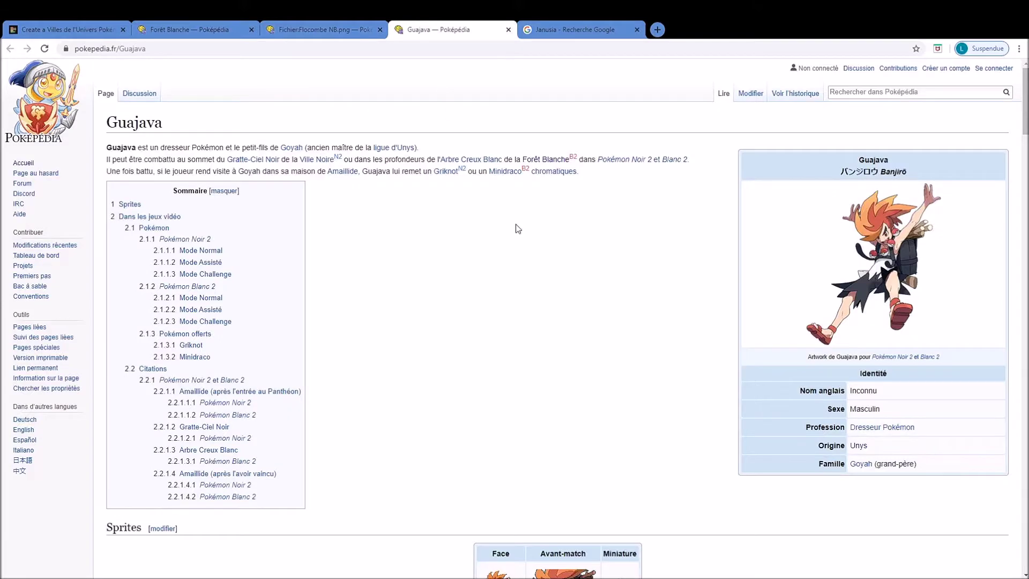
pyautogui.scroll(-3, 497, 237)
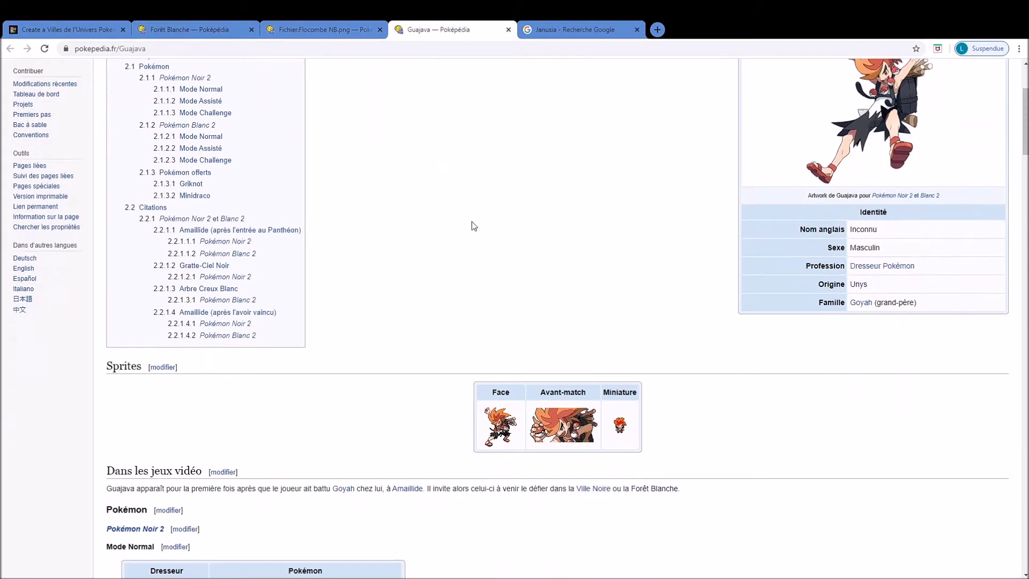
pyautogui.scroll(-5, 471, 224)
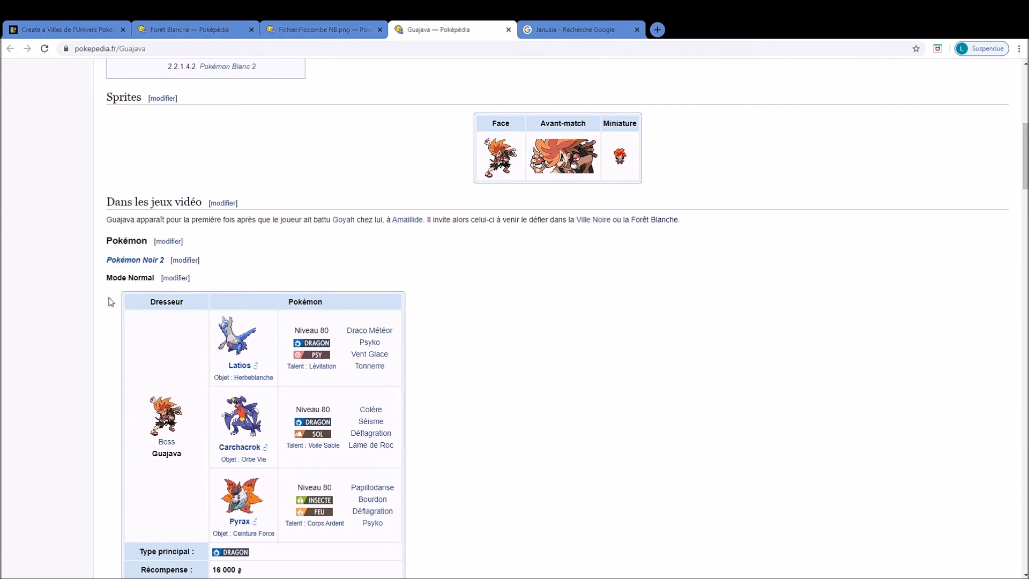
pyautogui.scroll(-1, 176, 285)
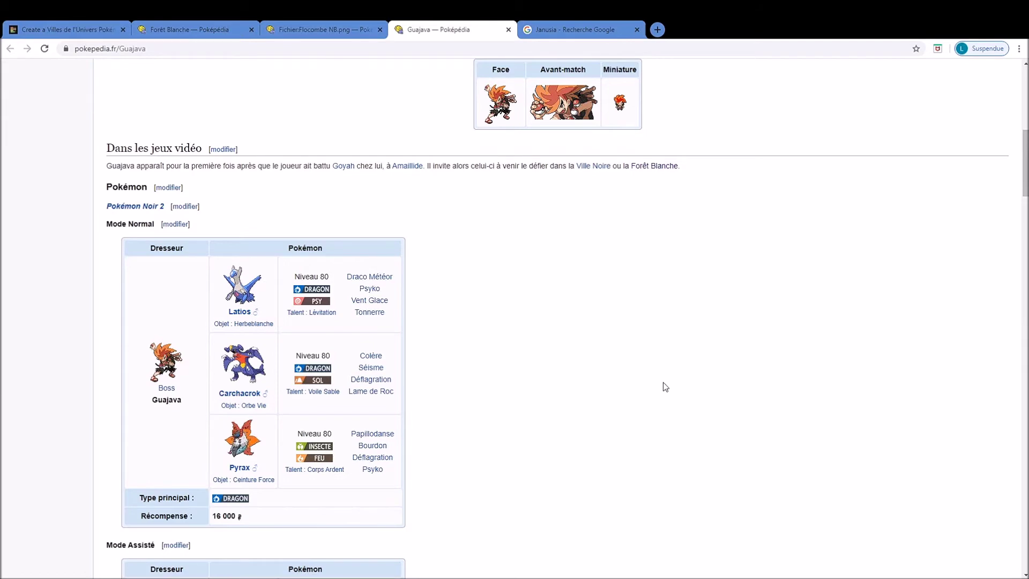
pyautogui.scroll(-15, 644, 377)
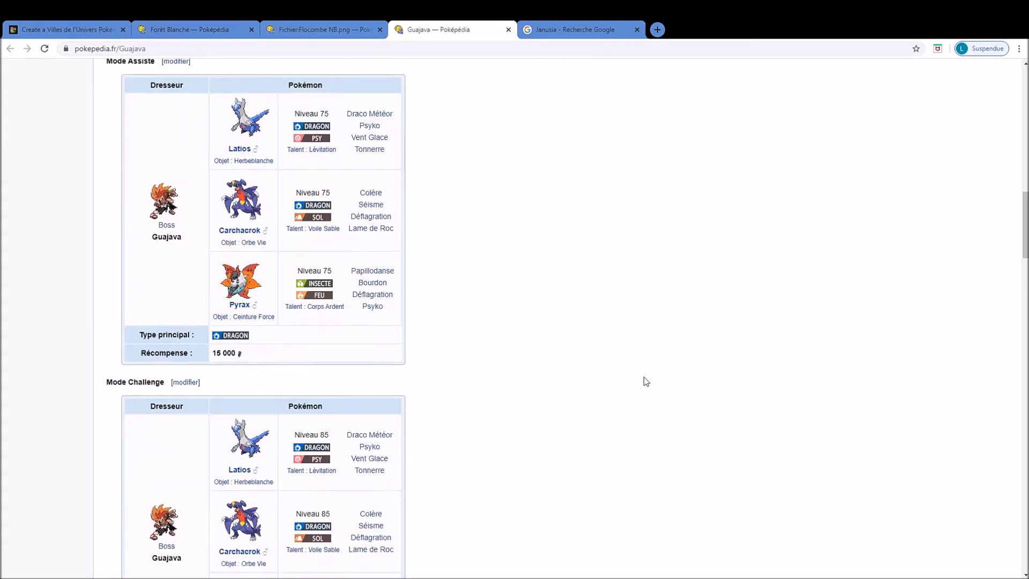
pyautogui.scroll(-4, 644, 377)
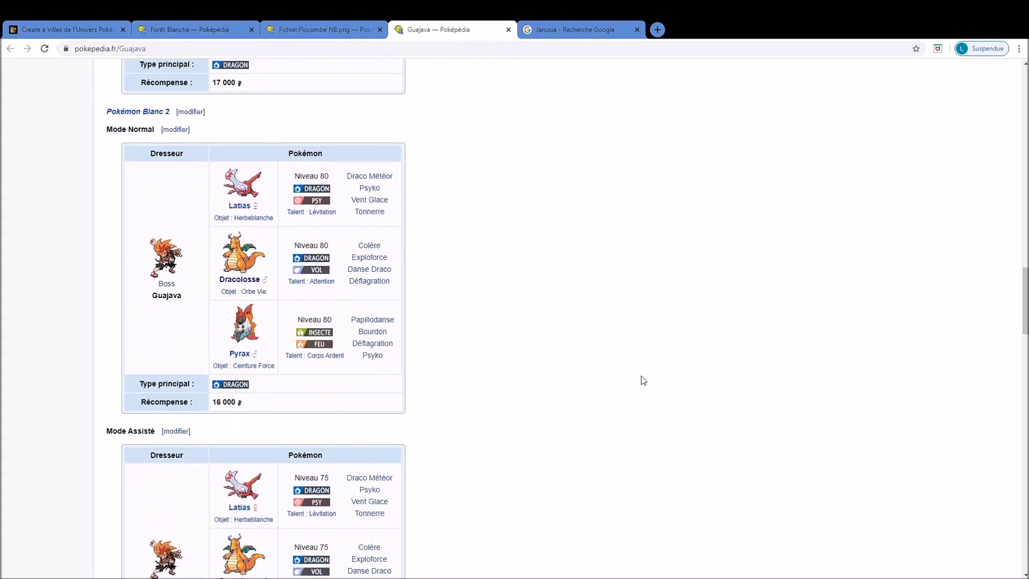
pyautogui.scroll(13, 638, 371)
pyautogui.scroll(-15, 632, 367)
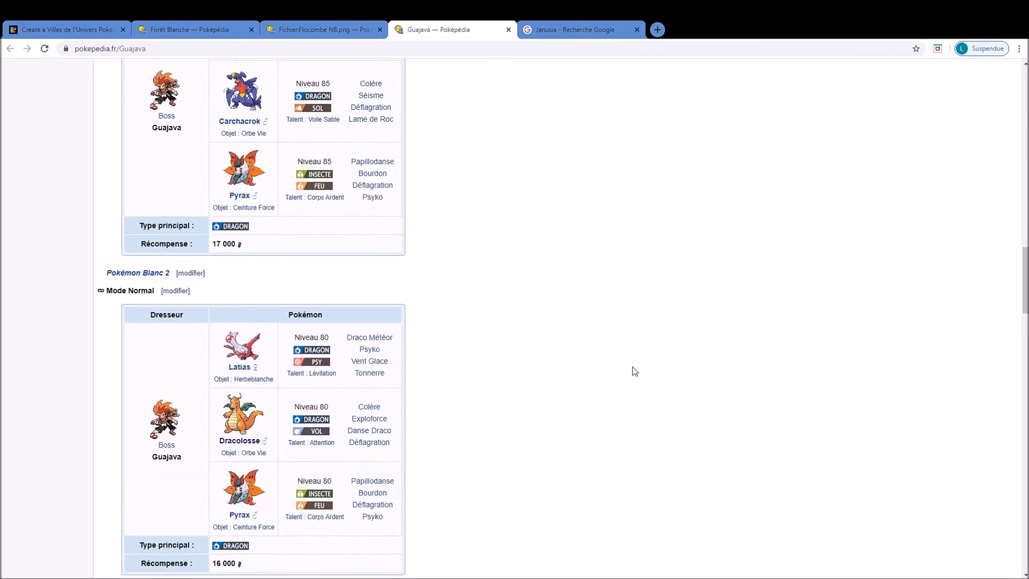
pyautogui.scroll(1, 632, 367)
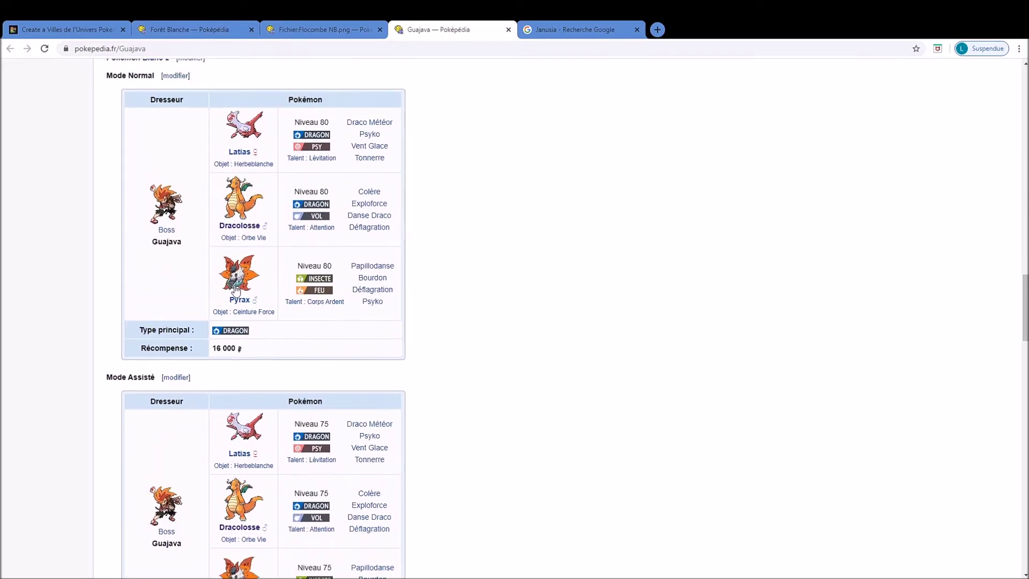
# Examine the Griknot and Minidraco entries among Guajava's offered Pokémon, and switch to the Flocombe map file page.
pyautogui.scroll(-15, 689, 344)
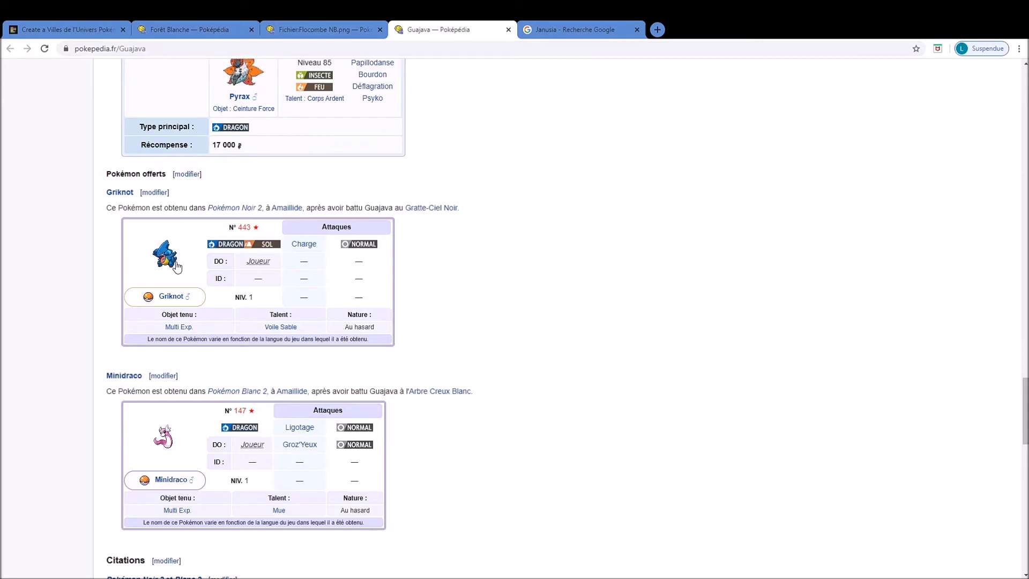
pyautogui.scroll(-1, 290, 322)
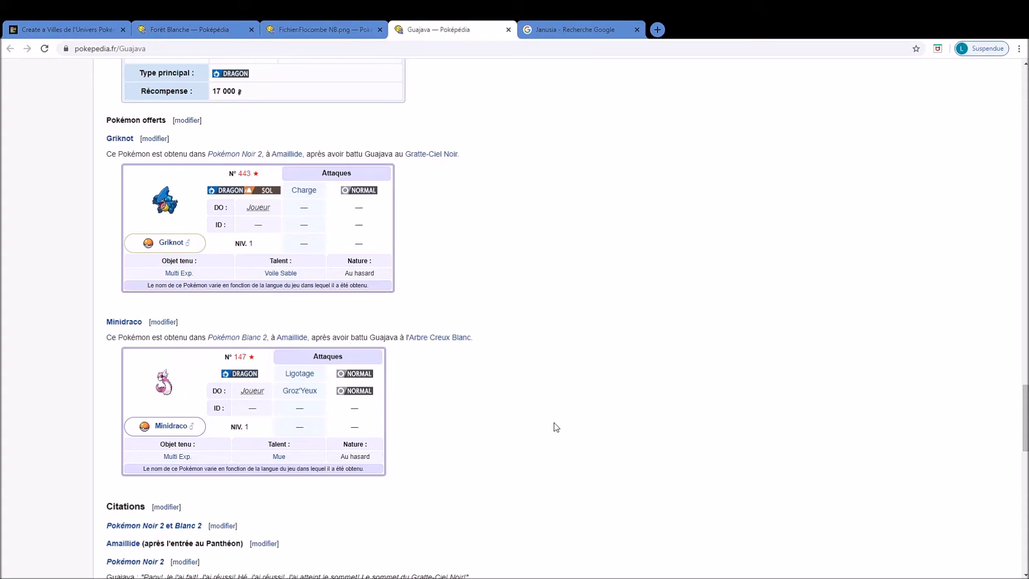
pyautogui.scroll(-10, 555, 427)
pyautogui.scroll(10, 556, 426)
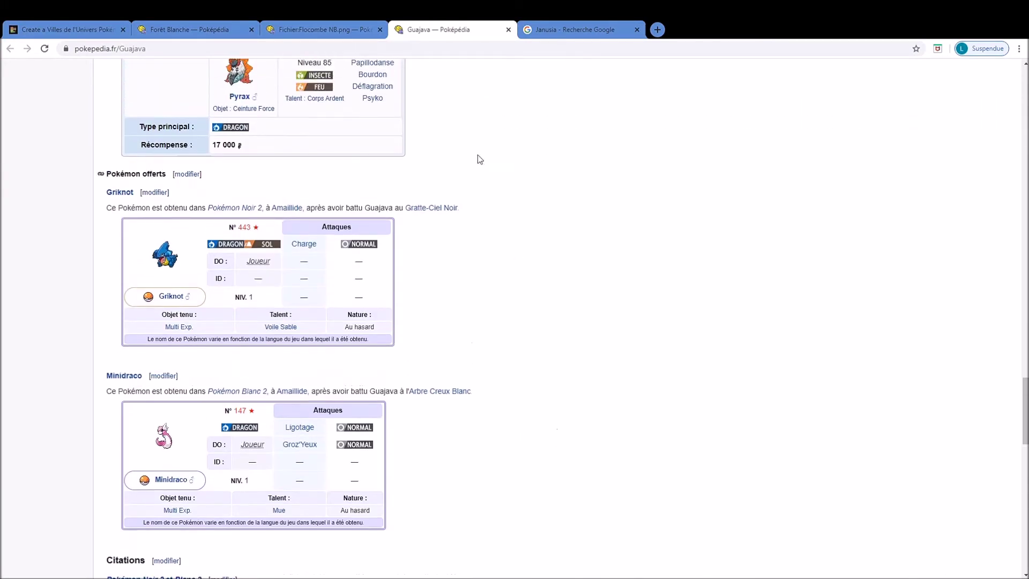
pyautogui.click(295, 23)
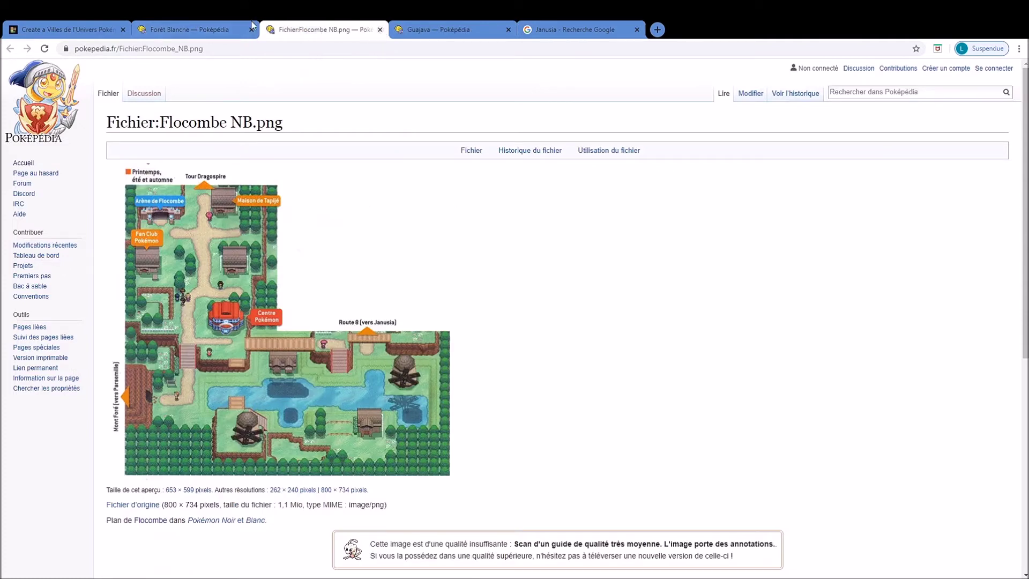
# Close the Flocombe map page and place Forêt Blanche in tier A of the town tier list, second in that tier's second row.
pyautogui.click(380, 29)
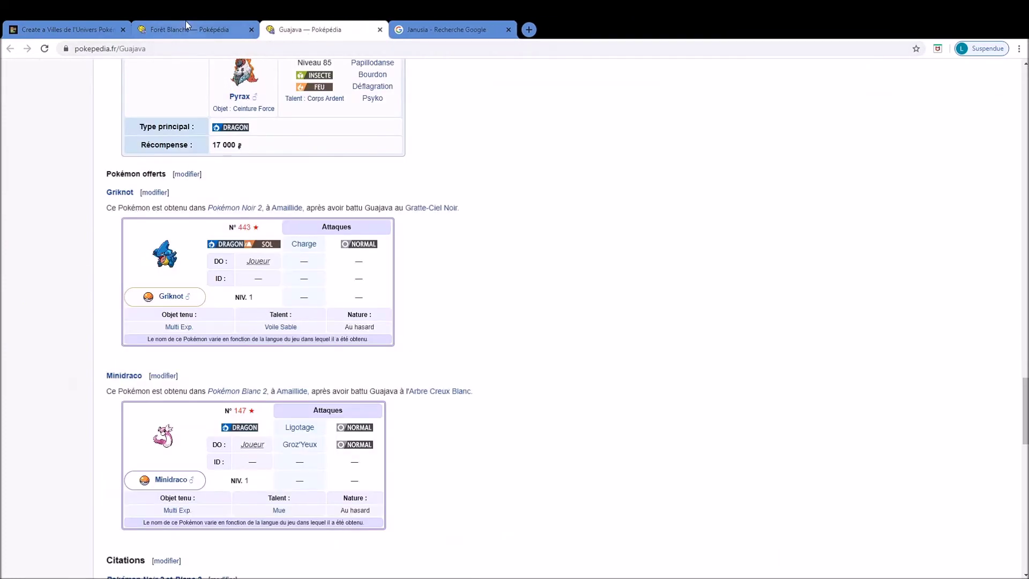
pyautogui.click(194, 25)
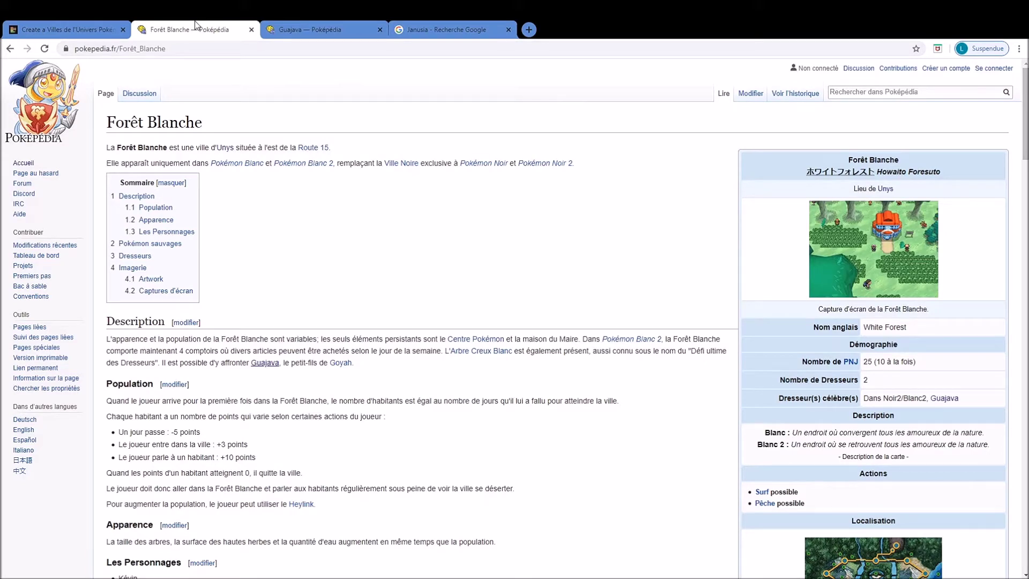
pyautogui.click(79, 25)
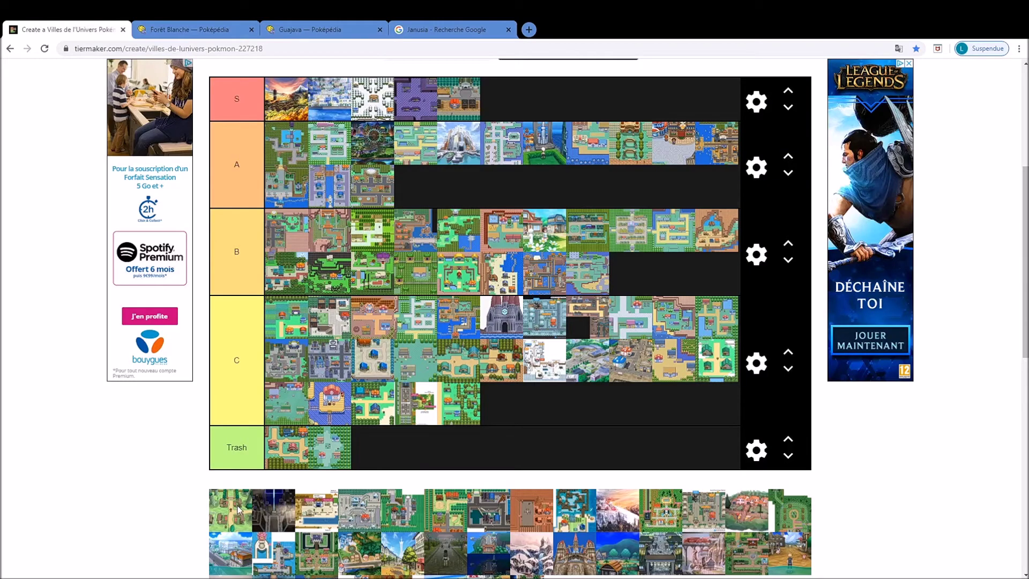
pyautogui.moveTo(230, 503); pyautogui.dragTo(414, 175)
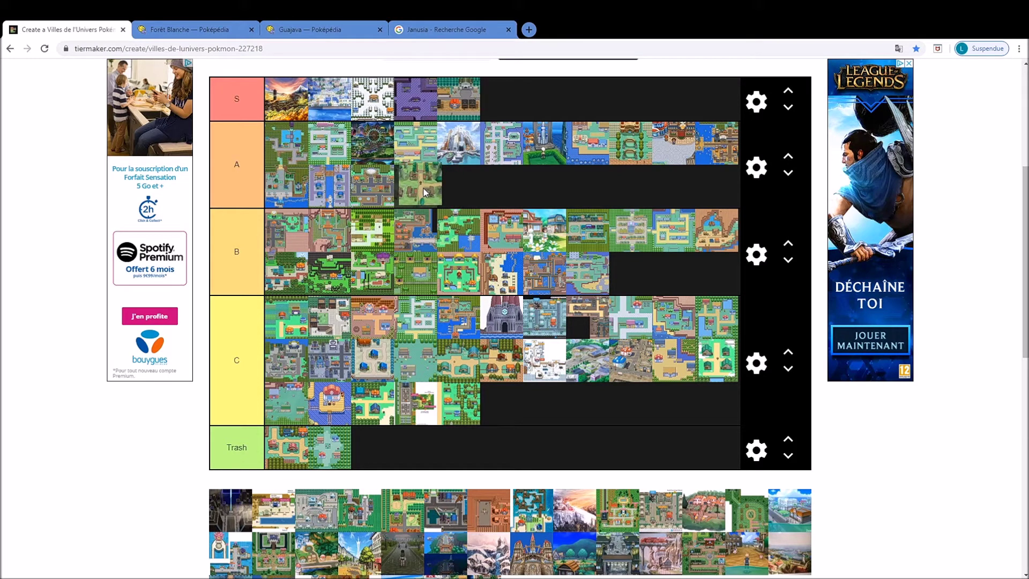
pyautogui.moveTo(423, 188); pyautogui.dragTo(340, 192)
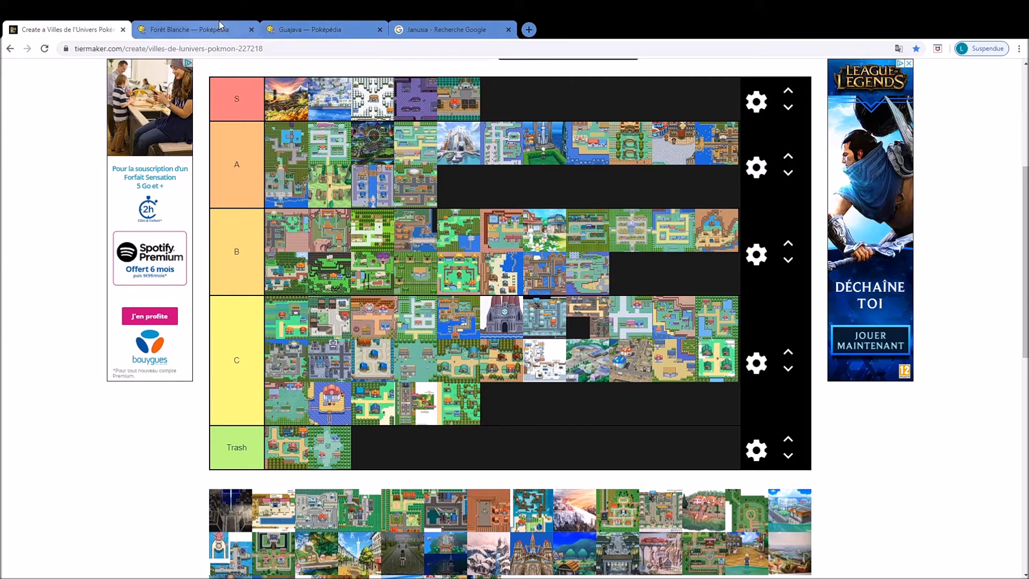
# Search Poképédia for Ville Noire and open its article in place of the Forêt Blanche one.
pyautogui.click(195, 22)
pyautogui.click(875, 93)
pyautogui.write('Ville No')
pyautogui.click(857, 105)
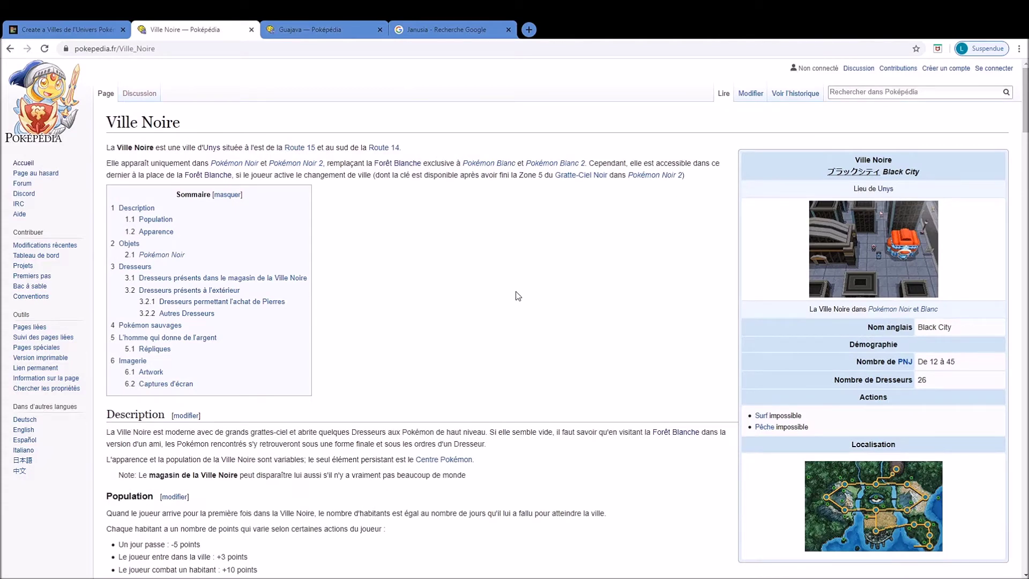
# Look through the Ville Noire article's population rules, appearance, trainers, dialogue, artwork and screenshots, and return to its introduction.
pyautogui.scroll(-6, 517, 295)
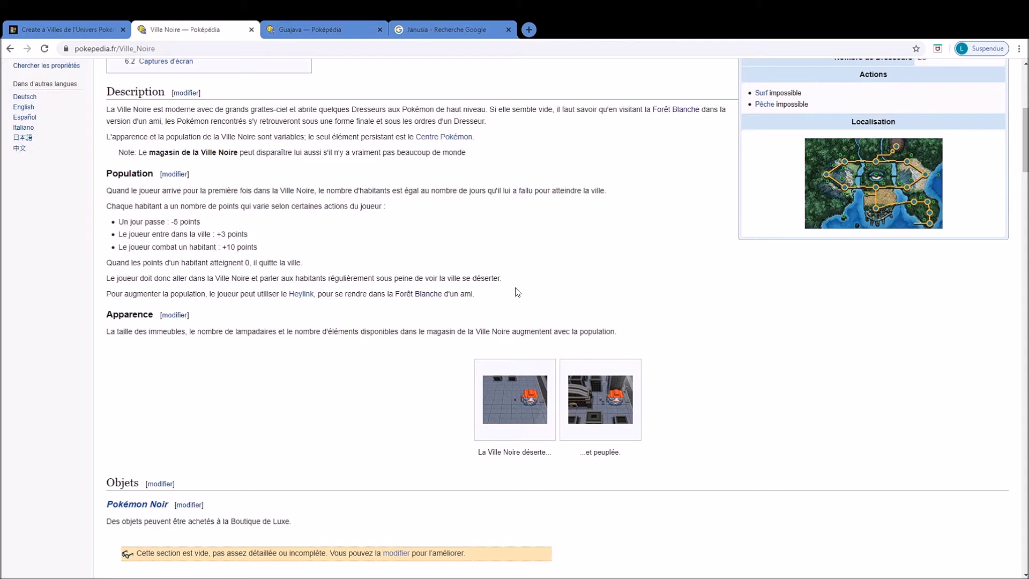
pyautogui.scroll(-15, 517, 292)
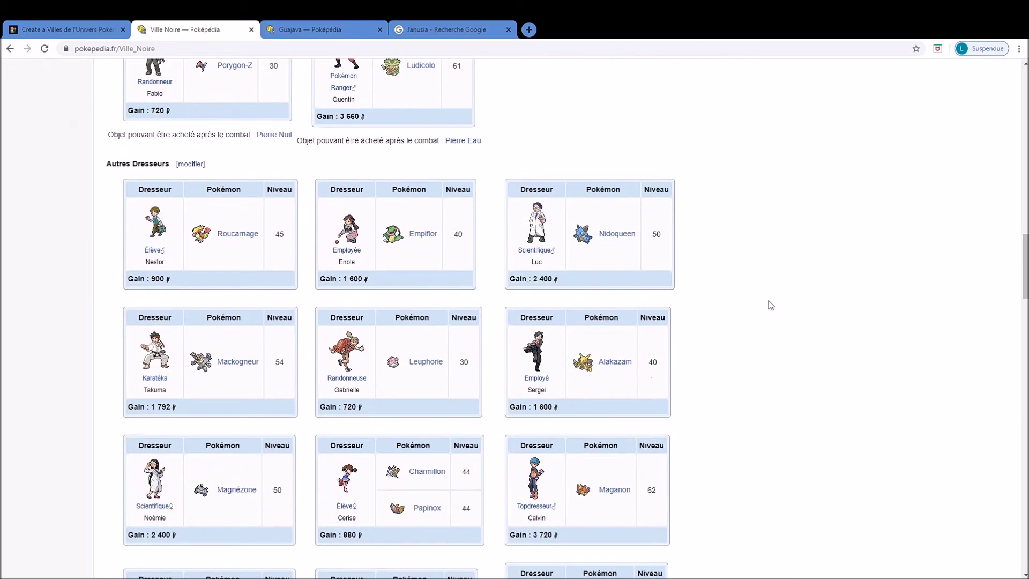
pyautogui.scroll(-20, 771, 304)
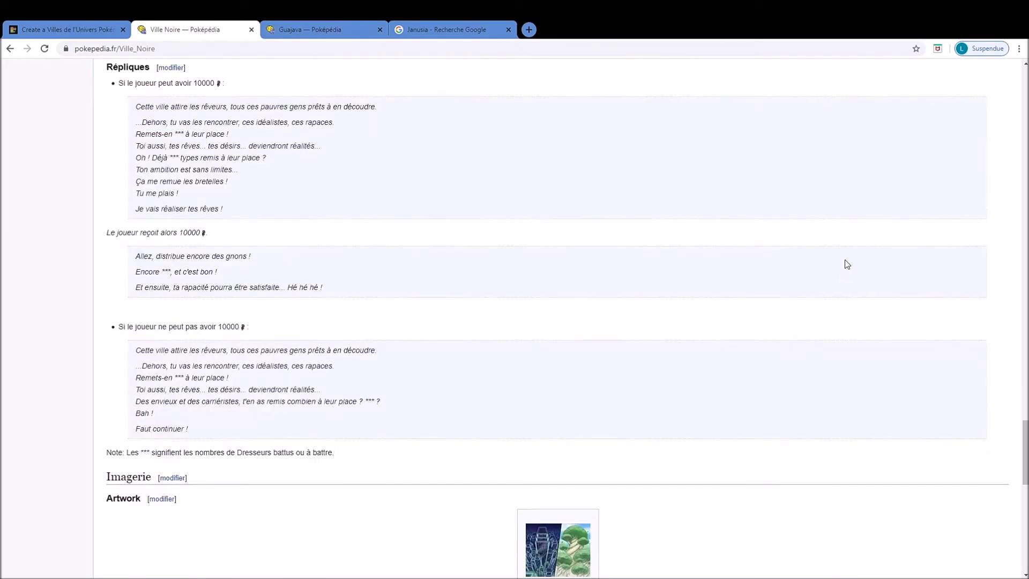
pyautogui.scroll(-4, 846, 264)
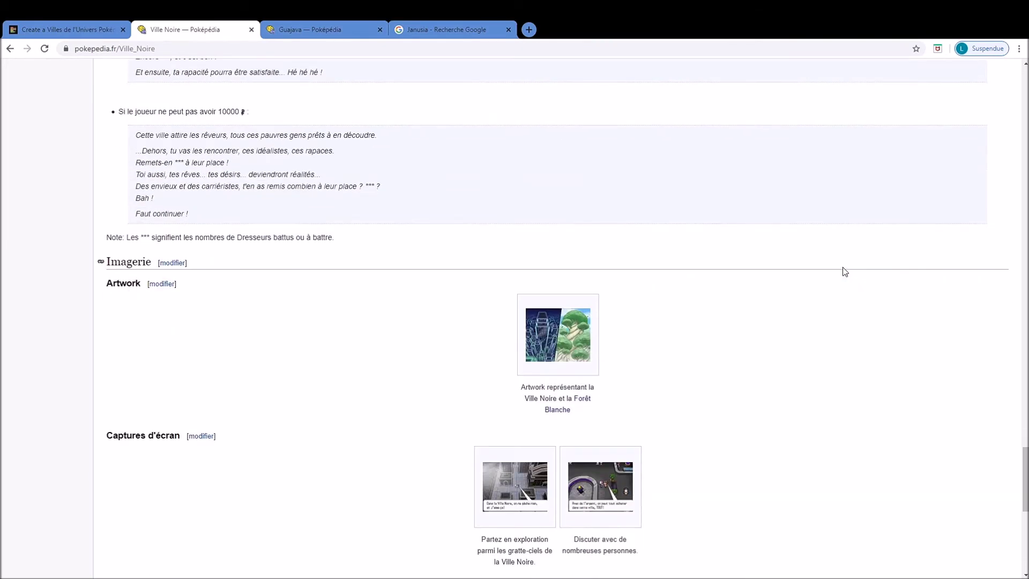
pyautogui.middleClick(916, 277)
pyautogui.scroll(20, 916, 277)
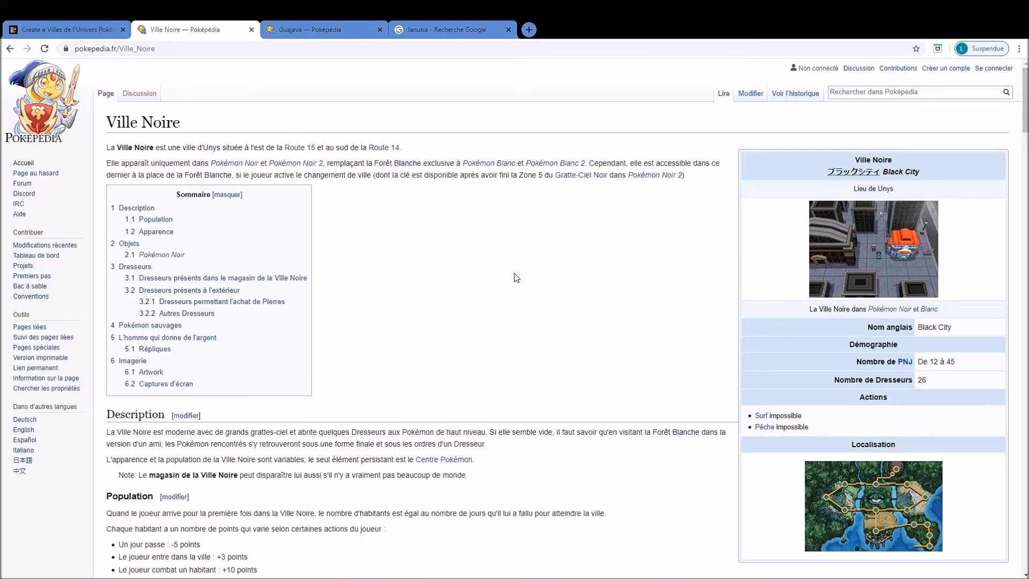
pyautogui.scroll(-3, 528, 284)
pyautogui.scroll(-3, 549, 295)
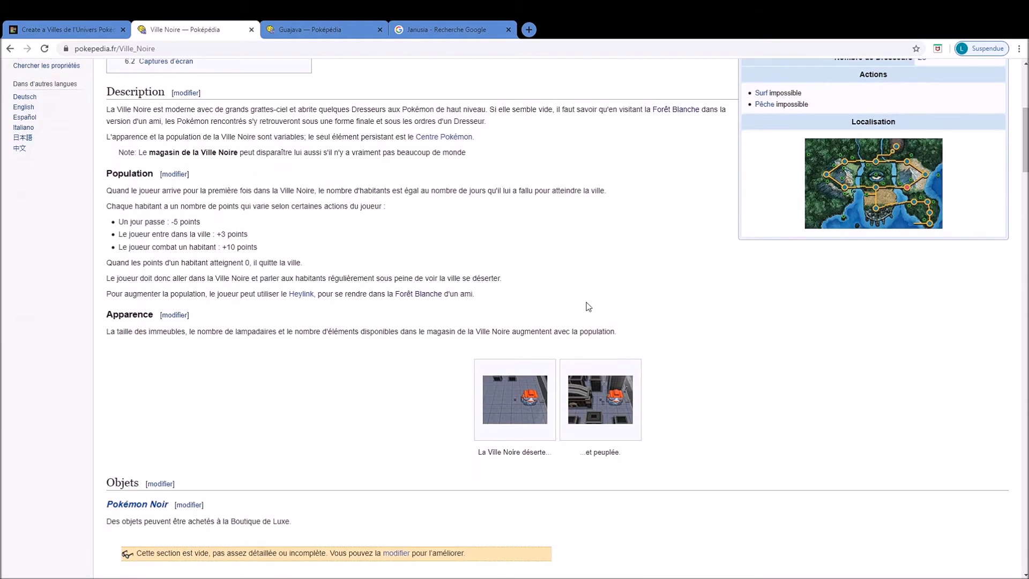
pyautogui.scroll(6, 589, 305)
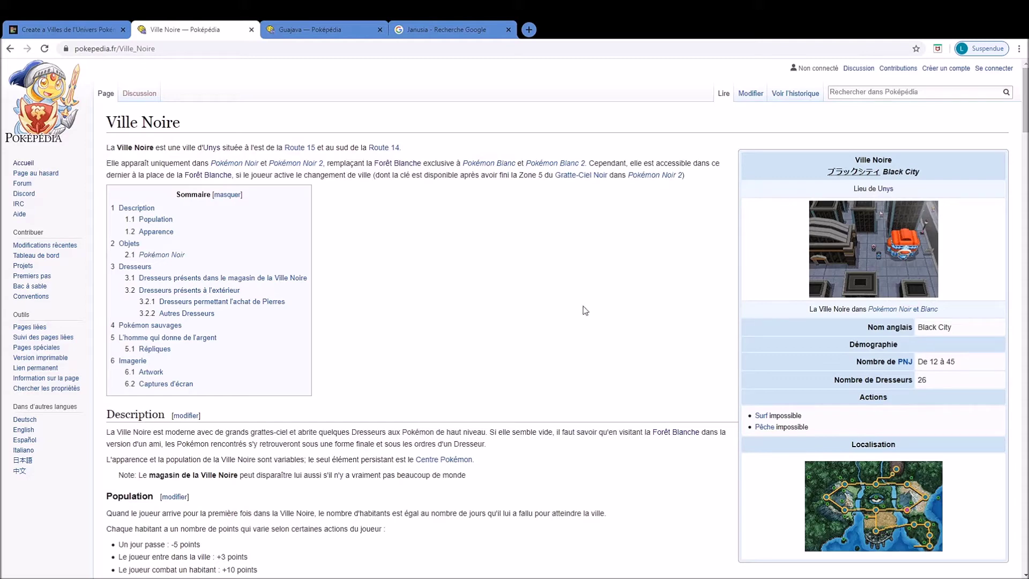
# Place the Ville Noire image in tier B of the town tier list, second in that tier's first row.
pyautogui.click(88, 26)
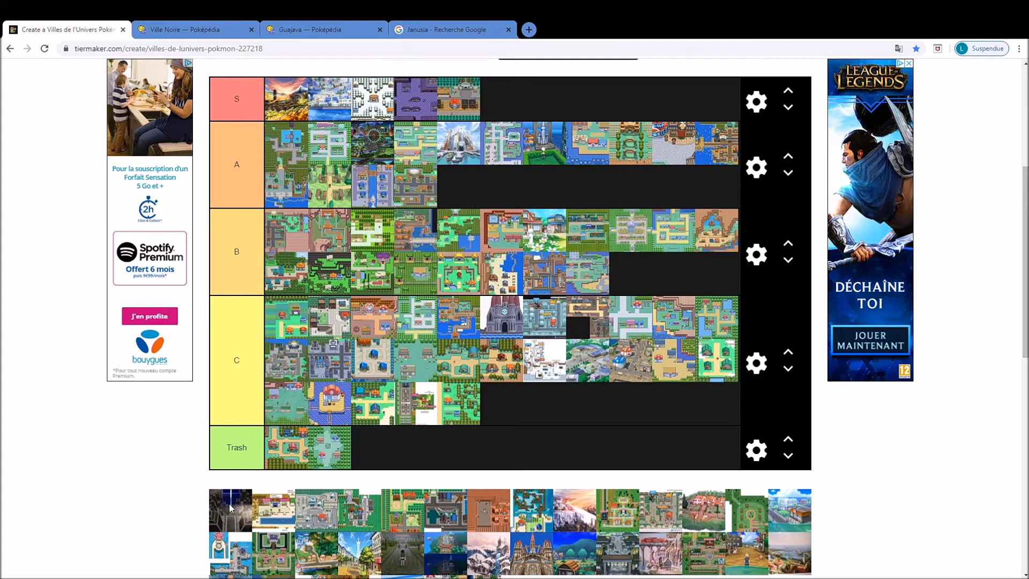
pyautogui.moveTo(221, 514); pyautogui.dragTo(493, 231)
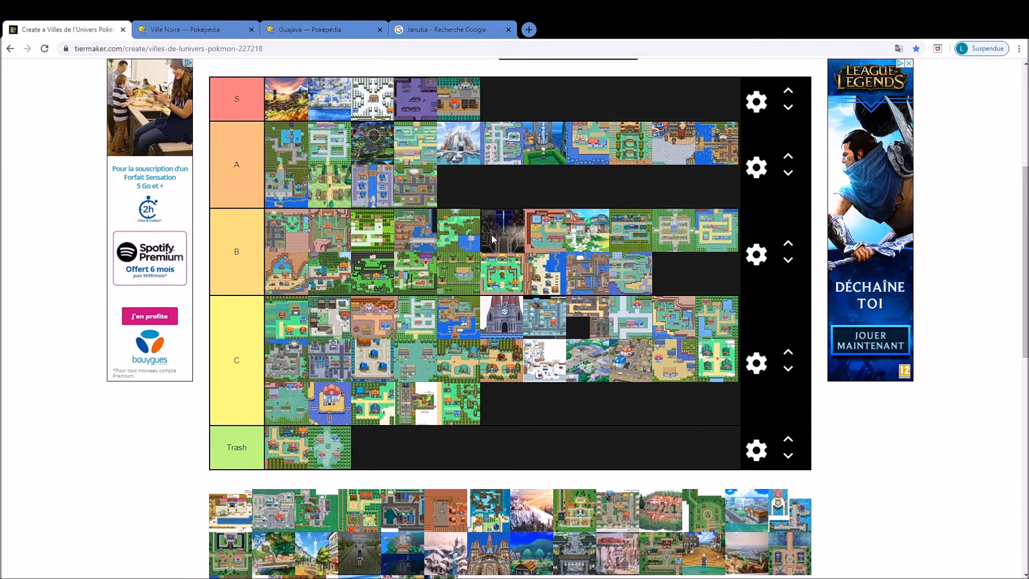
pyautogui.moveTo(492, 240); pyautogui.dragTo(492, 237)
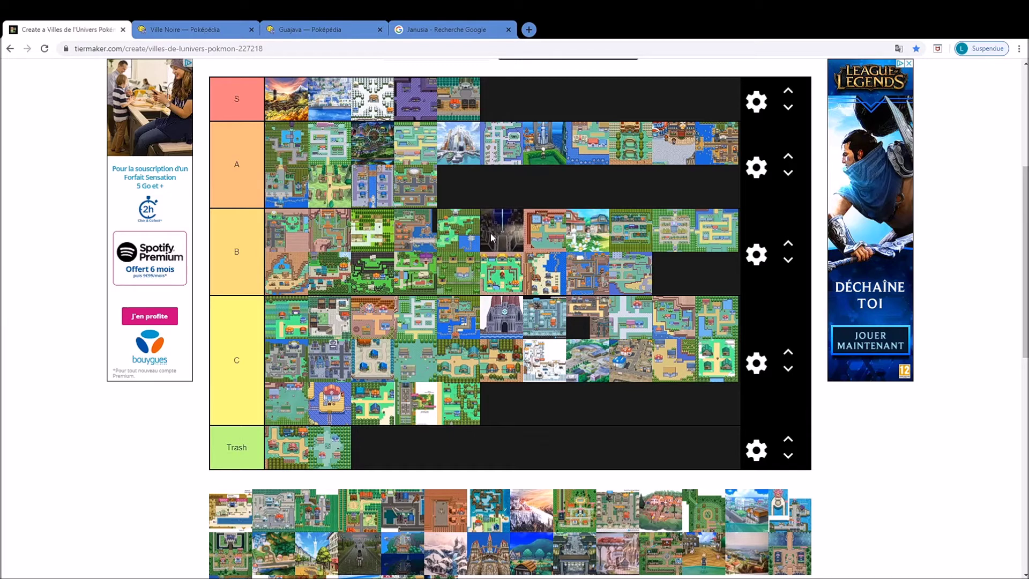
pyautogui.moveTo(492, 238); pyautogui.dragTo(313, 240)
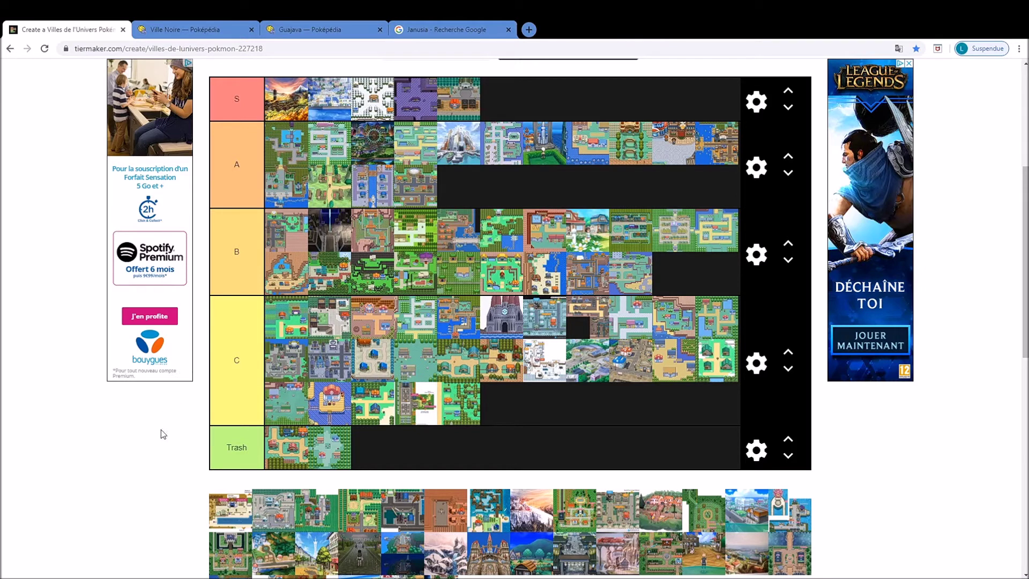
# Search Poképédia for Vaguelone and open its article in place of the Ville Noire one.
pyautogui.click(185, 24)
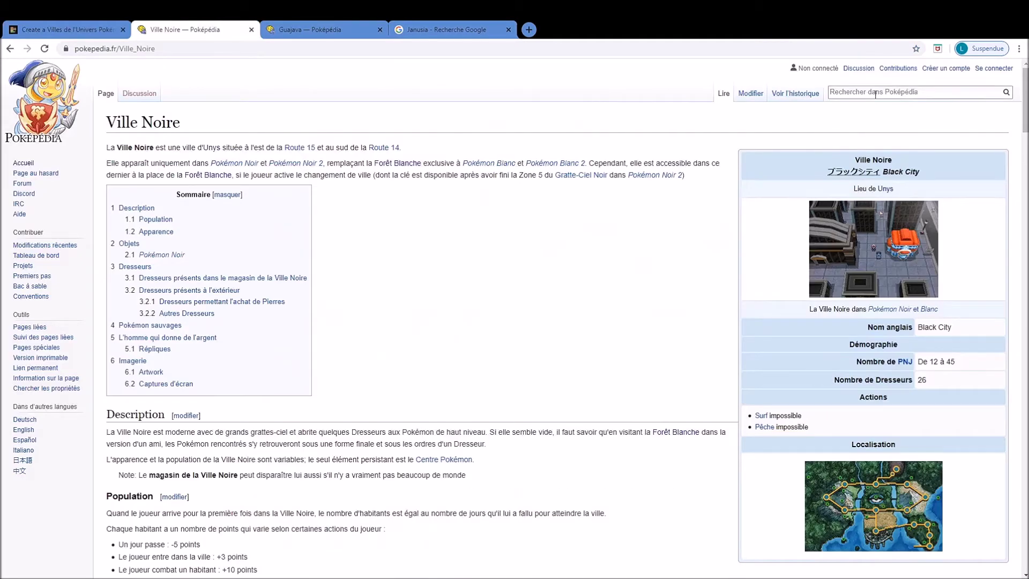
pyautogui.write('Vaguelone')
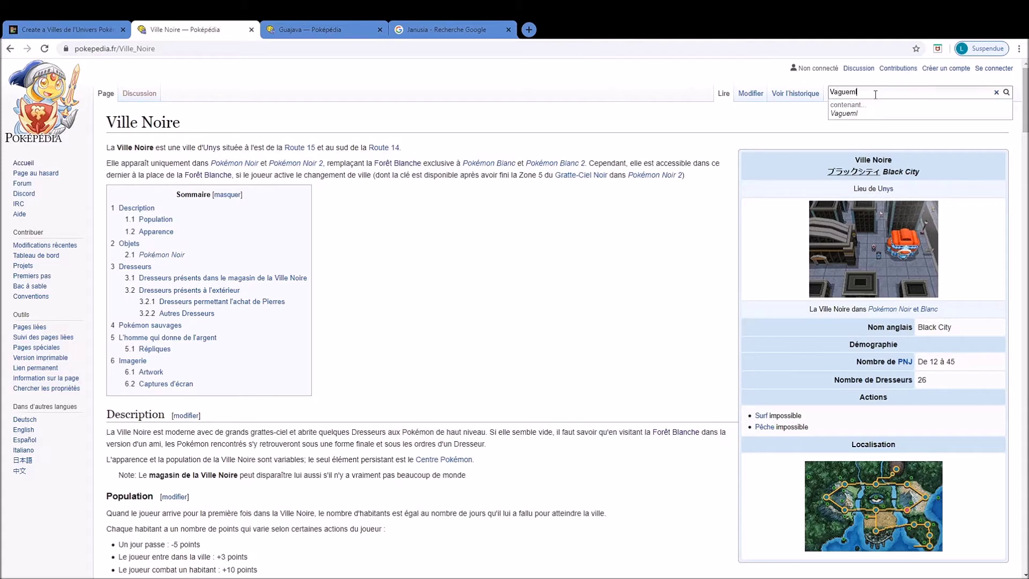
pyautogui.press('Return')
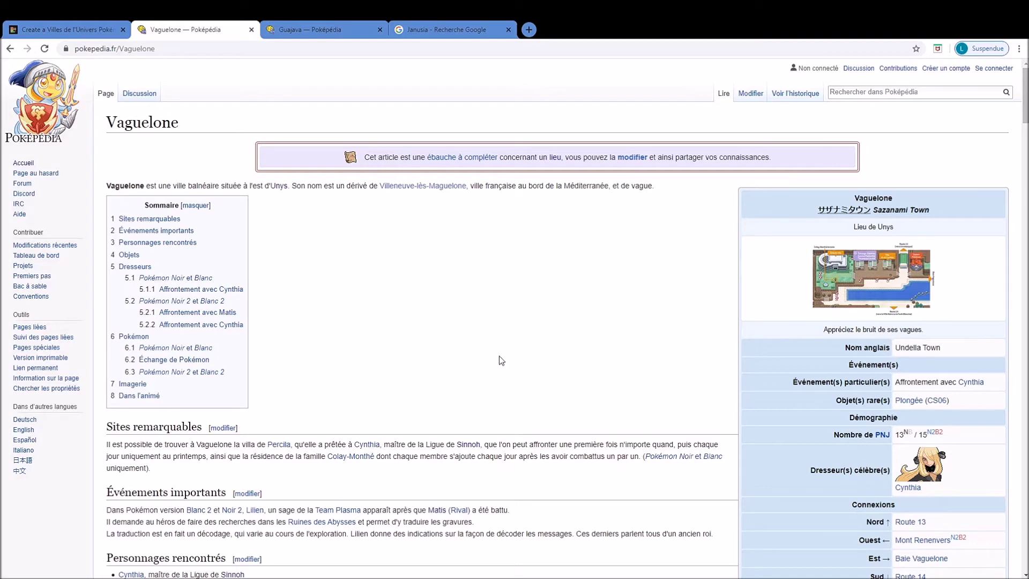
# Look through the Vaguelone article's characters, items, Cynthia battles and wild Pokémon, and return to its introduction.
pyautogui.scroll(-7, 402, 343)
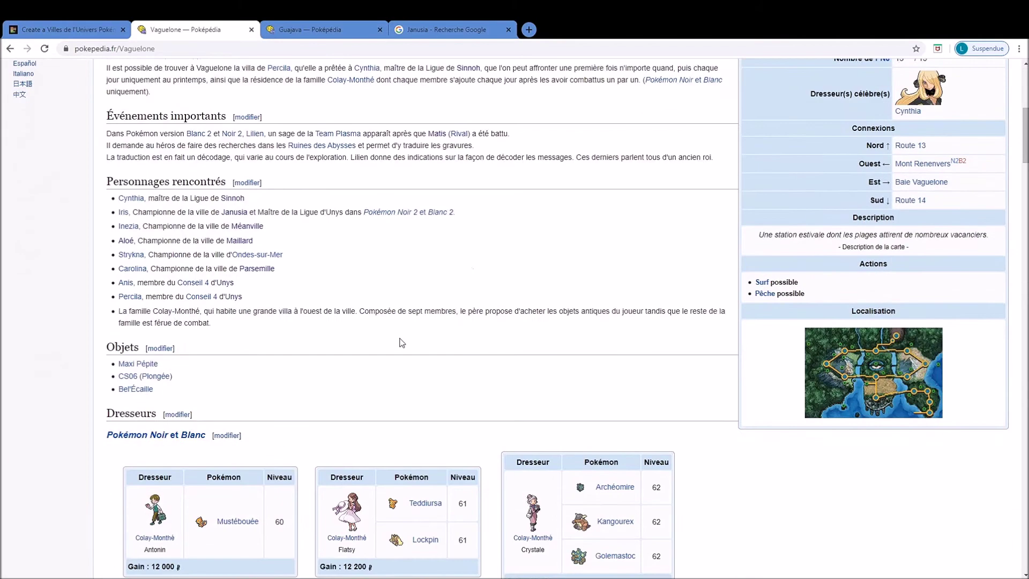
pyautogui.scroll(-10, 402, 342)
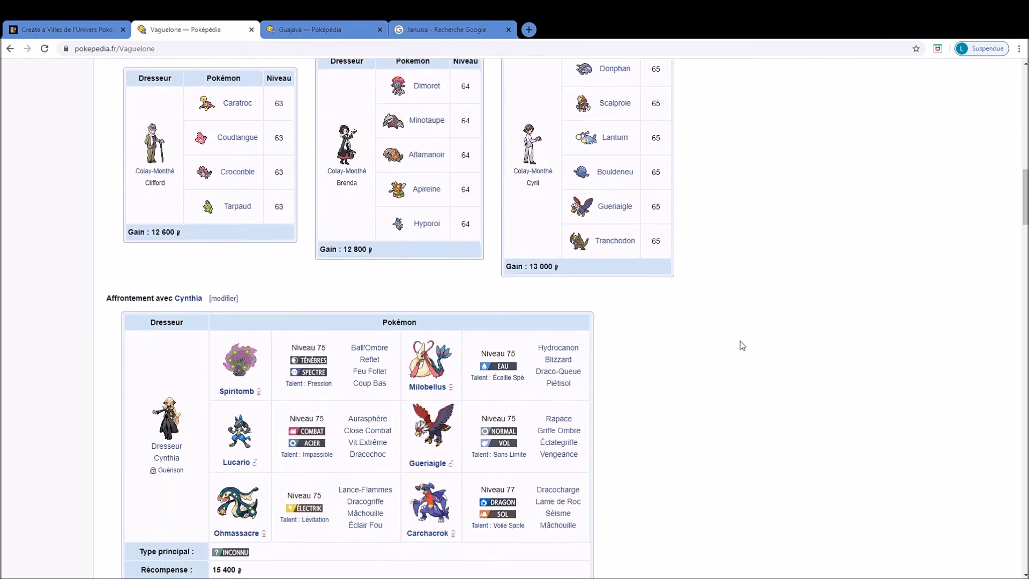
pyautogui.scroll(-18, 742, 345)
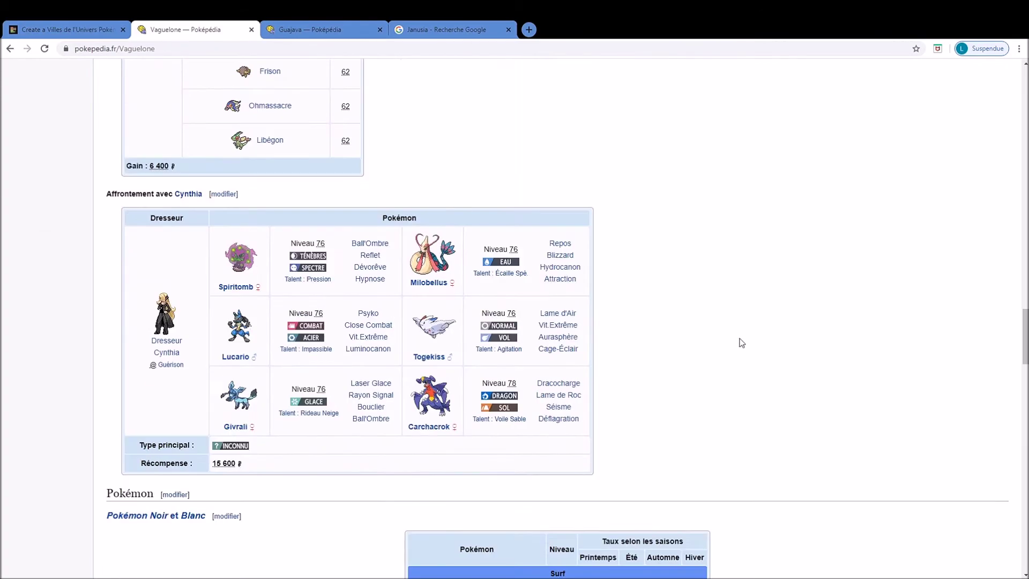
pyautogui.scroll(-20, 742, 343)
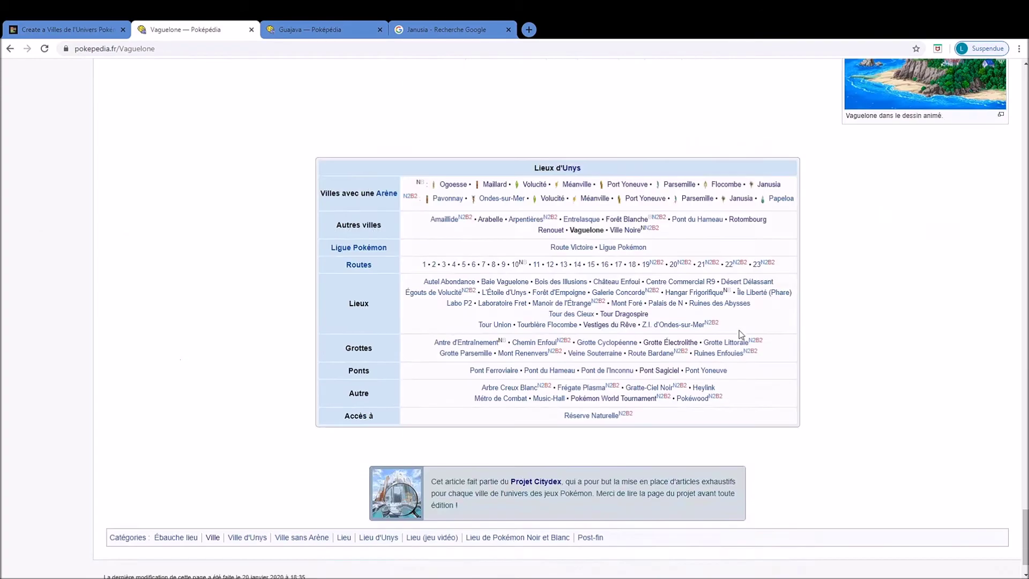
pyautogui.scroll(2, 741, 332)
pyautogui.scroll(15, 742, 331)
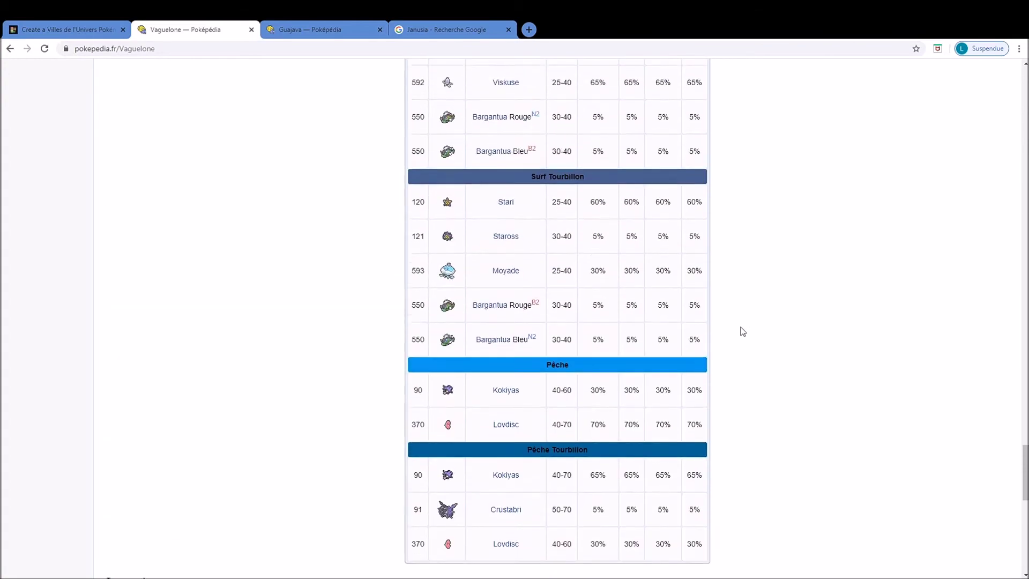
pyautogui.scroll(20, 742, 331)
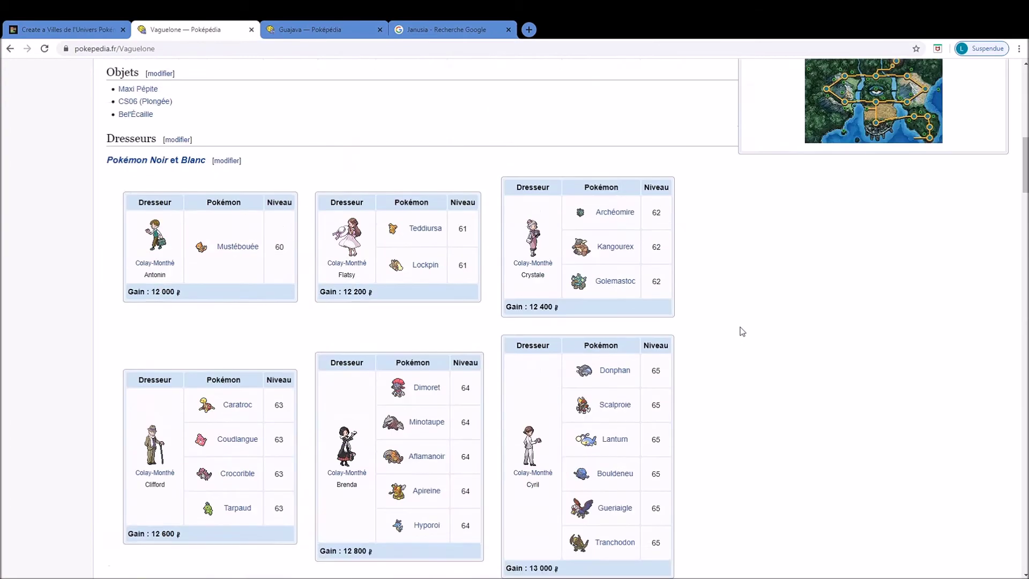
pyautogui.scroll(2, 594, 310)
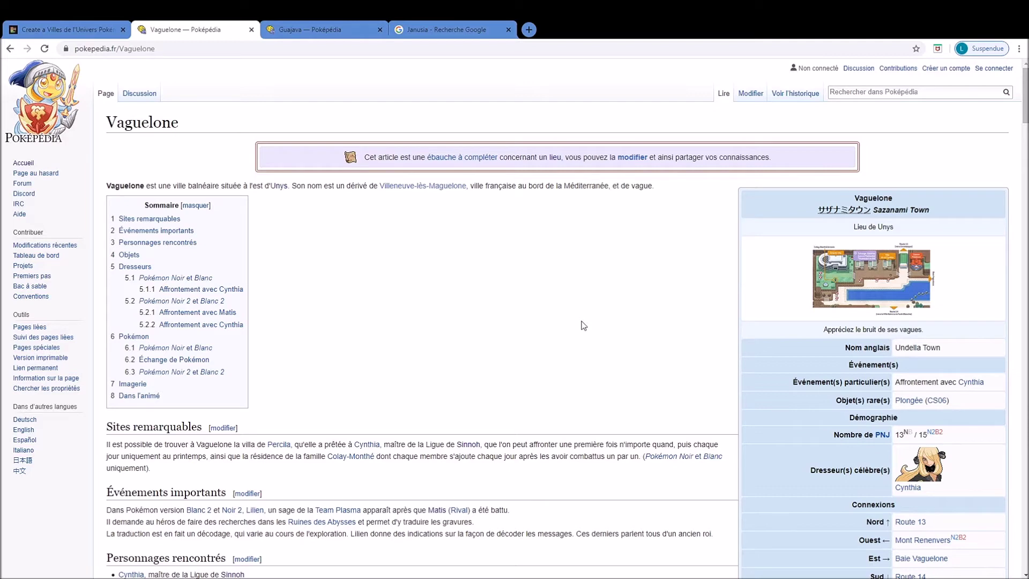
# Open the Ruines des Abysses article from Vaguelone's important events in a separate tab, and close the Guajava article.
pyautogui.middleClick(308, 522)
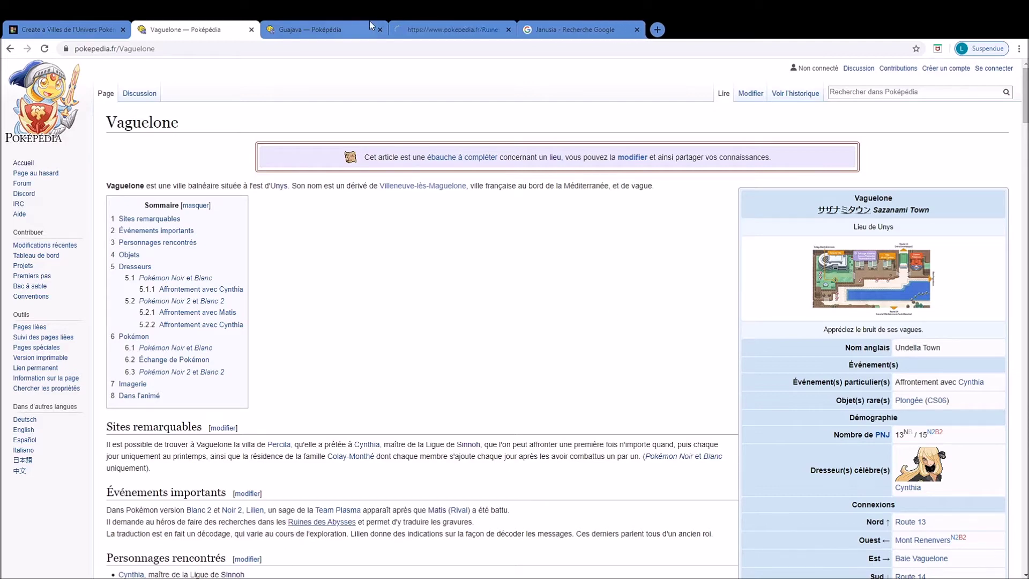
pyautogui.click(455, 30)
pyautogui.click(380, 30)
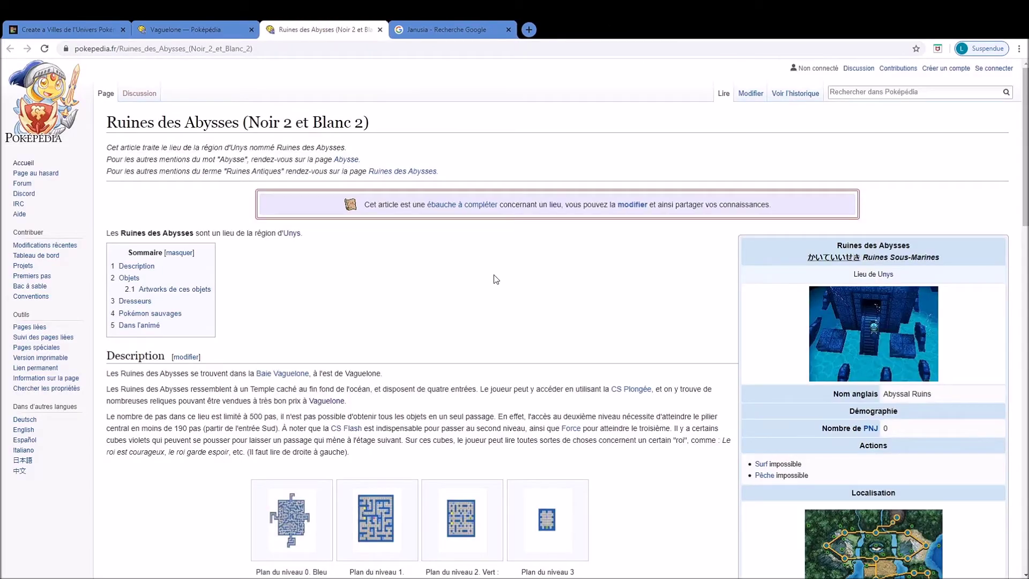
# Examine the Ruines des Abysses description, level plans, relic resale prices, item artwork and anime section.
pyautogui.scroll(-3, 510, 279)
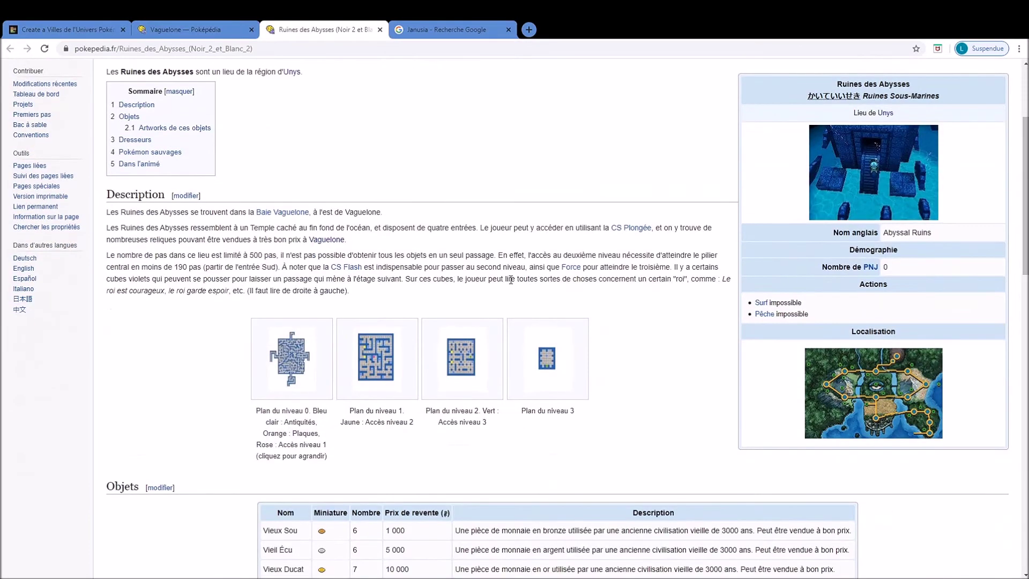
pyautogui.scroll(-3, 510, 279)
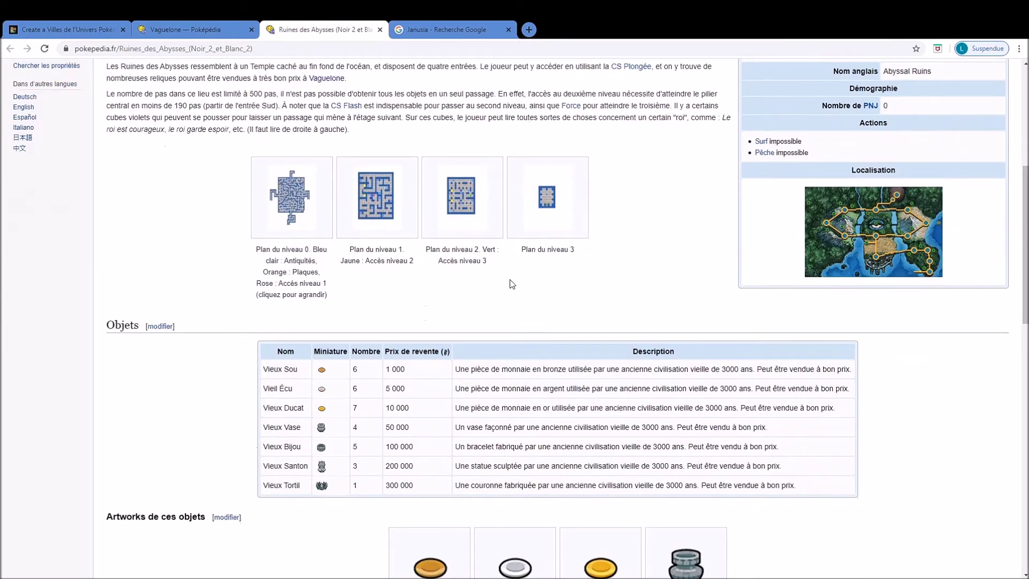
pyautogui.scroll(-3, 511, 284)
pyautogui.scroll(-4, 587, 277)
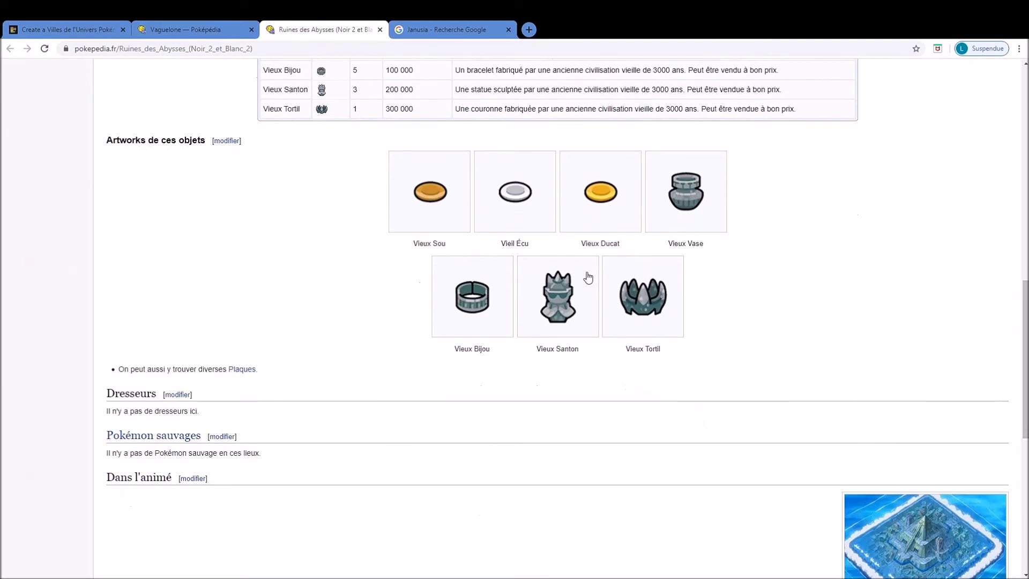
pyautogui.scroll(-3, 587, 277)
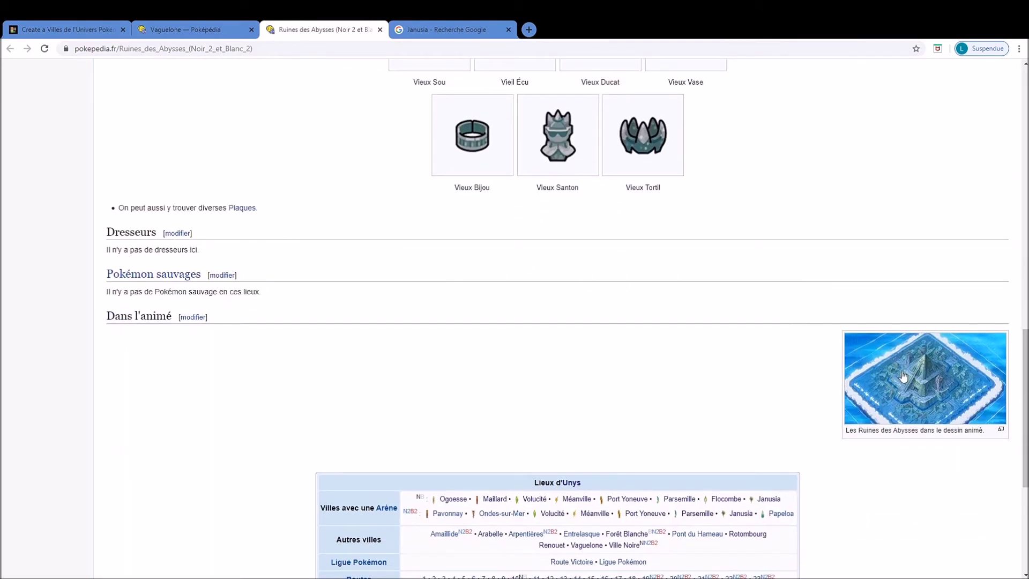
# Open the anime picture of the Ruines des Abysses in a separate tab and view the original image at full size.
pyautogui.middleClick(903, 377)
pyautogui.click(480, 23)
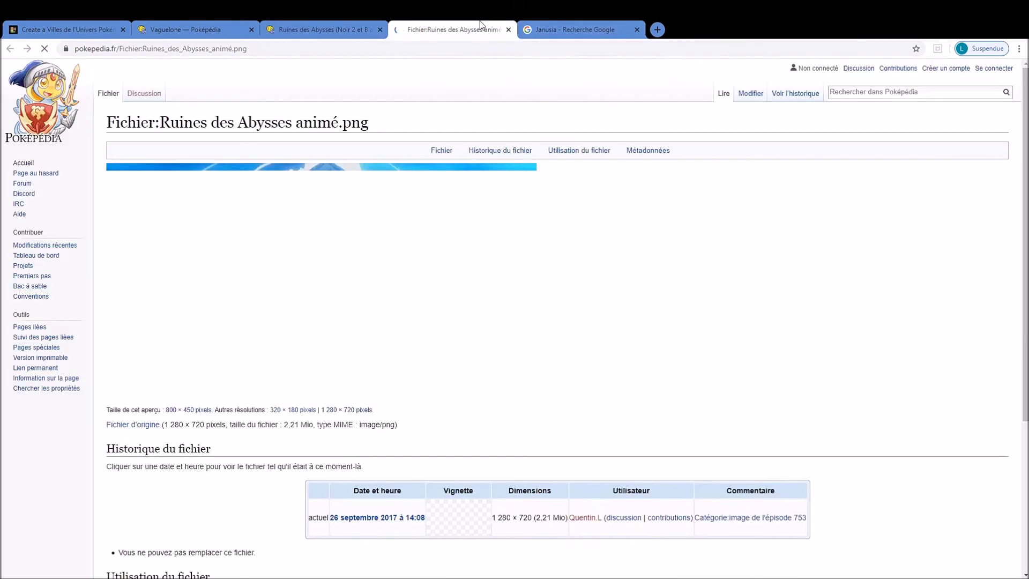
pyautogui.click(370, 249)
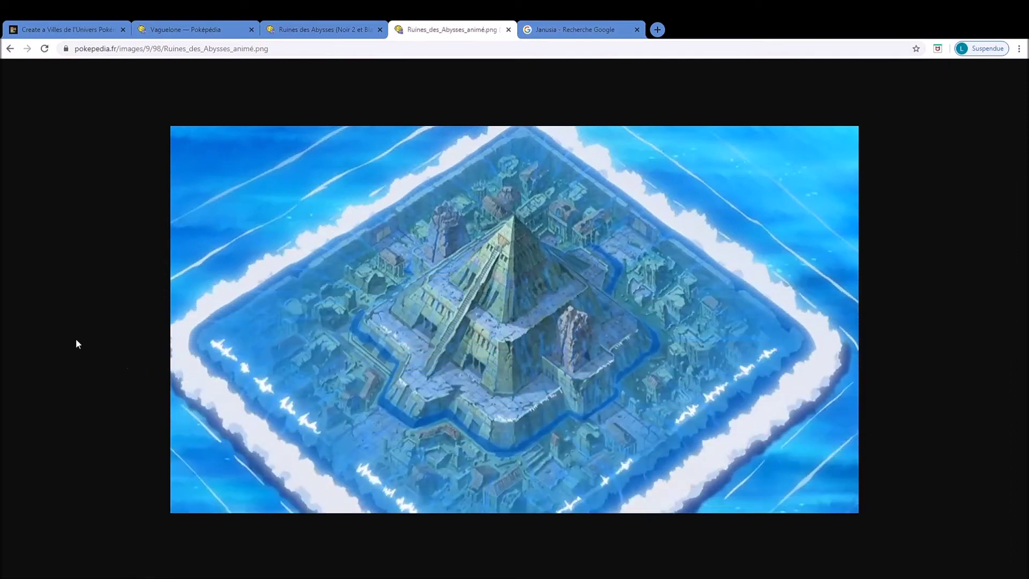
# Return to the Ruines des Abysses article and review its item artwork, relic resale prices, level plans and description.
pyautogui.click(317, 23)
pyautogui.scroll(-4, 429, 187)
pyautogui.scroll(2, 430, 184)
pyautogui.scroll(4, 432, 188)
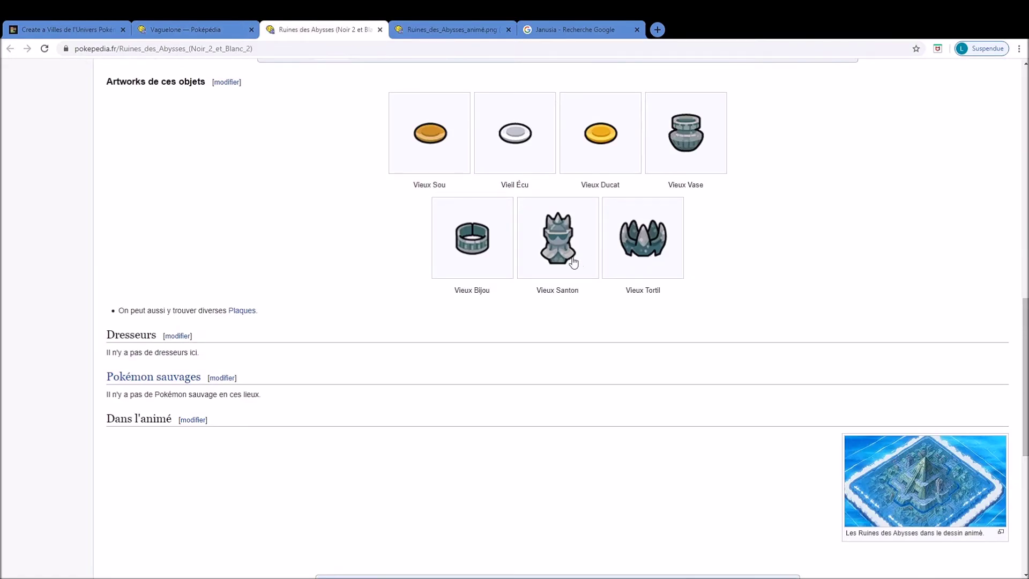
pyautogui.scroll(5, 703, 202)
pyautogui.scroll(6, 308, 417)
pyautogui.scroll(-4, 359, 394)
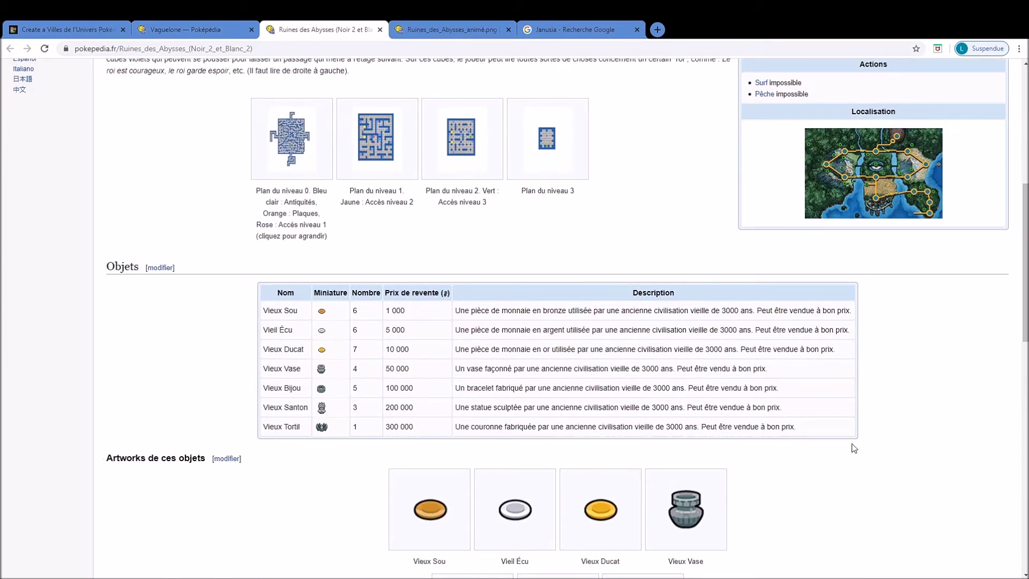
pyautogui.scroll(3, 921, 442)
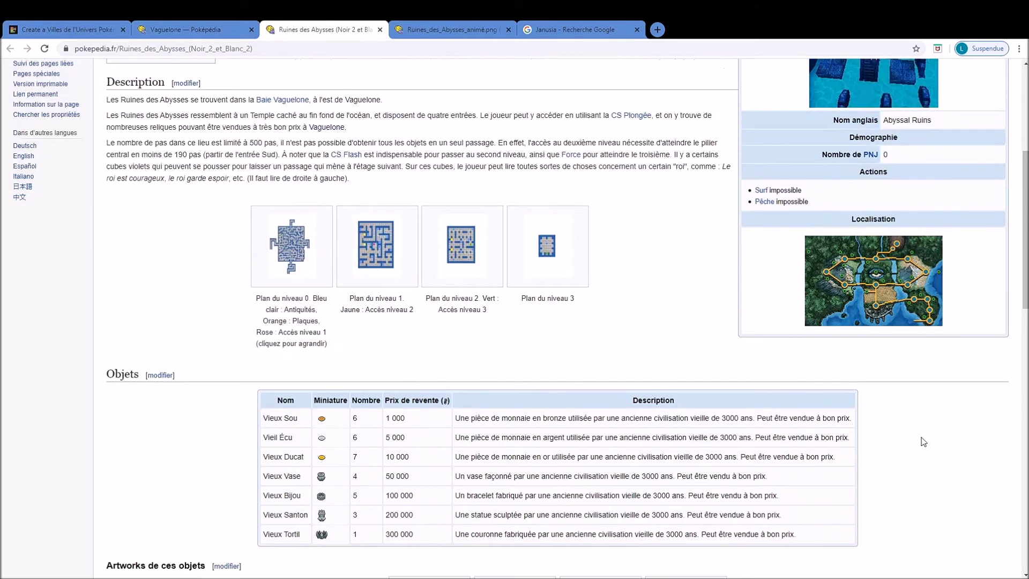
pyautogui.scroll(1, 900, 436)
pyautogui.scroll(2, 666, 429)
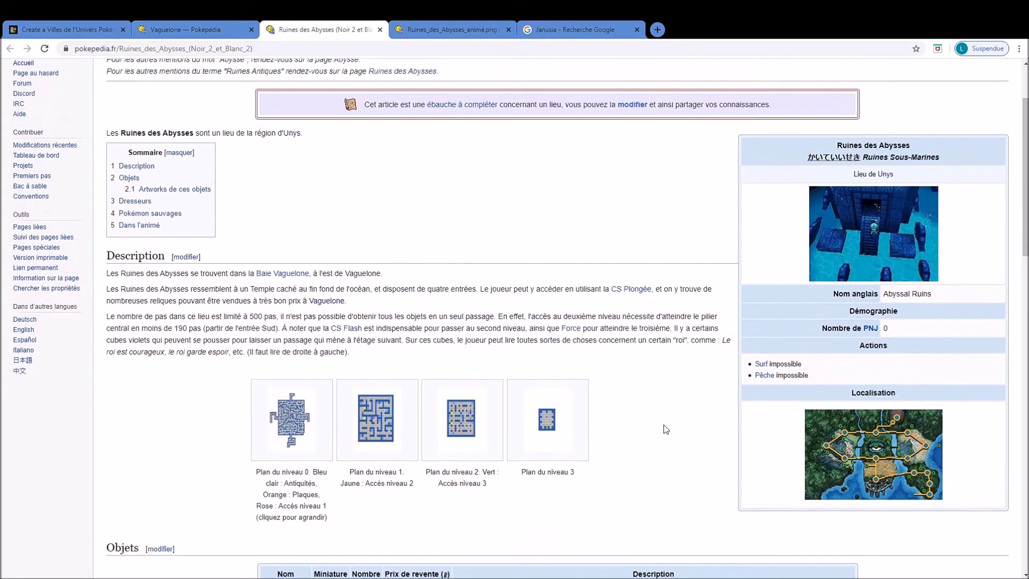
pyautogui.scroll(1, 664, 429)
pyautogui.scroll(-1, 664, 430)
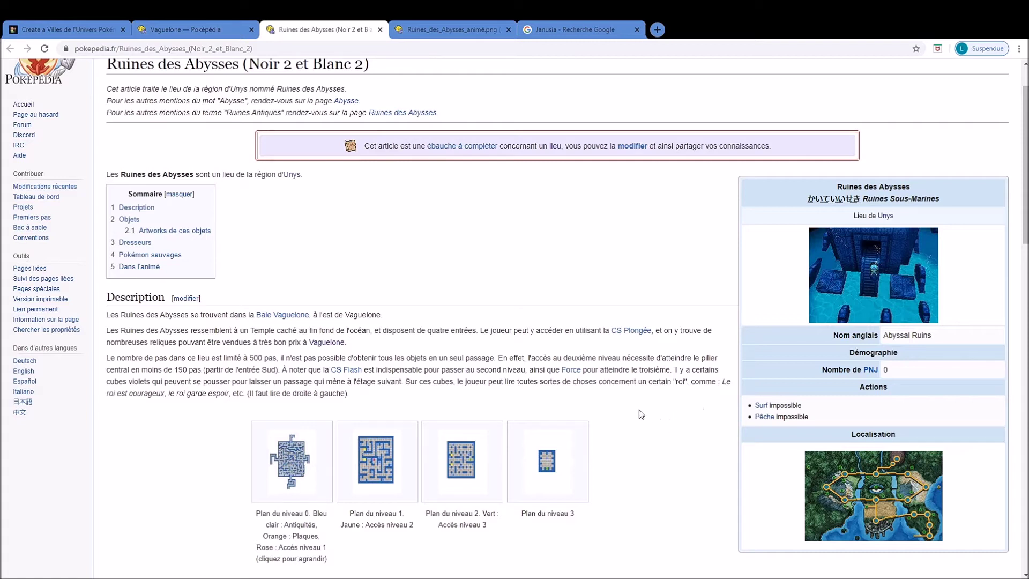
# Go back to the Vaguelone article and reread its introduction, notable sites and important events.
pyautogui.hotkey('ctrl', 'shift', 'Tab')
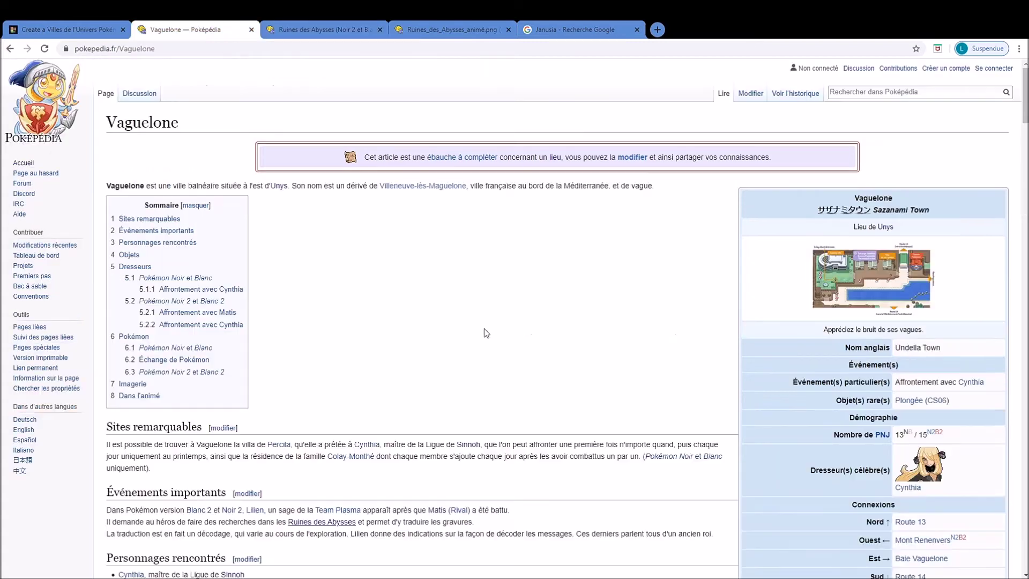
pyautogui.scroll(-2, 485, 333)
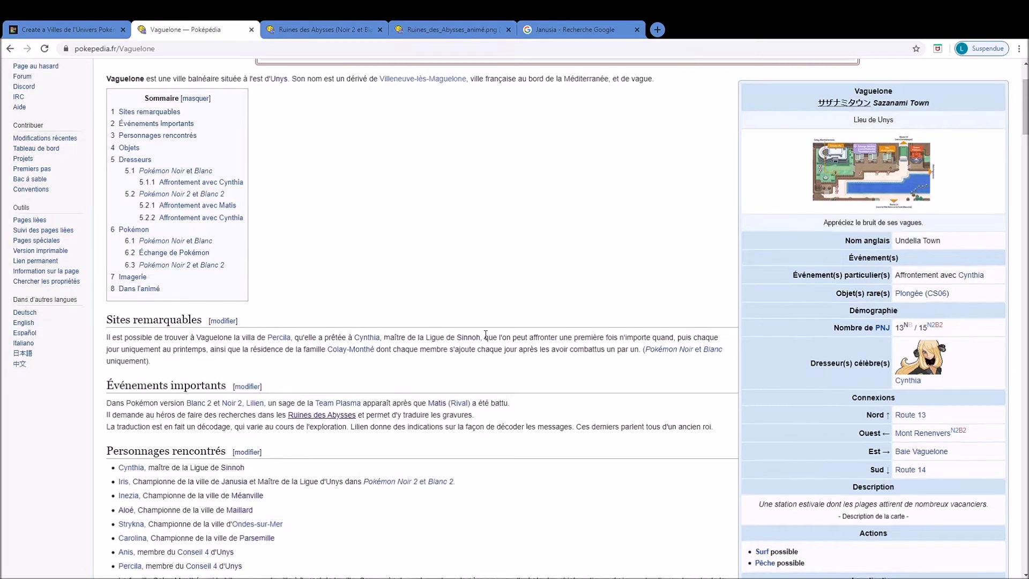
pyautogui.scroll(2, 485, 332)
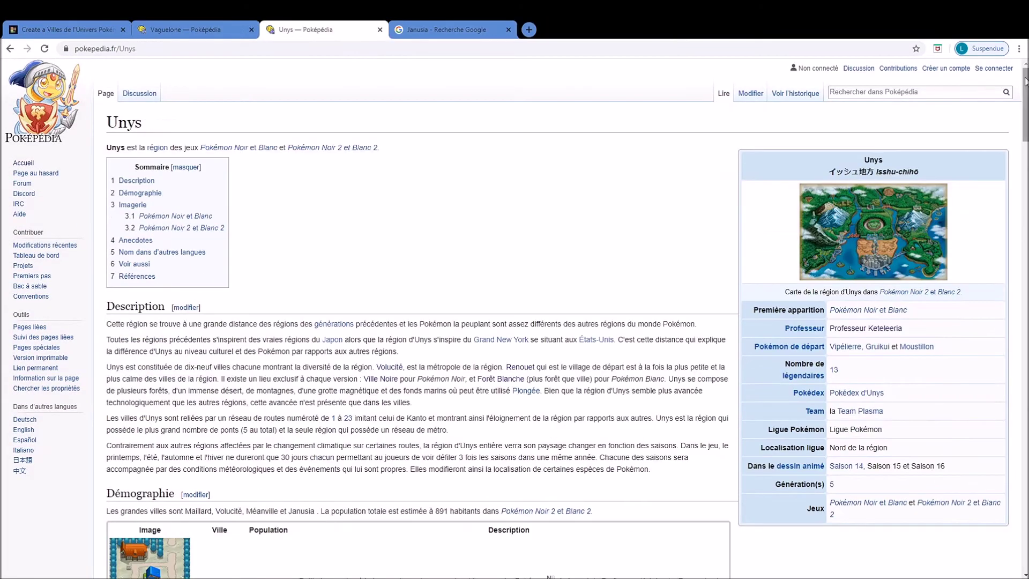
# Search Poképédia for Aquatube and look through the article's description, items and observable Pokémon.
pyautogui.click(997, 92)
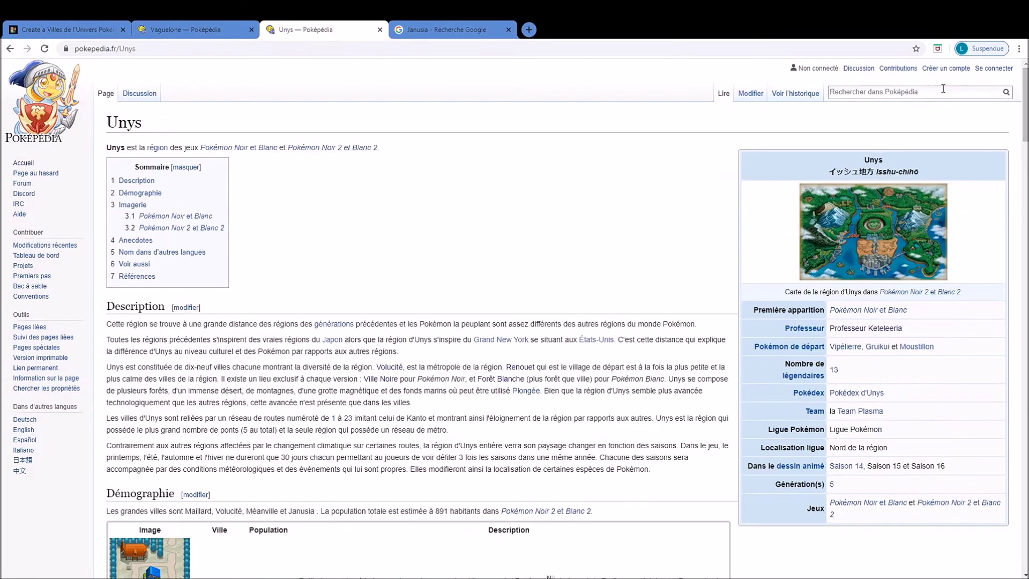
pyautogui.write('Aquatube')
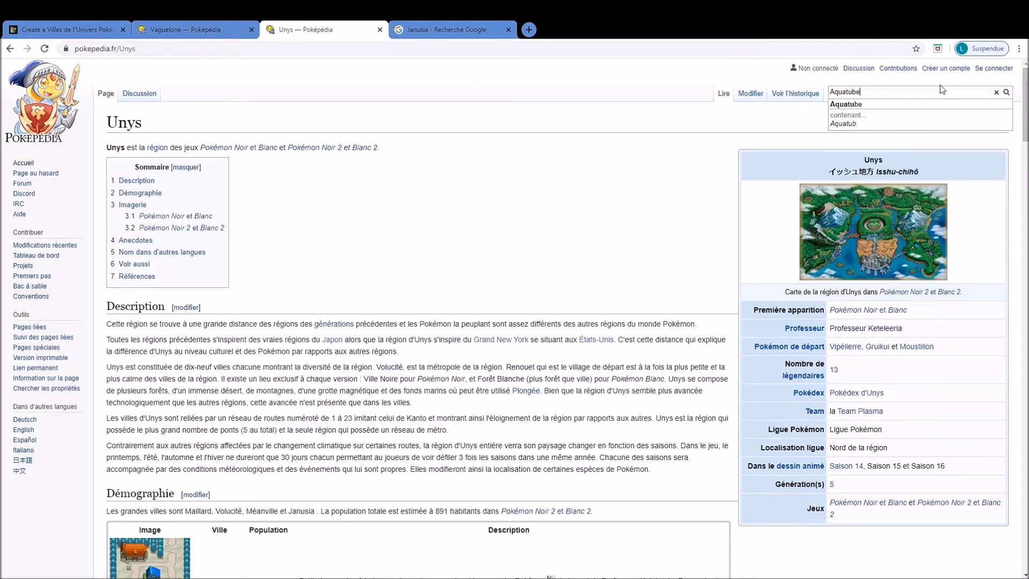
pyautogui.press('Return')
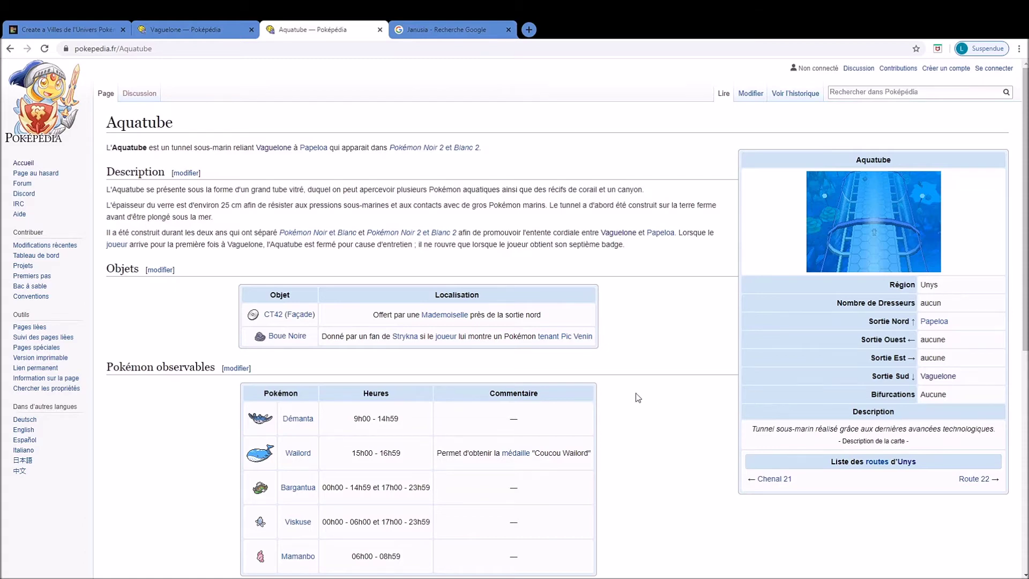
pyautogui.scroll(-2, 644, 429)
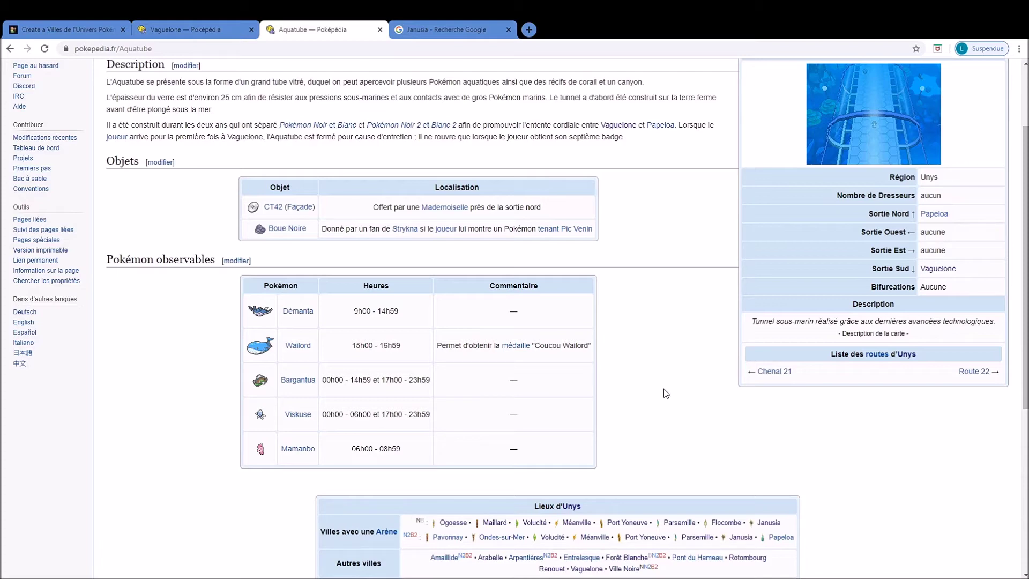
pyautogui.scroll(2, 664, 394)
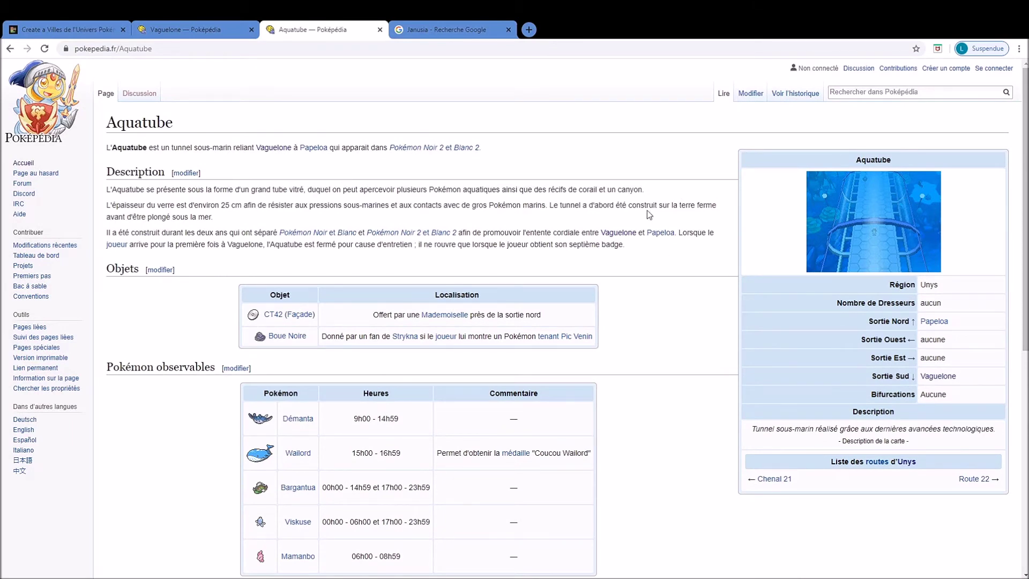
pyautogui.scroll(-7, 664, 230)
pyautogui.scroll(8, 745, 440)
# Return to the tier list and place the Vaguelone image first in tier B.
pyautogui.click(214, 29)
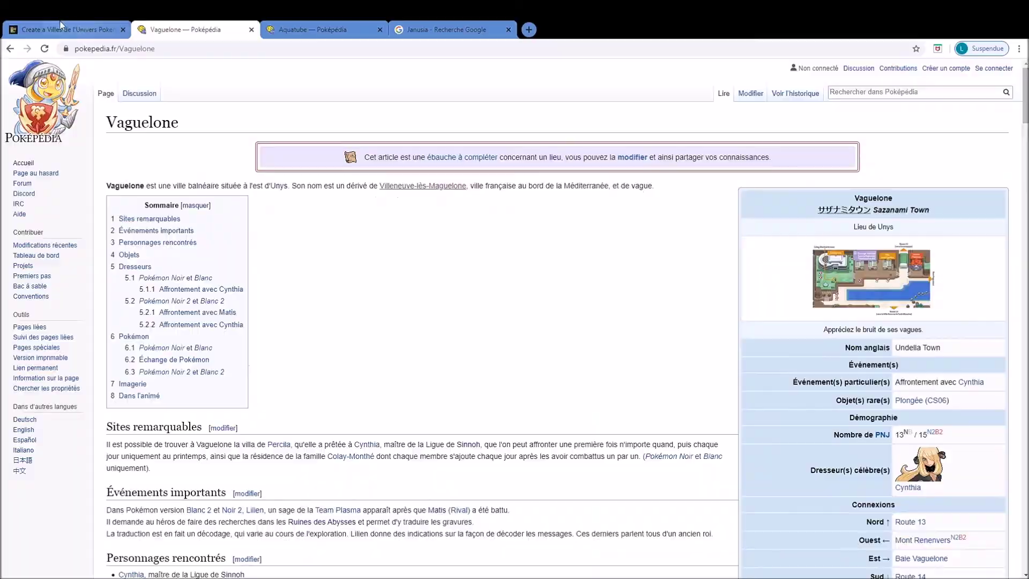
pyautogui.click(60, 27)
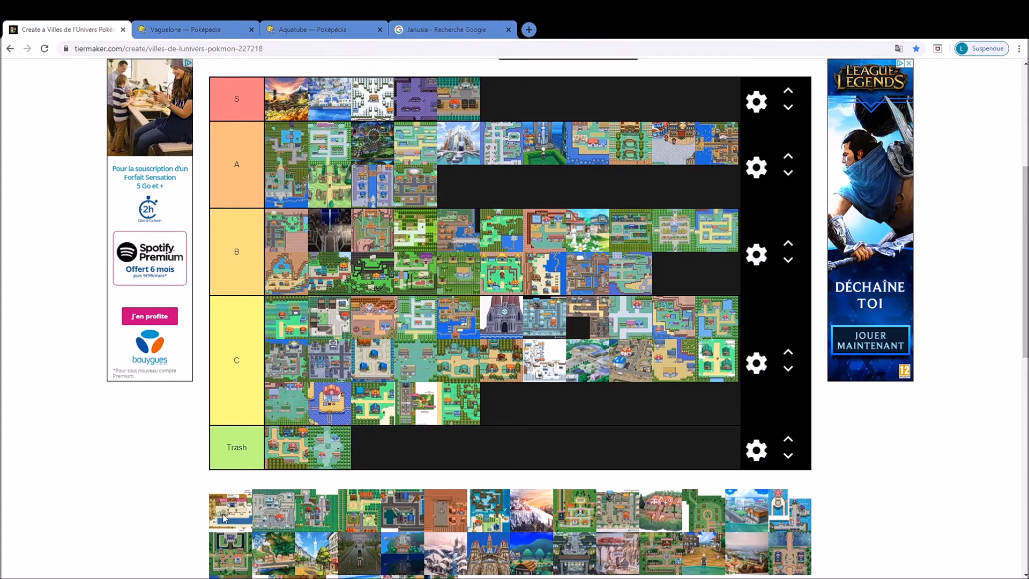
pyautogui.moveTo(223, 514); pyautogui.dragTo(269, 231)
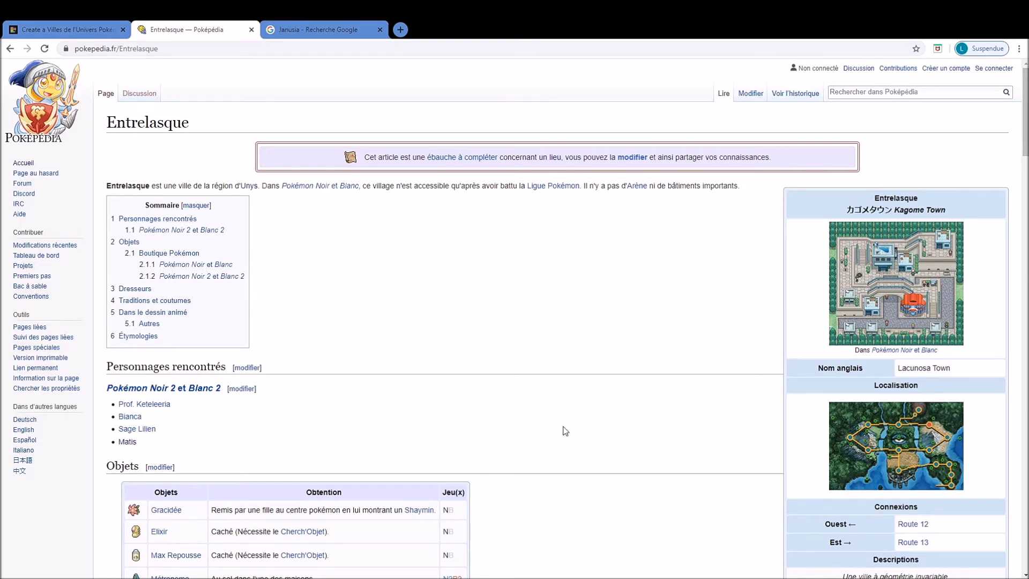
# Examine the Entrelasque article's map, characters, items and Pokémon shop tables, glancing at the tier list in between.
pyautogui.scroll(-1, 578, 451)
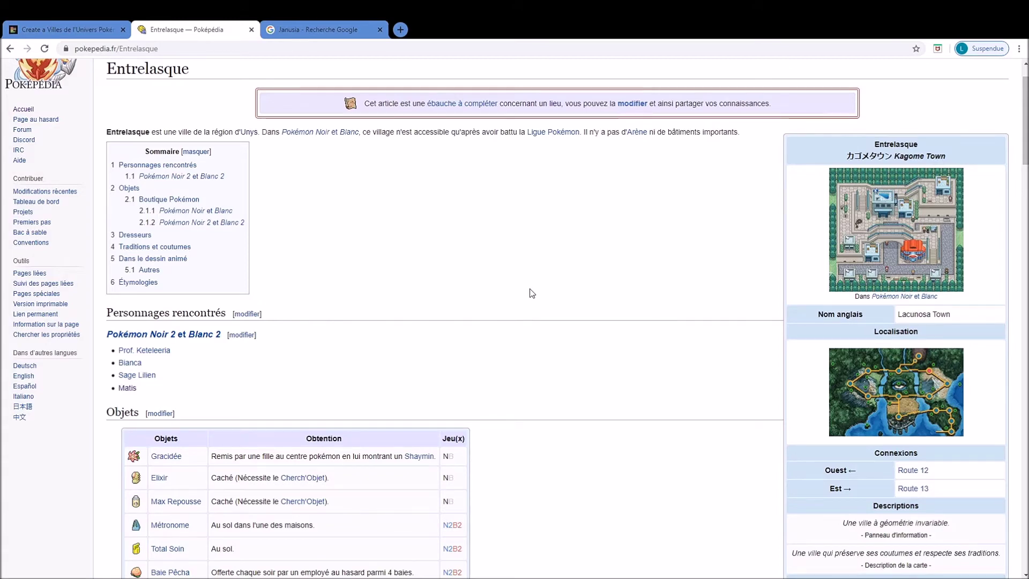
pyautogui.scroll(-6, 530, 292)
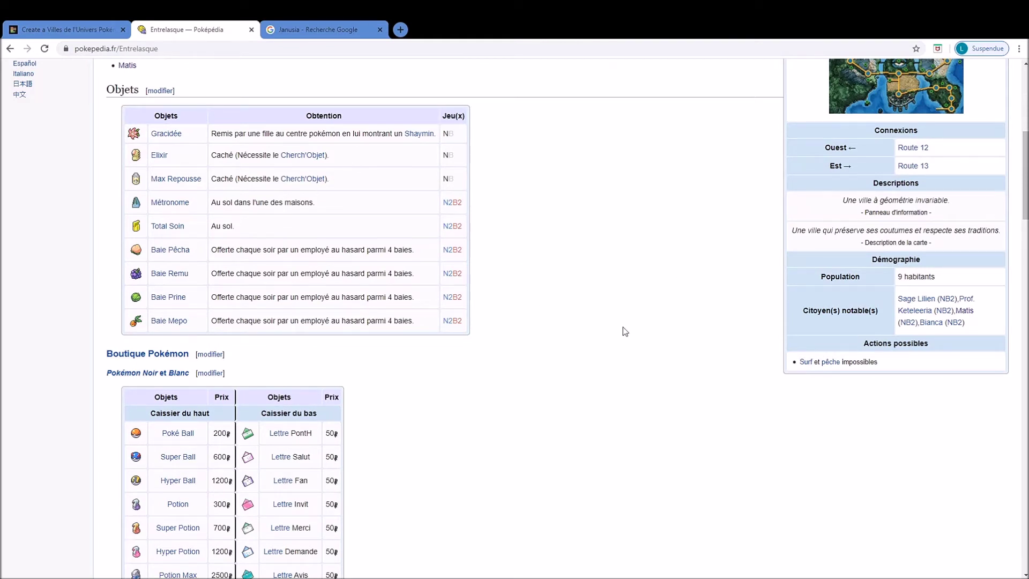
pyautogui.scroll(7, 620, 324)
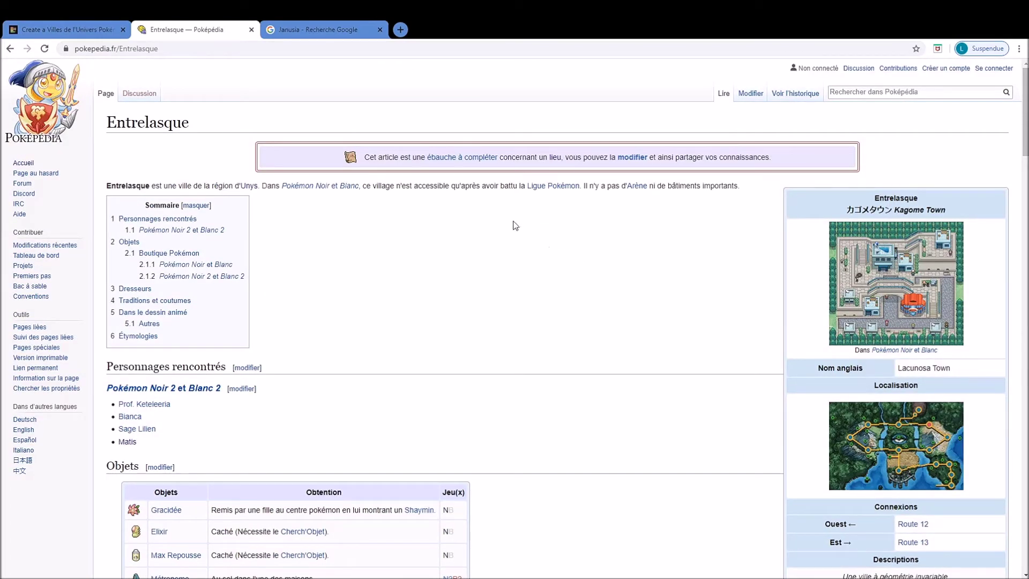
pyautogui.click(107, 27)
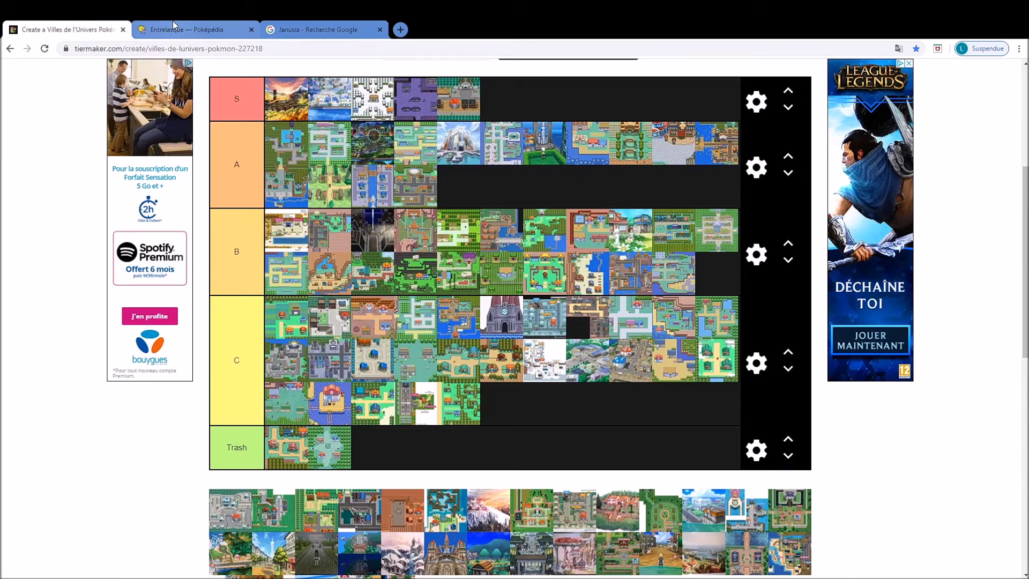
pyautogui.click(172, 21)
pyautogui.scroll(-12, 484, 354)
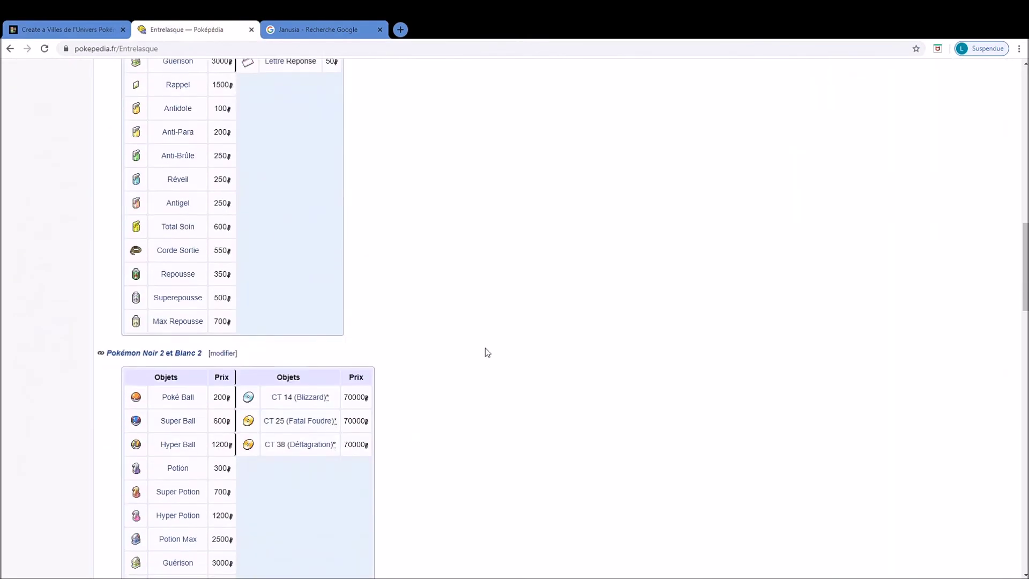
pyautogui.scroll(-5, 485, 351)
pyautogui.scroll(-10, 481, 342)
pyautogui.scroll(20, 484, 343)
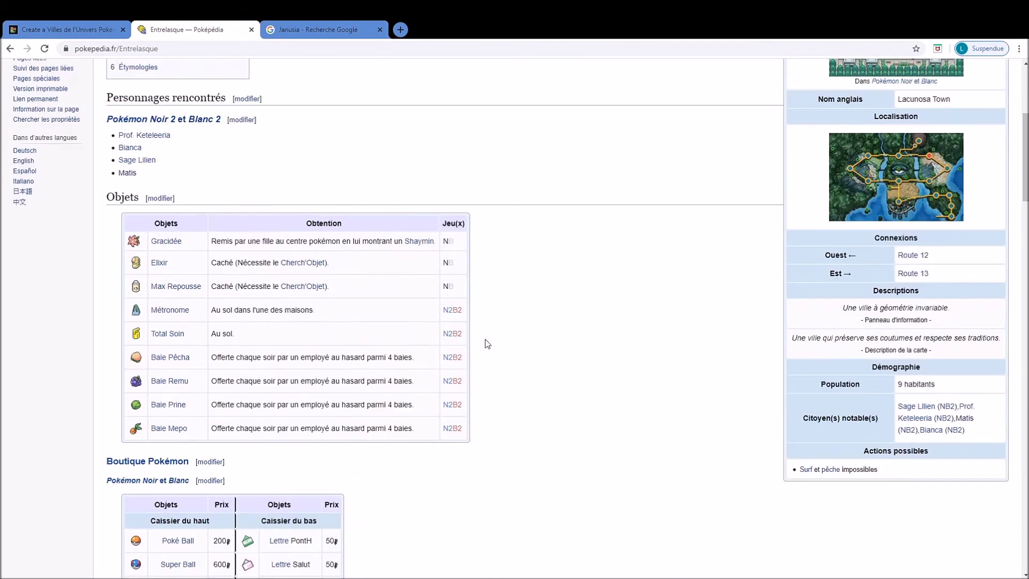
pyautogui.scroll(5, 487, 343)
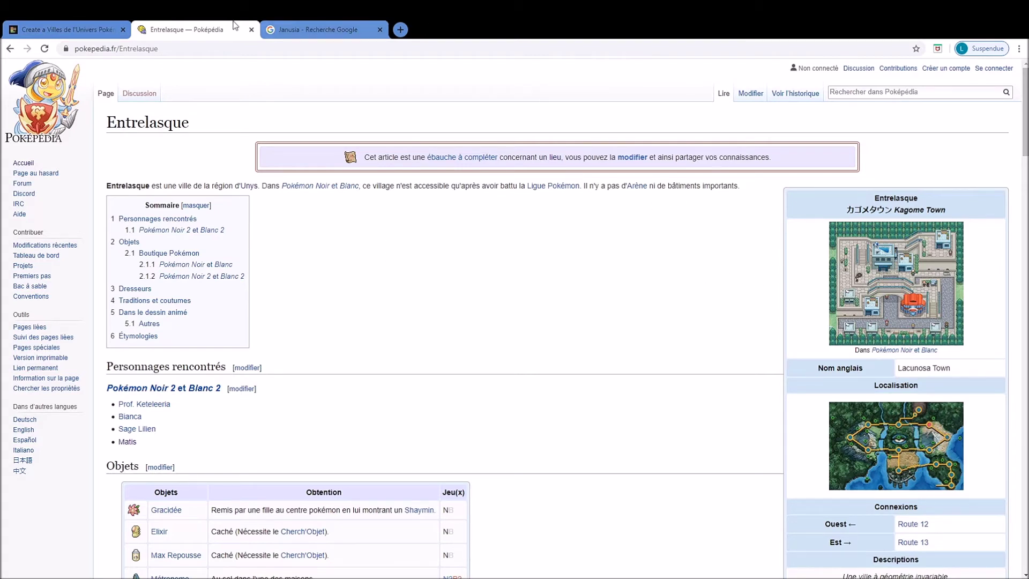
# Open Poképédia's home page in a separate tab and search there for the Pont du Hameau article.
pyautogui.middleClick(43, 115)
pyautogui.click(331, 25)
pyautogui.click(901, 92)
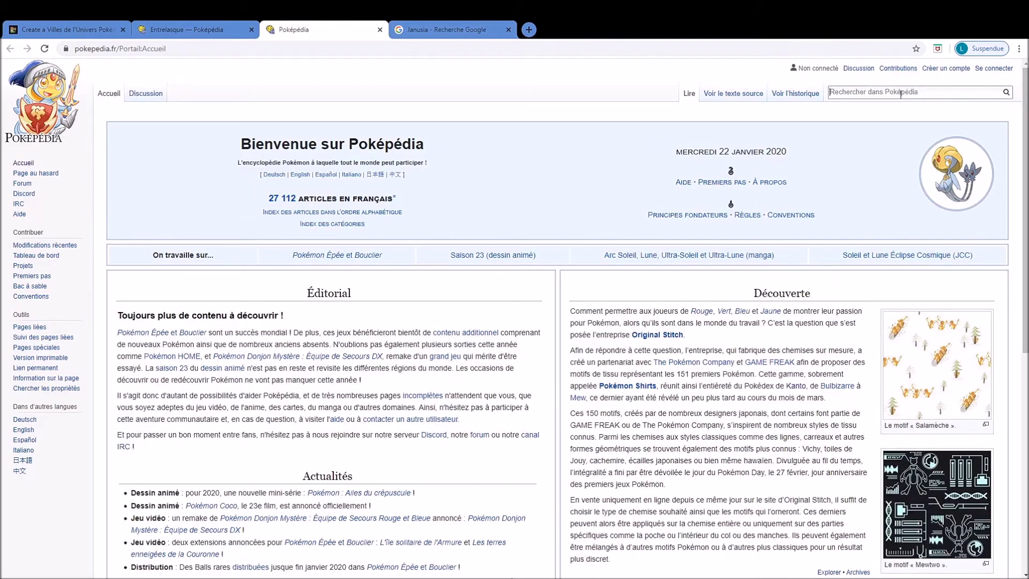
pyautogui.write('Pont du H')
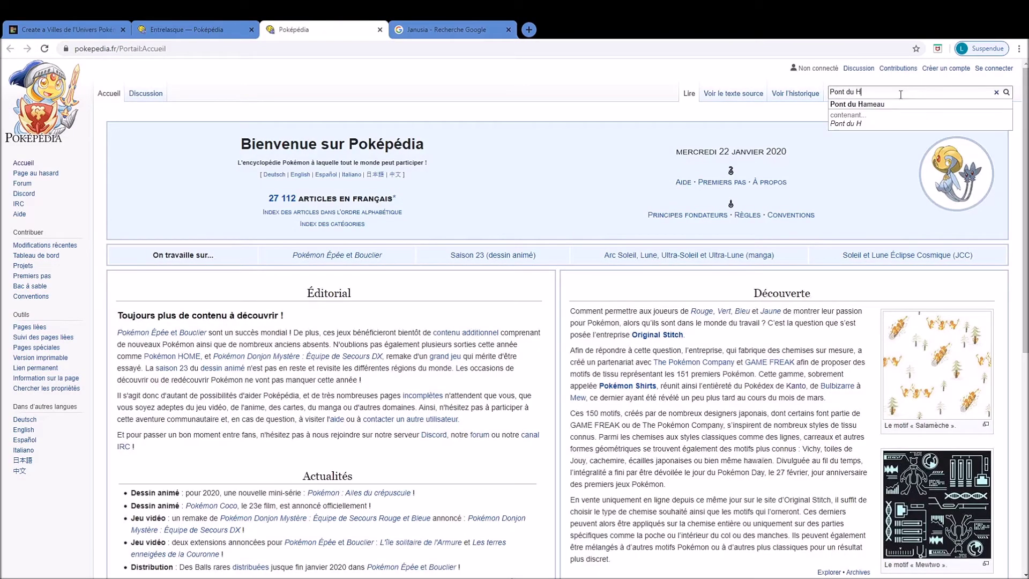
pyautogui.write('ameau')
pyautogui.press('Return')
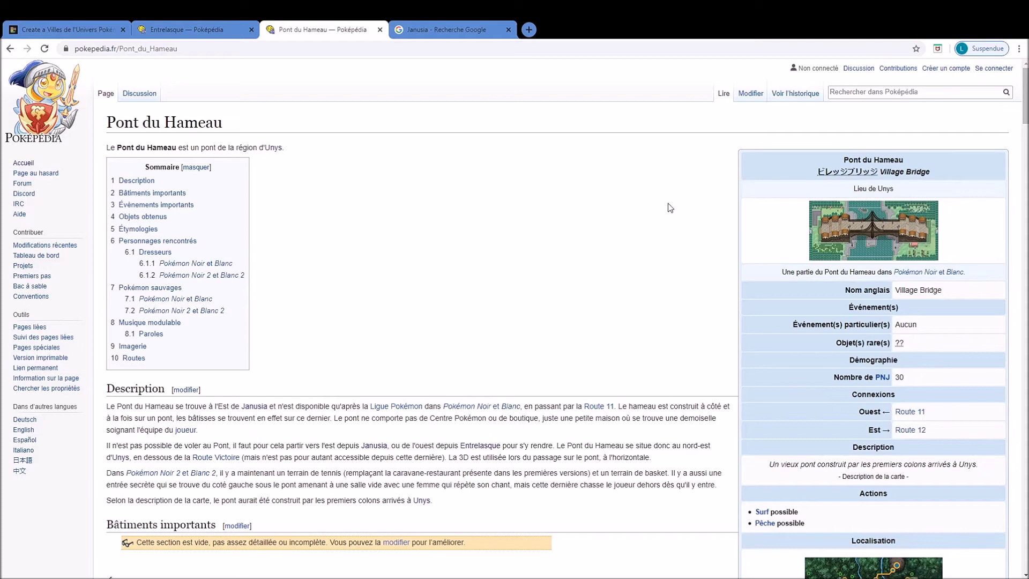
# Look through the Pont du Hameau article's wild Pokémon, modular music, imagery and description.
pyautogui.scroll(-6, 544, 257)
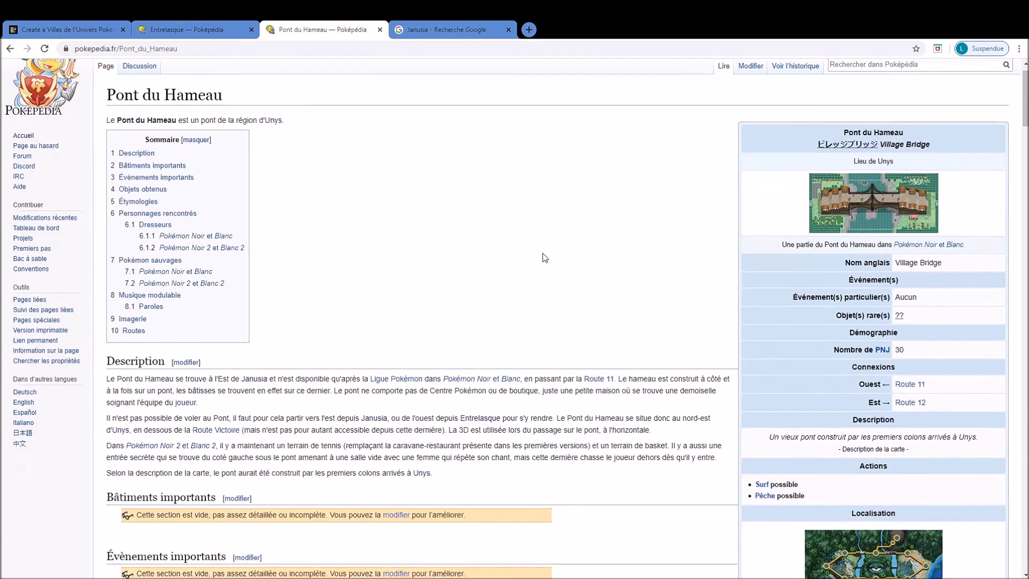
pyautogui.scroll(-15, 779, 328)
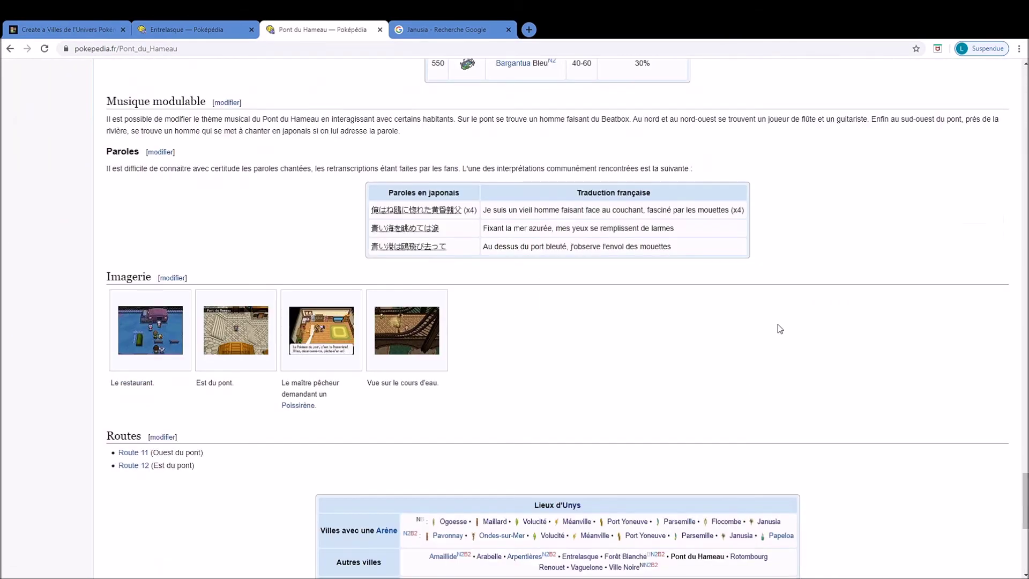
pyautogui.scroll(15, 779, 327)
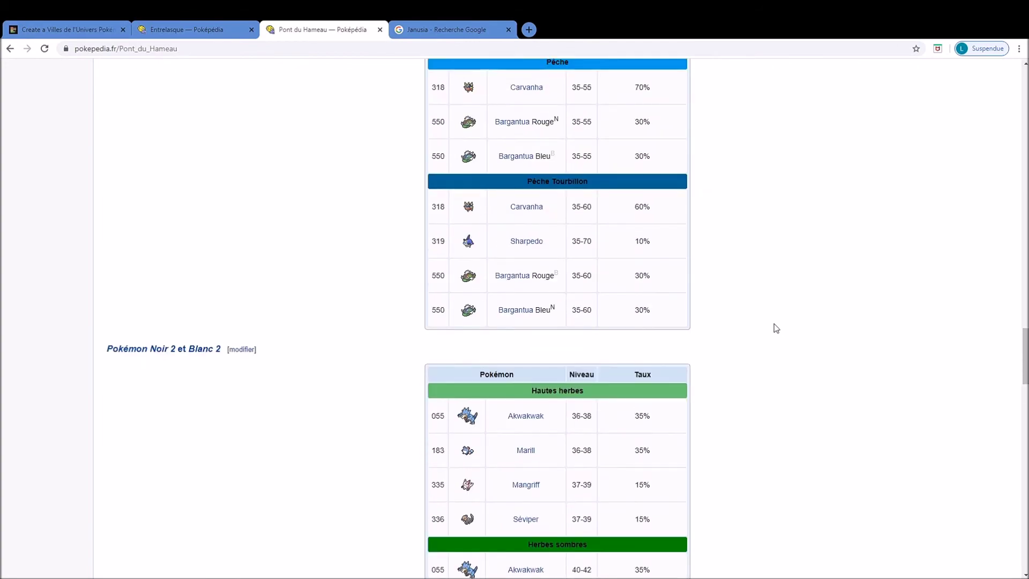
pyautogui.scroll(20, 763, 337)
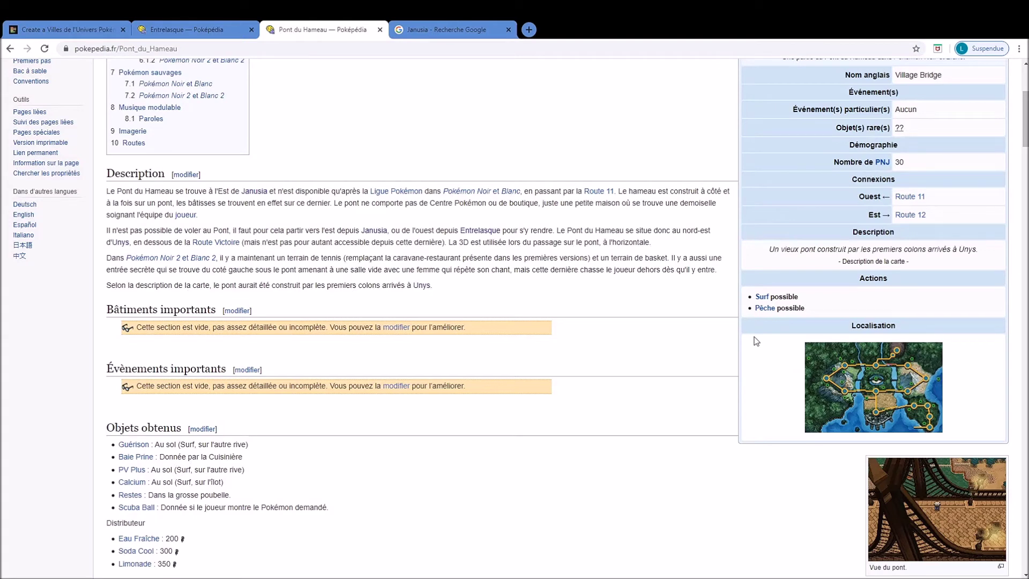
pyautogui.scroll(4, 753, 336)
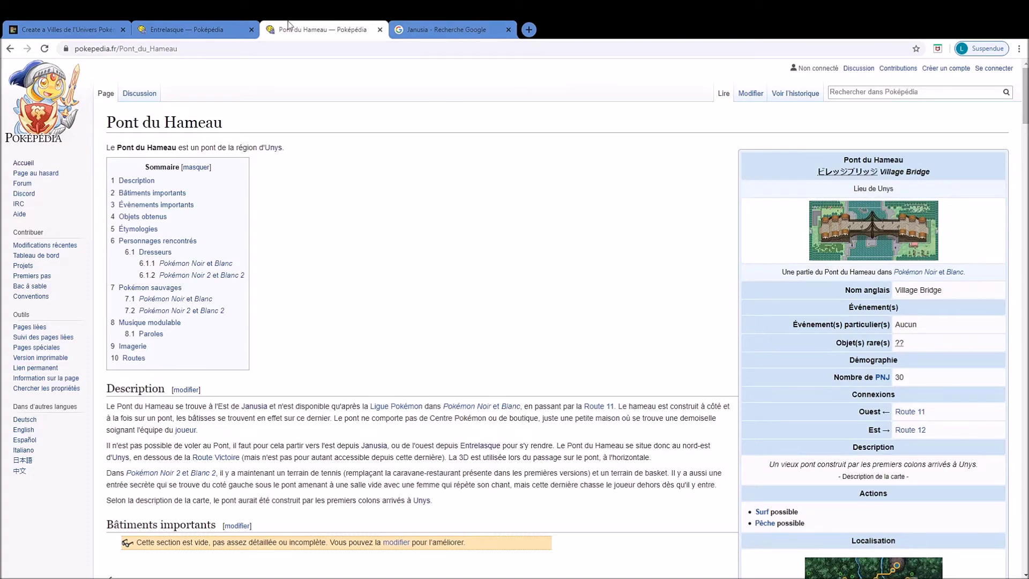
# Return to the tier list and place the Entrelasque image seventh in tier A.
pyautogui.click(70, 24)
pyautogui.scroll(2, 222, 493)
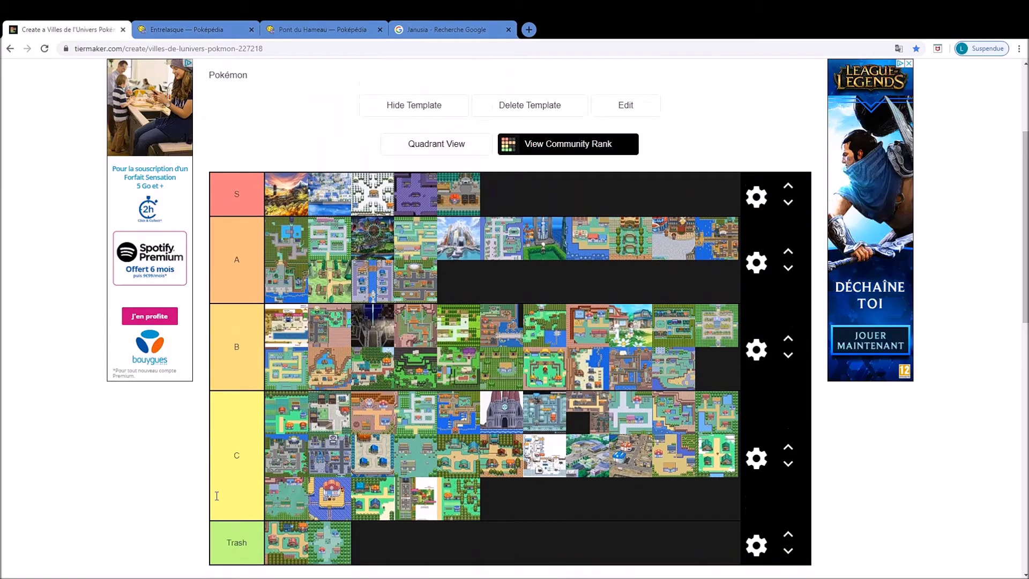
pyautogui.scroll(-1, 228, 535)
pyautogui.moveTo(234, 561); pyautogui.dragTo(290, 346)
pyautogui.moveTo(330, 227); pyautogui.dragTo(443, 198)
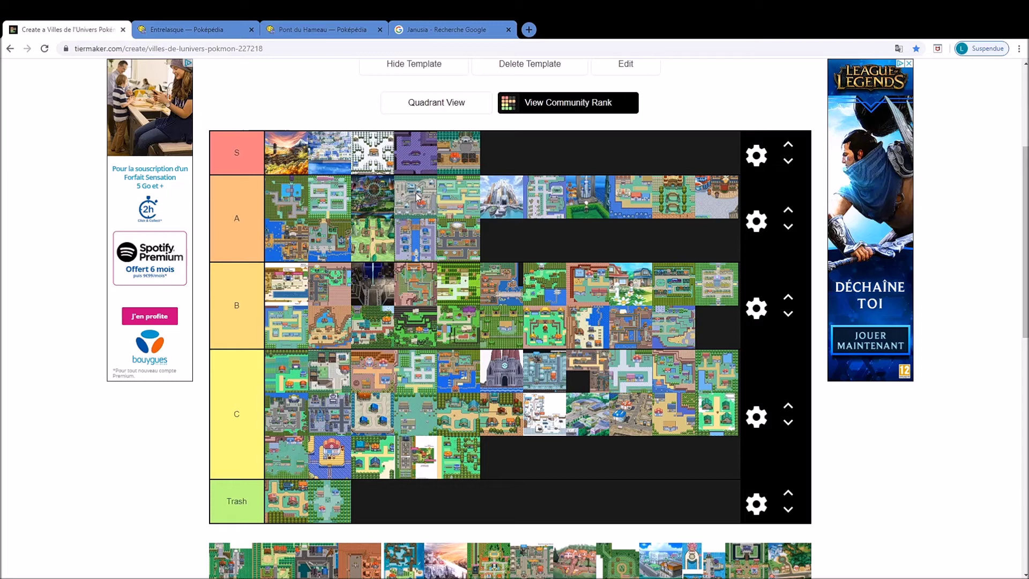
pyautogui.moveTo(417, 197); pyautogui.dragTo(551, 203)
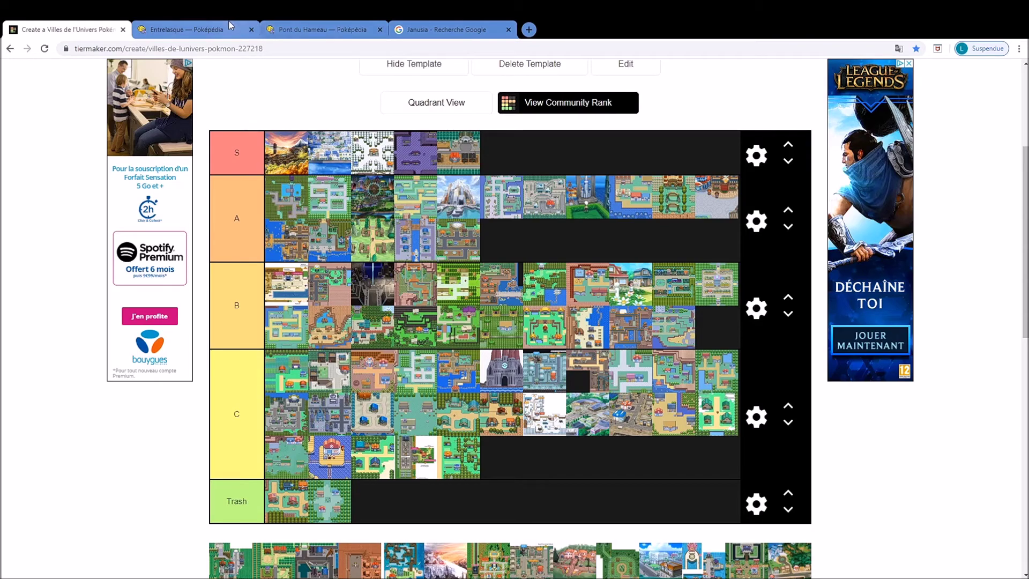
pyautogui.scroll(-3, 238, 410)
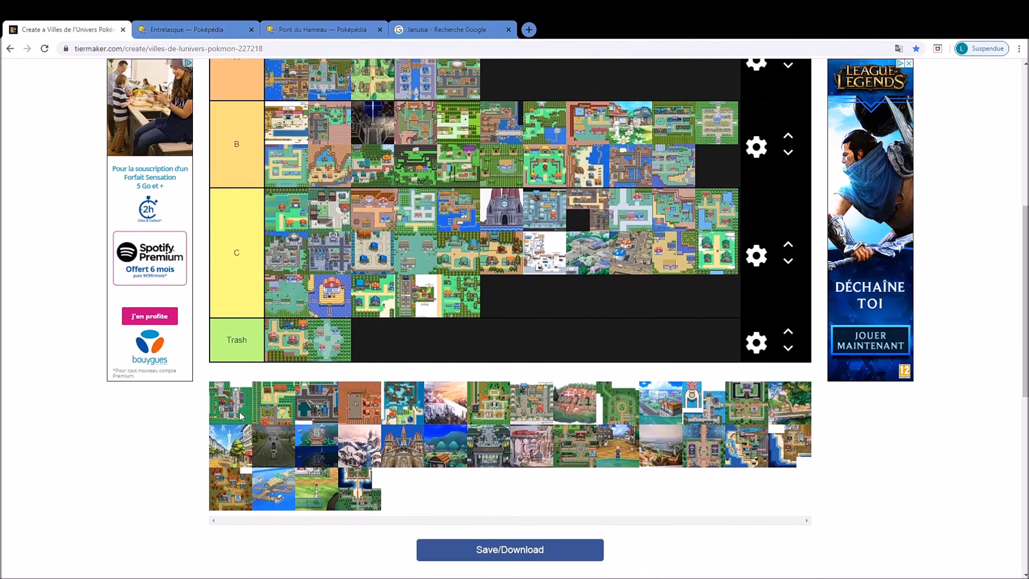
# Search Poképédia for the Pavonnay article, replacing the Entrelasque page.
pyautogui.scroll(4, 239, 411)
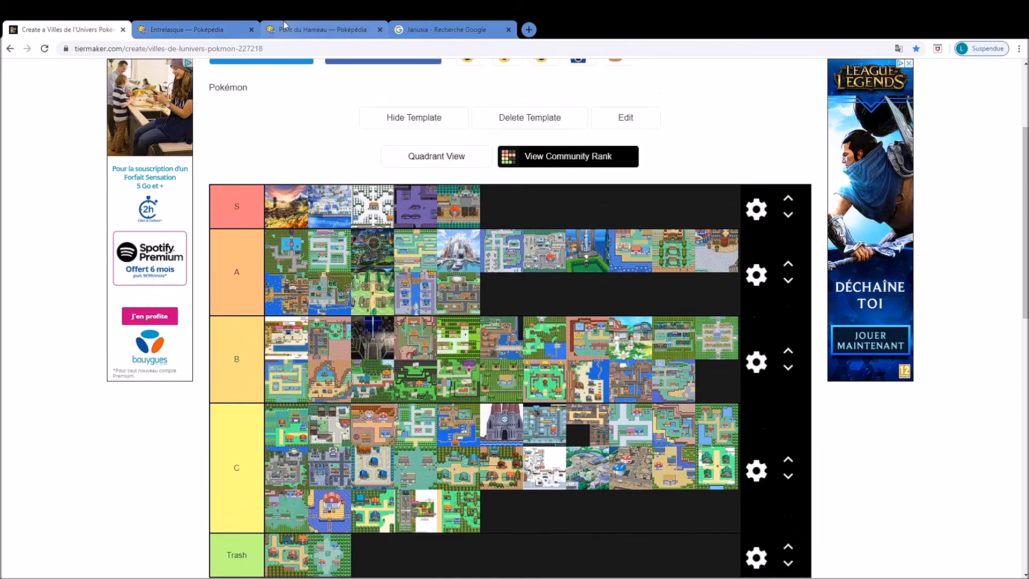
pyautogui.click(190, 30)
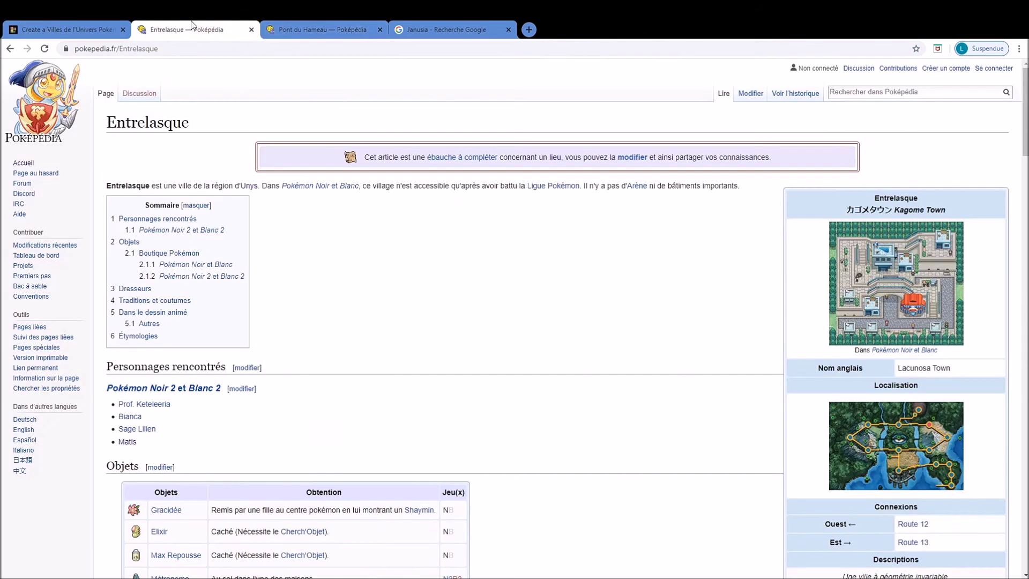
pyautogui.click(884, 88)
pyautogui.write('Pavonnay')
pyautogui.press('Return')
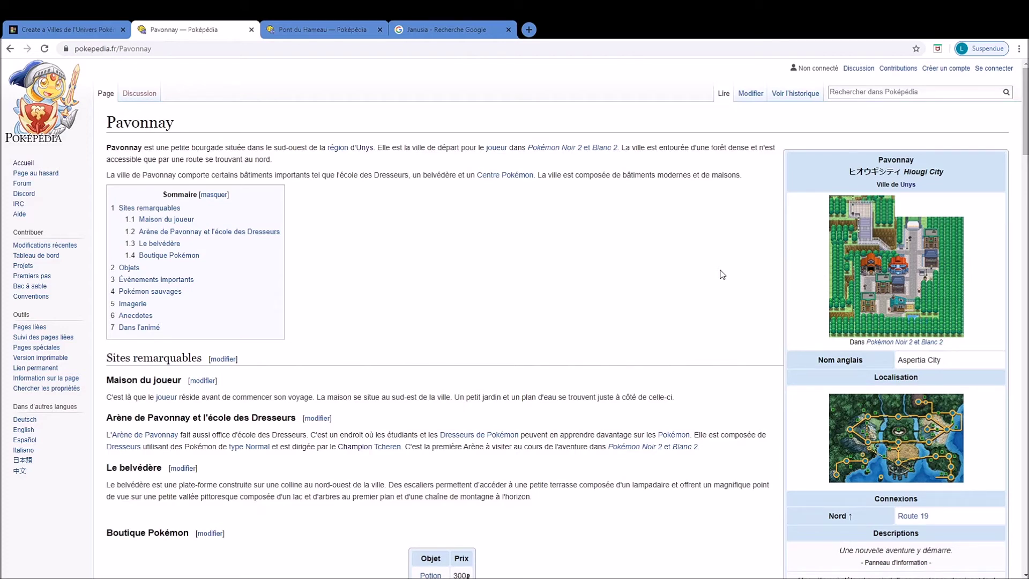
# Look through the Pavonnay article's remarkable sites, items, wild Pokémon, imagery, anecdotes and anime sections.
pyautogui.scroll(-4, 722, 275)
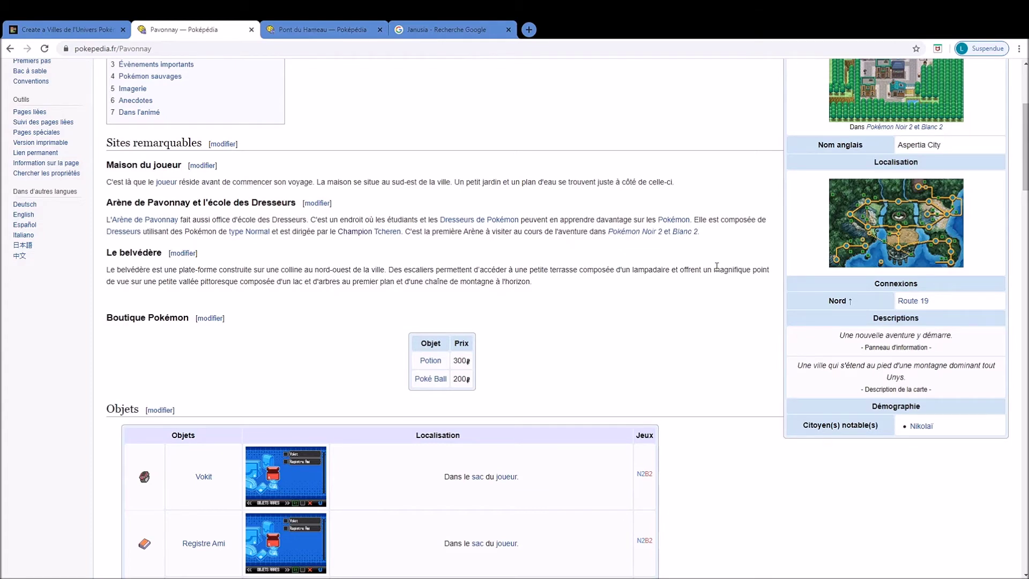
pyautogui.scroll(-13, 760, 306)
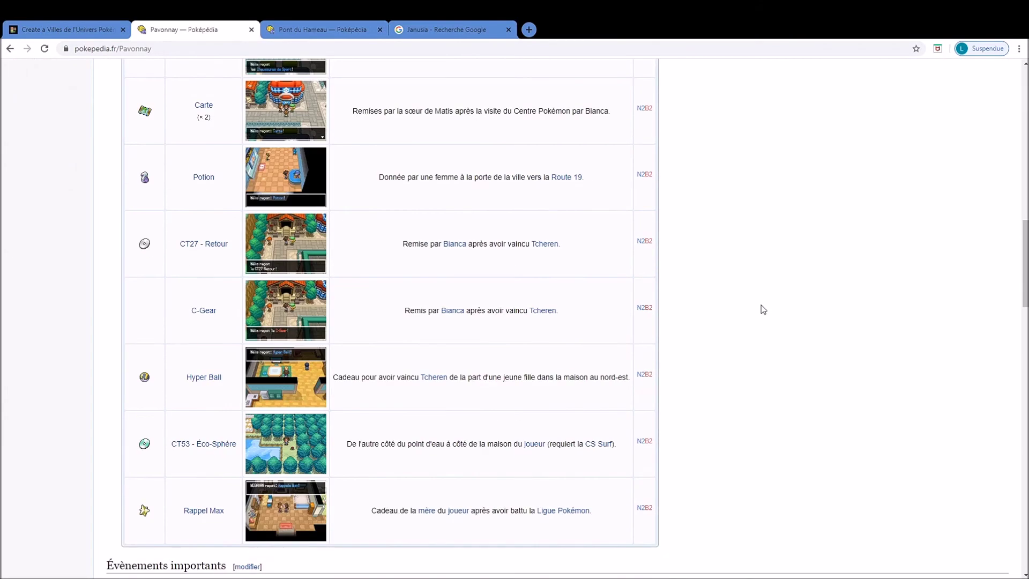
pyautogui.scroll(-18, 763, 309)
pyautogui.scroll(-4, 782, 324)
pyautogui.scroll(2, 777, 324)
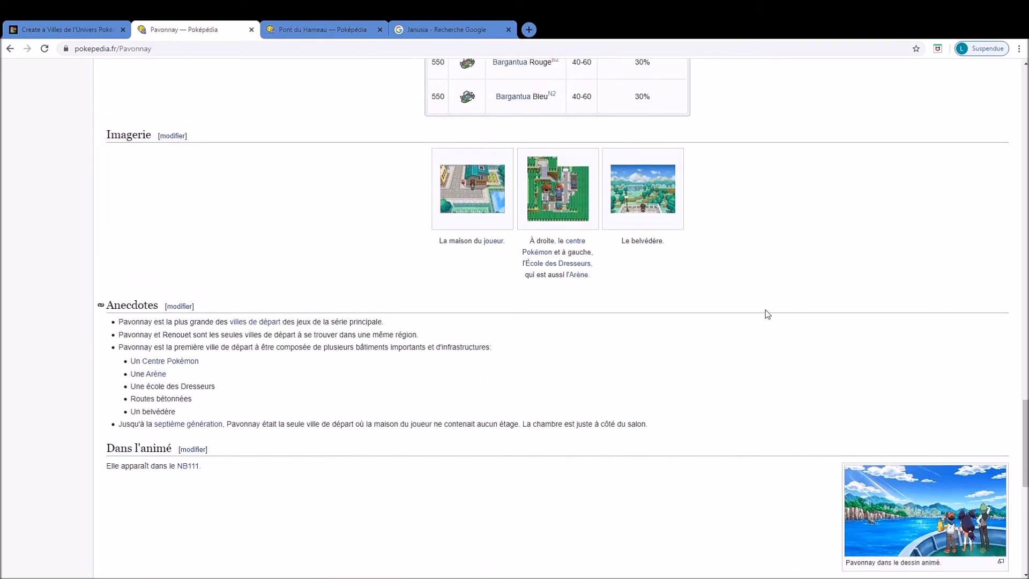
pyautogui.scroll(-6, 767, 313)
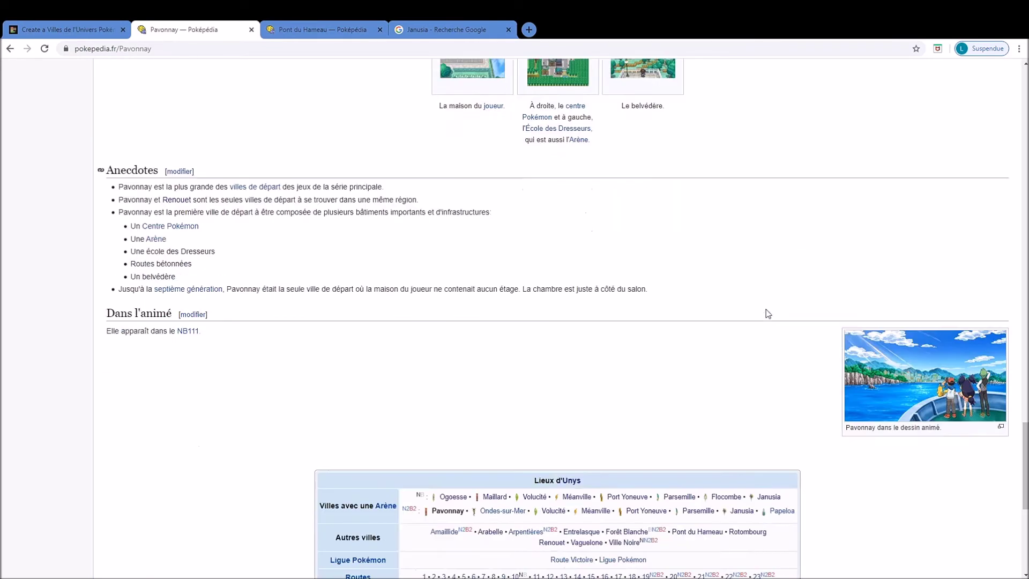
pyautogui.scroll(6, 766, 311)
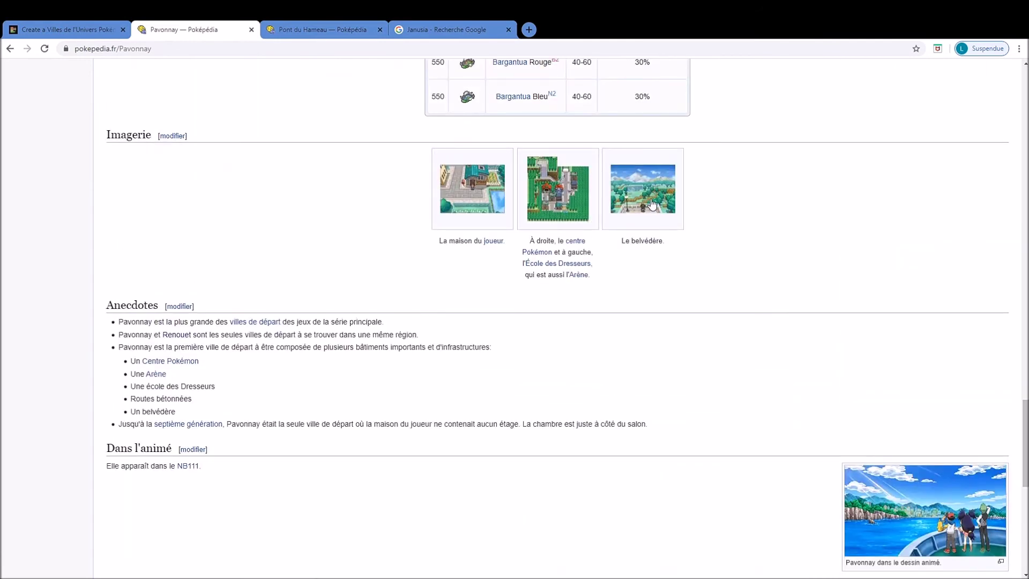
# Open the Pavonnay belvedere picture at full size in a separate tab, and search Google Images for "Pavonnay belvedere".
pyautogui.middleClick(652, 207)
pyautogui.hotkey('ctrl', 'Tab')
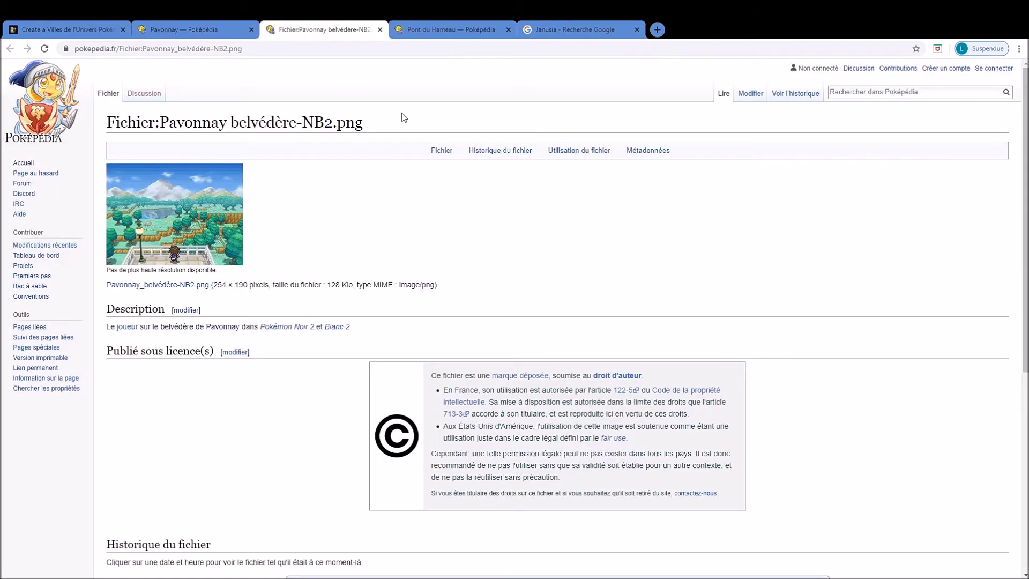
pyautogui.click(119, 256)
pyautogui.click(565, 27)
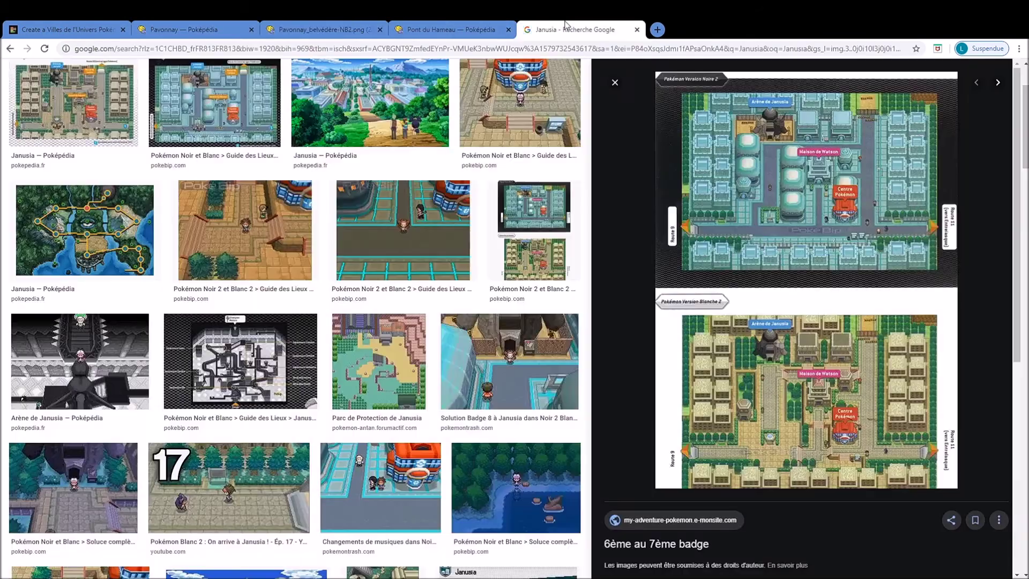
pyautogui.doubleClick(177, 81)
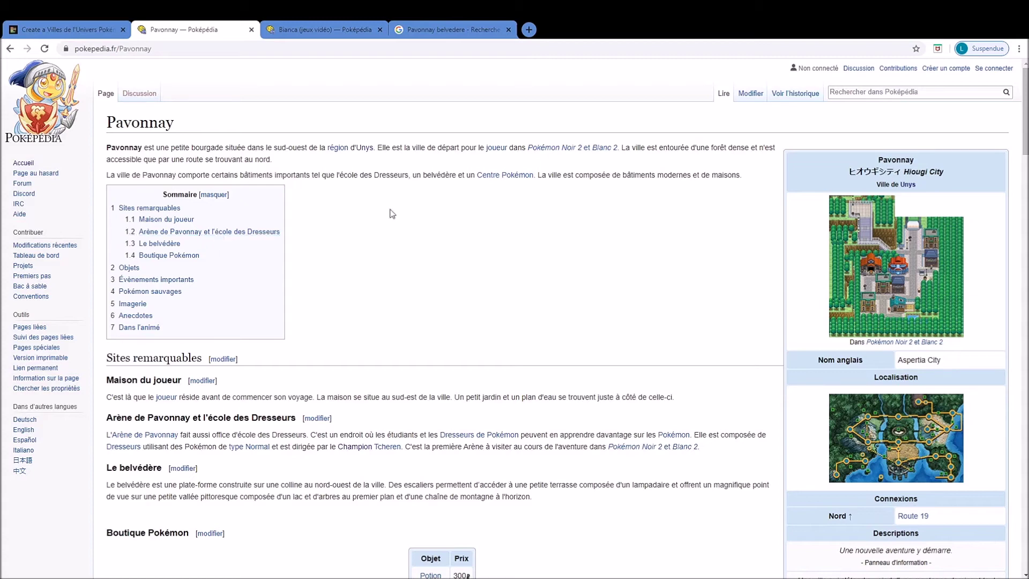
# Return to the tier list and place the Pavonnay image fourteenth in tier B.
pyautogui.click(64, 26)
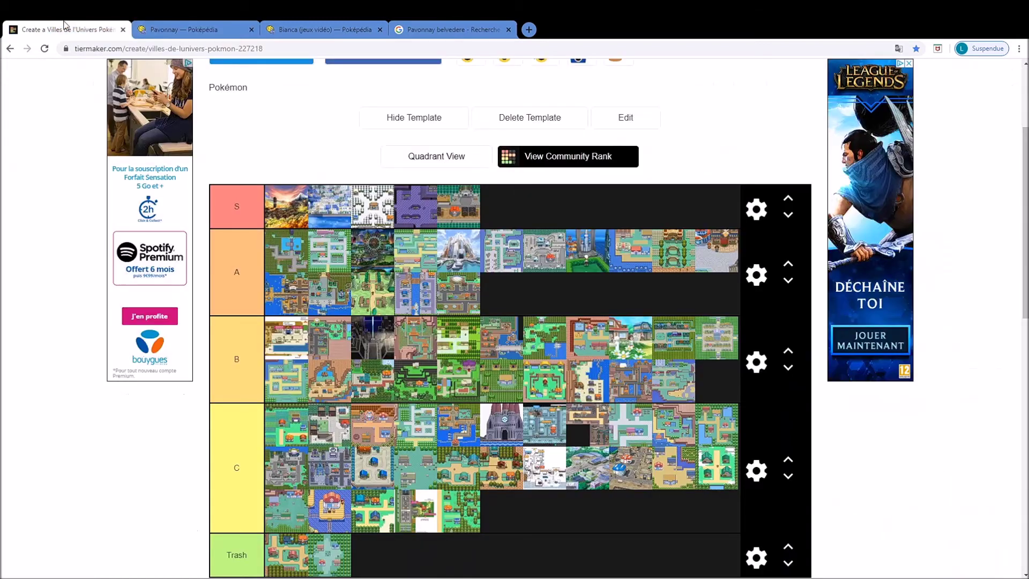
pyautogui.scroll(-3, 177, 502)
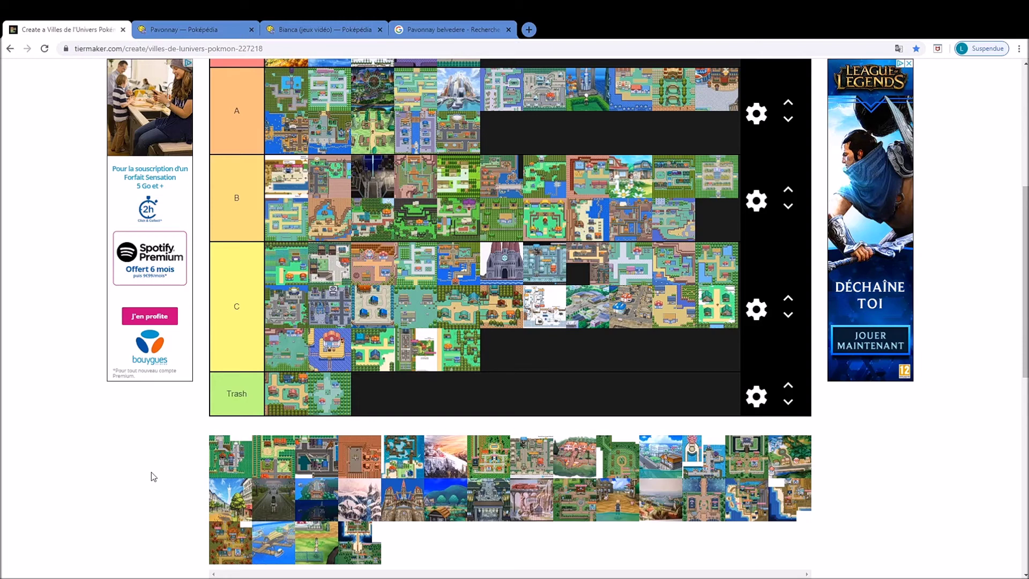
pyautogui.scroll(1, 151, 476)
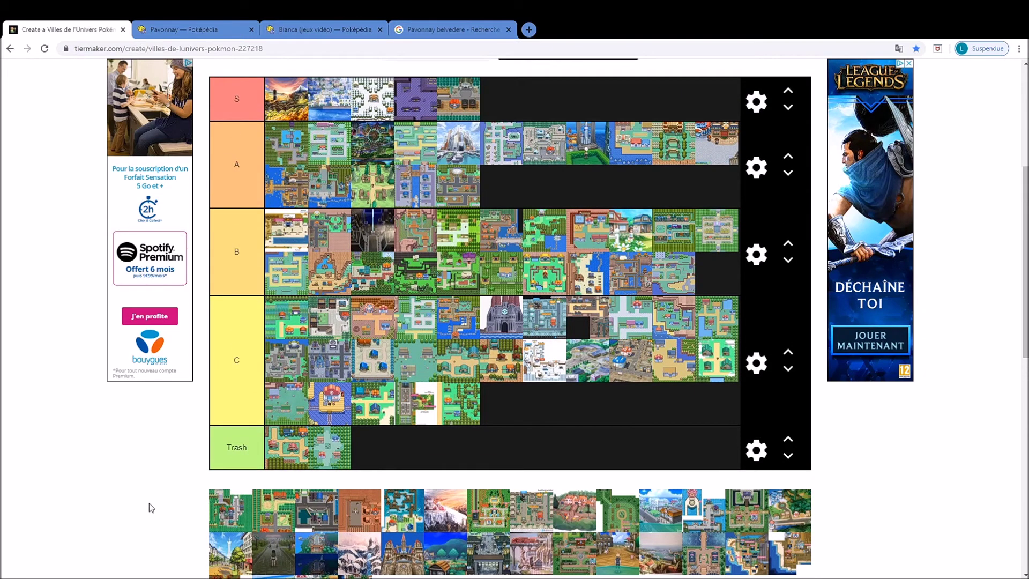
pyautogui.moveTo(227, 517); pyautogui.dragTo(377, 273)
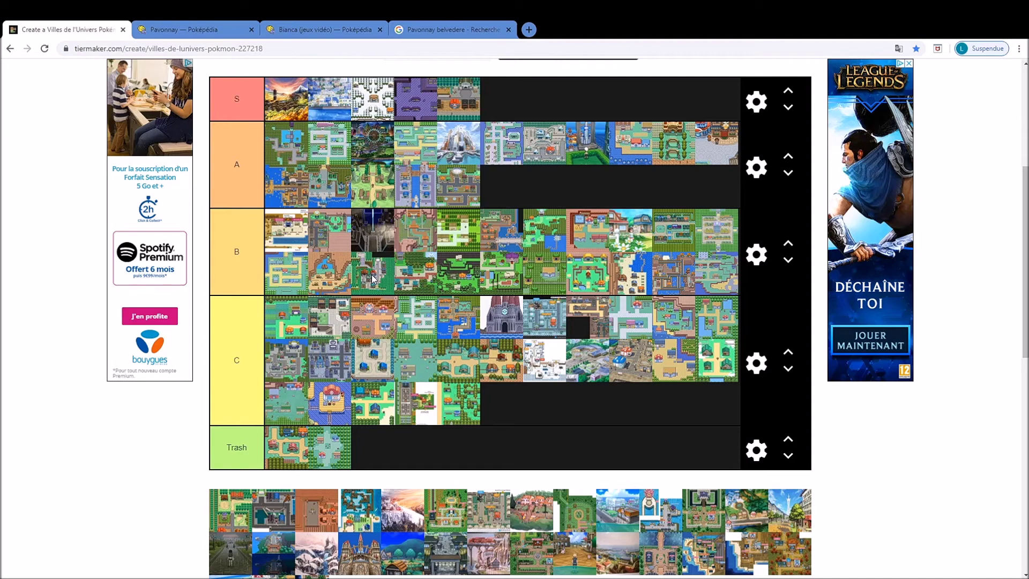
# Switch to the Pavonnay article and search Poképédia for Amaillide.
pyautogui.click(197, 21)
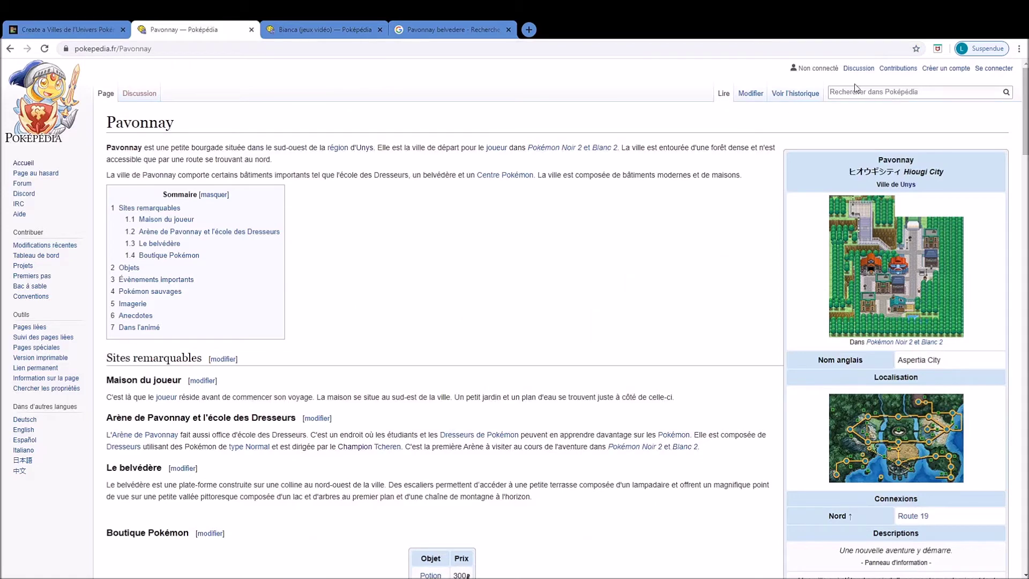
pyautogui.click(879, 91)
pyautogui.write('A')
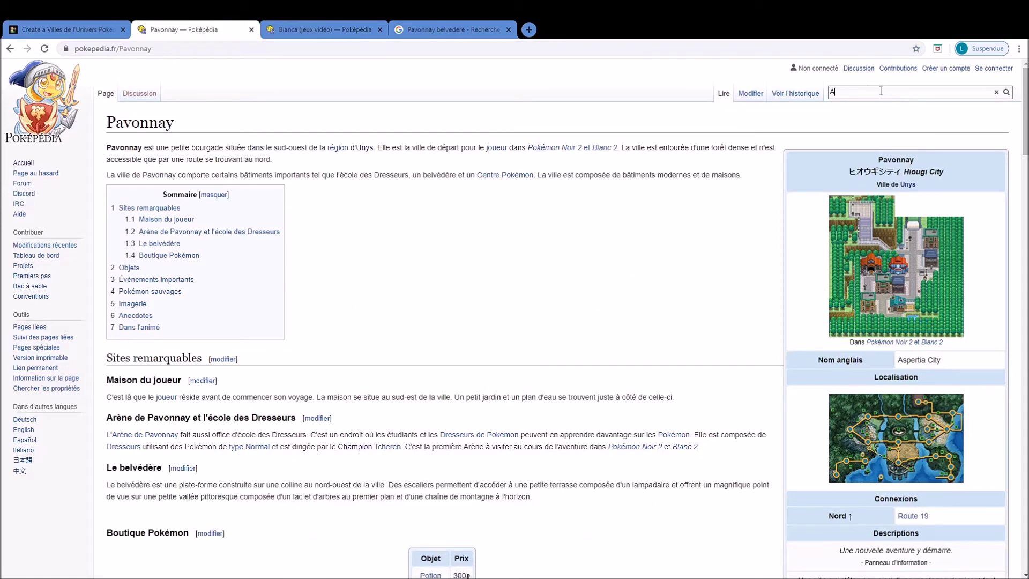
pyautogui.write('maillide')
pyautogui.press('Return')
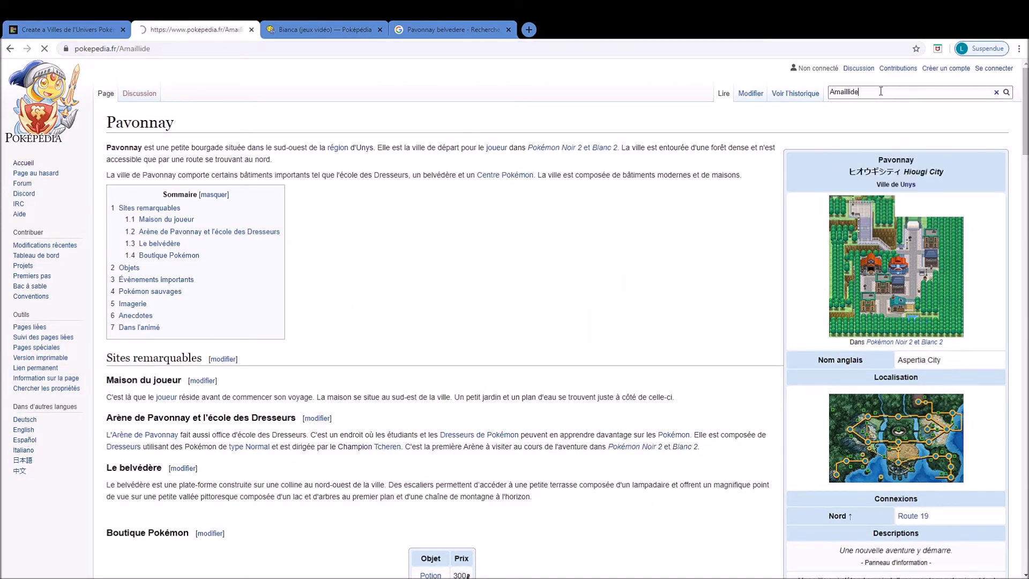
# Look through the Amaillide article's map, remarkable sites, items, trainers and anime picture.
pyautogui.scroll(-1, 691, 257)
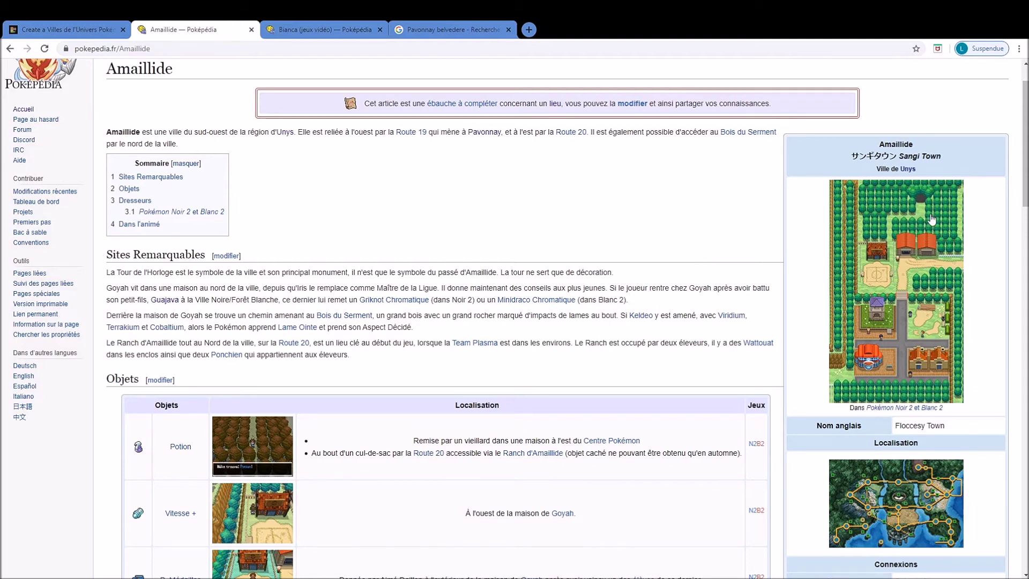
pyautogui.scroll(-8, 835, 320)
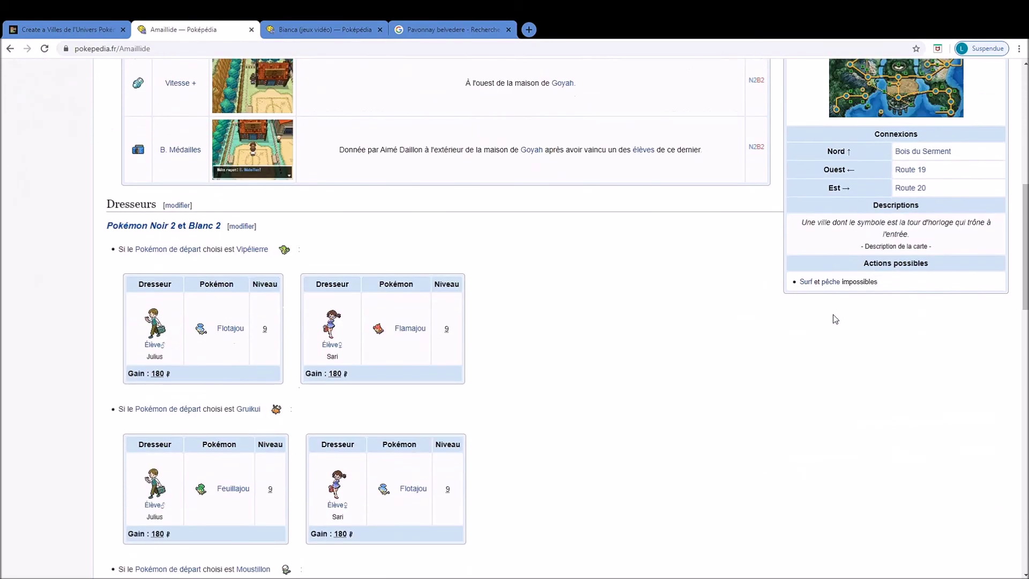
pyautogui.scroll(-15, 836, 320)
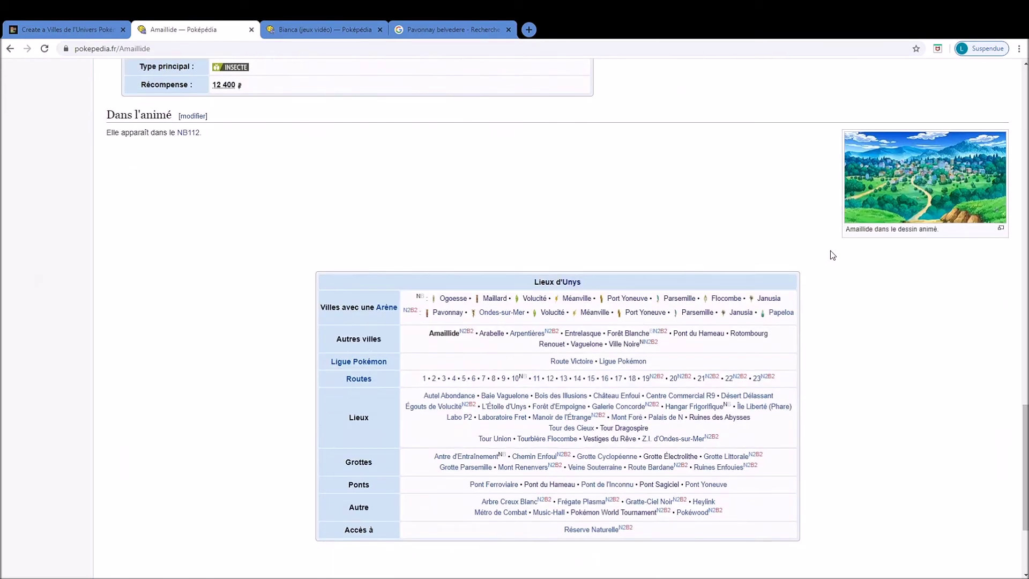
pyautogui.scroll(20, 831, 250)
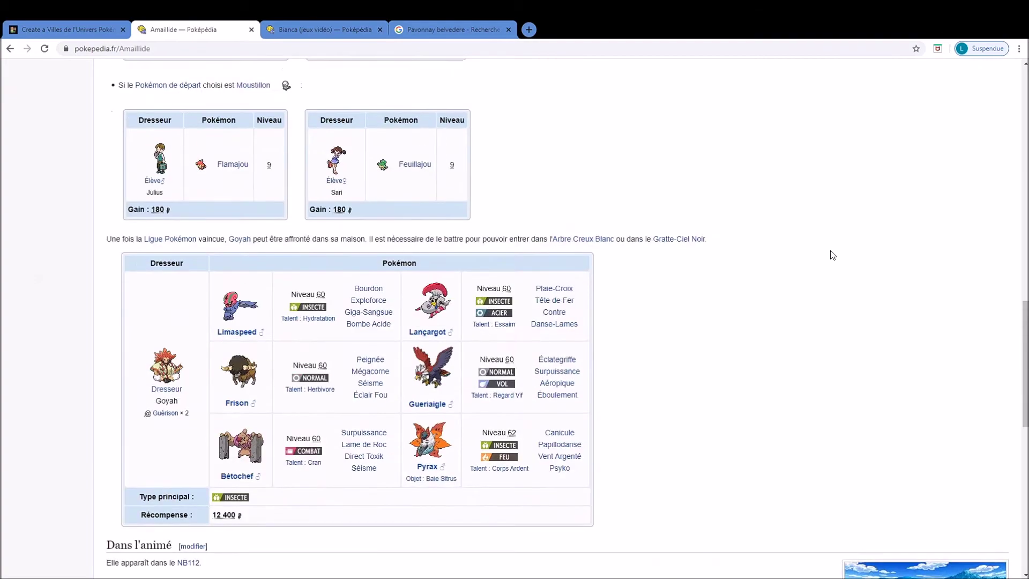
pyautogui.scroll(4, 826, 252)
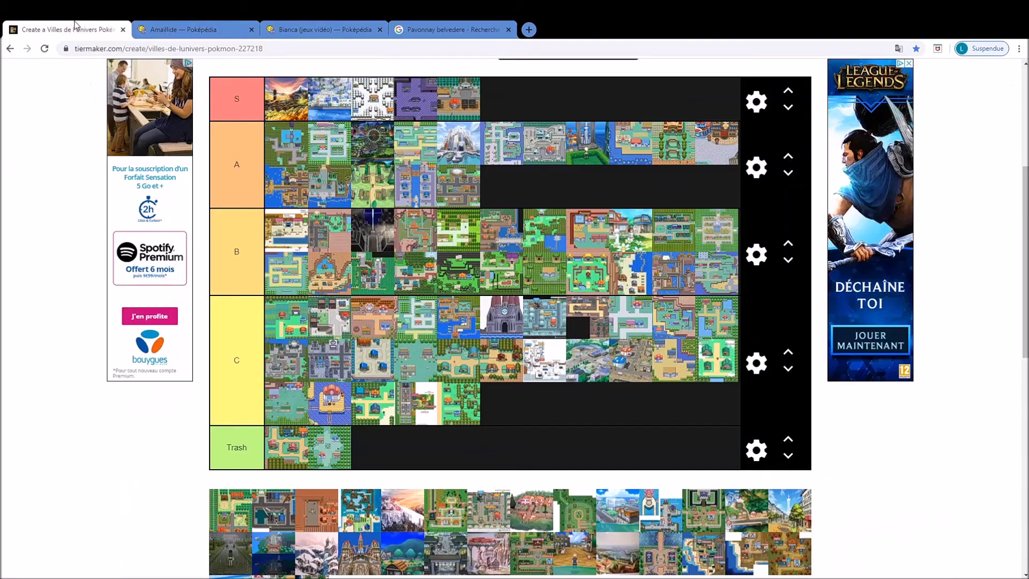
# Return to the tier list and place the Amaillide image nineteenth in tier B, trying other positions in the tier first.
pyautogui.click(76, 29)
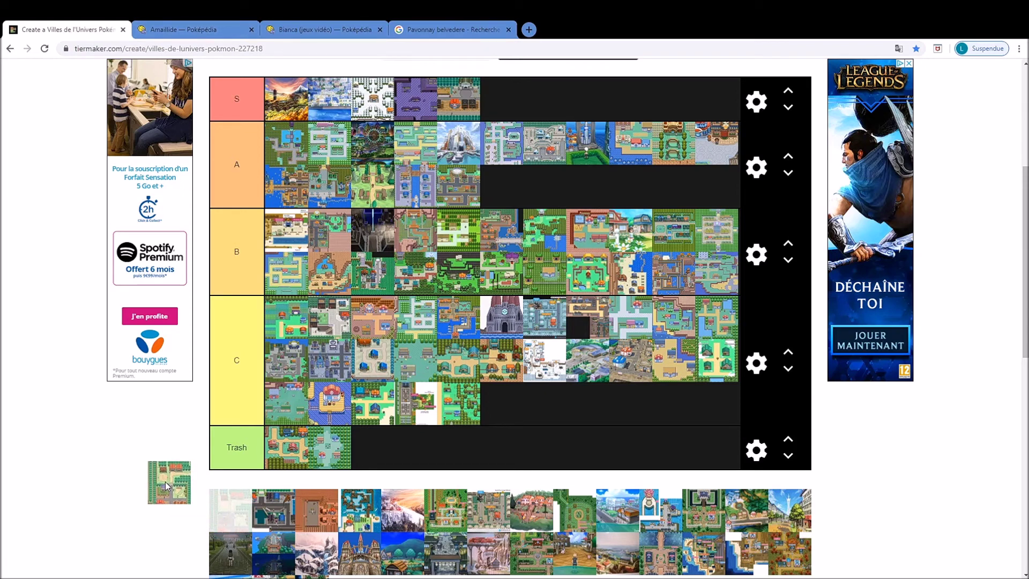
pyautogui.moveTo(165, 482); pyautogui.dragTo(536, 272)
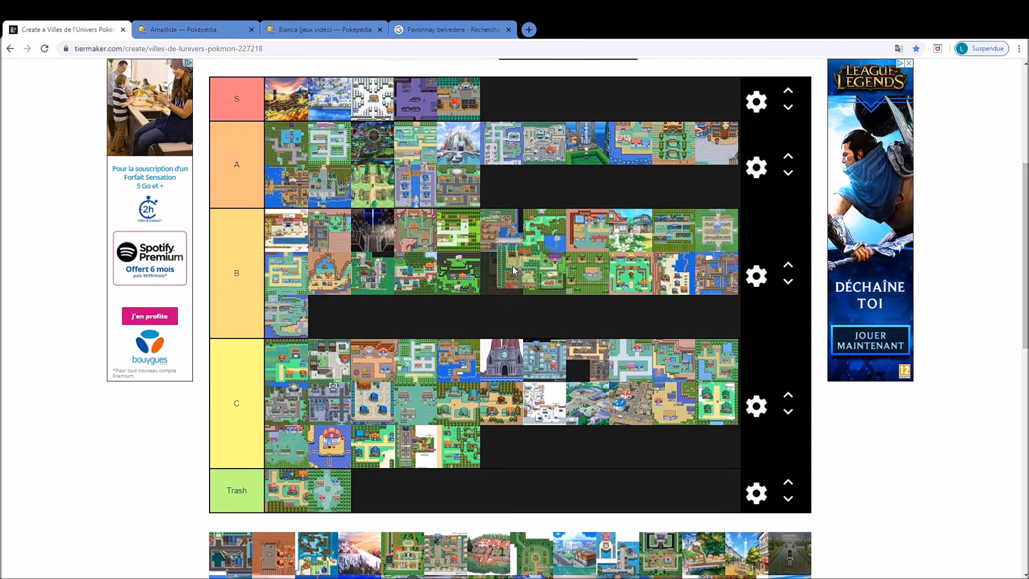
pyautogui.moveTo(506, 265); pyautogui.dragTo(432, 258)
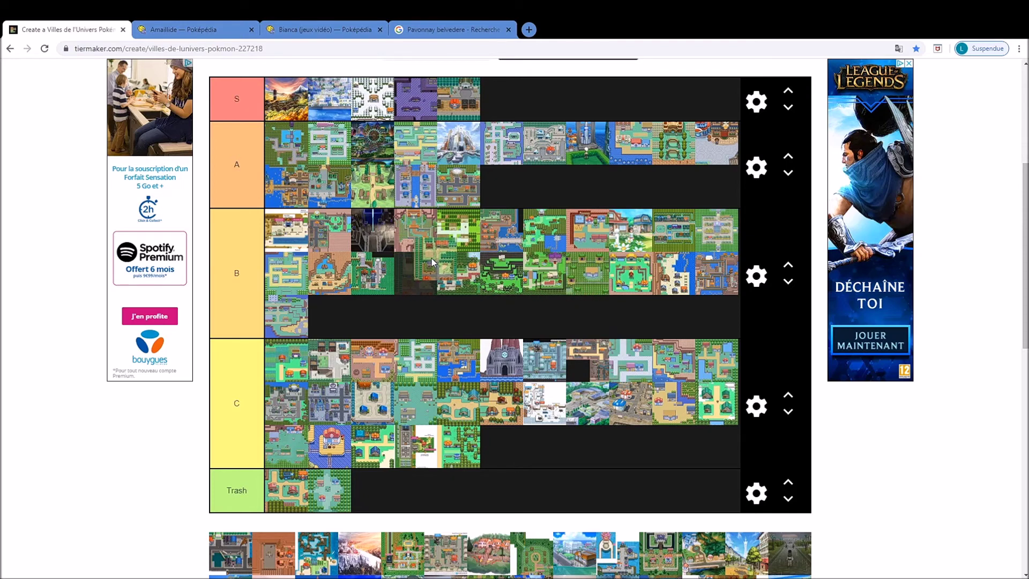
pyautogui.moveTo(411, 277); pyautogui.dragTo(613, 272)
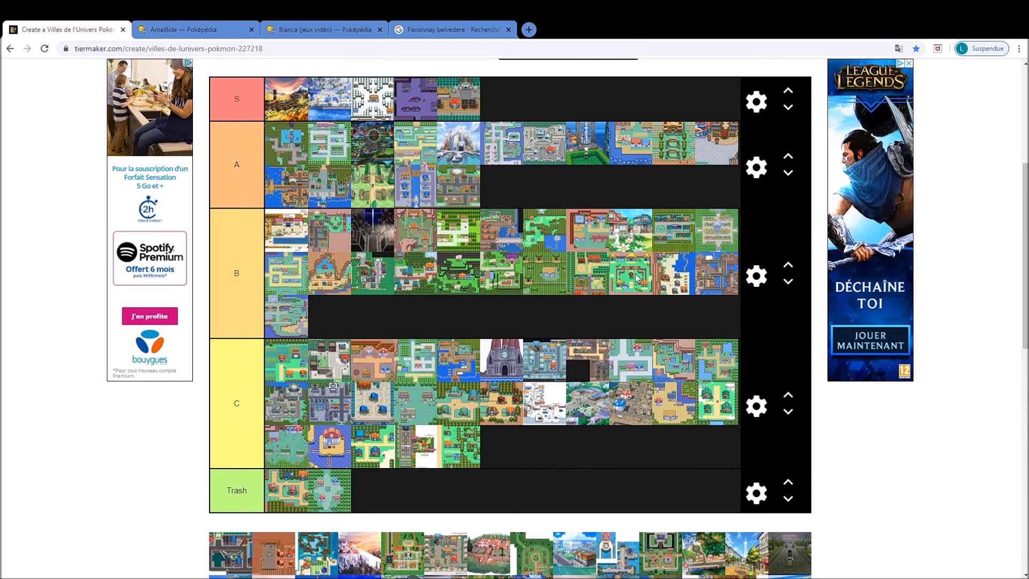
# Switch to the Amaillide article and search Poképédia for Ondes-sur-Mer.
pyautogui.click(207, 27)
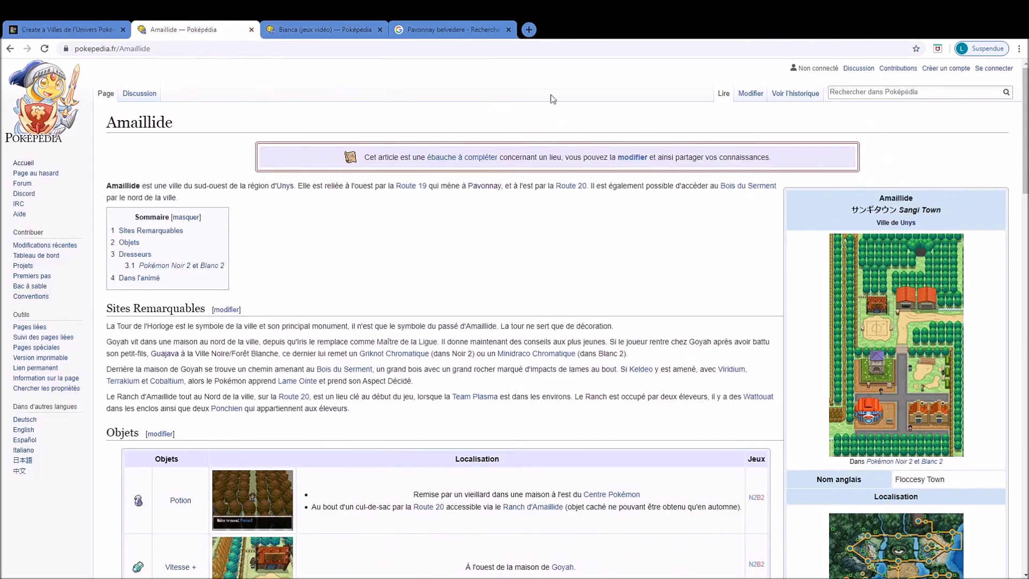
pyautogui.click(900, 90)
pyautogui.write('Ond')
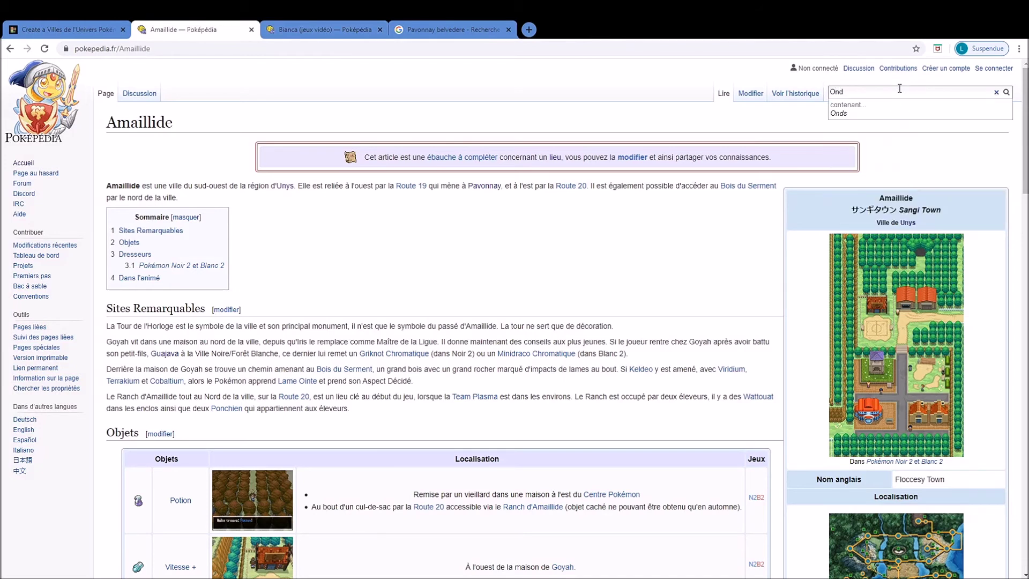
pyautogui.write('es-sur-ond')
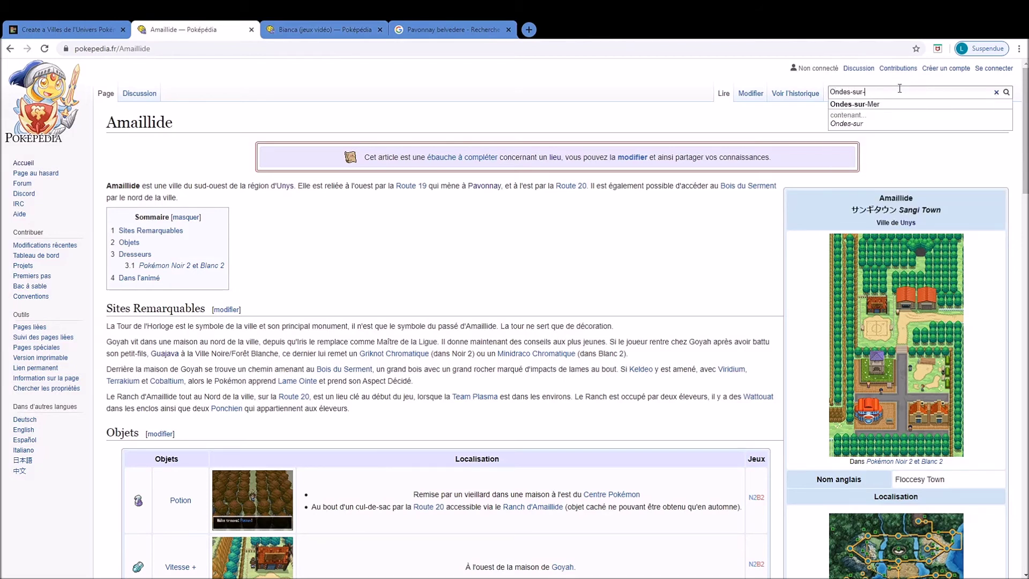
pyautogui.press('BackSpace')
pyautogui.press('BackSpace')
pyautogui.press('BackSpace')
pyautogui.write('mer')
pyautogui.press('Return')
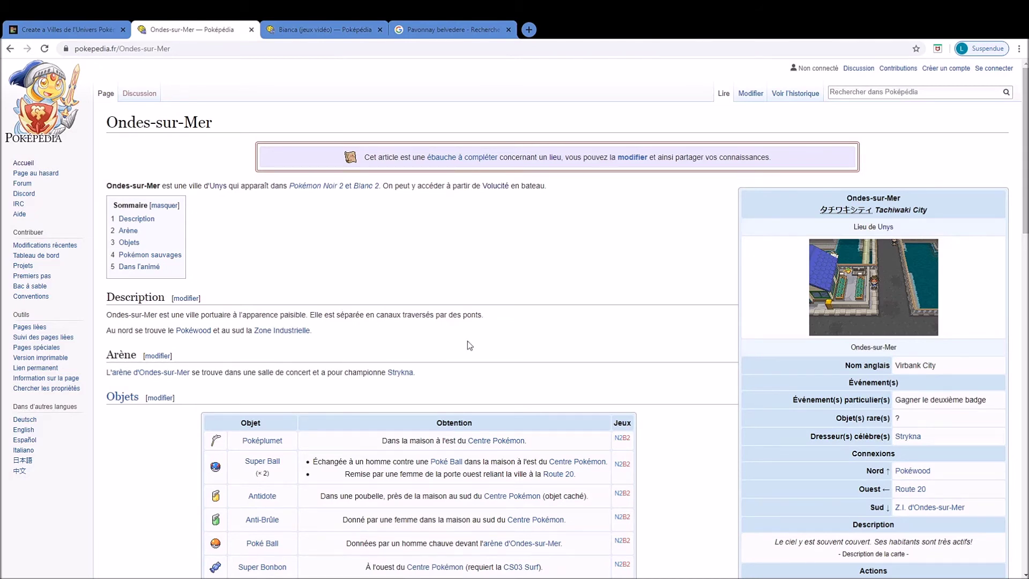
# Open the Pokéwood article from the Ondes-sur-Mer description in a separate tab, and close the Bianca article.
pyautogui.middleClick(193, 330)
pyautogui.click(507, 29)
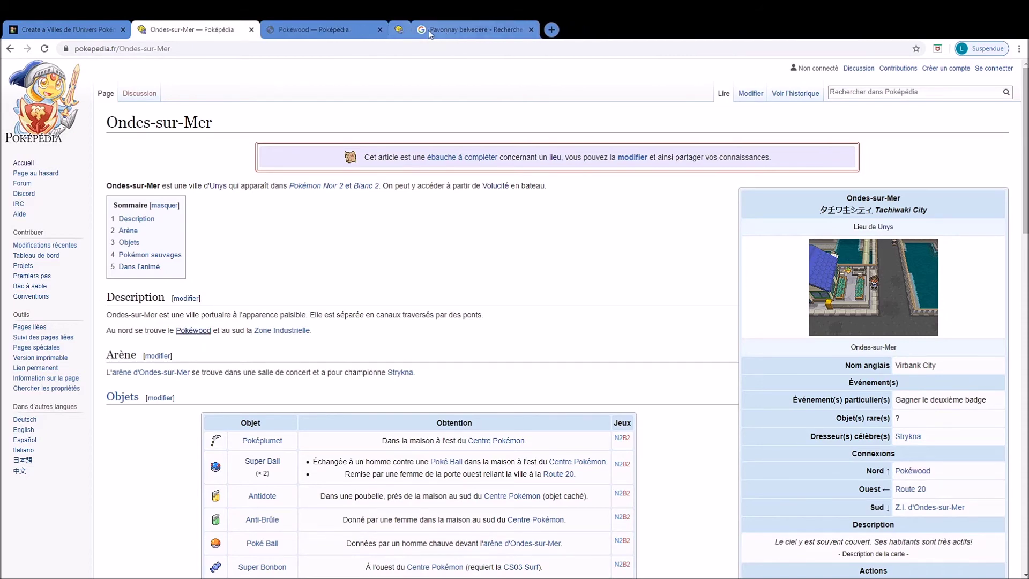
pyautogui.click(354, 30)
# Search Google Images for "Ondes-sur-Mer" and examine the pictures of the town and its arena.
pyautogui.click(431, 27)
pyautogui.moveTo(167, 81); pyautogui.dragTo(43, 93)
pyautogui.write('Ondes-sur-ML')
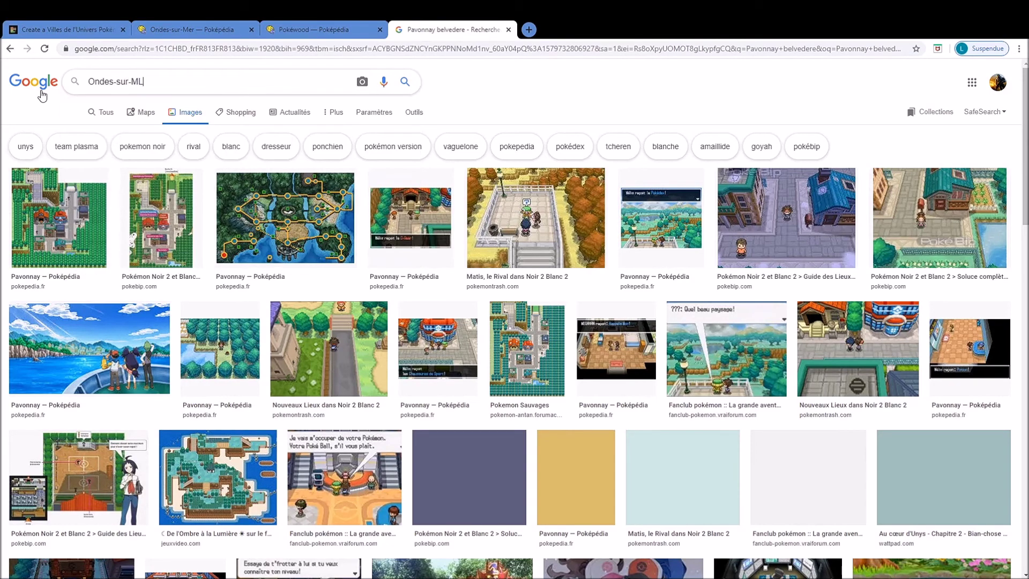
pyautogui.press('BackSpace')
pyautogui.write('er')
pyautogui.press('Return')
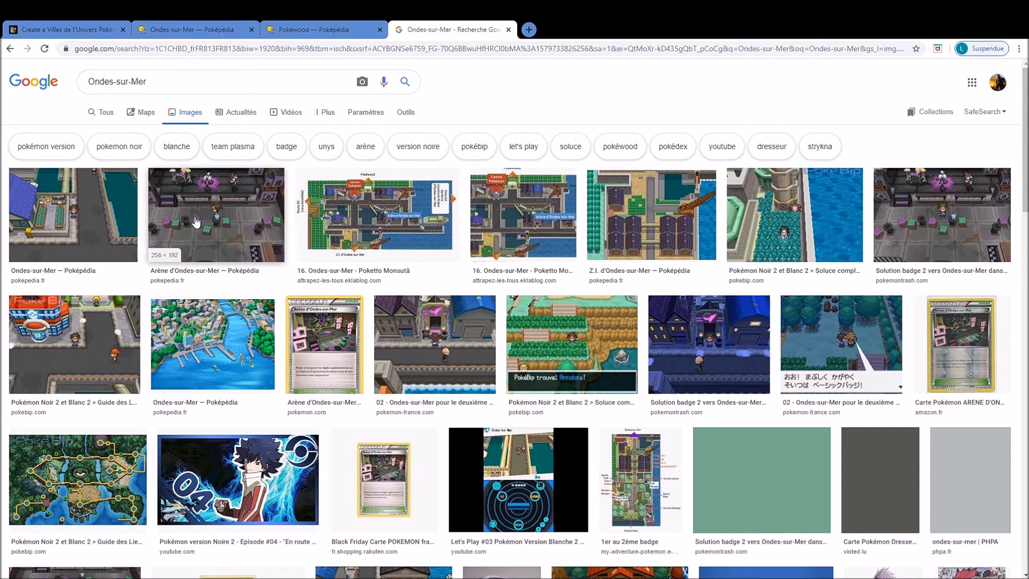
pyautogui.middleClick(196, 221)
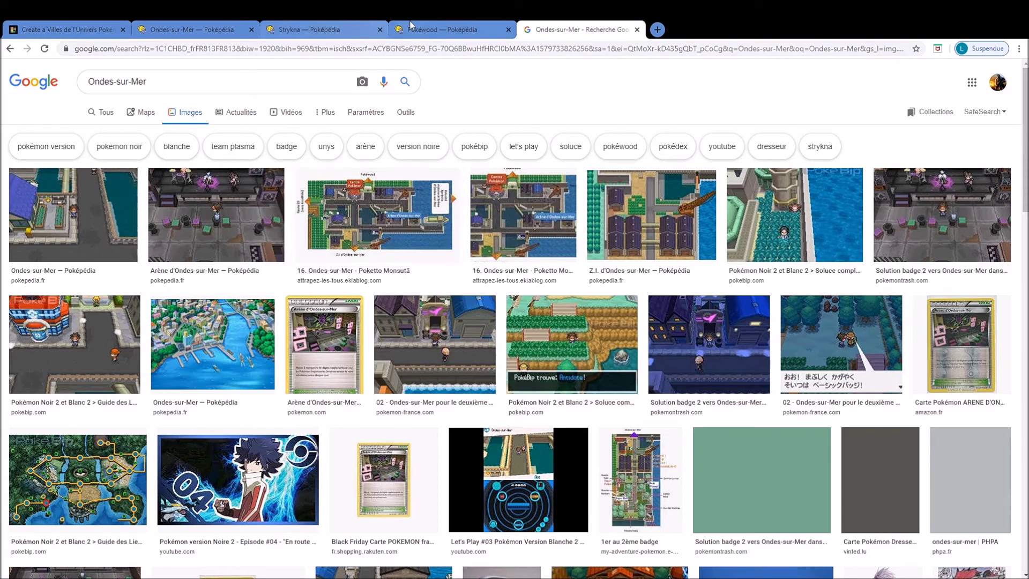
# Examine the Pokéwood article, including its description, film list, anime picture and portrait gallery.
pyautogui.click(426, 24)
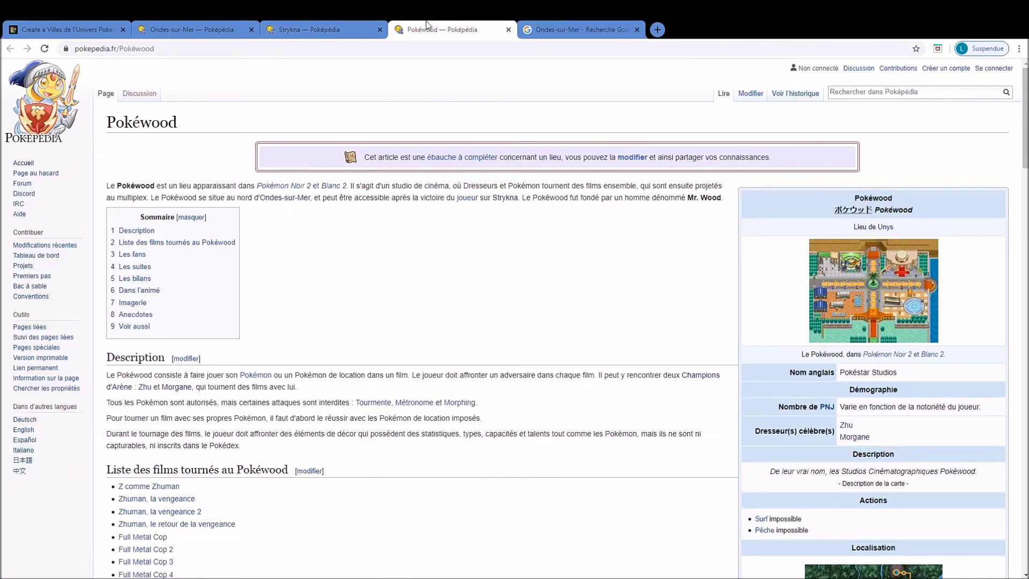
pyautogui.scroll(-2, 501, 289)
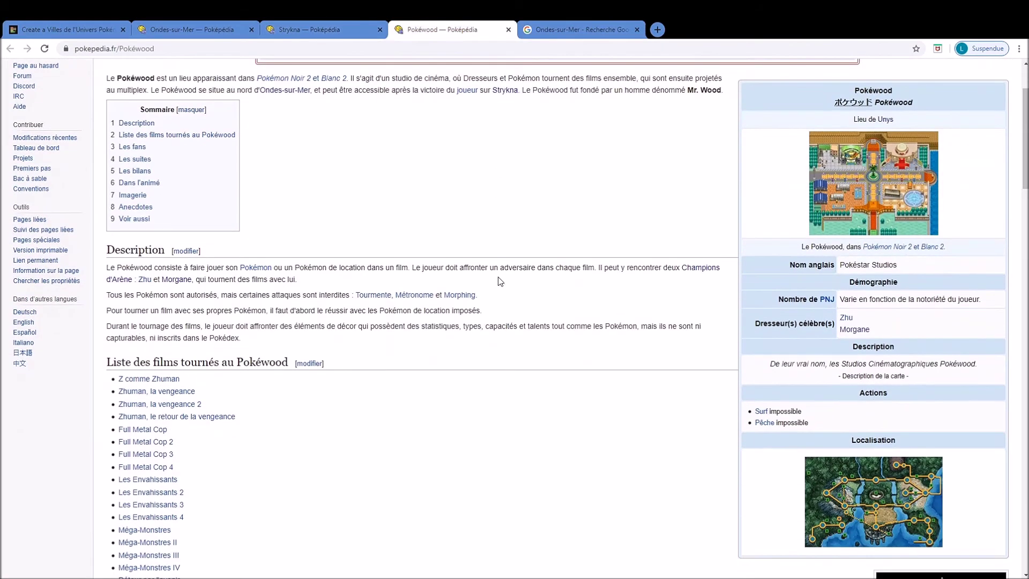
pyautogui.scroll(-6, 500, 281)
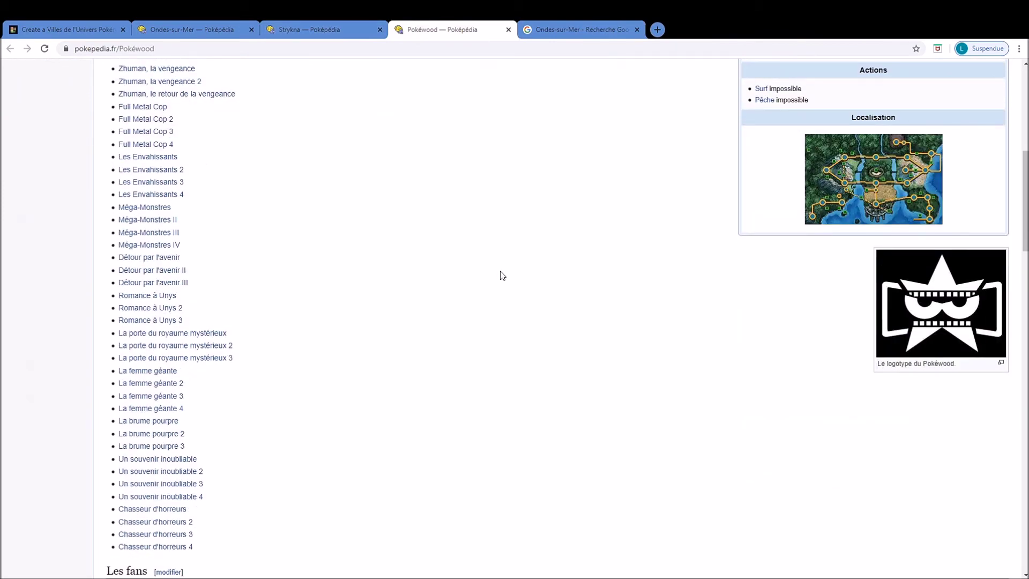
pyautogui.scroll(-5, 496, 268)
pyautogui.scroll(-6, 496, 268)
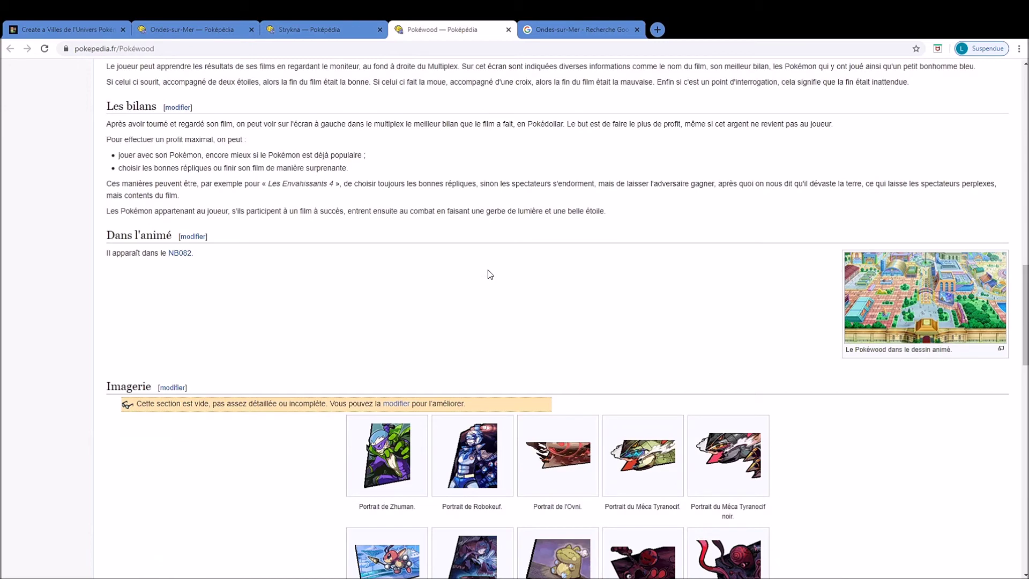
pyautogui.scroll(-5, 474, 278)
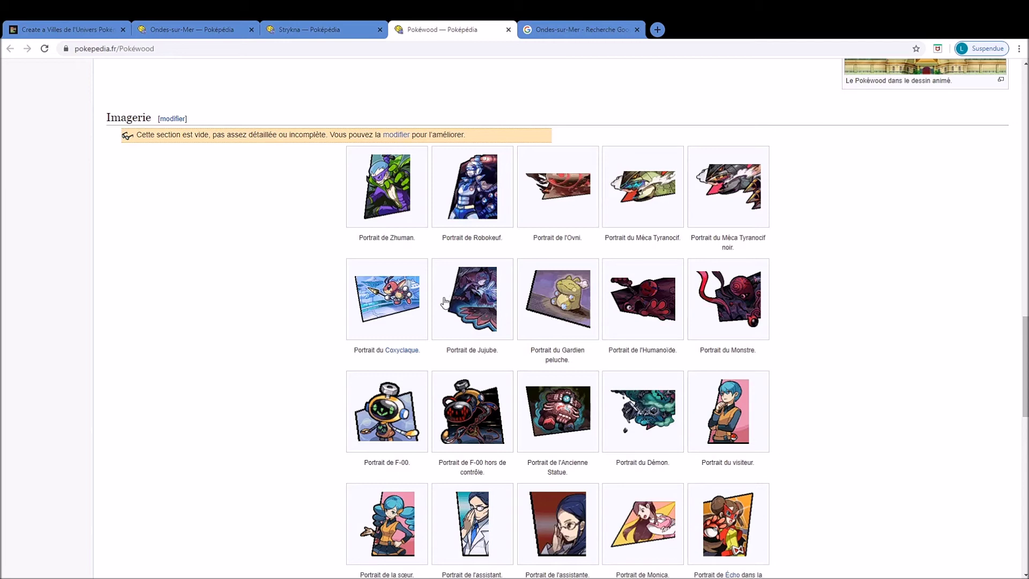
pyautogui.scroll(-3, 443, 300)
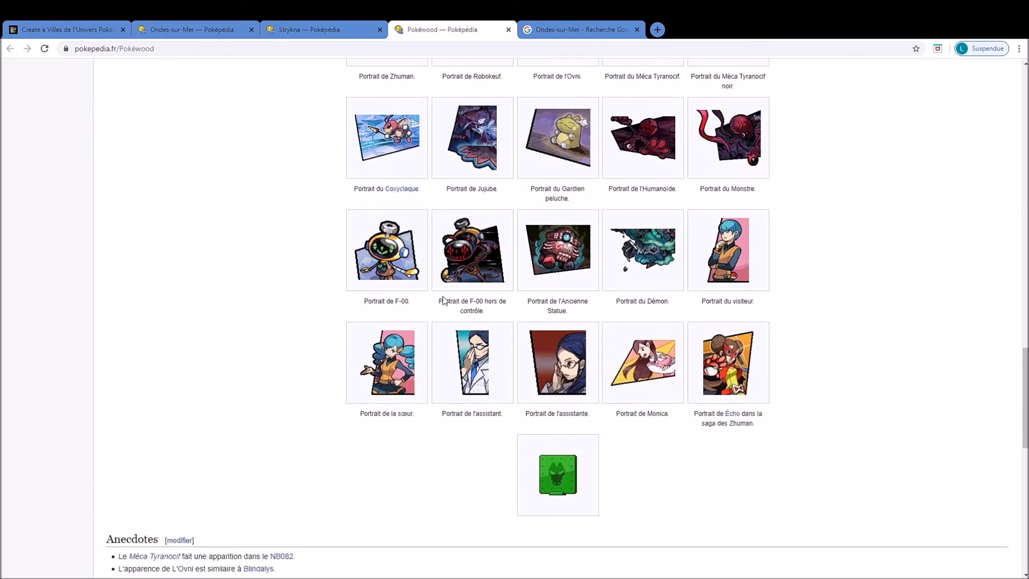
pyautogui.scroll(9, 444, 300)
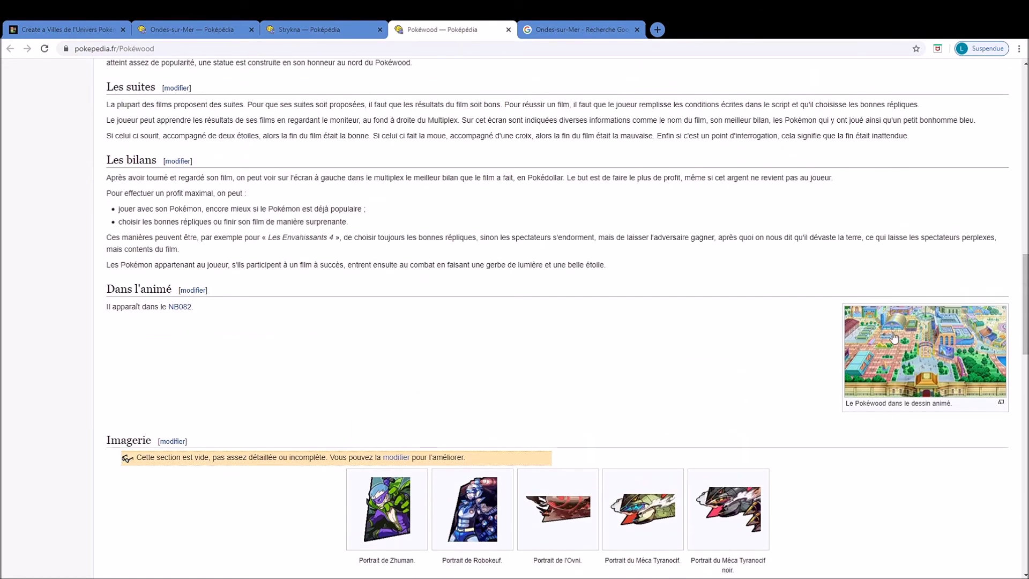
pyautogui.scroll(17, 518, 376)
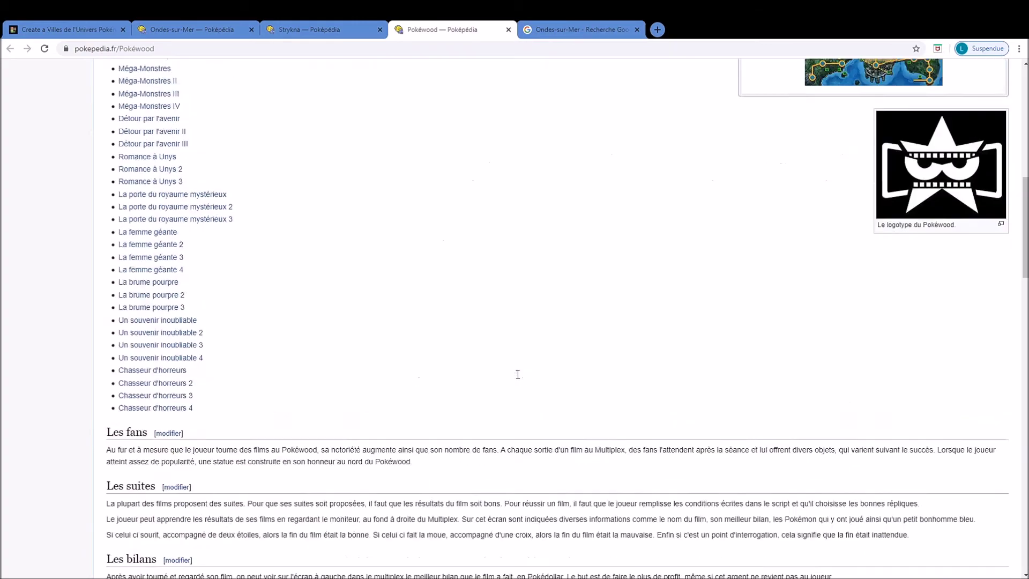
pyautogui.scroll(-12, 518, 376)
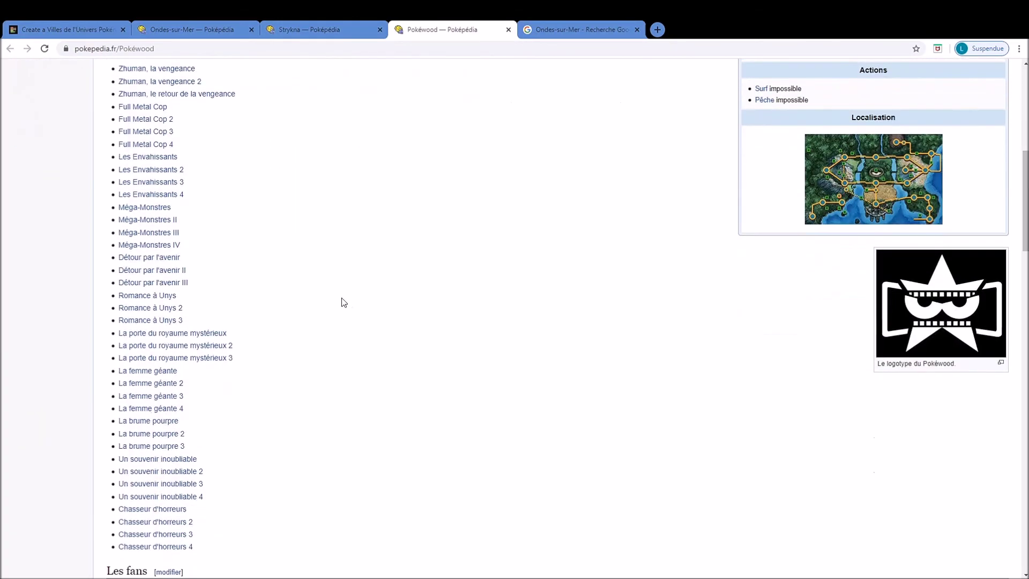
pyautogui.scroll(6, 342, 301)
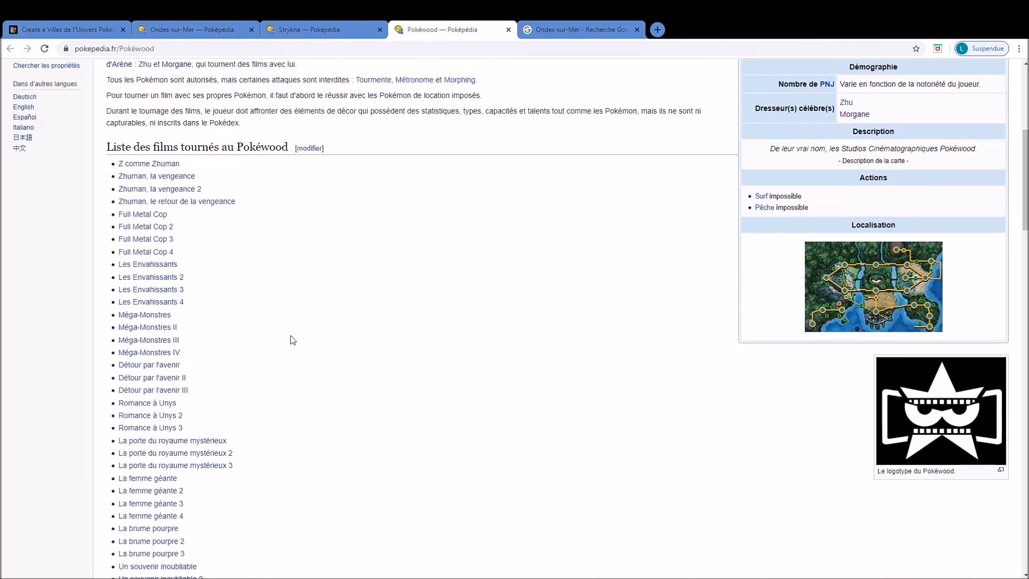
pyautogui.scroll(5, 290, 335)
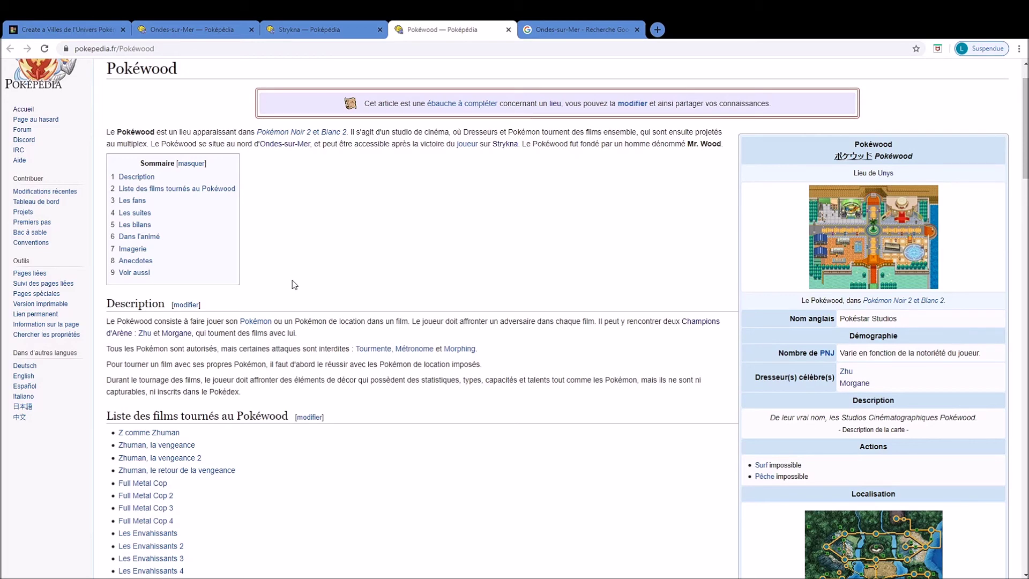
pyautogui.scroll(-15, 849, 264)
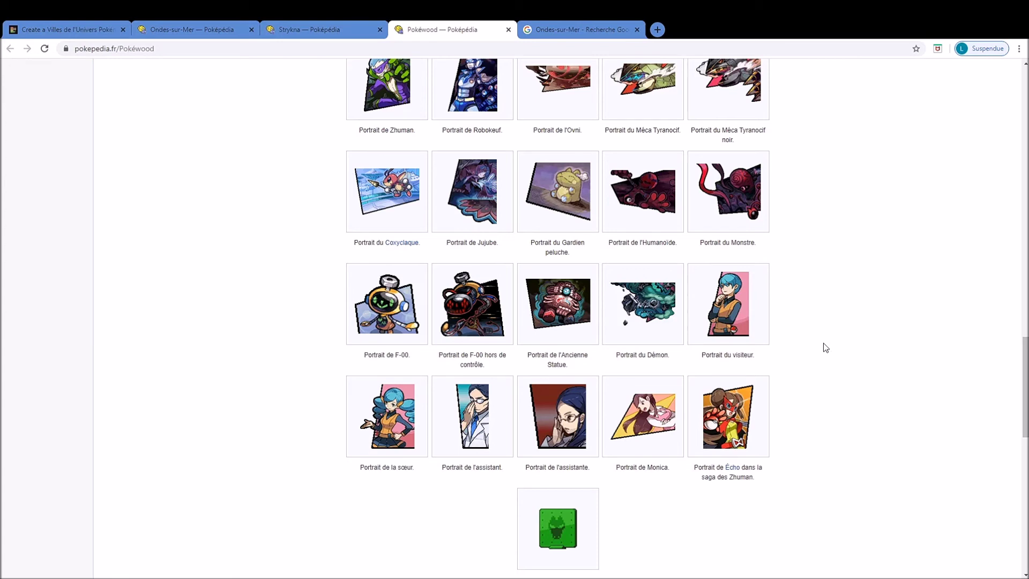
pyautogui.scroll(-1, 825, 348)
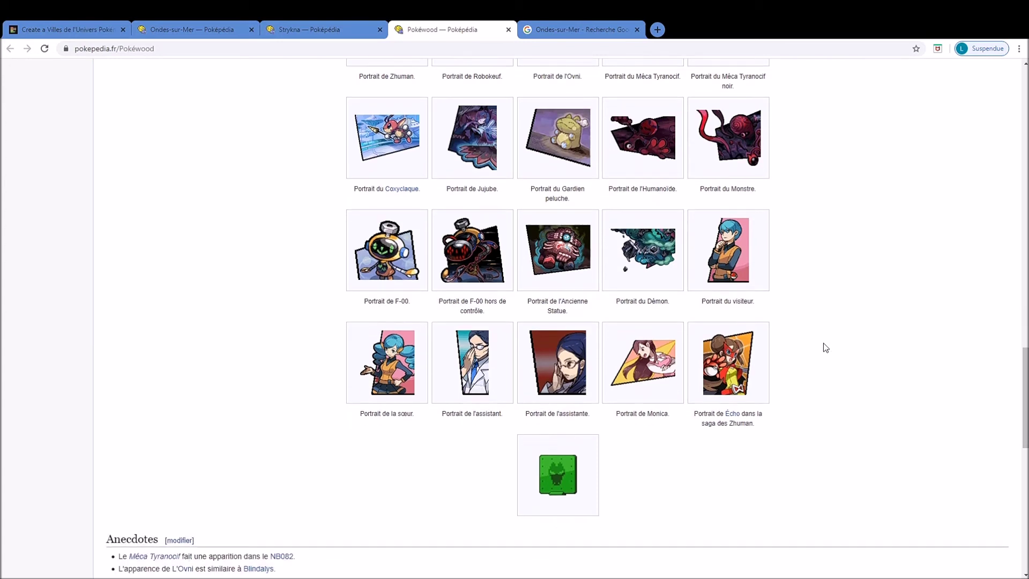
pyautogui.scroll(15, 825, 347)
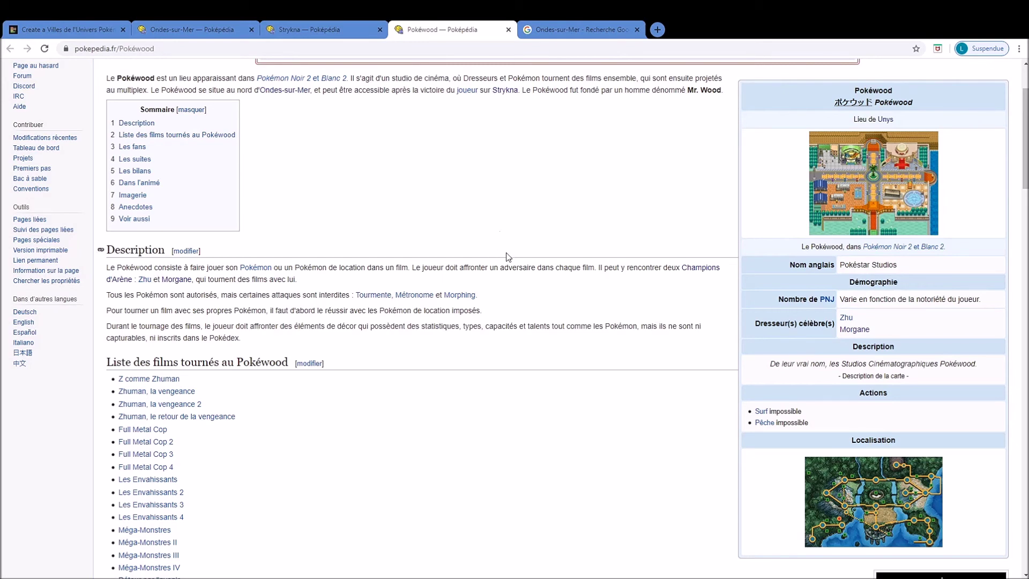
# Return to the tier list, place the Ondes-sur-Mer image fourth in tier A, and close the Pokéwood and Strykna articles.
pyautogui.hotkey('ctrl', '1')
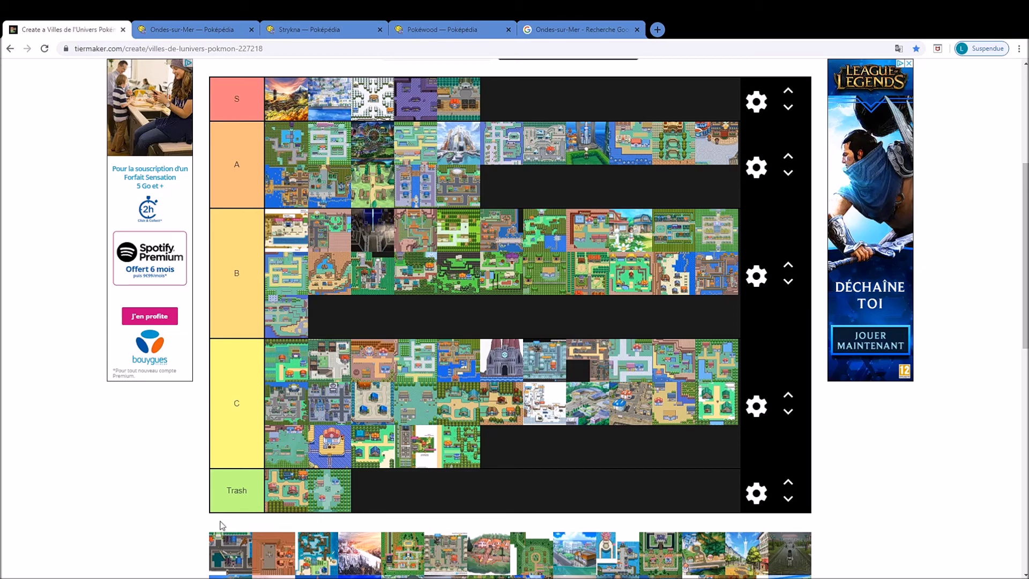
pyautogui.moveTo(231, 561); pyautogui.dragTo(417, 149)
pyautogui.click(508, 29)
pyautogui.click(380, 29)
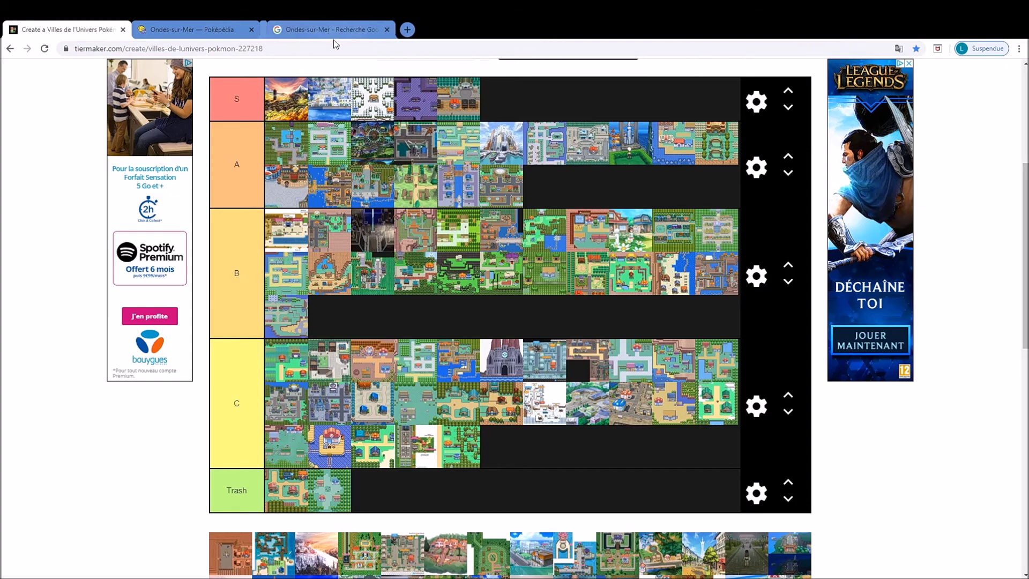
# Switch to the Ondes-sur-Mer article and search Poképédia for Arpentières.
pyautogui.click(214, 25)
pyautogui.click(851, 91)
pyautogui.write('arpentières')
pyautogui.press('Return')
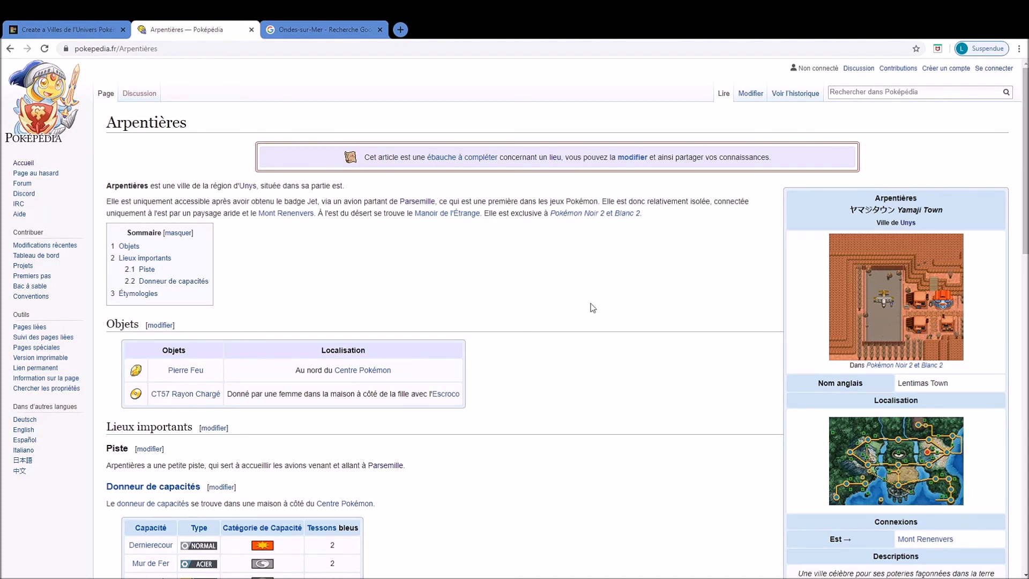
# Open the Manoir de l'Étrange article from the Arpentières description in a separate tab and look through it.
pyautogui.click(309, 27)
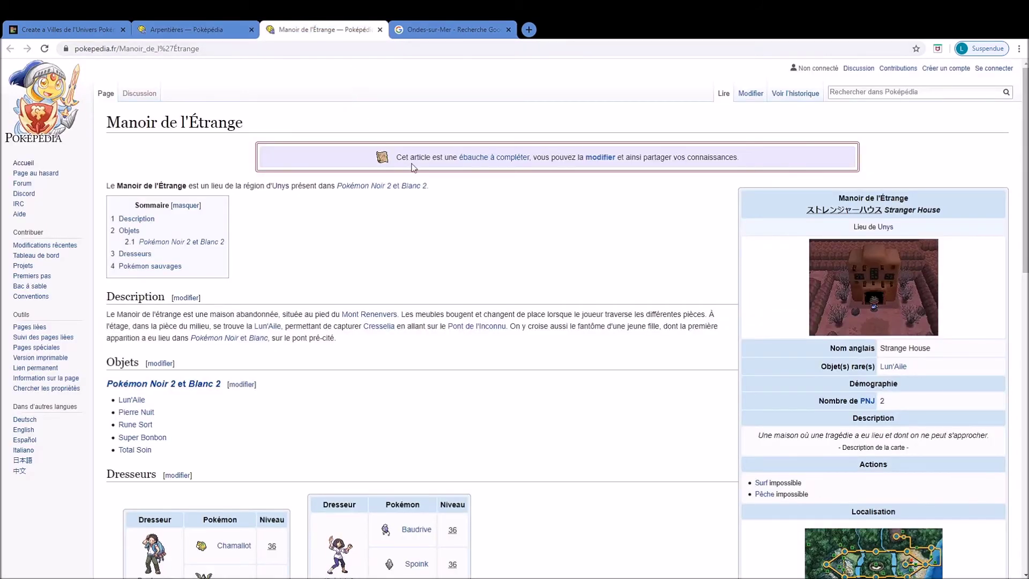
pyautogui.scroll(-9, 473, 270)
pyautogui.scroll(-4, 473, 265)
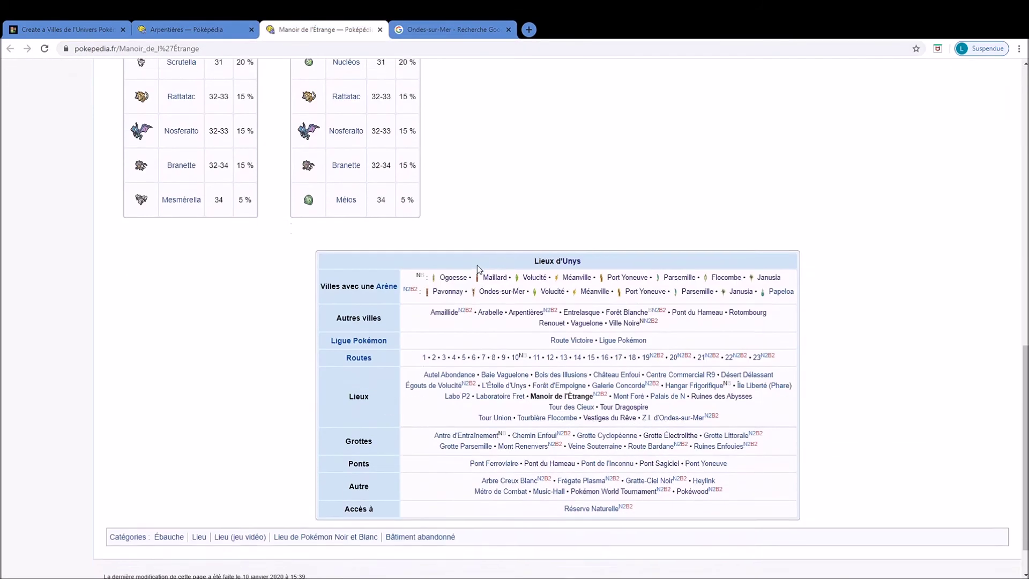
pyautogui.scroll(15, 557, 271)
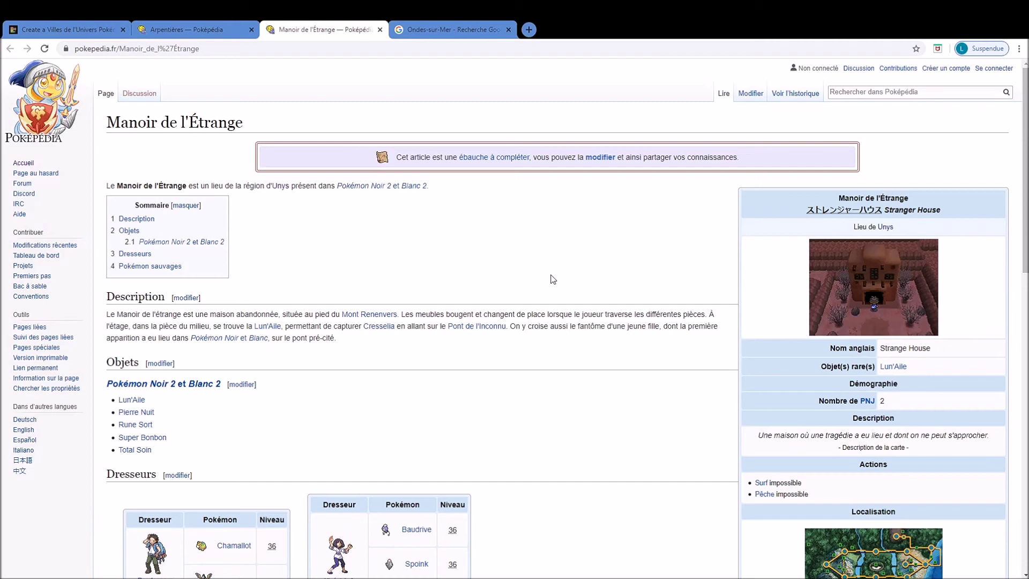
# Review the Arpentières article and place the town's image seventeenth in tier A of the tier list.
pyautogui.click(174, 22)
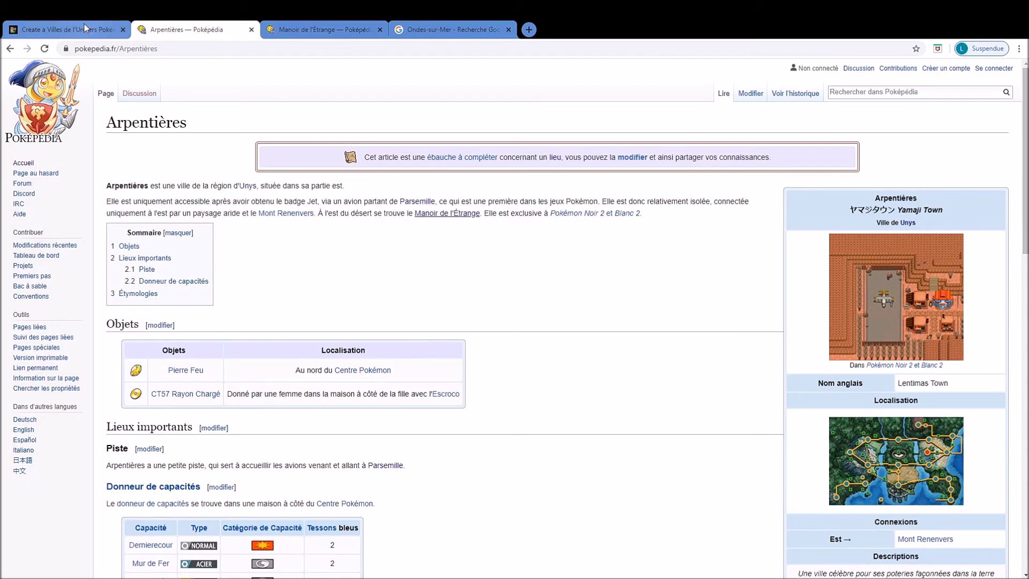
pyautogui.scroll(-15, 528, 448)
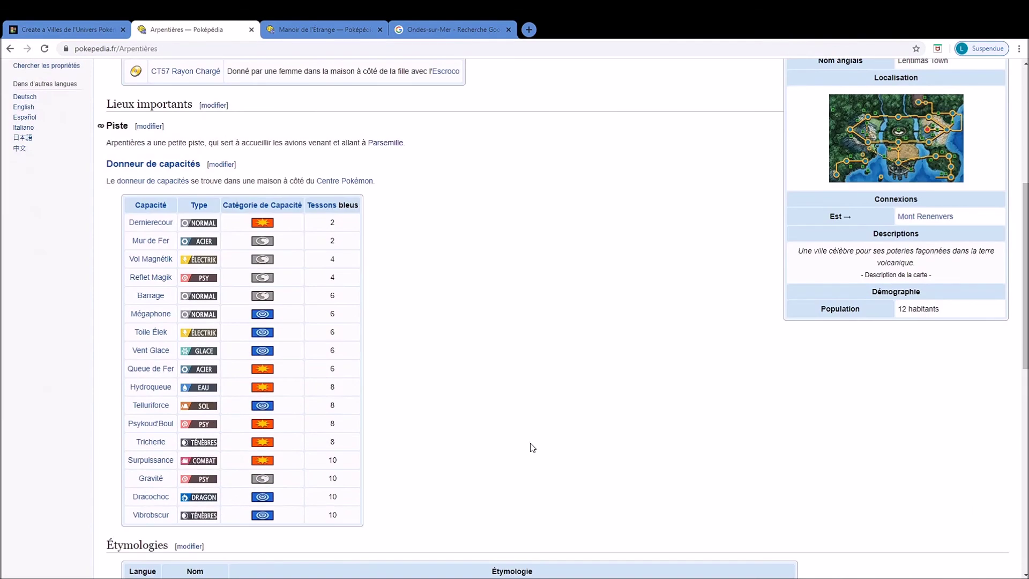
pyautogui.press('Home')
pyautogui.click(66, 26)
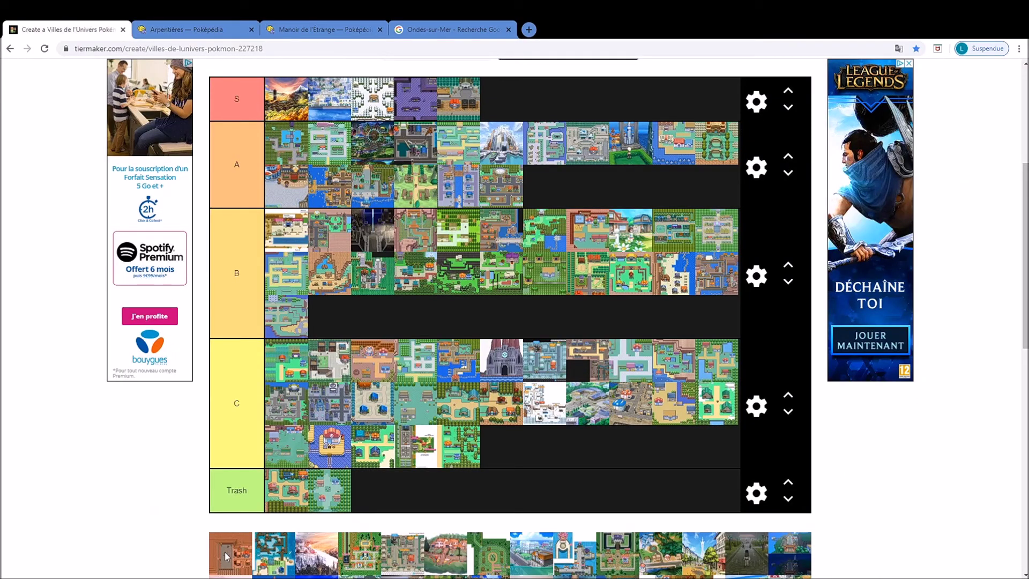
pyautogui.moveTo(224, 557); pyautogui.dragTo(532, 191)
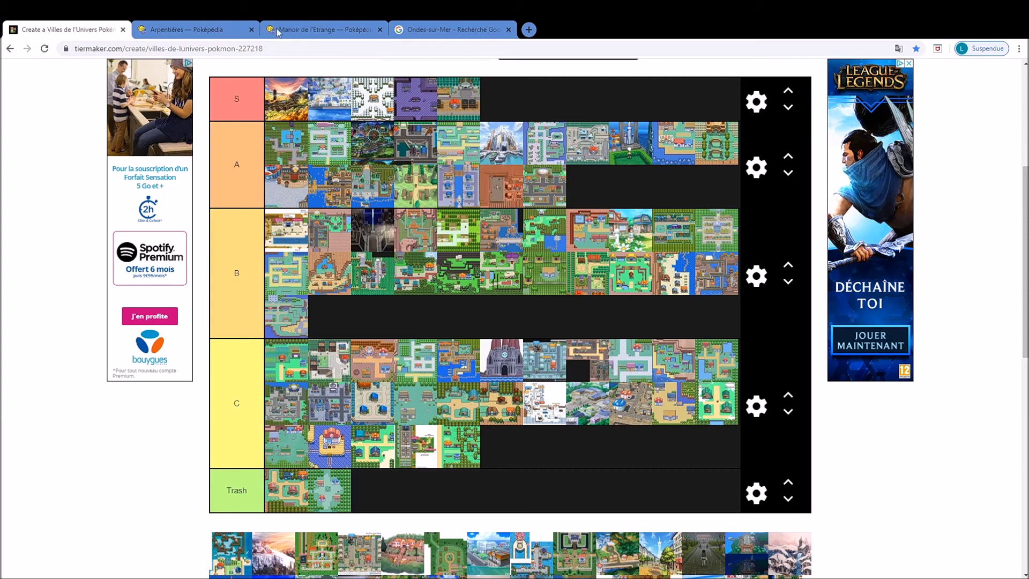
# Bring up the Papeloa article on Poképédia and examine the article on its gym leader Amana in a separate tab.
pyautogui.click(213, 28)
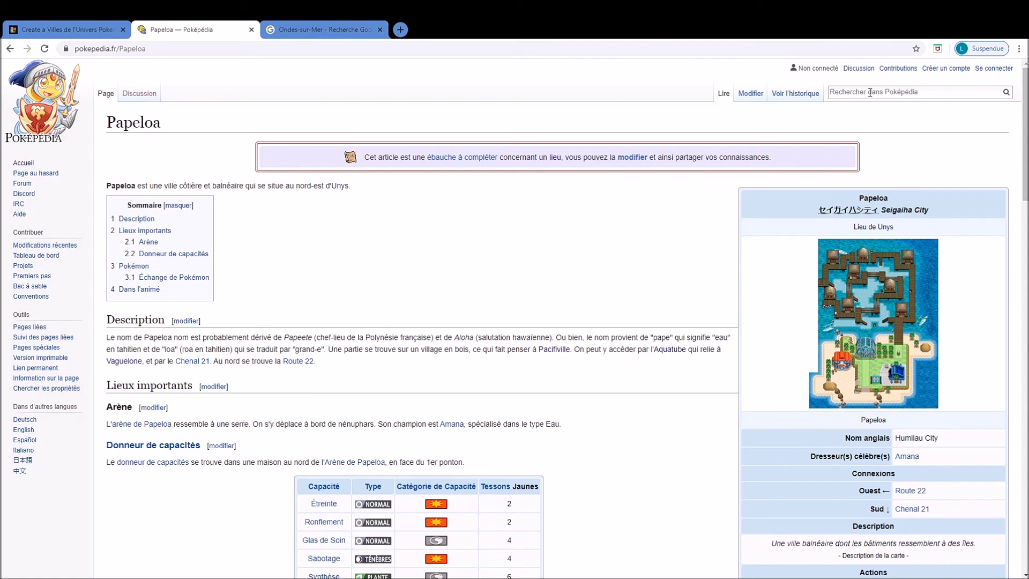
pyautogui.middleClick(906, 456)
pyautogui.click(301, 21)
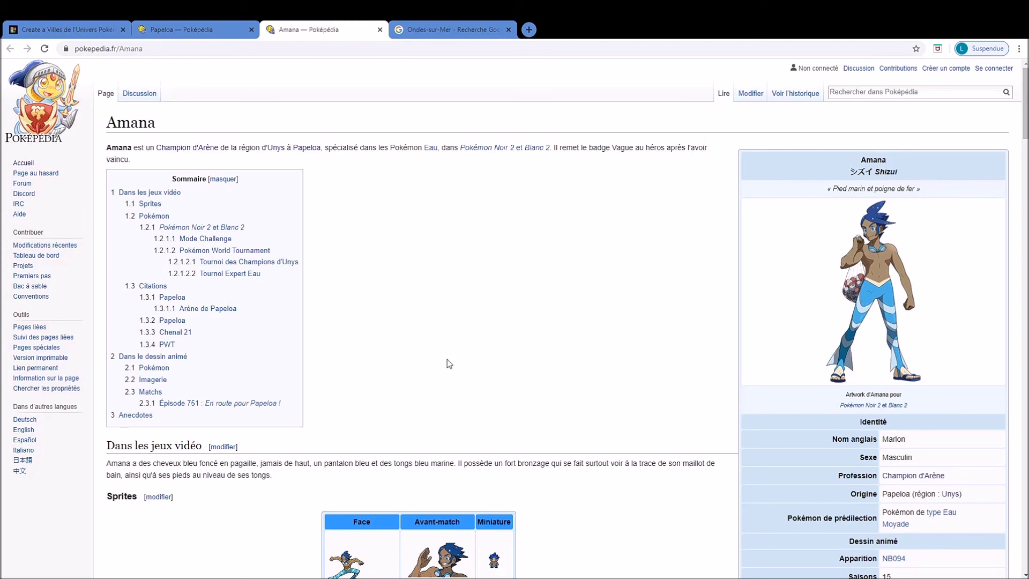
pyautogui.scroll(-2, 447, 359)
pyautogui.scroll(-3, 439, 383)
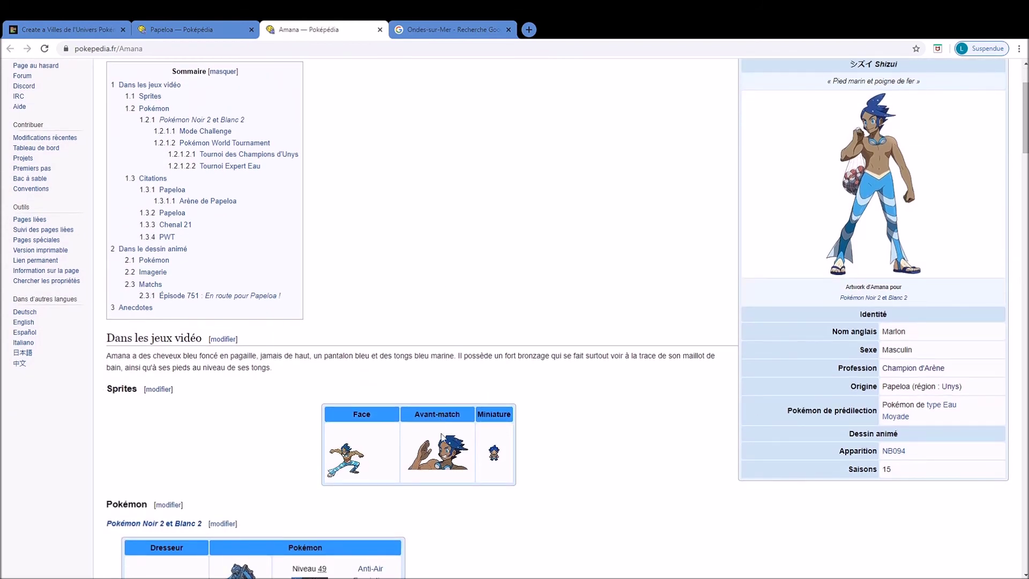
pyautogui.scroll(5, 474, 450)
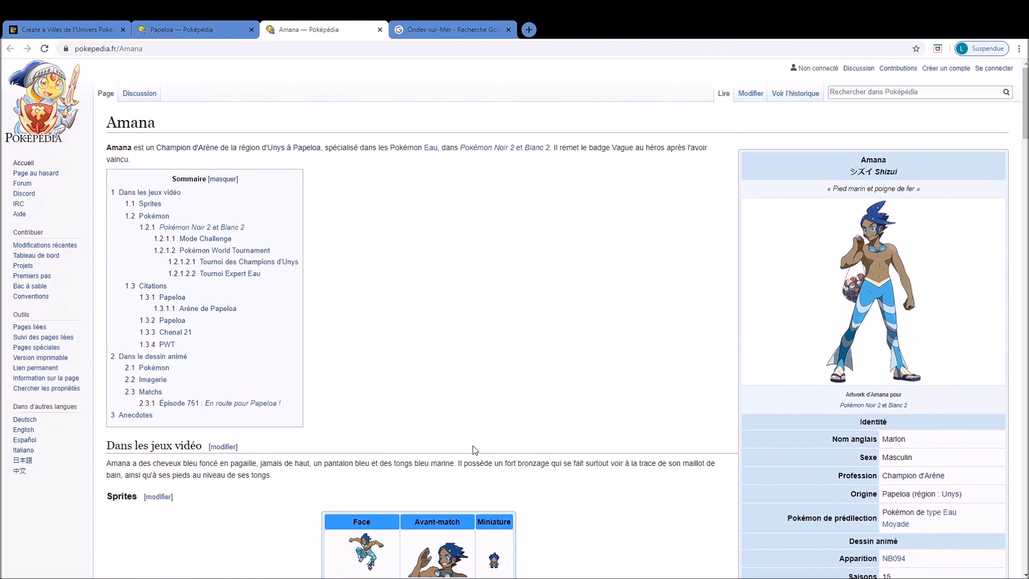
# Return to the Papeloa article and examine its move tutor, Pokémon exchange and anime sections.
pyautogui.click(184, 29)
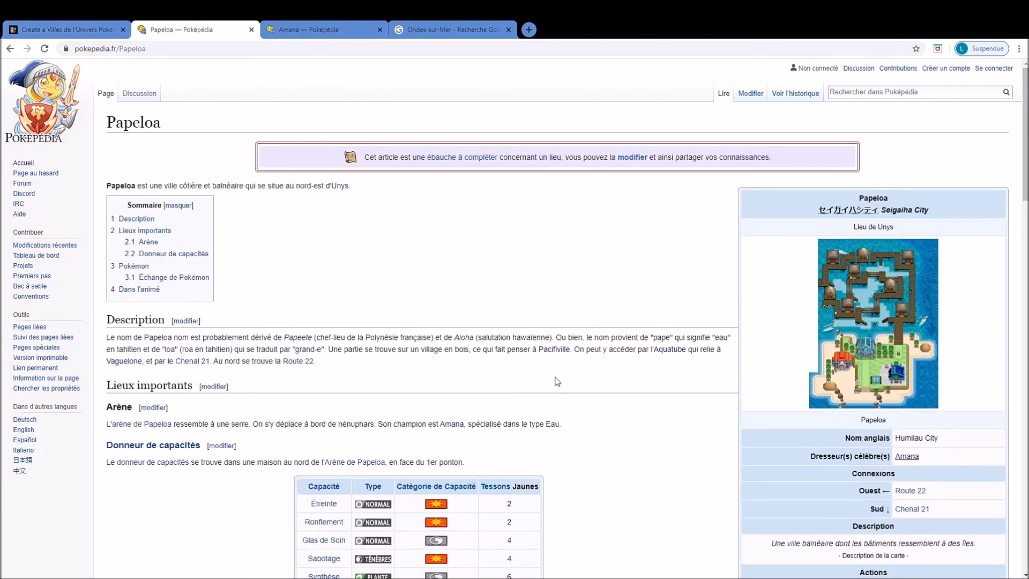
pyautogui.scroll(-20, 541, 381)
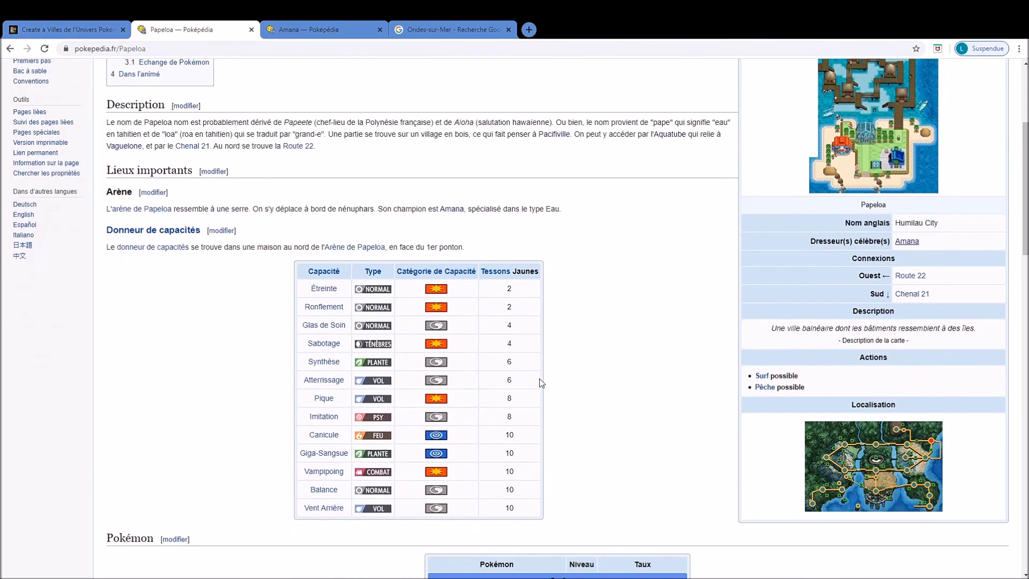
pyautogui.scroll(-6, 834, 452)
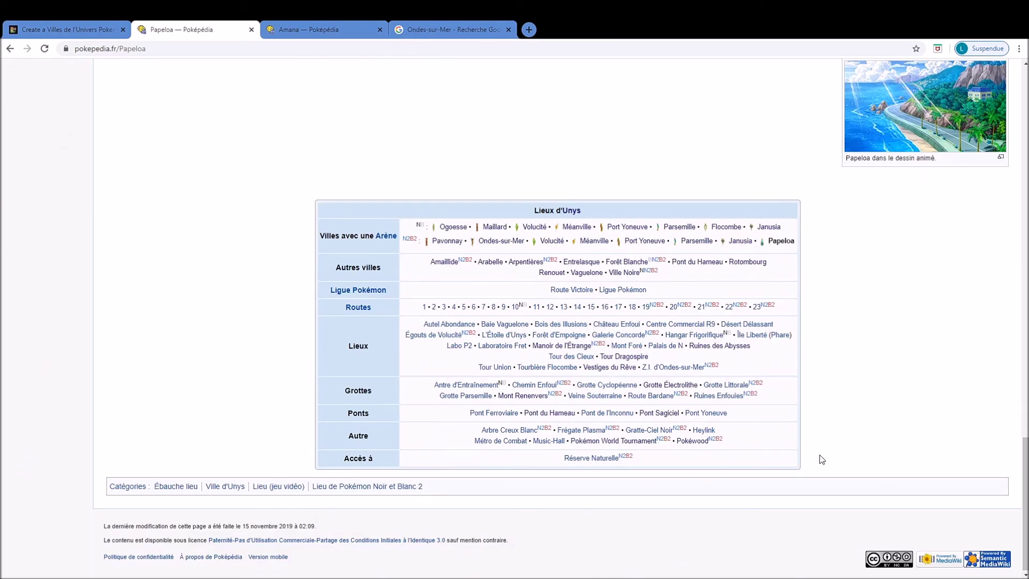
pyautogui.scroll(10, 821, 460)
pyautogui.scroll(4, 821, 459)
pyautogui.scroll(-8, 821, 459)
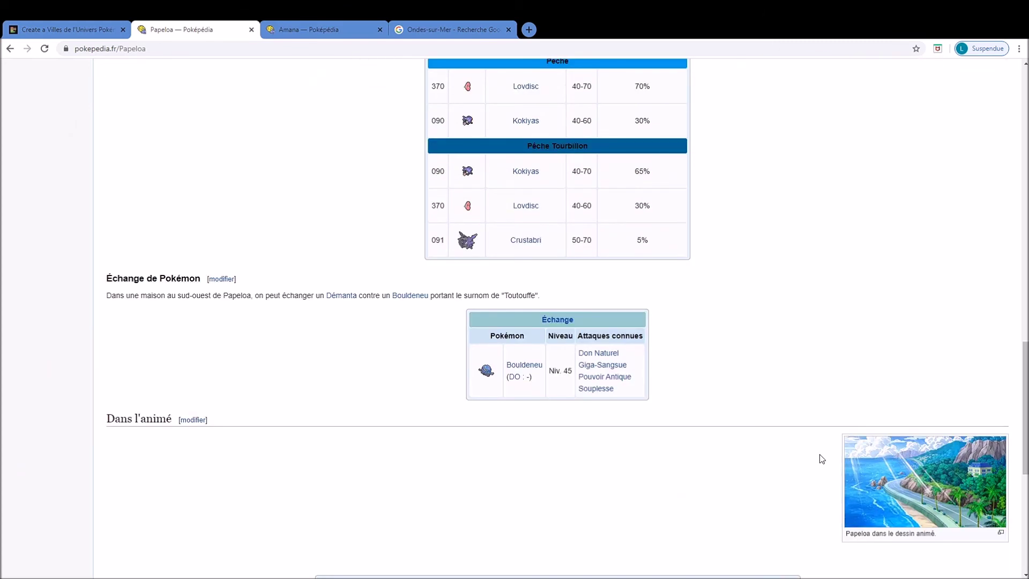
pyautogui.scroll(-2, 821, 459)
# View the larger version of Papeloa's anime picture and go back to the article's description and map.
pyautogui.click(894, 390)
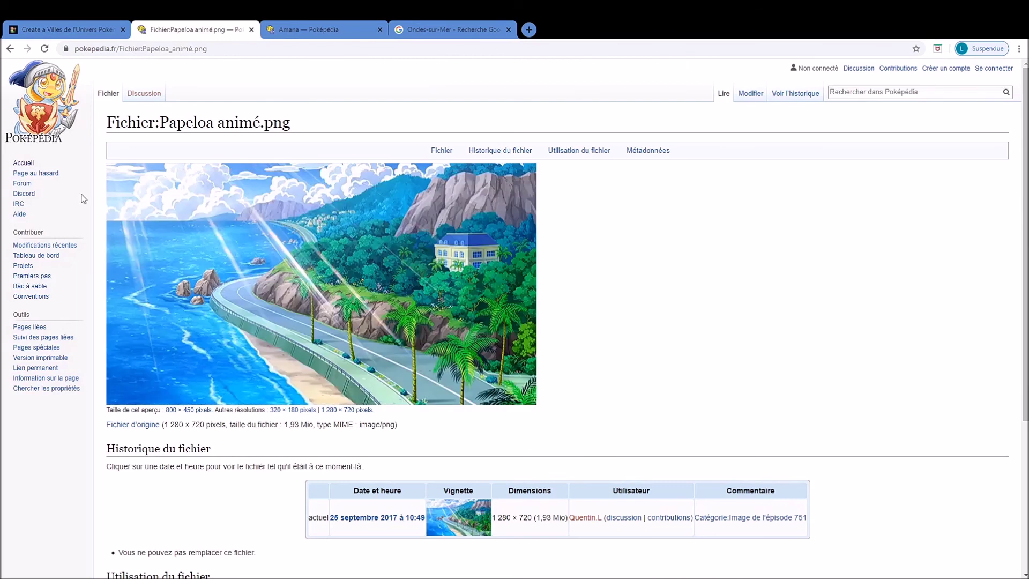
pyautogui.click(11, 49)
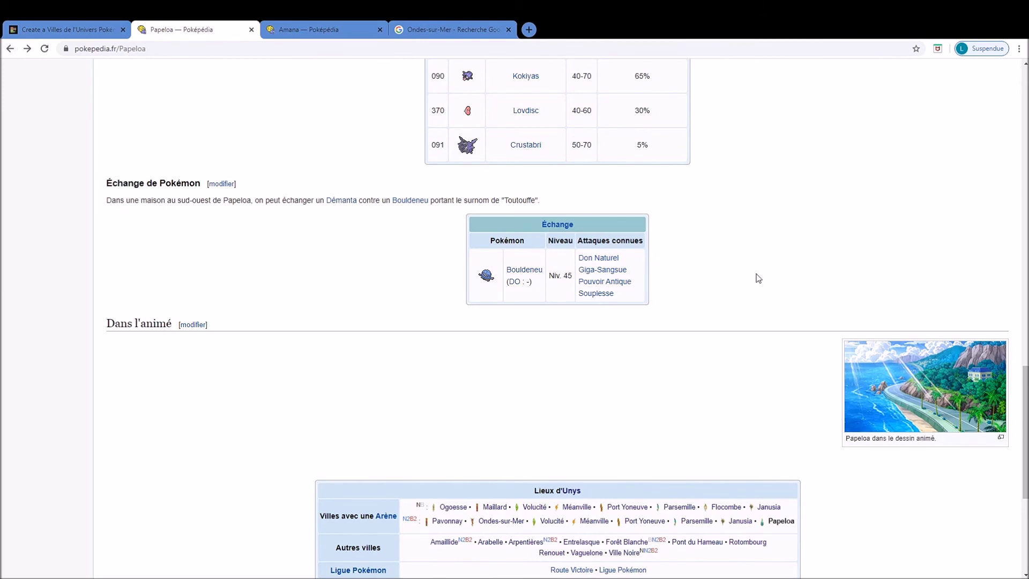
pyautogui.scroll(20, 758, 278)
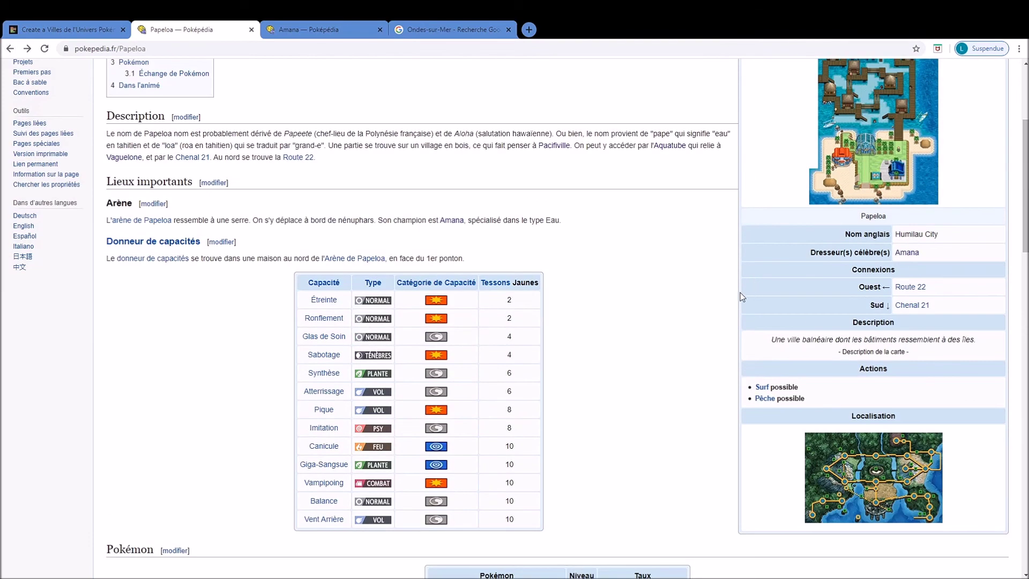
# Review the top of the Papeloa article, then return to the tier list and examine its ranked rows and unplaced town images.
pyautogui.scroll(4, 713, 318)
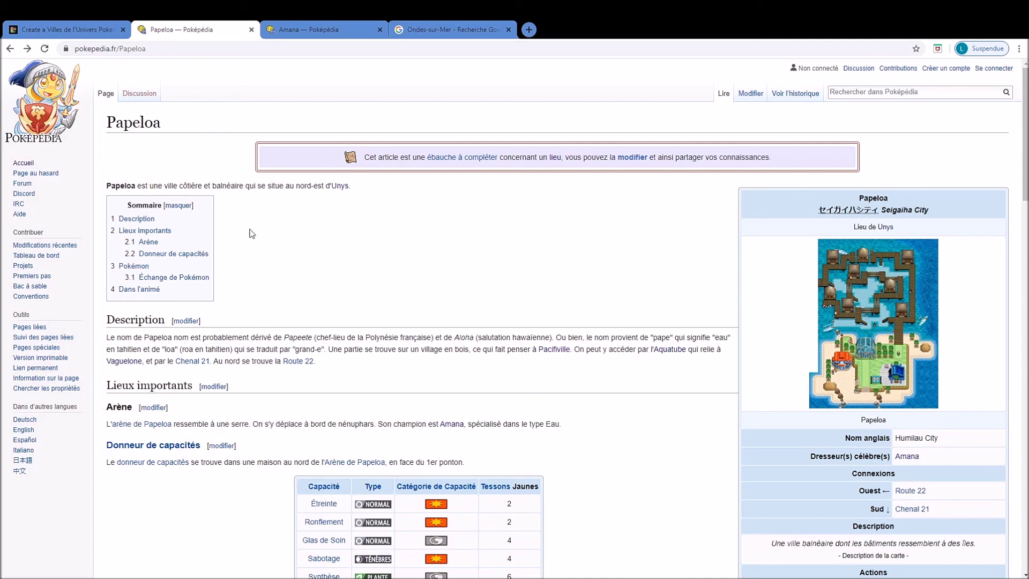
pyautogui.click(43, 30)
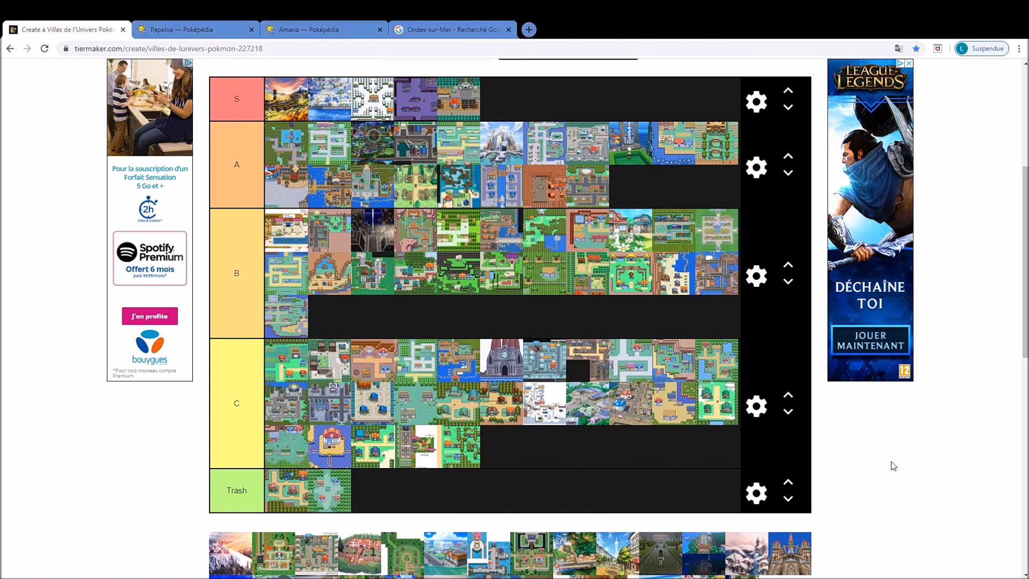
pyautogui.scroll(-3, 487, 449)
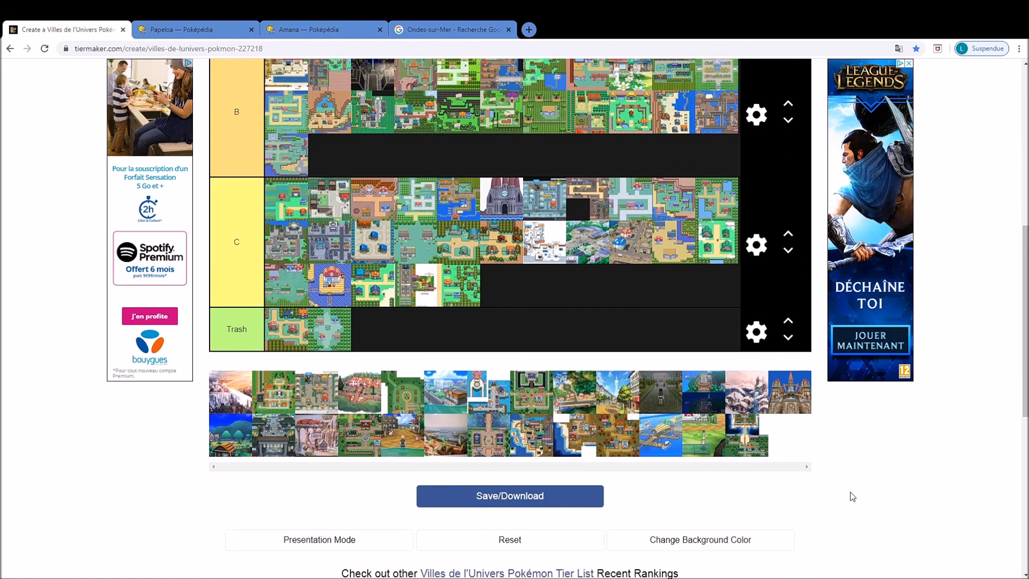
pyautogui.scroll(1, 851, 496)
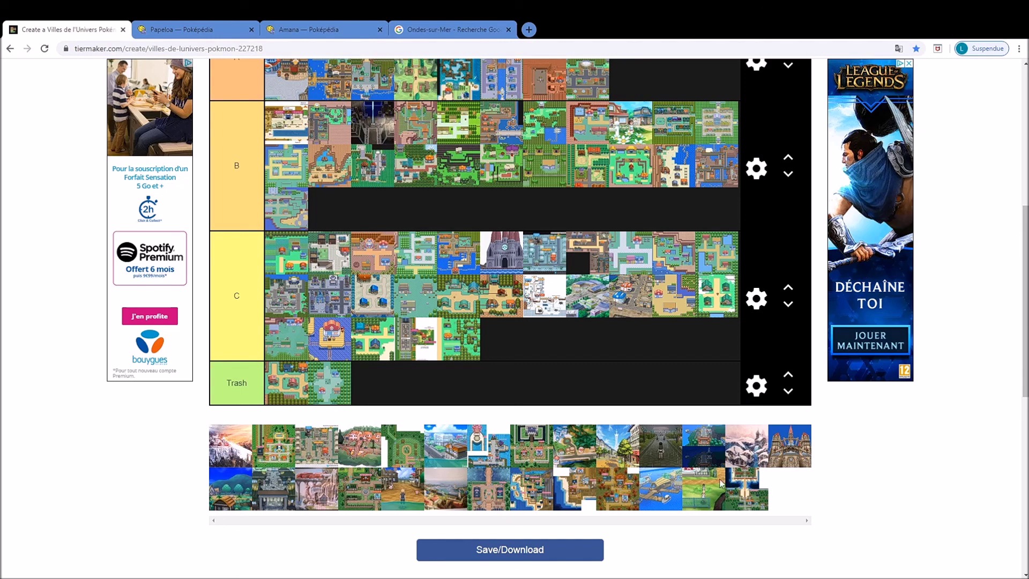
pyautogui.scroll(10, 738, 483)
# Replace the Amana article with the Ligue d'Unys article by searching Poképédia.
pyautogui.click(301, 28)
pyautogui.click(851, 95)
pyautogui.write('Ligu')
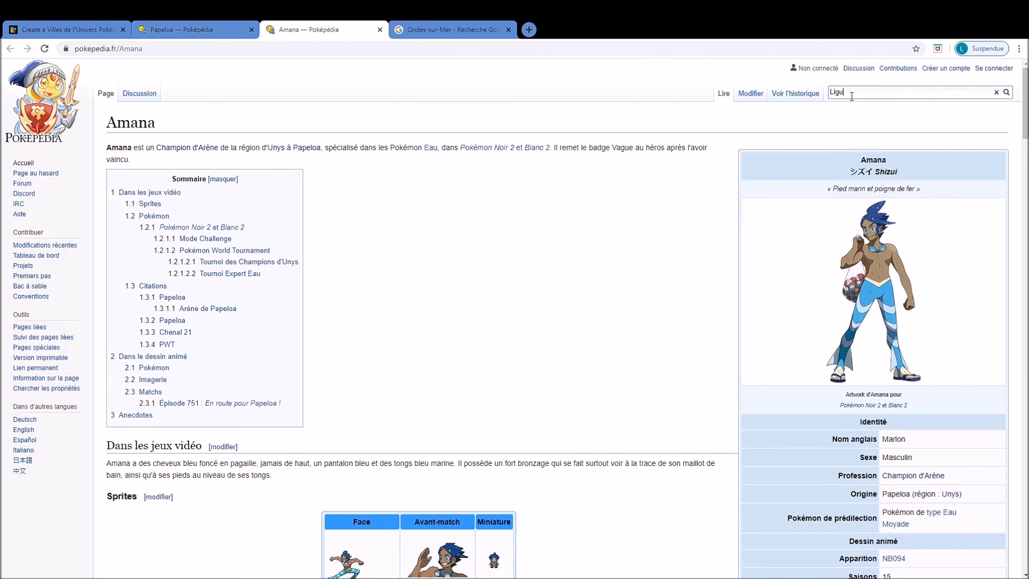
pyautogui.write("e d'Hoenn")
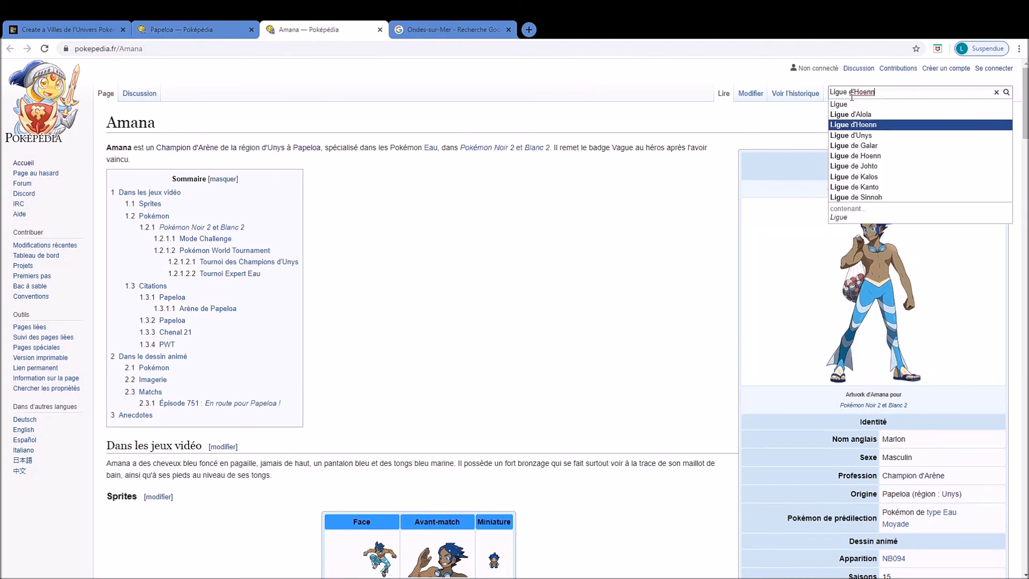
pyautogui.click(852, 135)
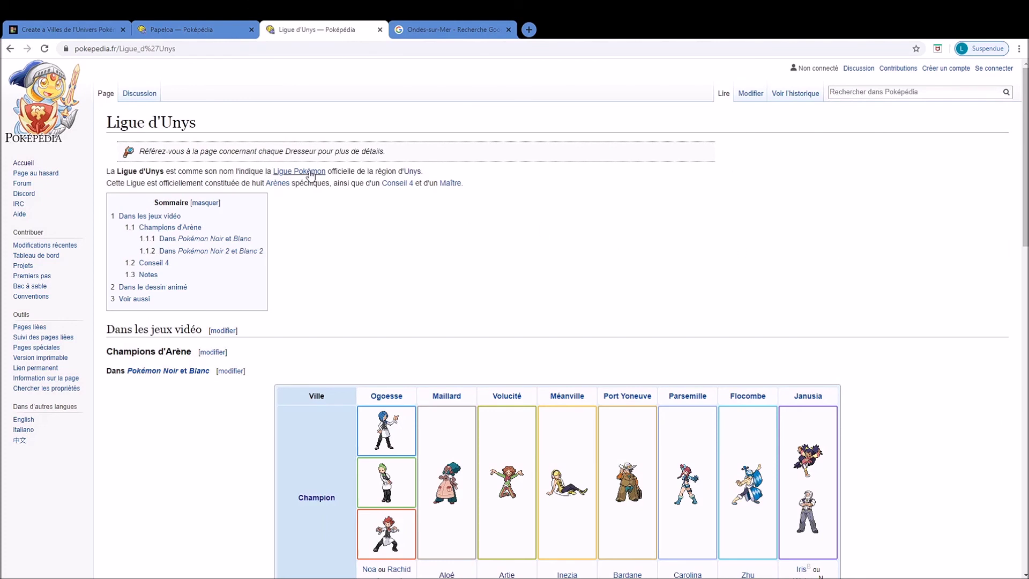
# Search Poképédia for Ligue Pokémon and bring up the Ligue Pokémon (Unys) article.
pyautogui.click(864, 93)
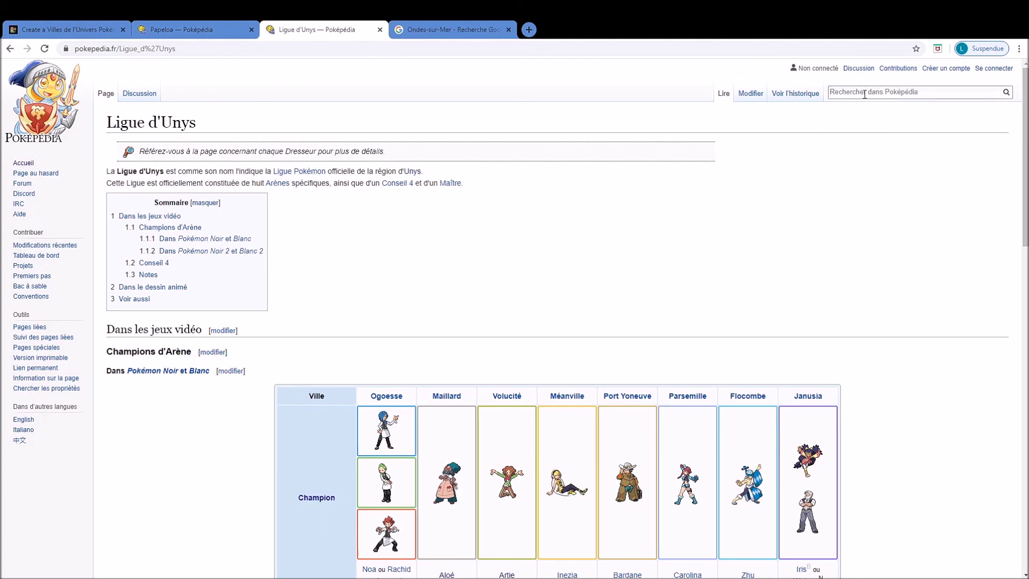
pyautogui.write('Ligue Pokémon')
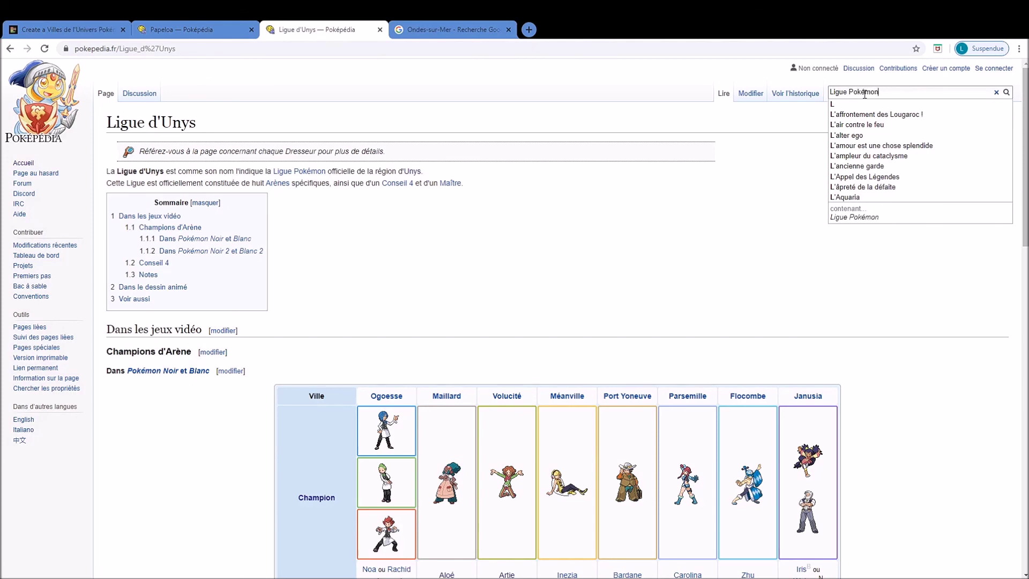
pyautogui.press('Down')
pyautogui.press('Down')
pyautogui.press('Down')
pyautogui.press('Down')
pyautogui.press('Down')
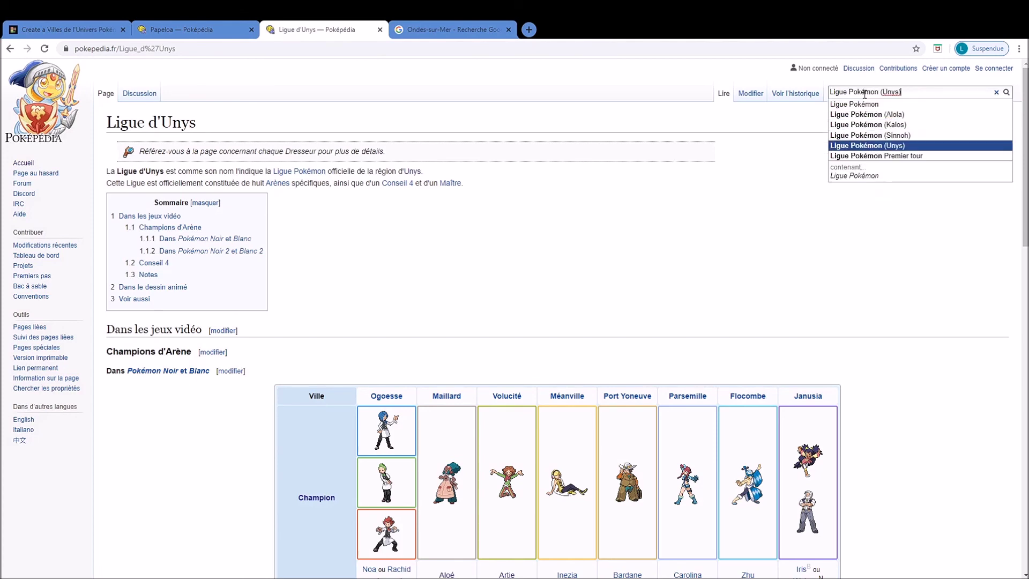
pyautogui.press('Return')
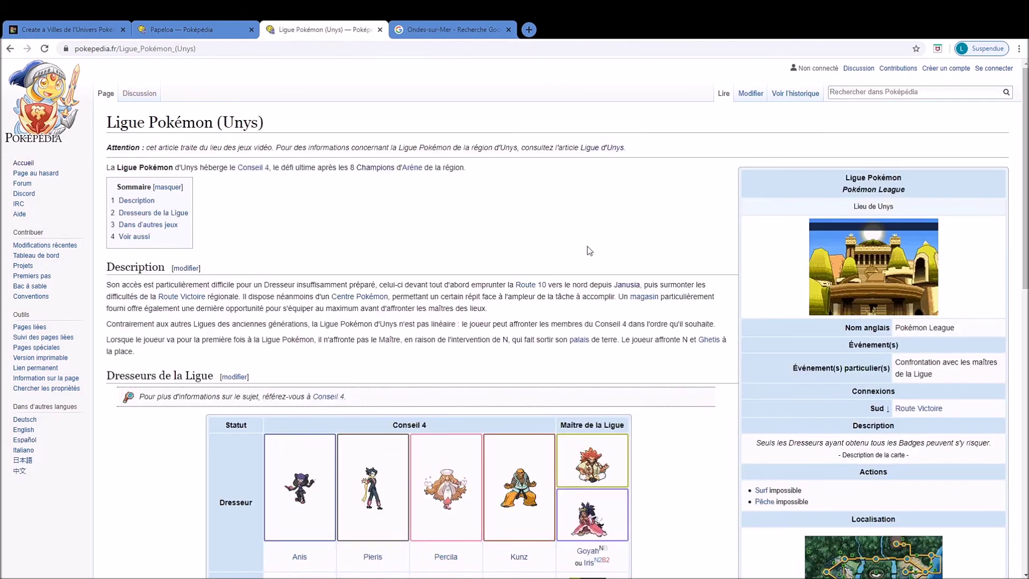
# Examine the Unys Pokémon League article from its trainers table to its list of Unys places, and return to its beginning.
pyautogui.scroll(-1, 593, 243)
pyautogui.scroll(-4, 593, 244)
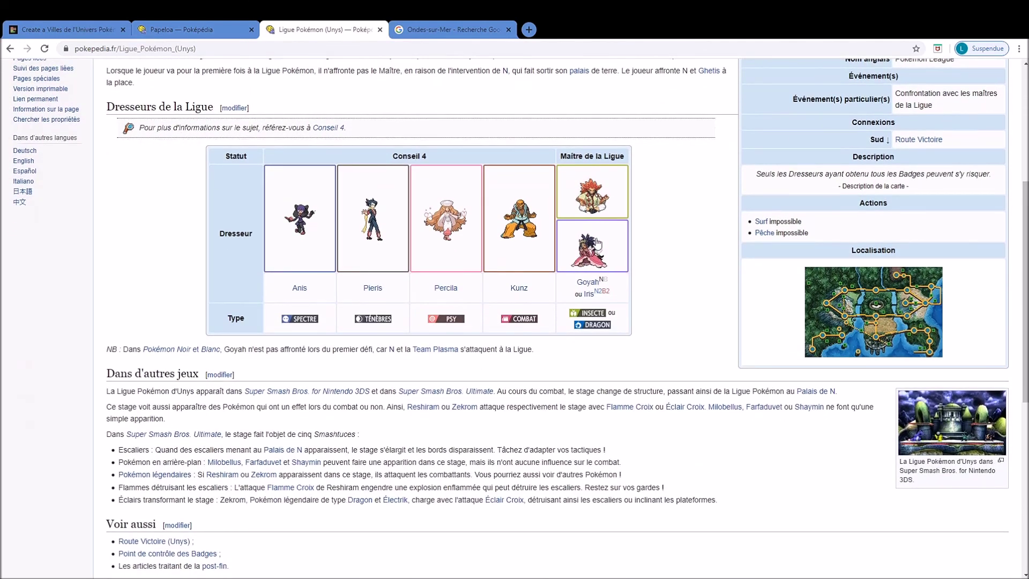
pyautogui.scroll(-1, 598, 243)
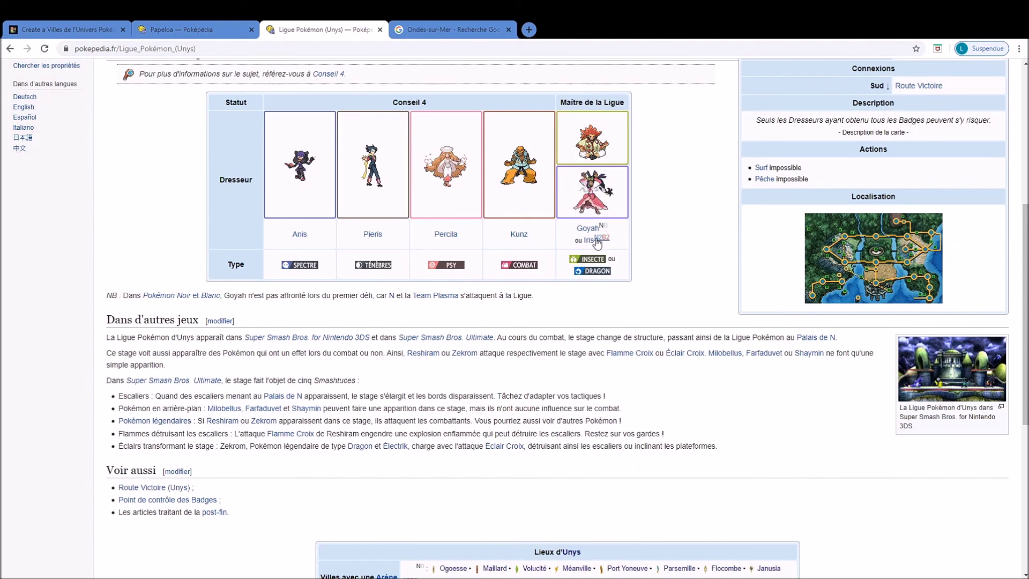
pyautogui.scroll(-5, 598, 243)
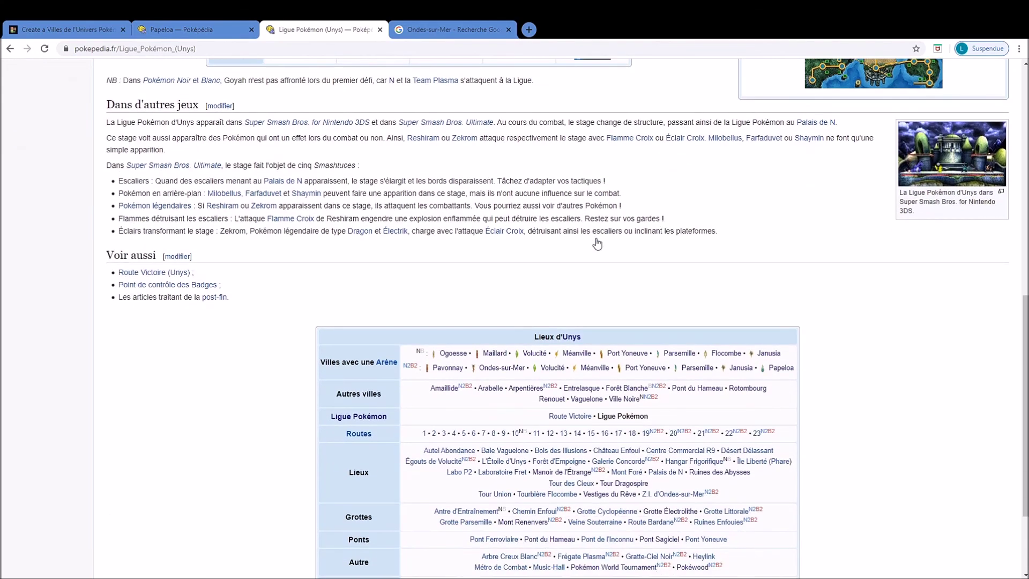
pyautogui.scroll(7, 598, 242)
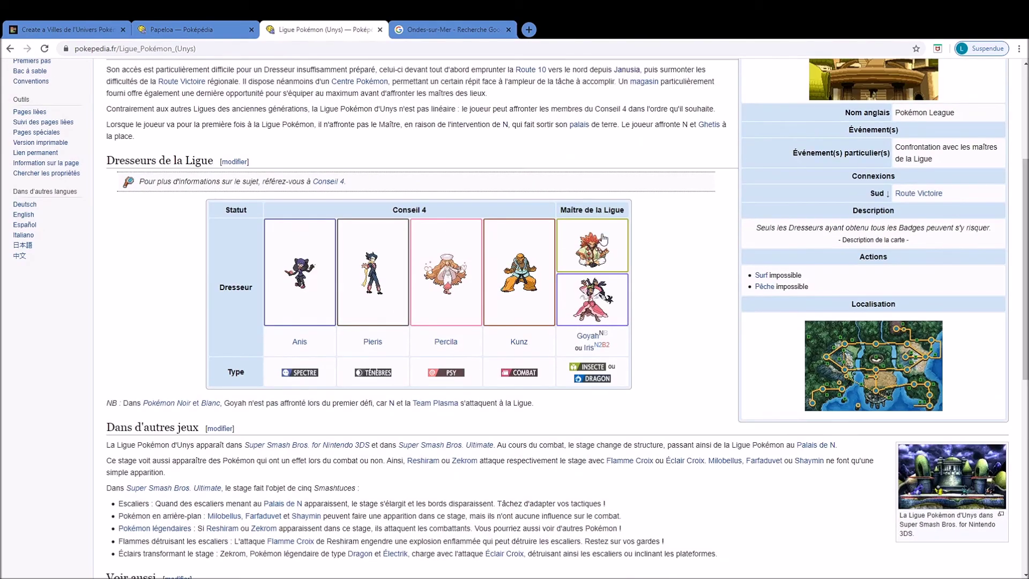
pyautogui.scroll(1, 602, 235)
pyautogui.scroll(3, 602, 236)
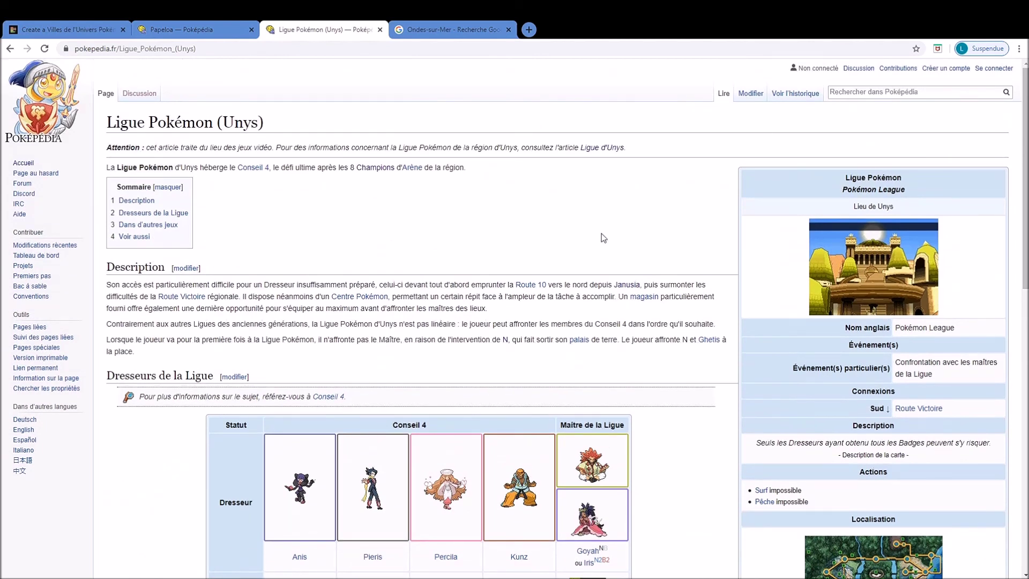
# Check the tier list's rows and unplaced images, then go back to the Ligue Pokémon (Unys) article.
pyautogui.click(65, 29)
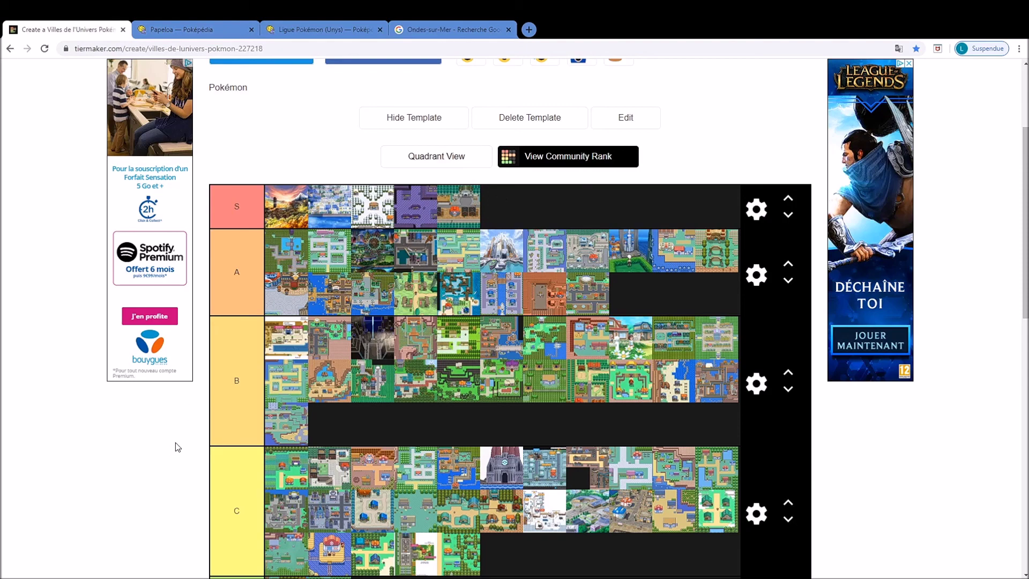
pyautogui.scroll(-7, 178, 446)
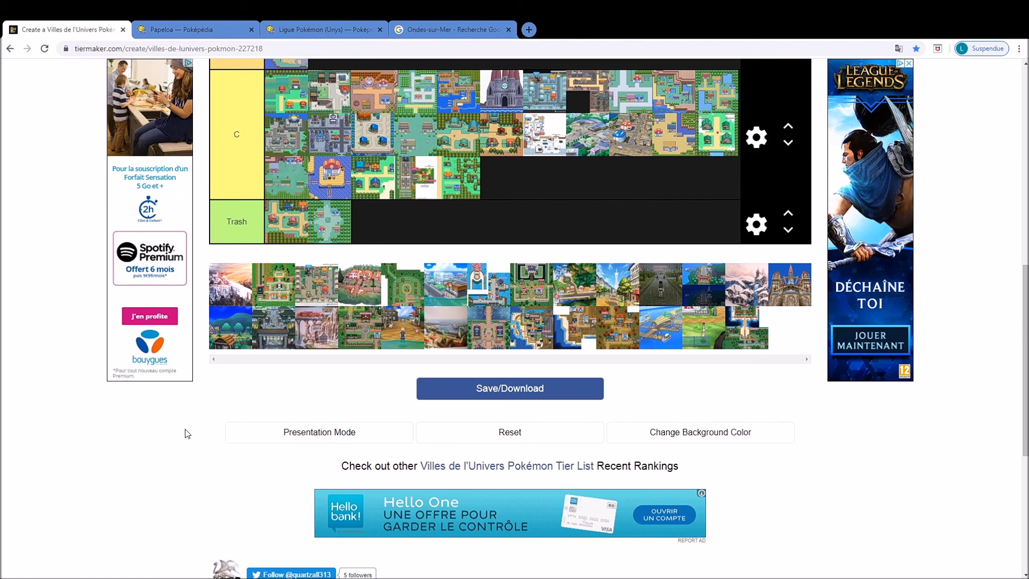
pyautogui.scroll(9, 185, 431)
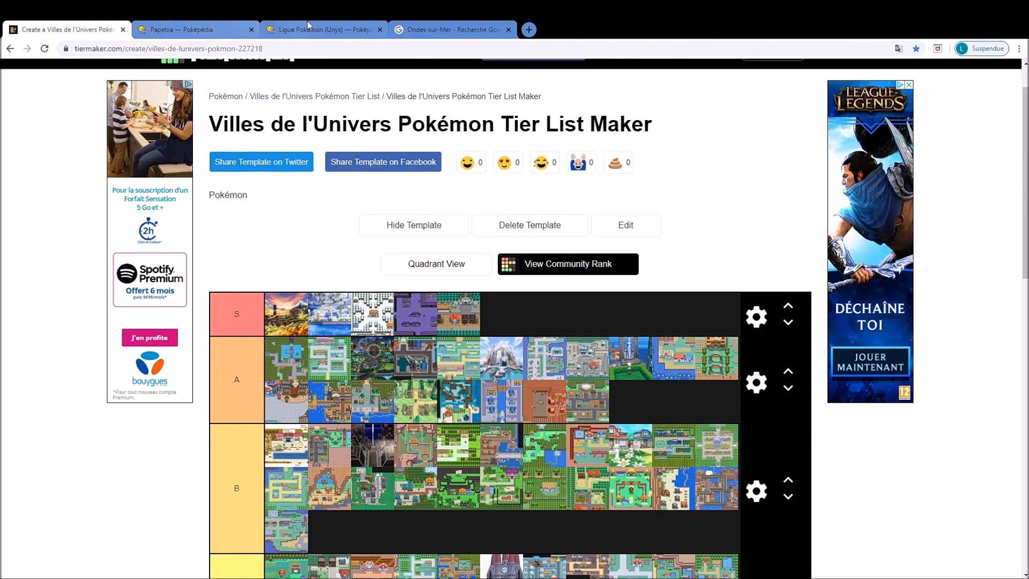
pyautogui.click(428, 22)
pyautogui.click(290, 21)
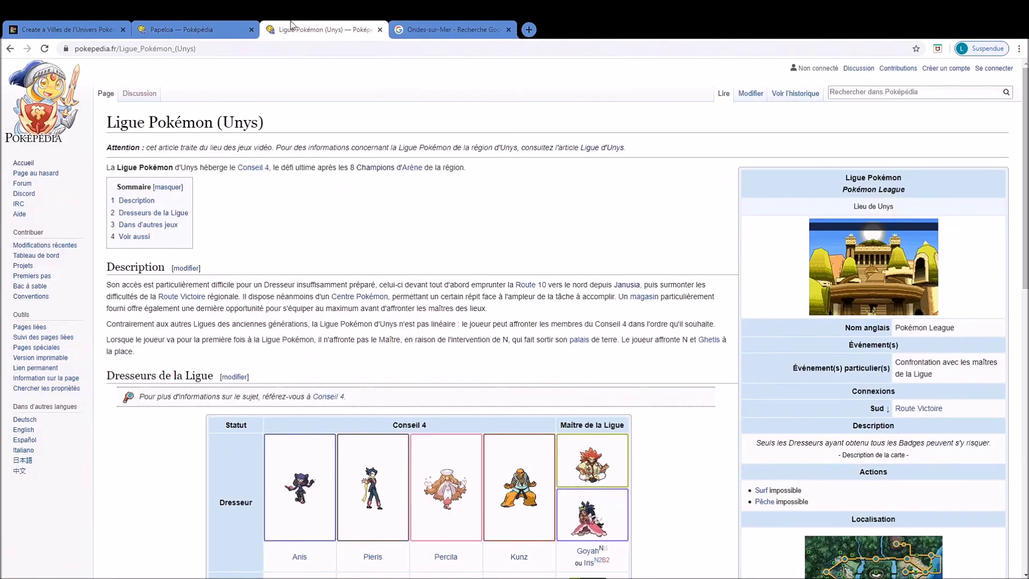
# Examine the Unys League's appearances in other games, the Unys places table and the Conseil 4 trainers again.
pyautogui.scroll(-4, 679, 456)
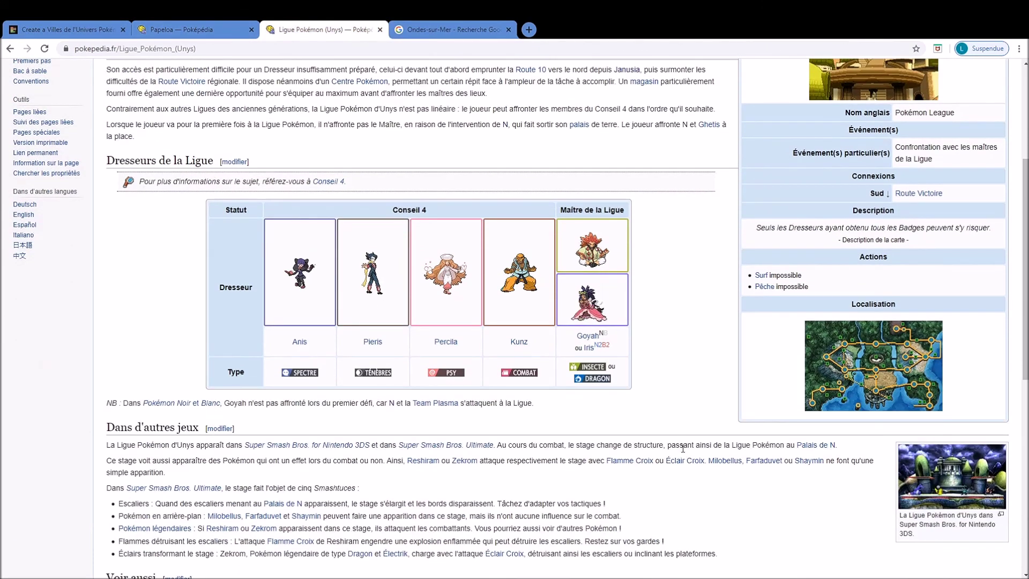
pyautogui.scroll(-8, 682, 447)
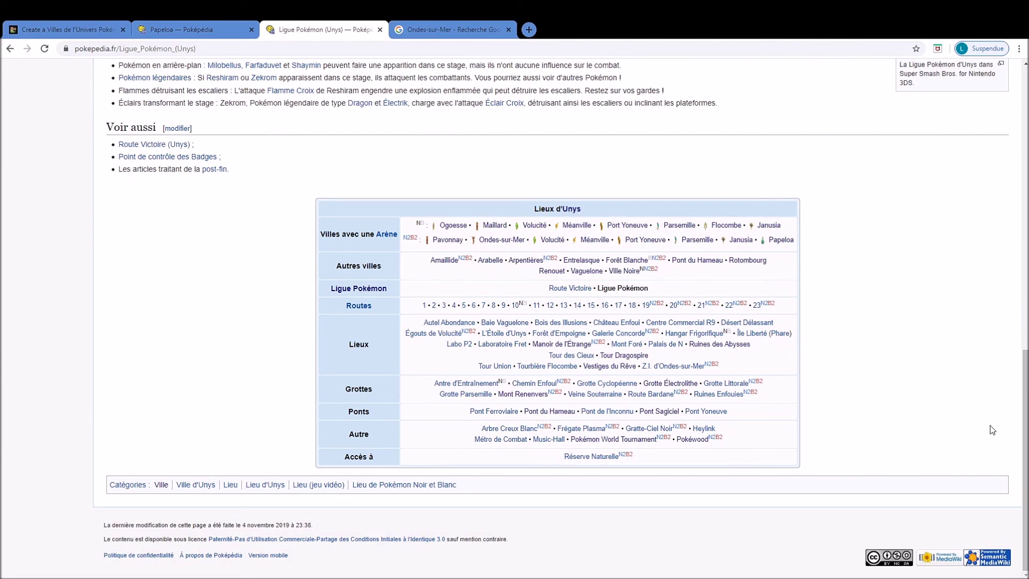
pyautogui.scroll(3, 992, 429)
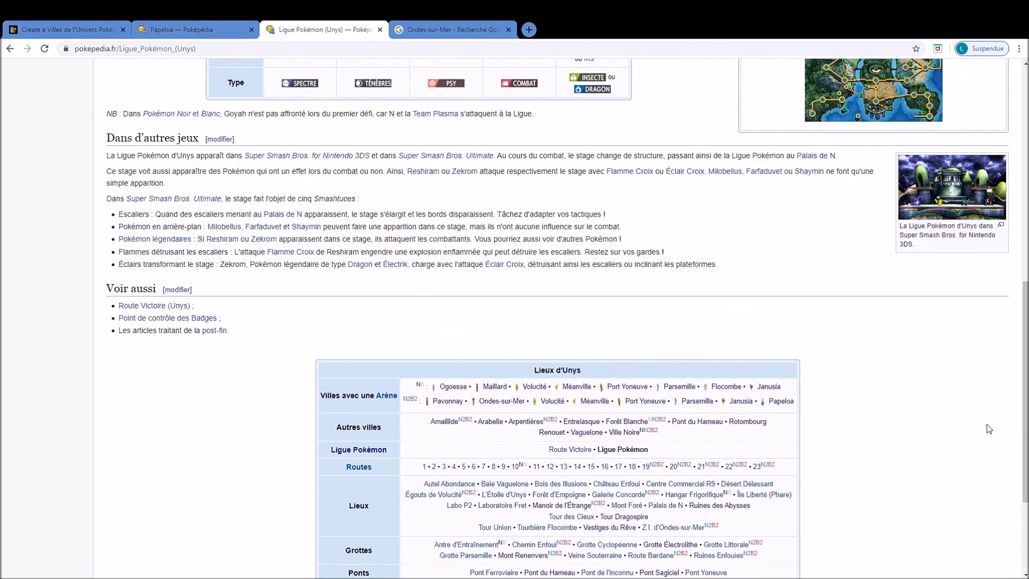
pyautogui.scroll(1, 989, 429)
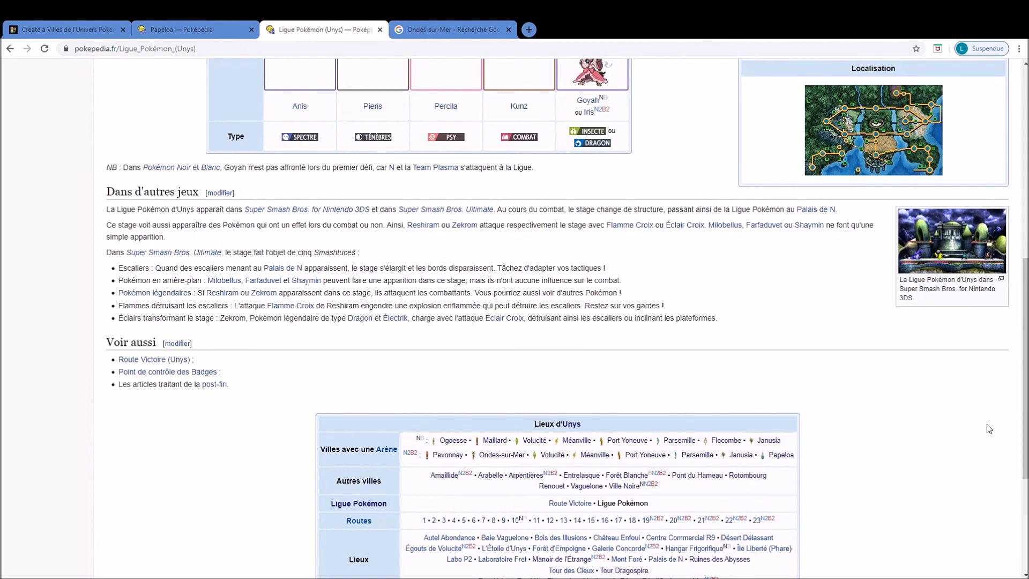
pyautogui.scroll(4, 989, 428)
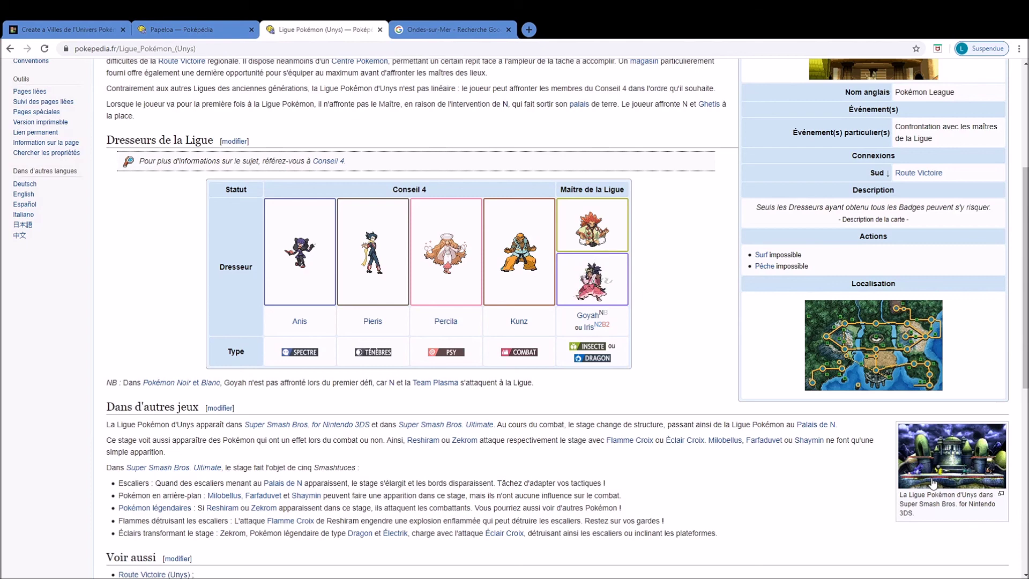
pyautogui.scroll(1, 932, 484)
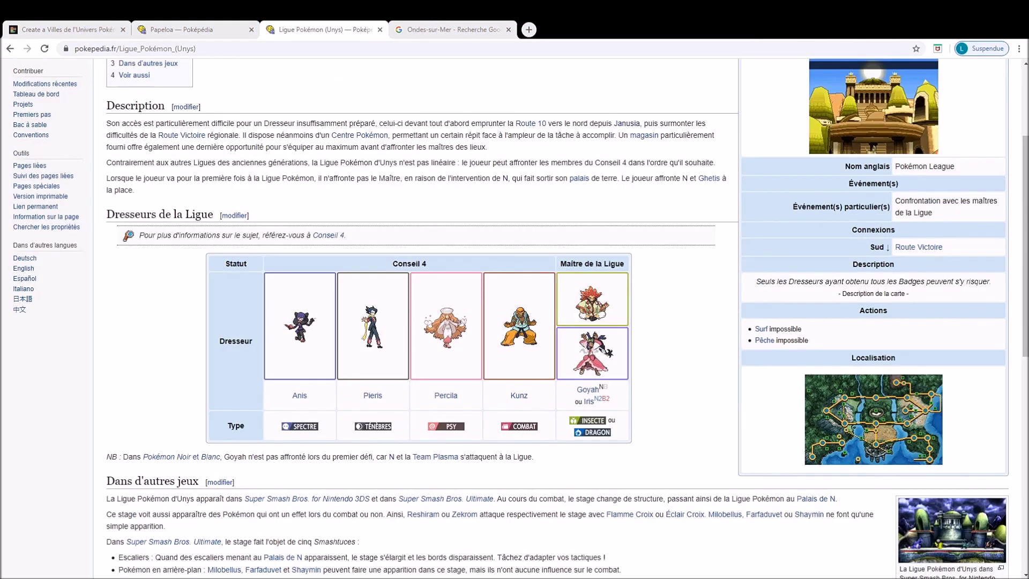